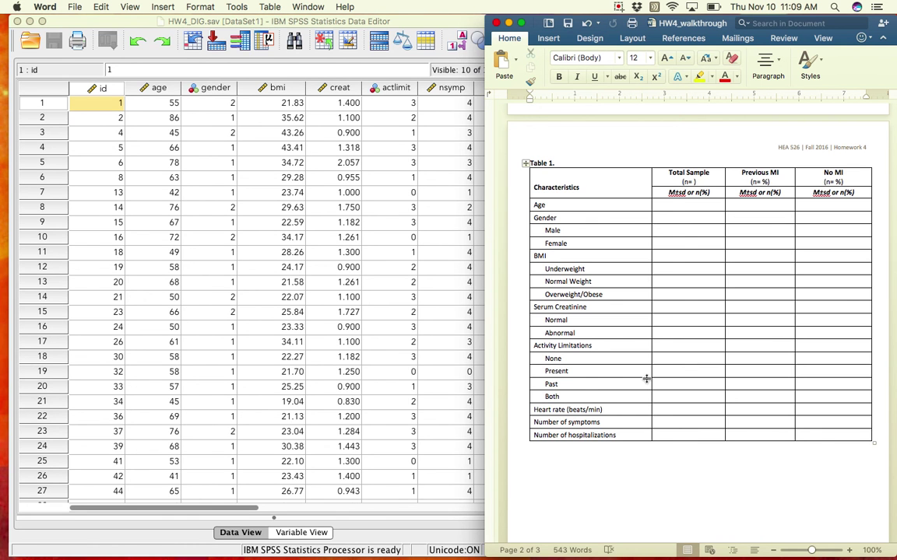
# Step: Review the codebook table in question 1 of the Word homework, and look over the variables in the HW4_DIG.sav data in SPSS
pyautogui.scroll(15, 629, 307)
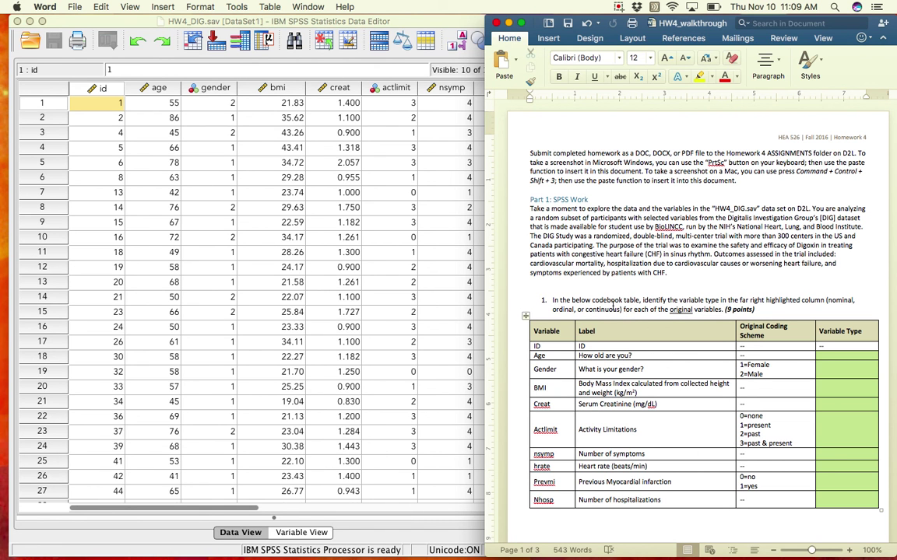
pyautogui.click(319, 484)
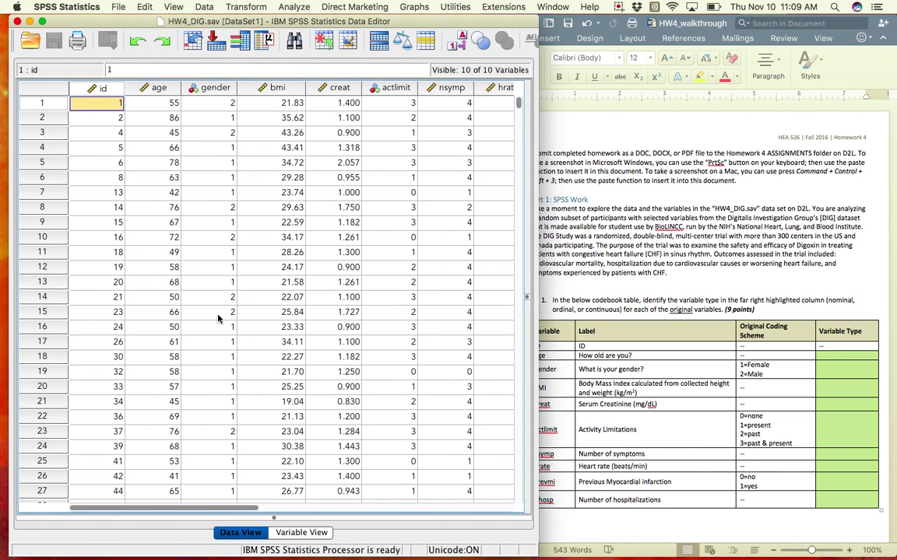
pyautogui.moveTo(370, 21); pyautogui.dragTo(366, 21)
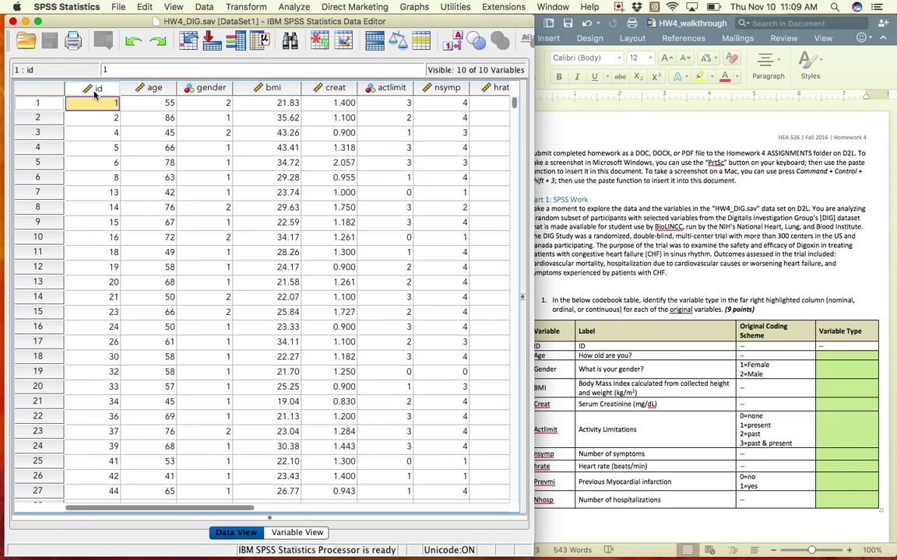
pyautogui.moveTo(94, 94)
pyautogui.click(93, 116)
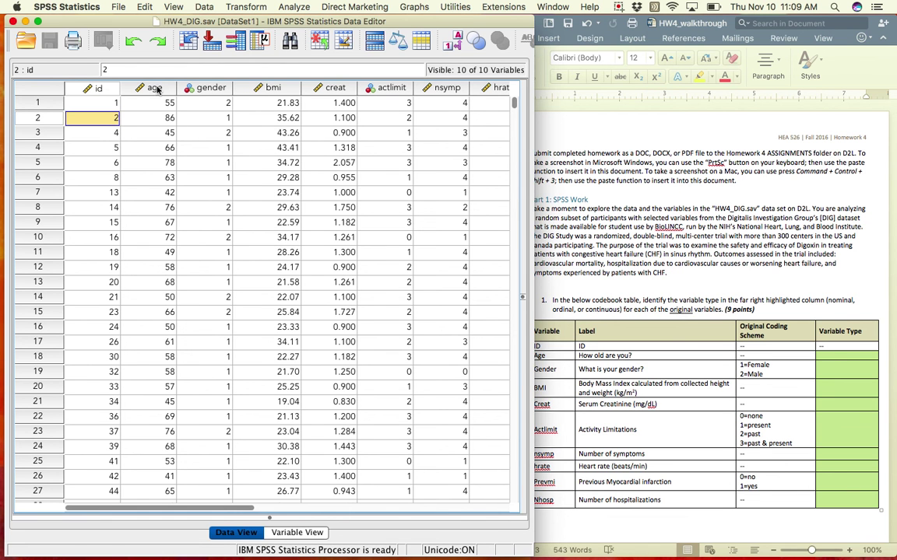
pyautogui.hscroll(10, 399, 96)
pyautogui.hscroll(-10, 393, 140)
pyautogui.moveTo(219, 515)
pyautogui.mouseDown()
pyautogui.moveTo(348, 509)
pyautogui.moveTo(214, 536)
pyautogui.moveTo(226, 516)
pyautogui.mouseUp()
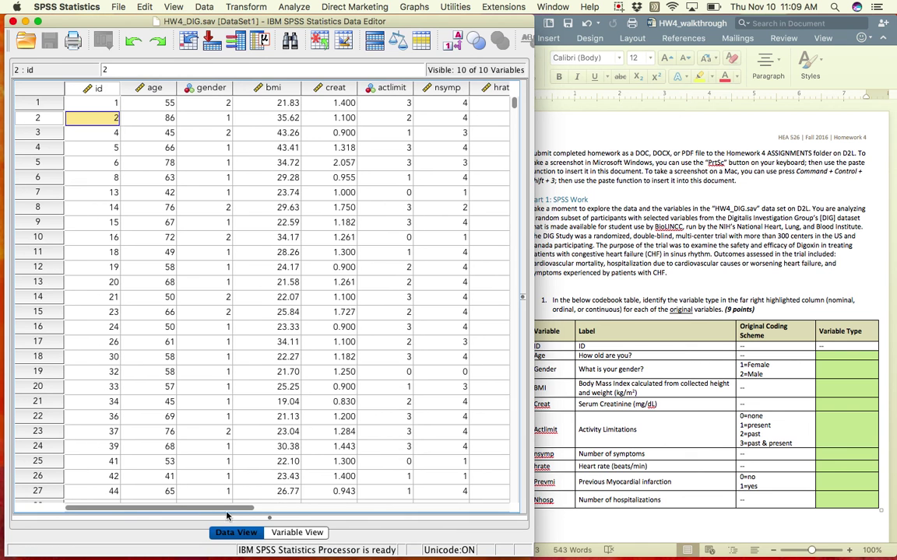
# Step: Widen the Label and Values columns in the variable definitions to read the full variable labels
pyautogui.click(294, 533)
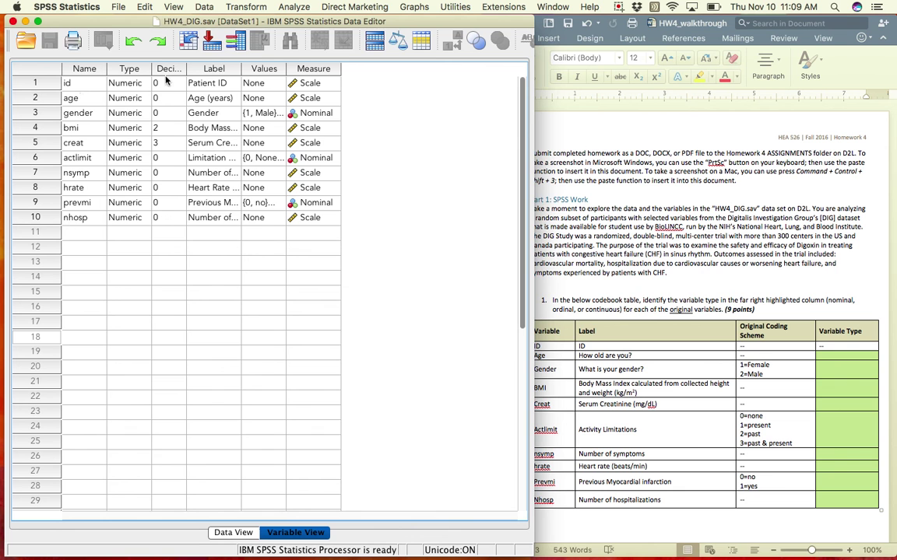
pyautogui.moveTo(240, 69); pyautogui.dragTo(469, 68)
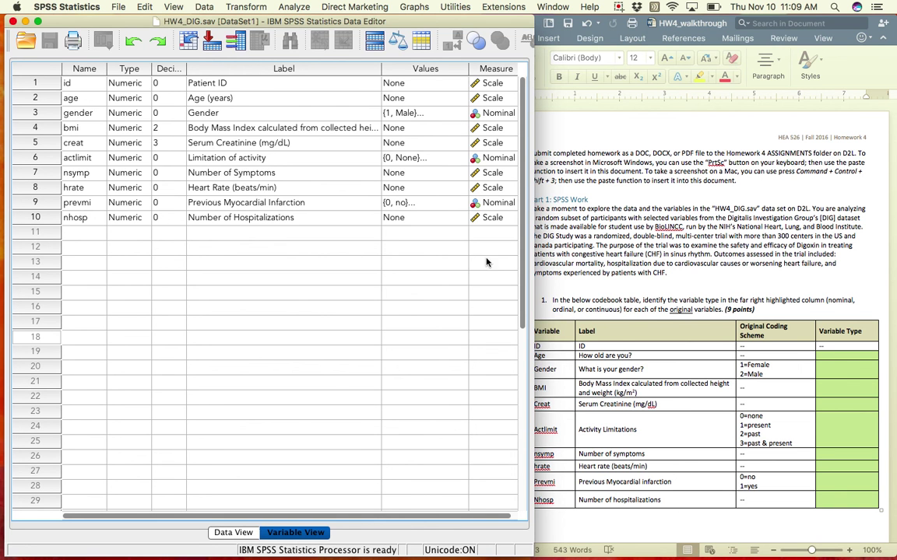
pyautogui.click(226, 534)
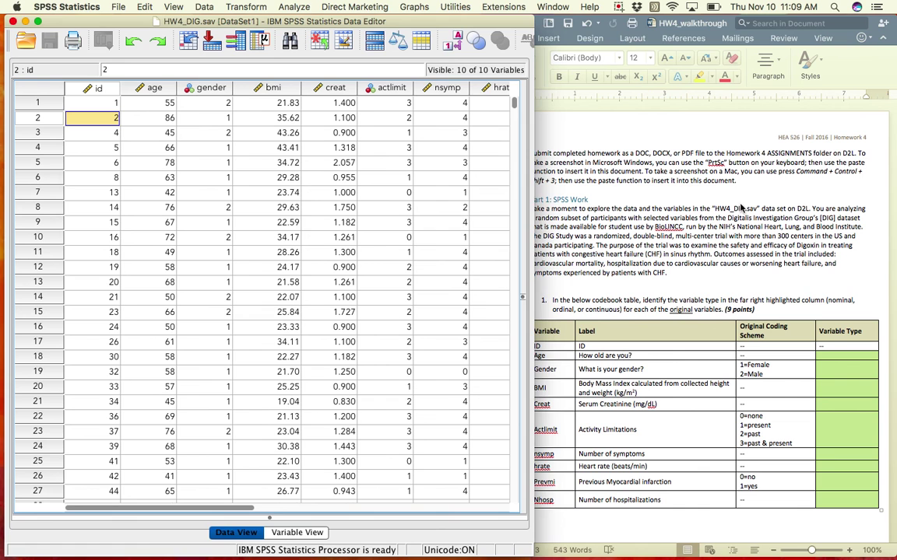
# Step: Locate the Age row in the Word codebook table and examine the age values in the SPSS data to judge the variable's type
pyautogui.click(567, 360)
pyautogui.scroll(-3, 654, 388)
pyautogui.scroll(-5, 654, 388)
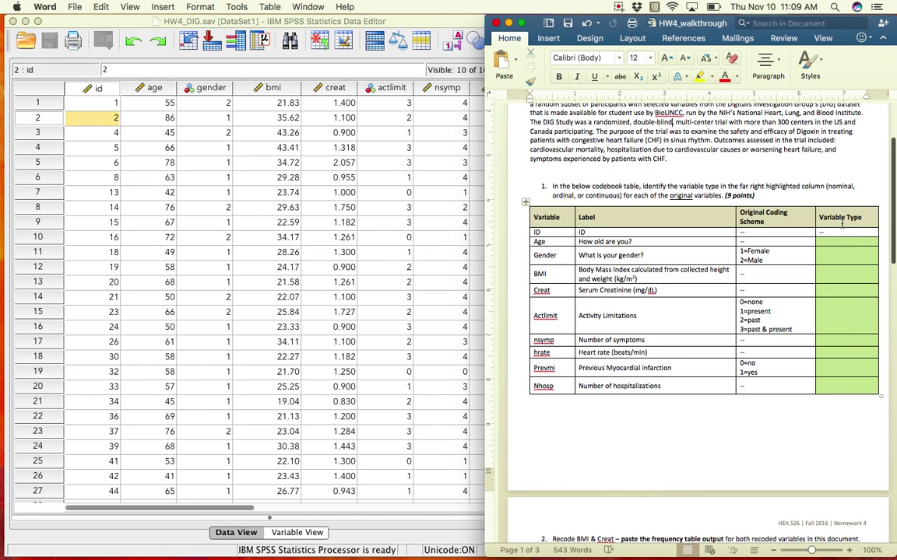
pyautogui.click(549, 242)
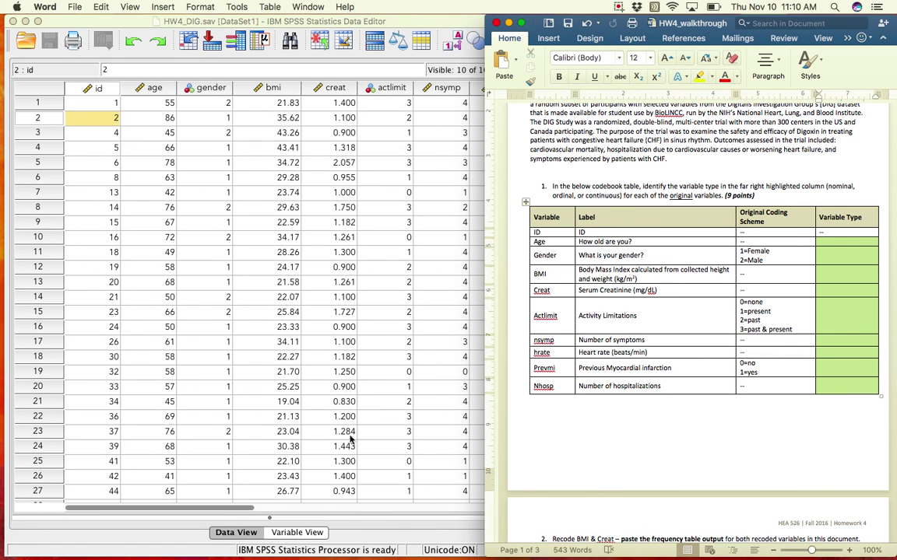
pyautogui.click(204, 102)
pyautogui.click(148, 103)
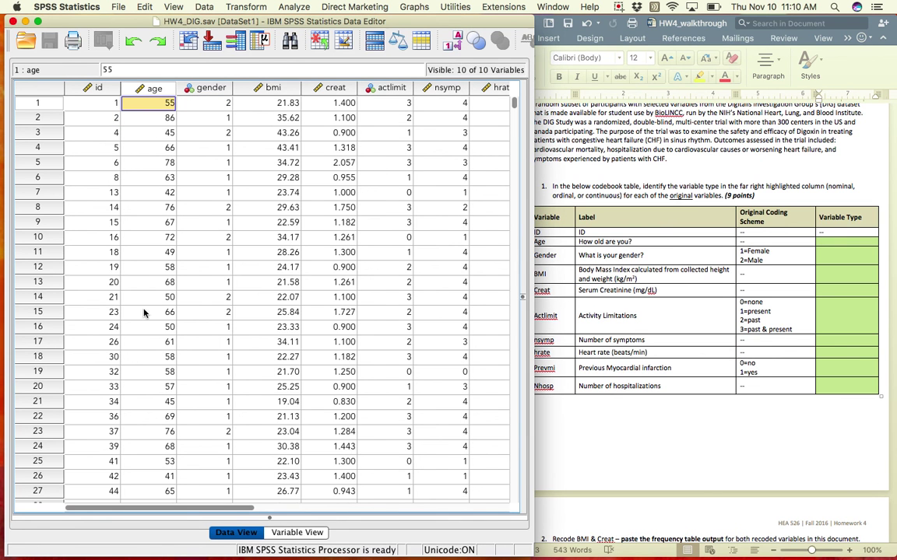
pyautogui.scroll(-3, 140, 377)
pyautogui.scroll(-20, 140, 376)
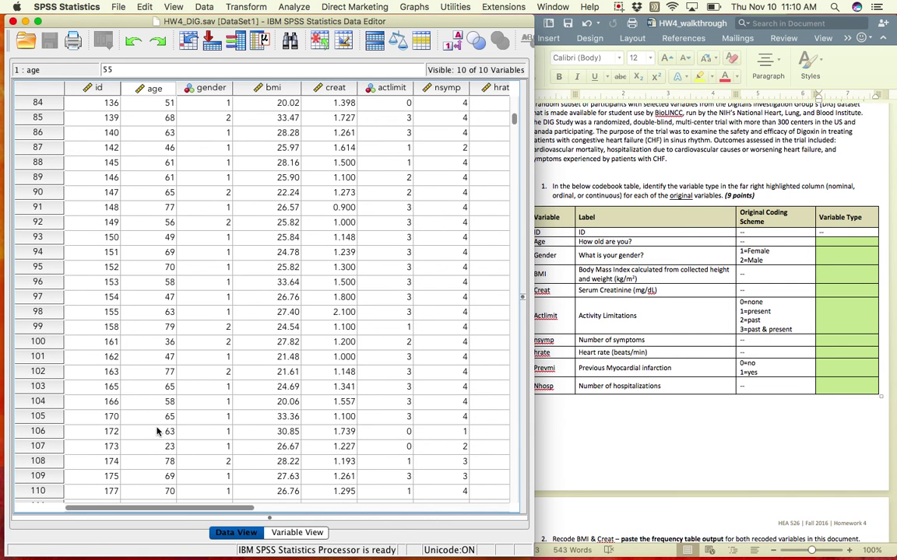
pyautogui.scroll(20, 161, 430)
pyautogui.hscroll(5, 161, 430)
pyautogui.hscroll(-5, 157, 431)
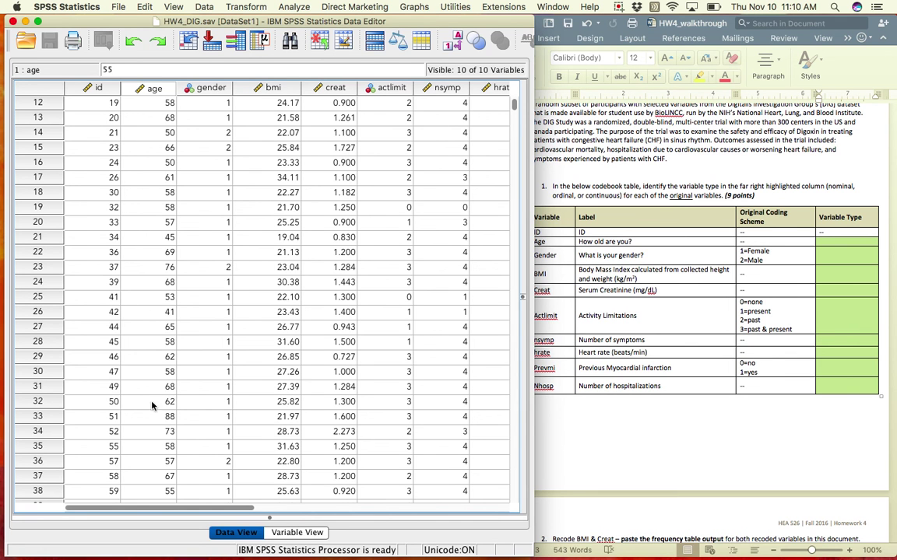
# Step: Enter Continuous as the variable type for Age in the Word codebook table
pyautogui.click(745, 286)
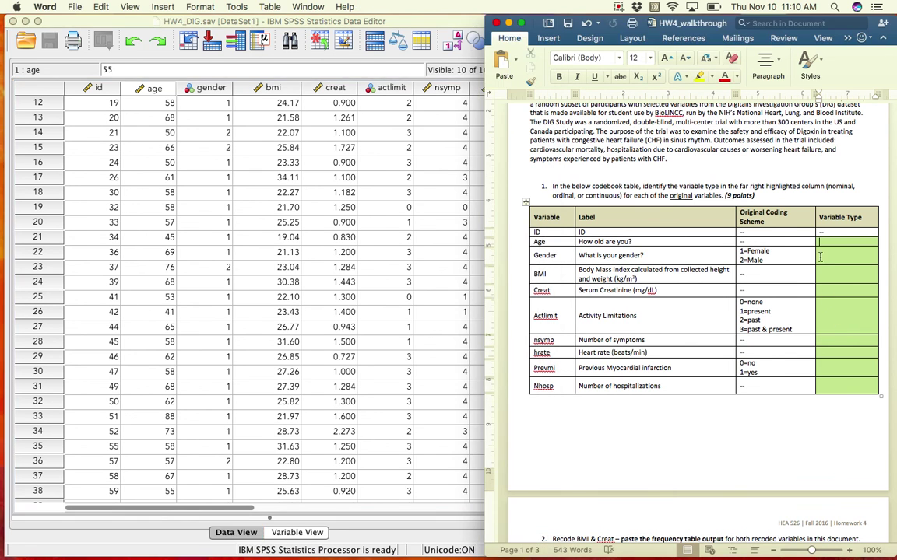
pyautogui.click(821, 244)
pyautogui.write('continuous')
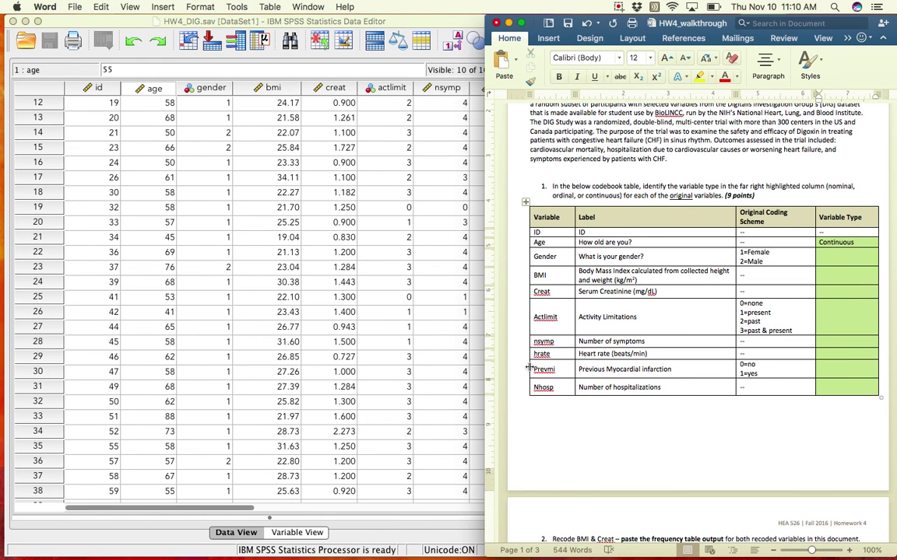
# Step: Check the gender codes in the SPSS data and display value labels in place of the numeric codes
pyautogui.click(203, 177)
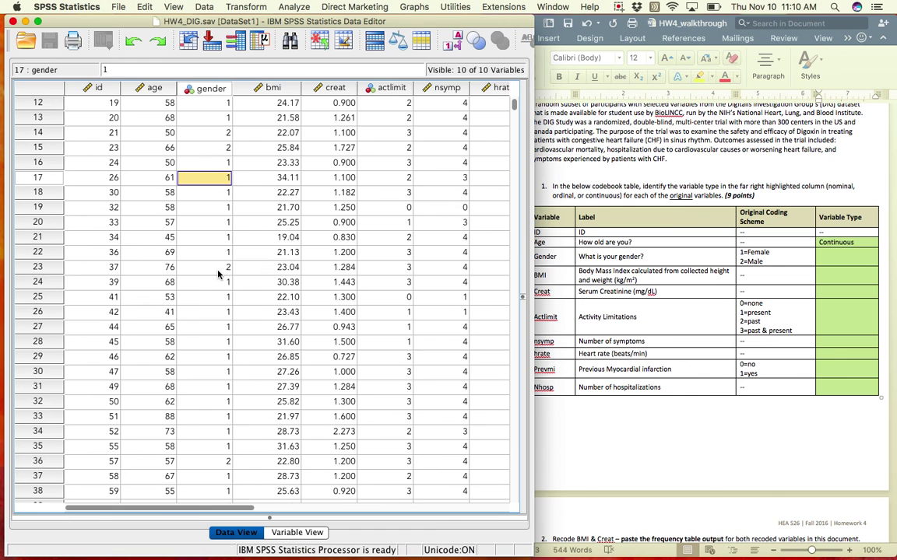
pyautogui.click(192, 117)
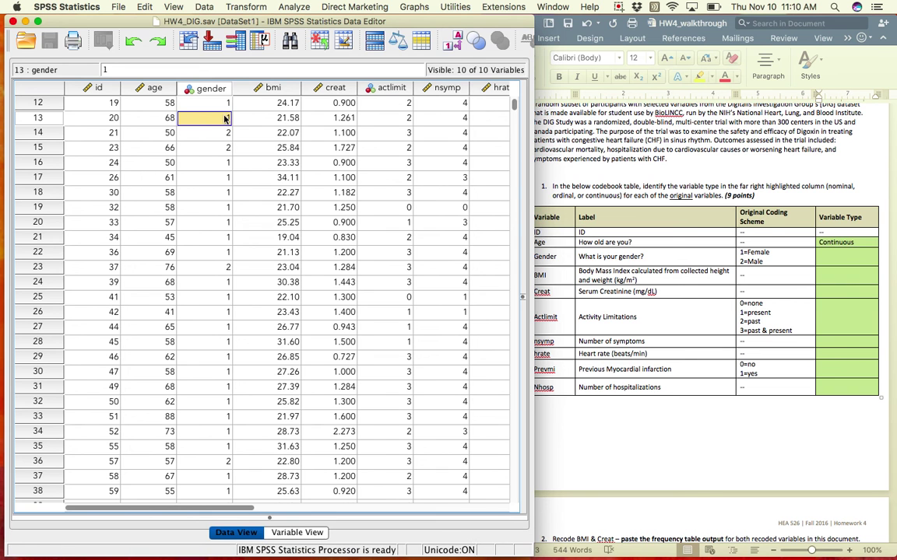
pyautogui.click(457, 45)
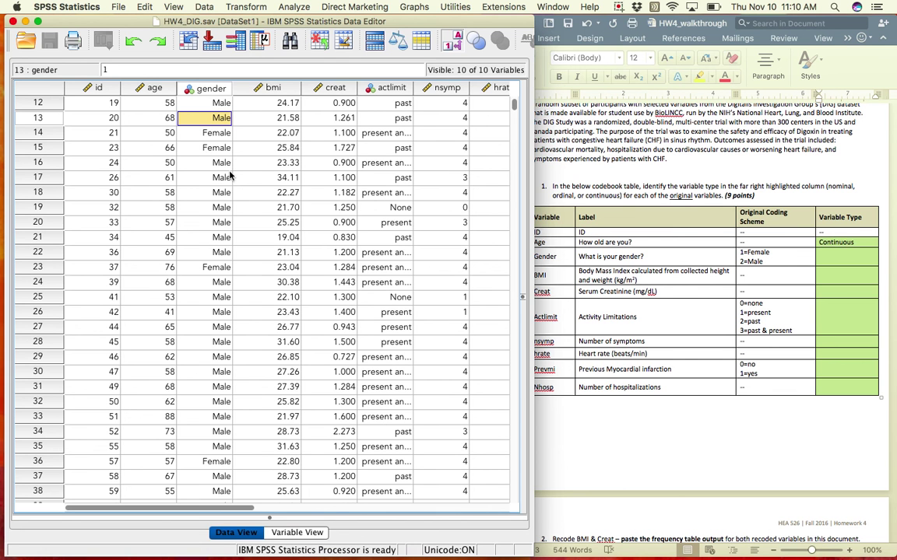
# Step: Enter Nominal as the variable type for Gender in the Word codebook table
pyautogui.click(753, 319)
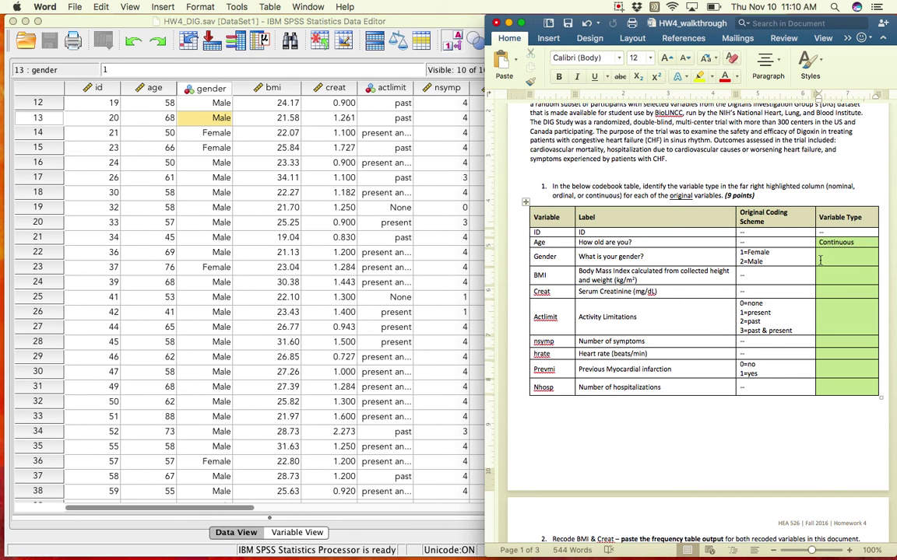
pyautogui.write('nominal')
pyautogui.click(831, 267)
pyautogui.click(831, 269)
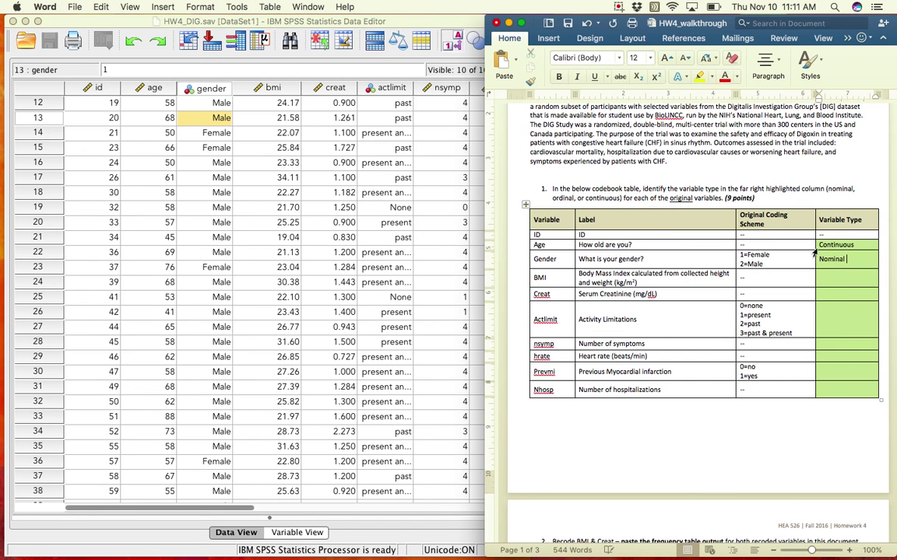
# Step: Enter Continuous as the variable type for both BMI and Creat in the codebook table
pyautogui.scroll(-3, 839, 296)
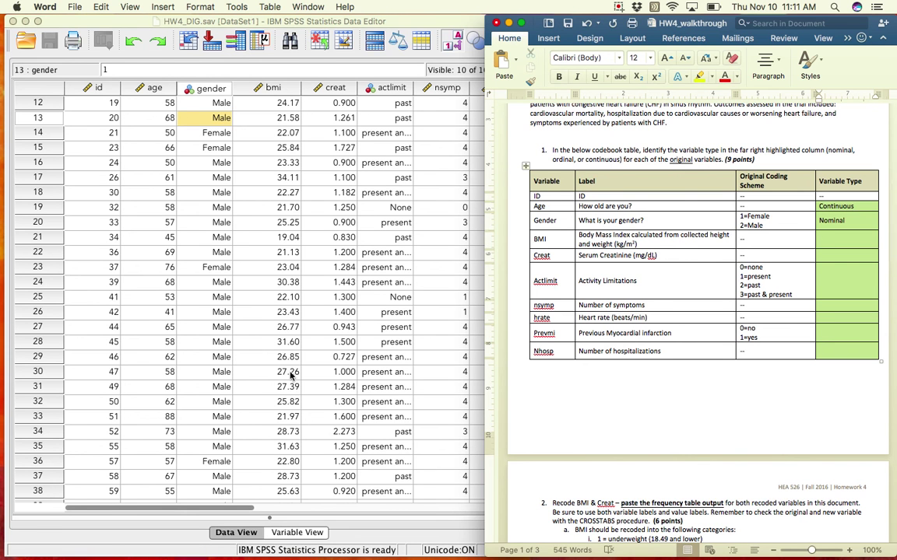
pyautogui.write('continuous')
pyautogui.click(822, 255)
pyautogui.write('continous')
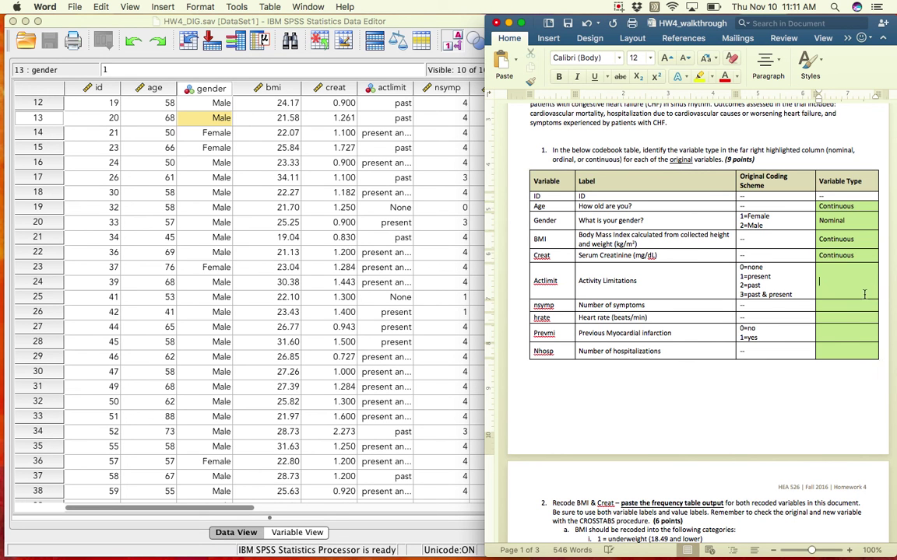
pyautogui.press('Down')
# Step: Widen the actlimit column in the SPSS data so its full value labels can be read
pyautogui.click(363, 111)
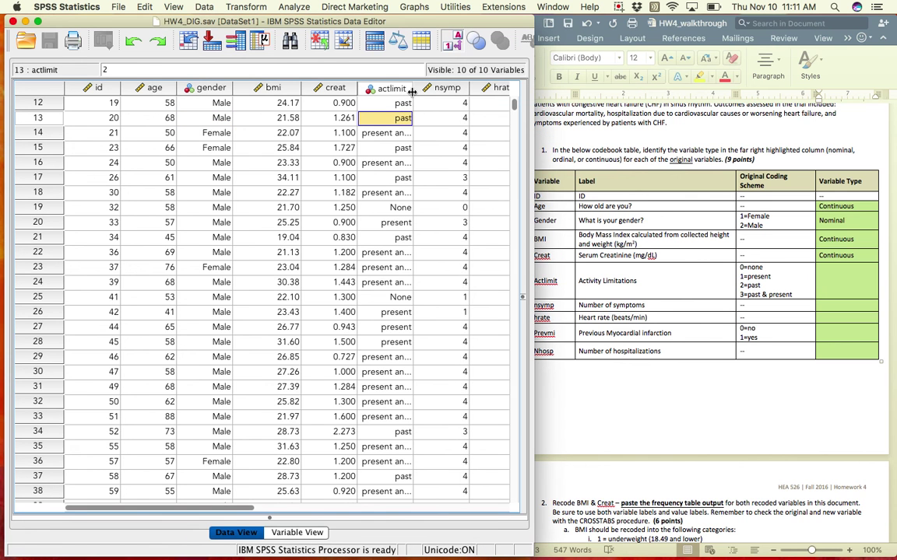
pyautogui.moveTo(414, 87); pyautogui.dragTo(455, 87)
pyautogui.click(434, 109)
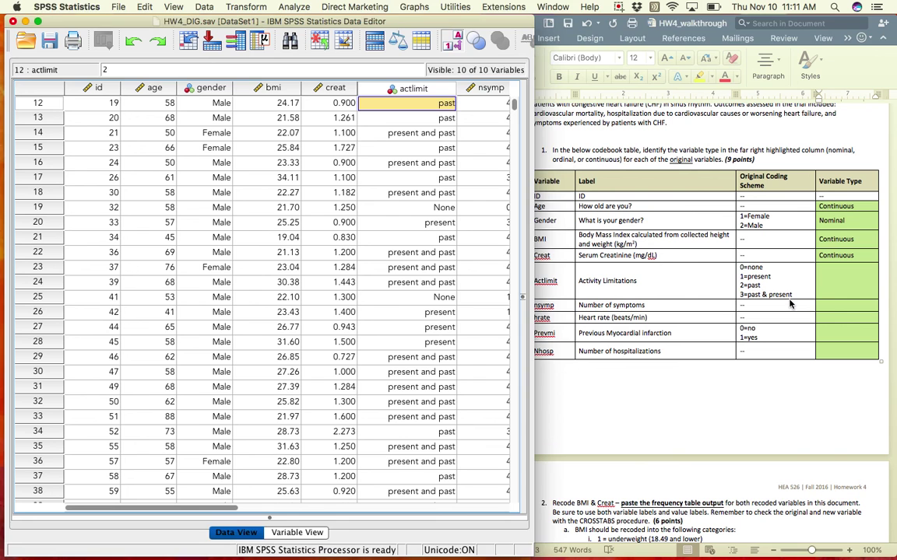
# Step: Enter Nominal as the variable type for Actlimit in the Word codebook table
pyautogui.click(712, 274)
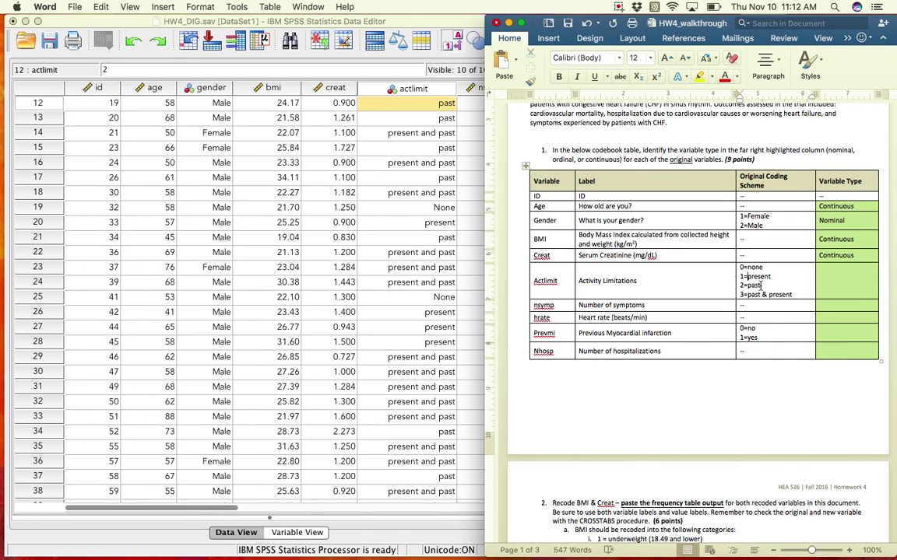
pyautogui.click(828, 287)
pyautogui.write('nominal')
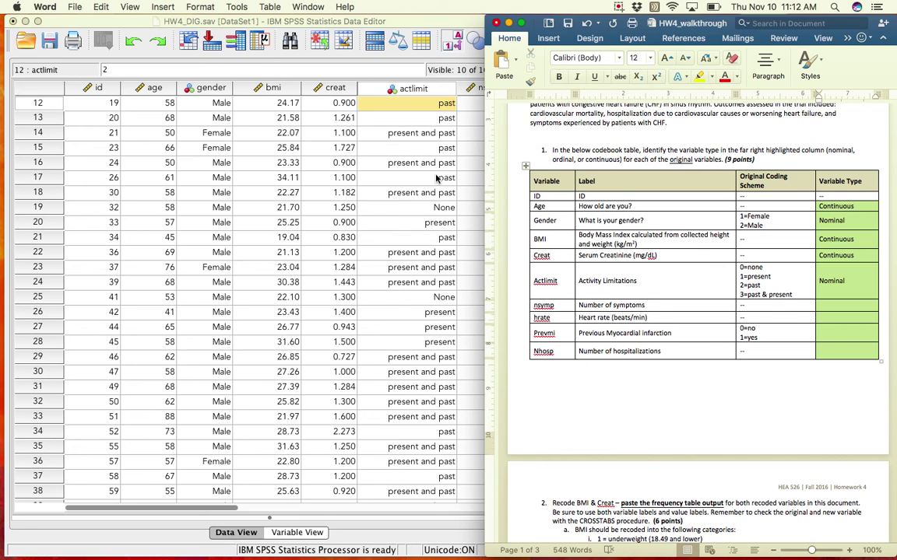
# Step: Check the nsymp values in the SPSS data and enter Continuous as its variable type in the Word codebook table
pyautogui.click(401, 177)
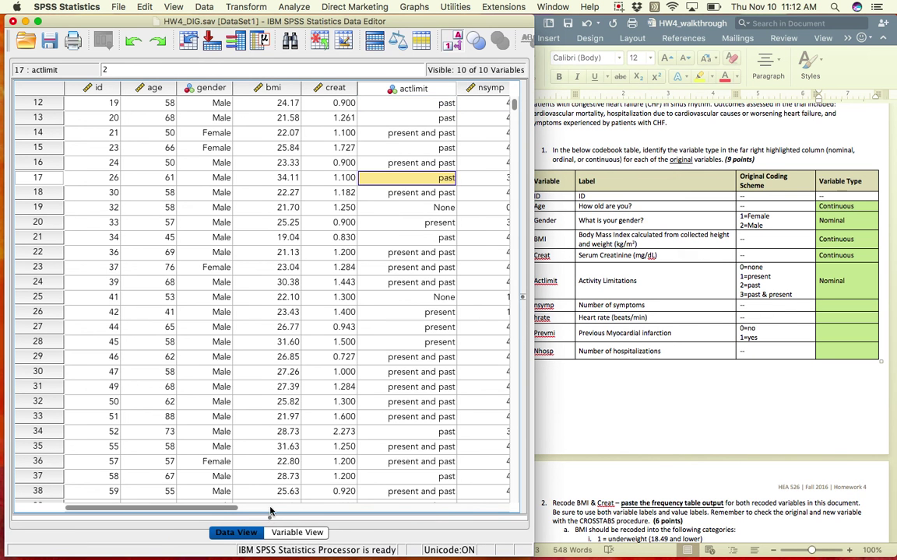
pyautogui.hscroll(5, 248, 459)
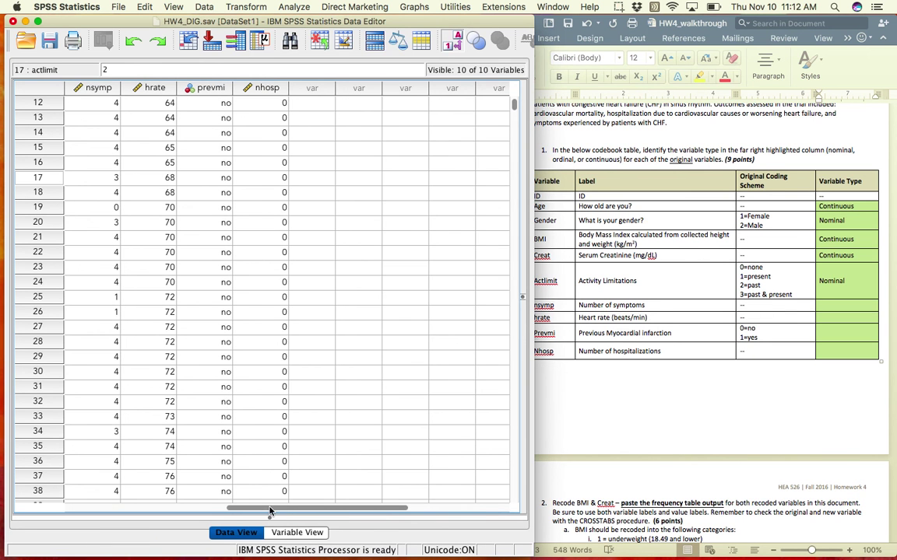
pyautogui.click(106, 208)
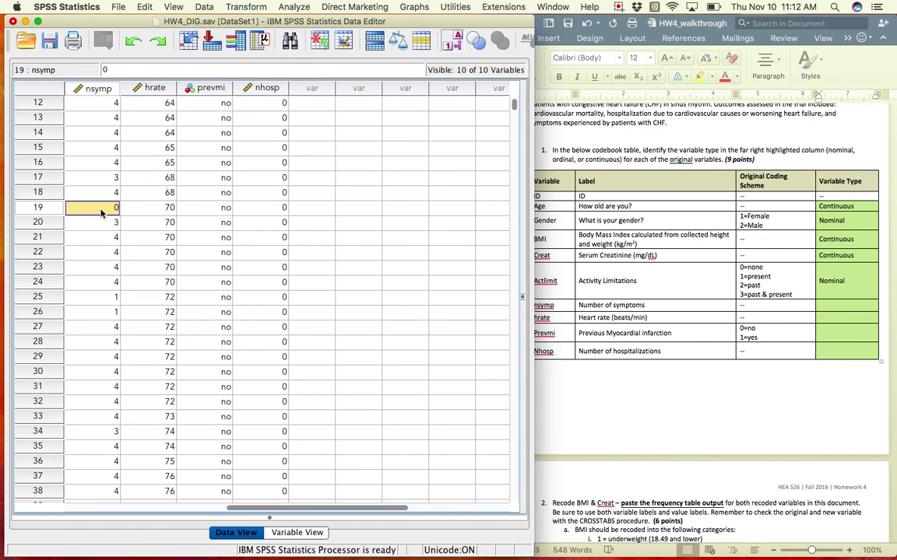
pyautogui.press('Up')
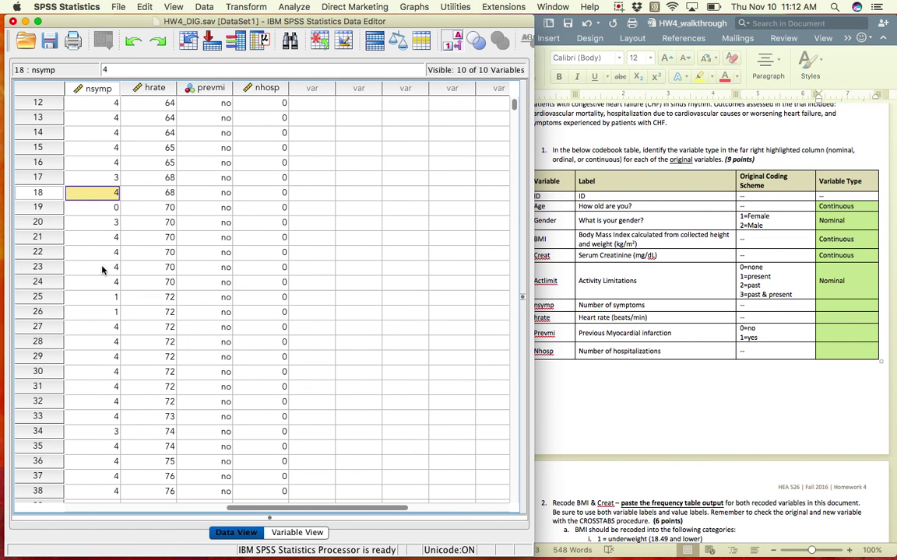
pyautogui.click(831, 306)
pyautogui.write('continuous')
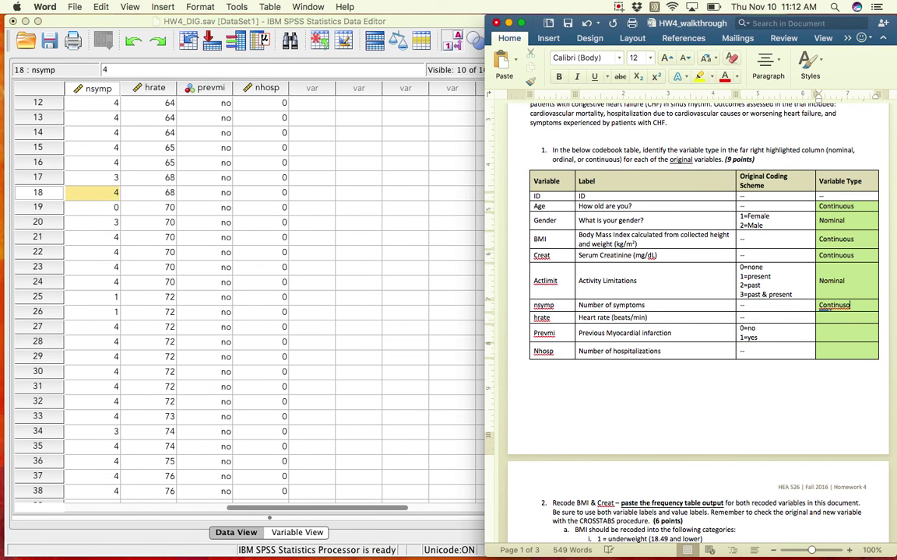
# Step: Enter continuous as the variable type for hrate and nominal for Prevmi in the codebook table
pyautogui.click(851, 320)
pyautogui.write('continuous')
pyautogui.click(853, 334)
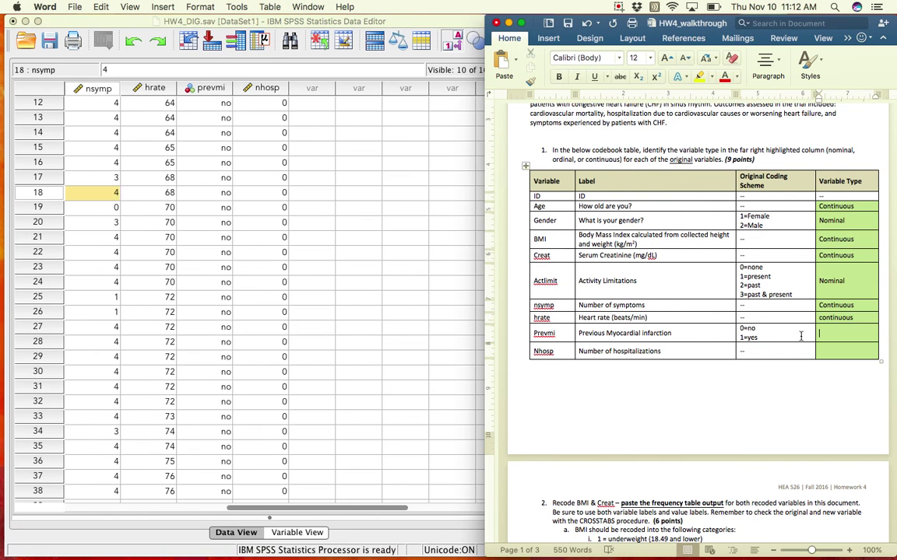
pyautogui.write('nominal')
# Step: Examine the nhosp values in the SPSS data from the first case down to the last one
pyautogui.click(859, 350)
pyautogui.scroll(-10, 274, 265)
pyautogui.hscroll(3, 274, 265)
pyautogui.scroll(15, 274, 267)
pyautogui.hscroll(-3, 274, 267)
pyautogui.moveTo(194, 508); pyautogui.dragTo(370, 517)
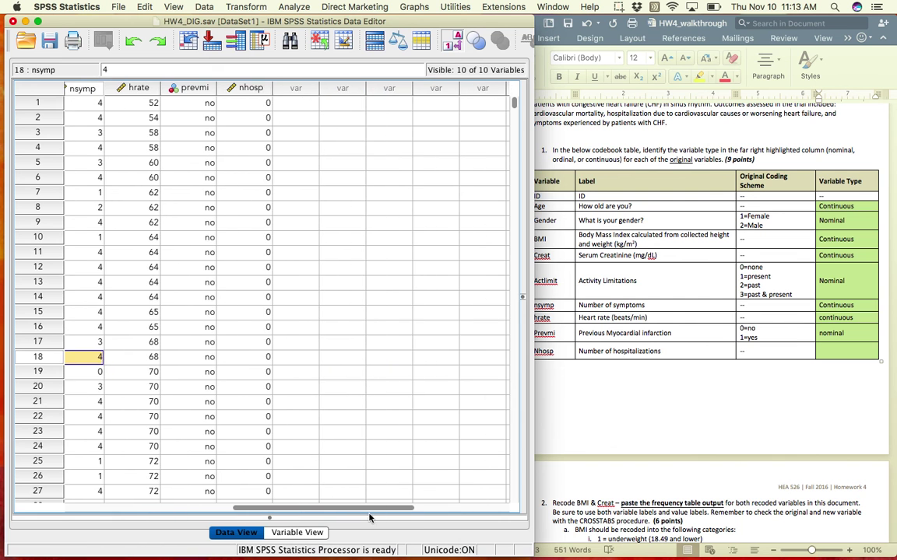
pyautogui.click(212, 148)
pyautogui.scroll(-5, 223, 200)
pyautogui.hscroll(-3, 223, 200)
pyautogui.scroll(5, 223, 200)
pyautogui.hscroll(5, 223, 200)
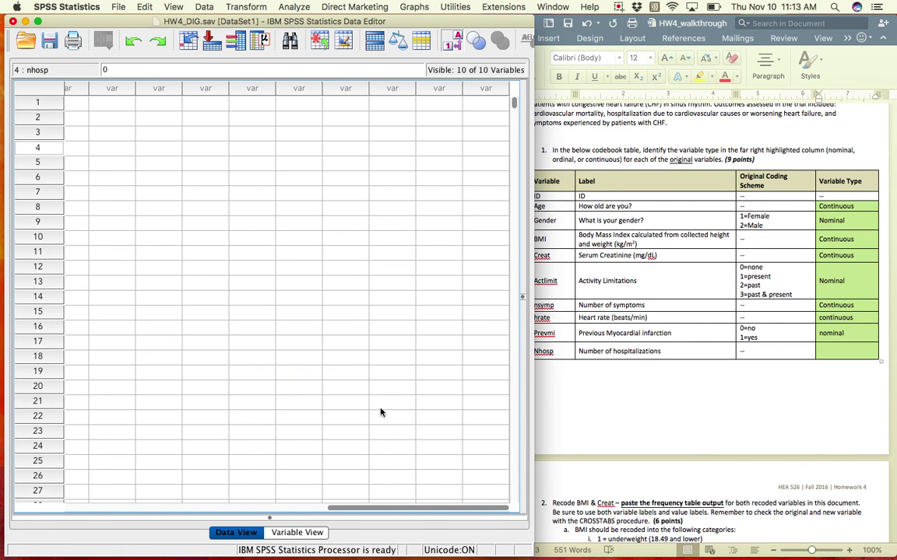
pyautogui.moveTo(370, 507); pyautogui.dragTo(291, 544)
pyautogui.click(231, 460)
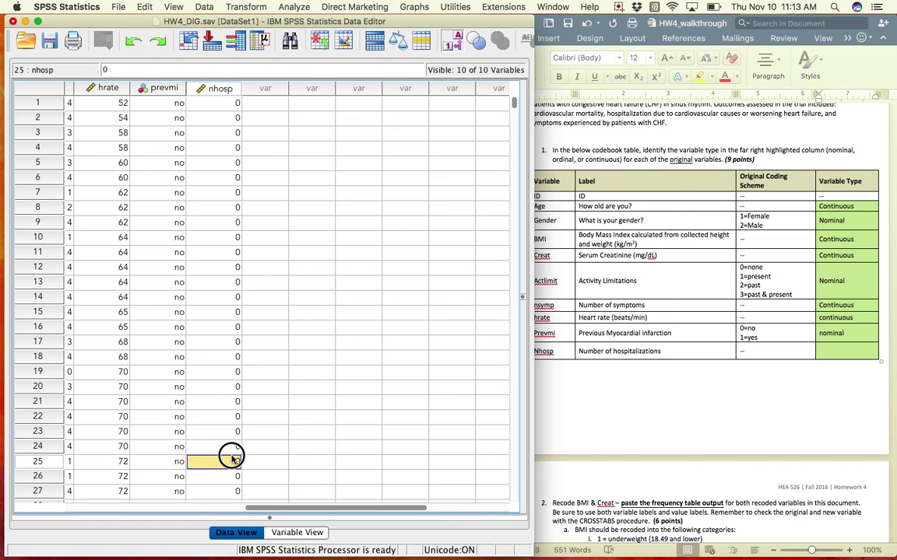
pyautogui.press('Down')
pyautogui.press('Down')
pyautogui.press('Down')
pyautogui.press('Down')
pyautogui.press('Down')
pyautogui.press('Down')
pyautogui.press('Down')
pyautogui.press('Down')
pyautogui.press('Down')
pyautogui.press('Down')
pyautogui.press('Down')
pyautogui.press('Down')
pyautogui.press('Down')
pyautogui.press('Down')
pyautogui.press('Down')
pyautogui.press('Down')
pyautogui.press('Down')
pyautogui.press('Down')
pyautogui.press('Down')
pyautogui.moveTo(514, 106); pyautogui.dragTo(532, 487)
pyautogui.click(214, 228)
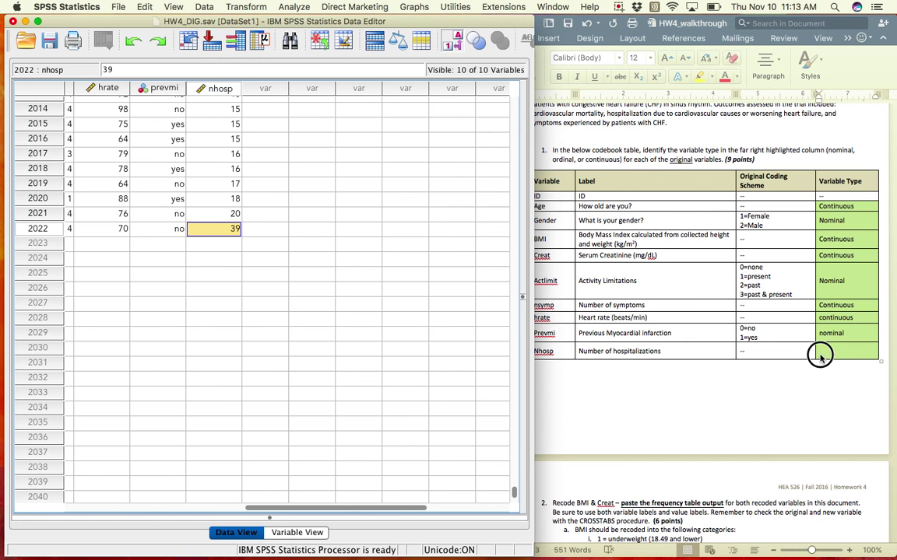
# Step: Enter Continuous as the variable type for Nhosp in the Word codebook table
pyautogui.click(841, 355)
pyautogui.write('continuos ')
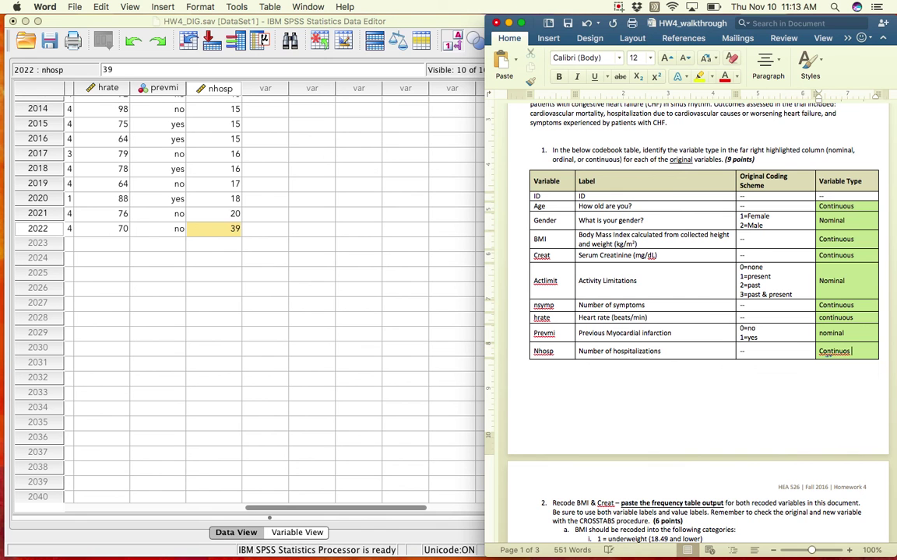
pyautogui.press('BackSpace')
pyautogui.press('BackSpace')
pyautogui.write('us')
pyautogui.press('Down')
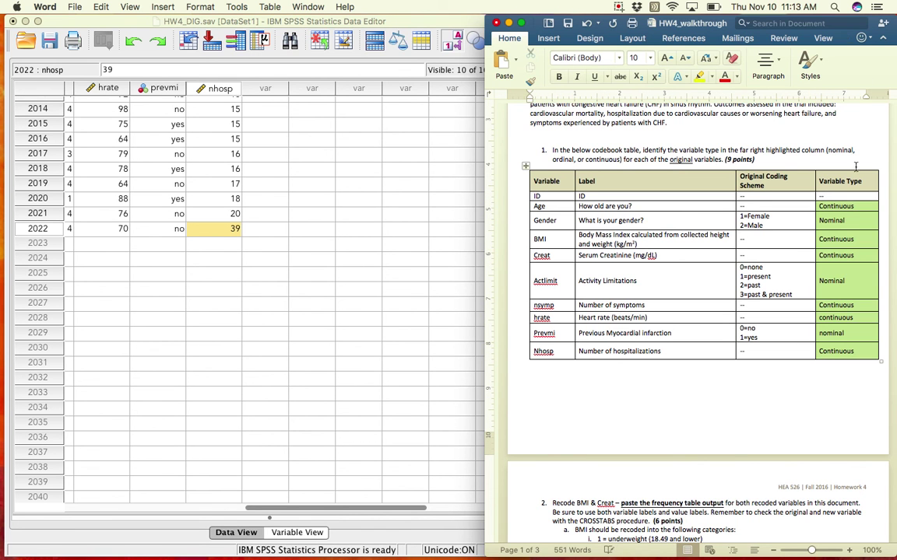
# Step: Turn on Do Not Disturb in the macOS notification settings and return to the Word document
pyautogui.click(877, 8)
pyautogui.scroll(2, 860, 66)
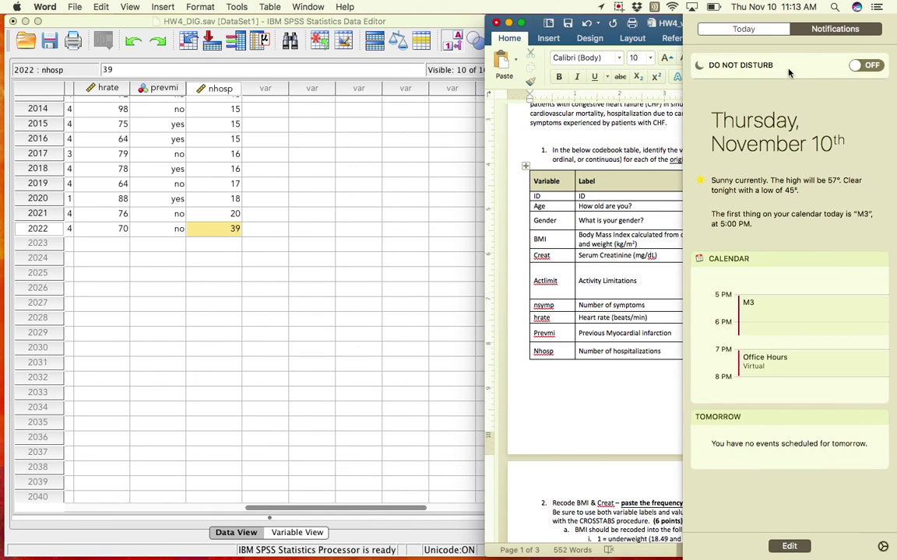
pyautogui.click(860, 66)
pyautogui.click(638, 343)
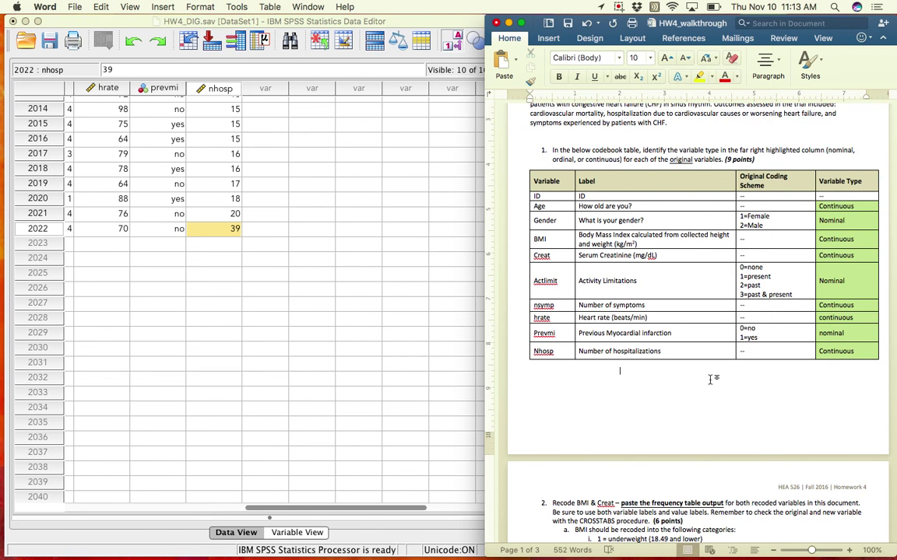
# Step: Review question 2's BMI and Creat recoding categories in the Word document
pyautogui.scroll(-1, 710, 382)
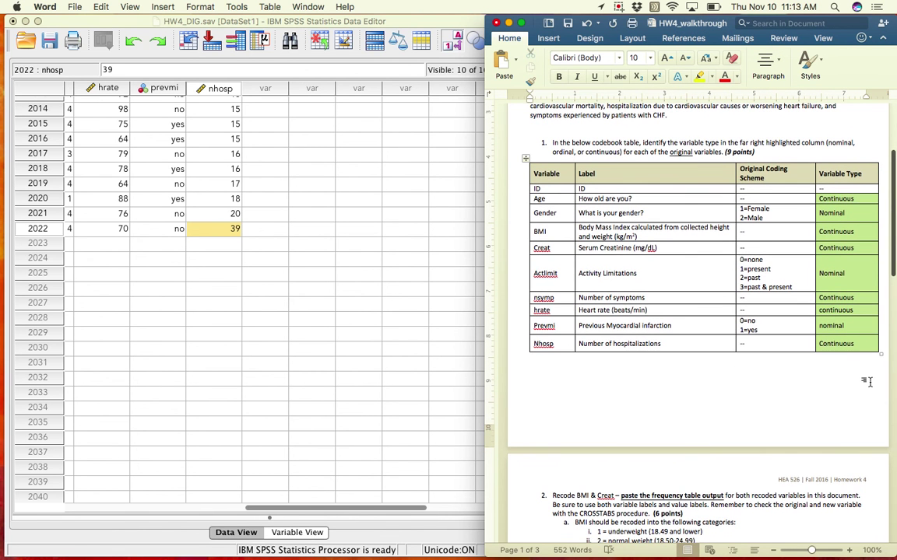
pyautogui.scroll(-4, 873, 366)
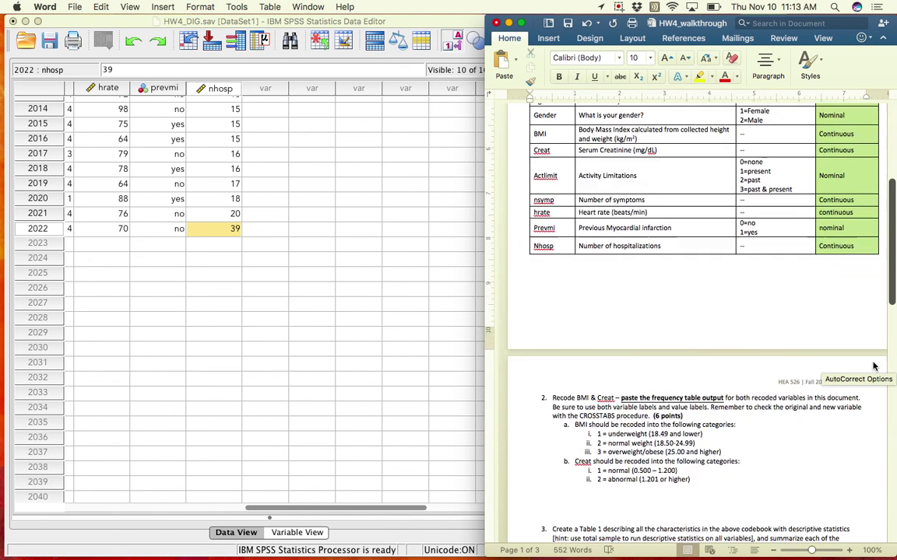
pyautogui.scroll(-8, 873, 366)
pyautogui.click(593, 306)
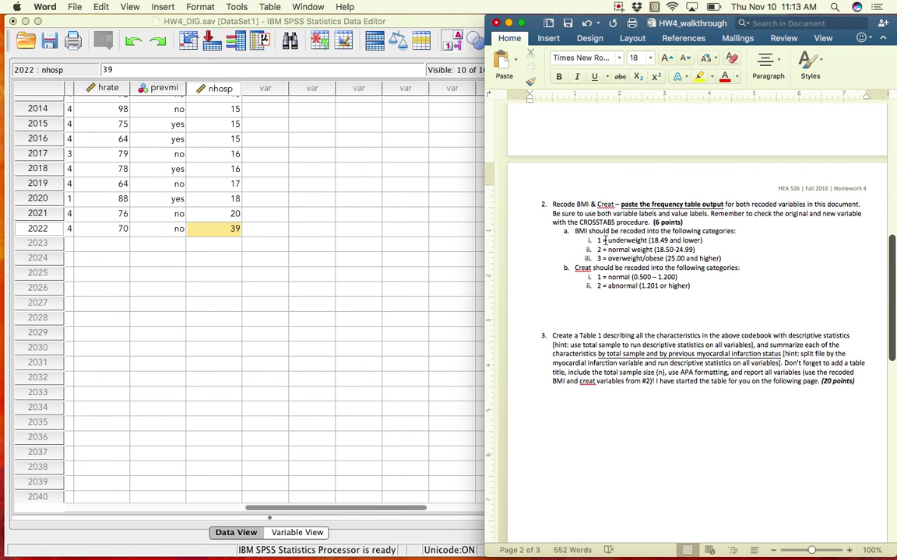
# Step: Examine the bmi values of the first cases in the SPSS data against the BMI categories in question 2
pyautogui.moveTo(316, 508); pyautogui.dragTo(107, 489)
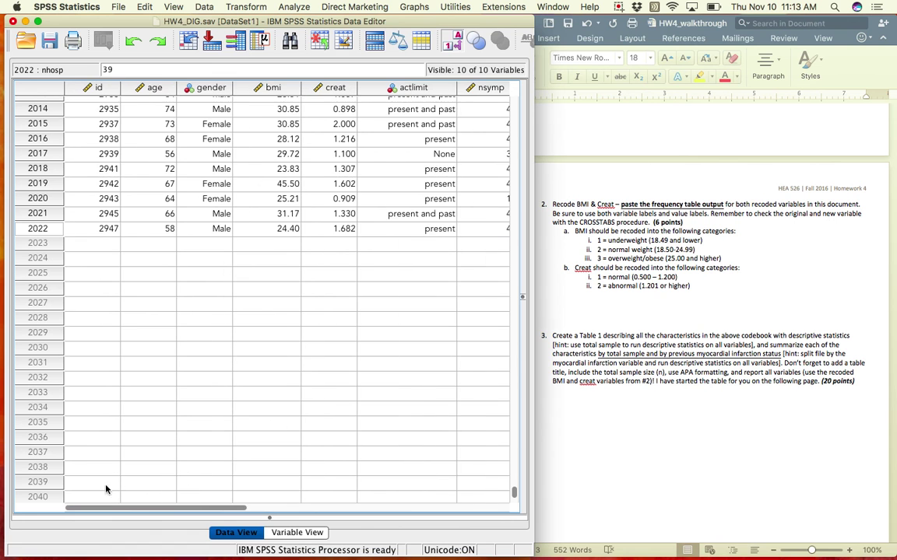
pyautogui.scroll(6, 186, 320)
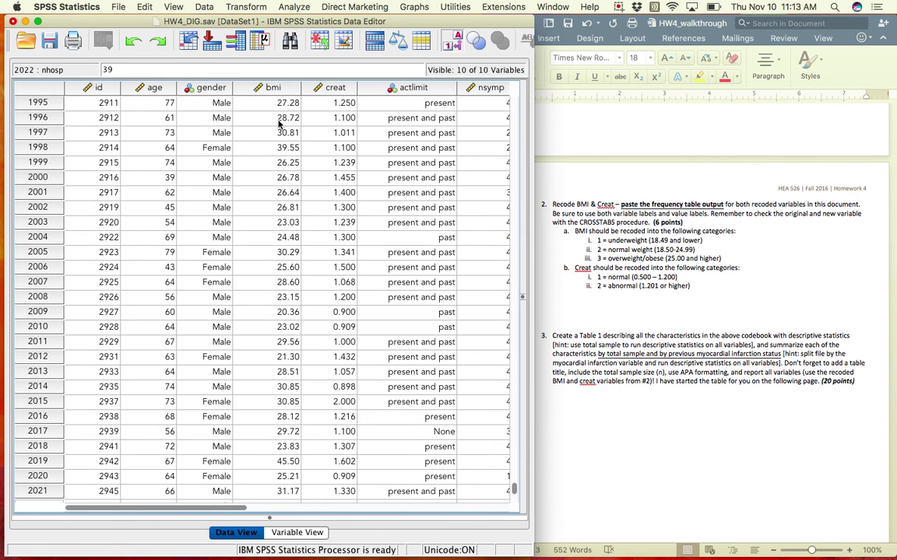
pyautogui.scroll(20, 279, 123)
pyautogui.scroll(20, 278, 168)
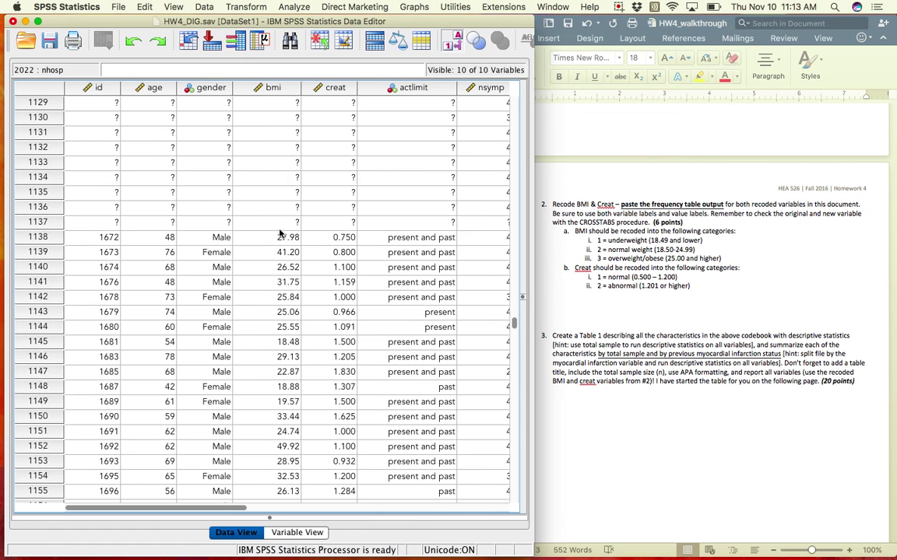
pyautogui.moveTo(514, 296); pyautogui.dragTo(517, 90)
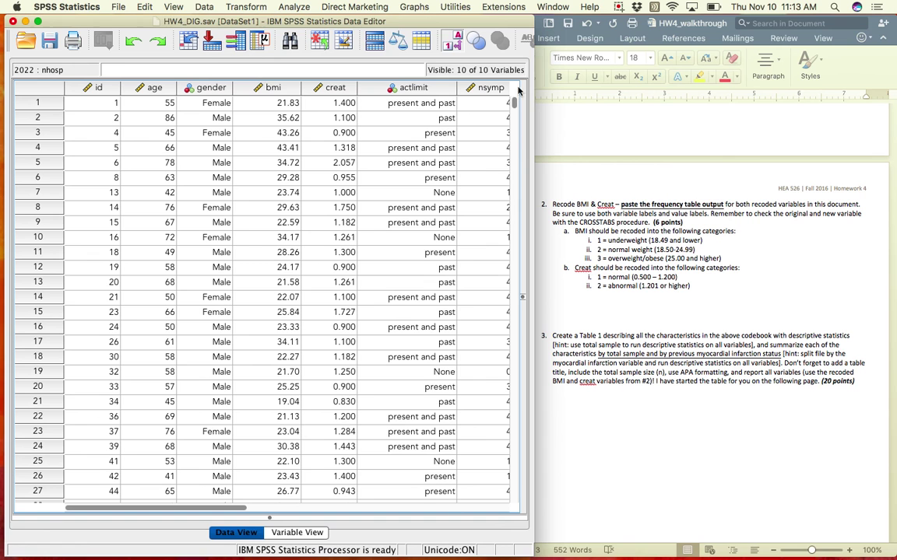
pyautogui.click(287, 118)
pyautogui.click(611, 242)
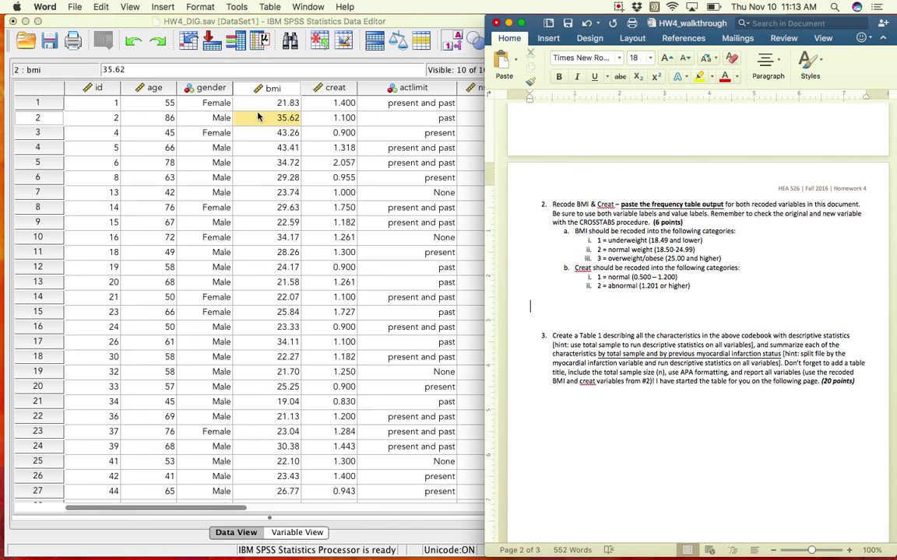
pyautogui.click(263, 160)
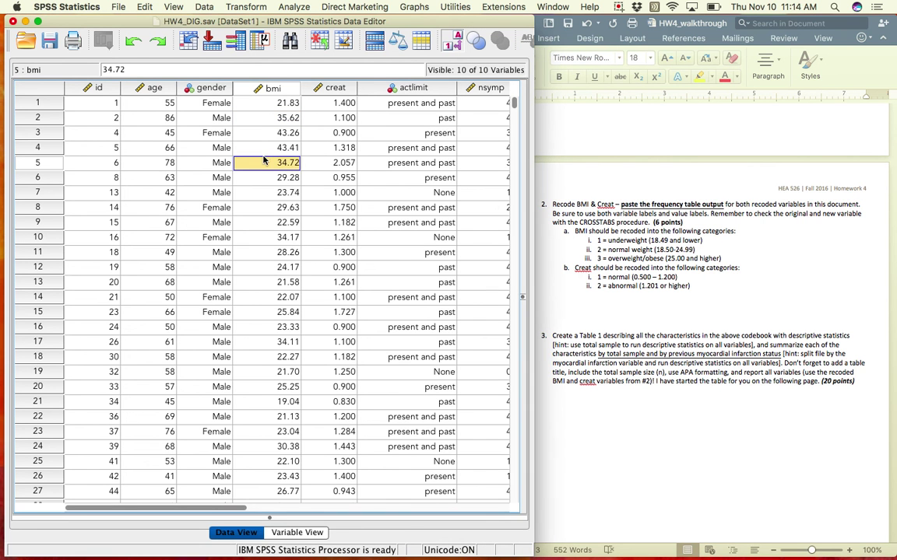
pyautogui.click(263, 153)
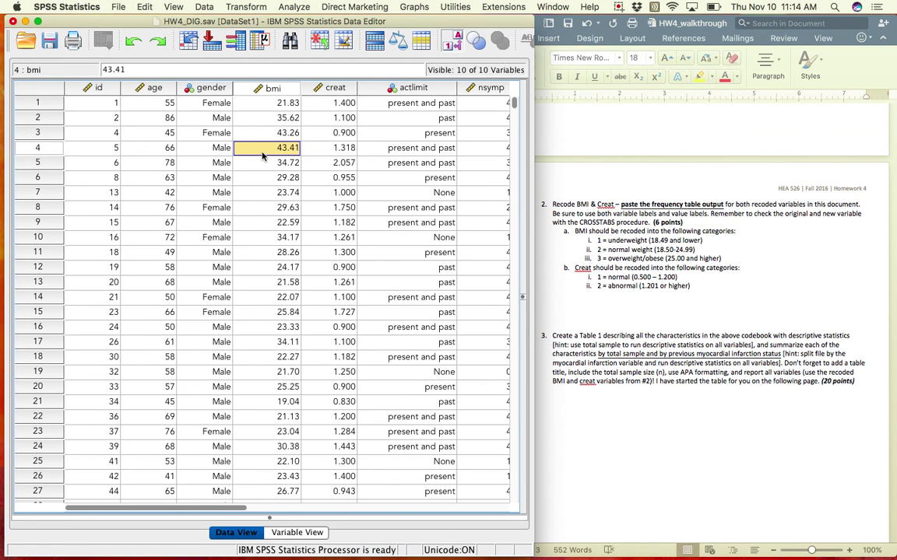
pyautogui.click(257, 103)
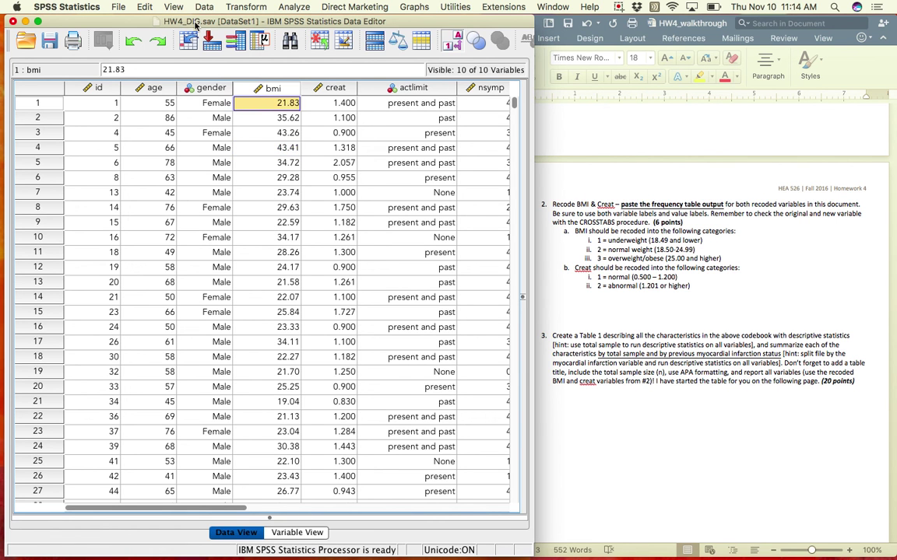
# Step: Start a Recode into Different Variables in SPSS with bmi as the input variable
pyautogui.click(259, 7)
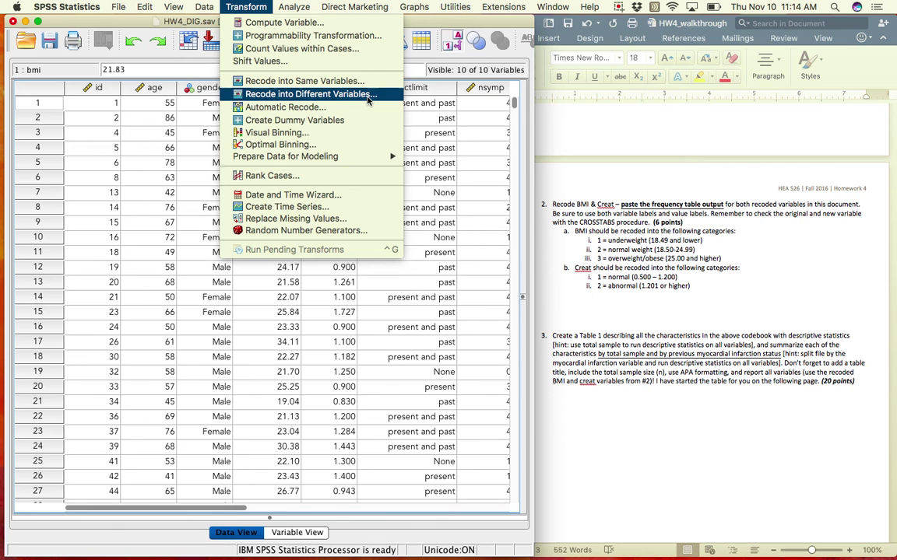
pyautogui.click(367, 96)
pyautogui.moveTo(338, 180); pyautogui.dragTo(382, 42)
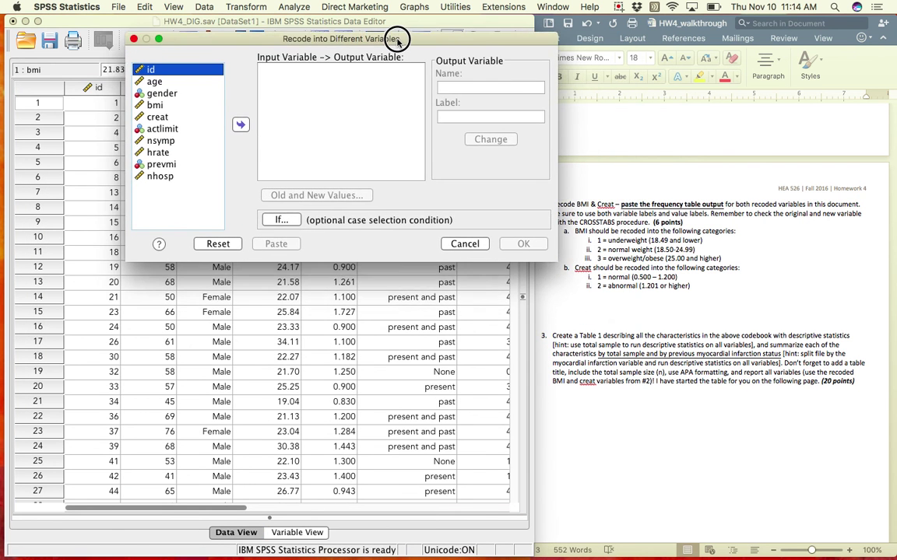
pyautogui.click(136, 108)
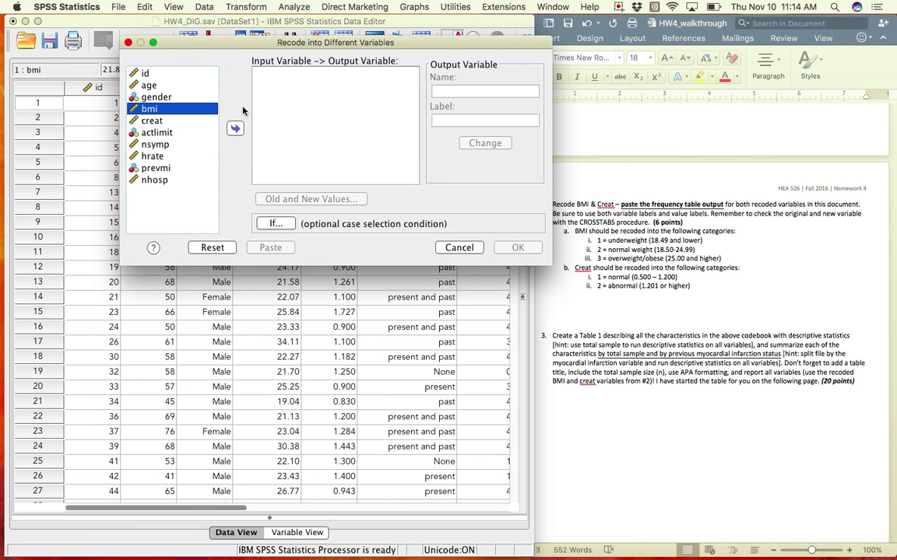
pyautogui.click(235, 128)
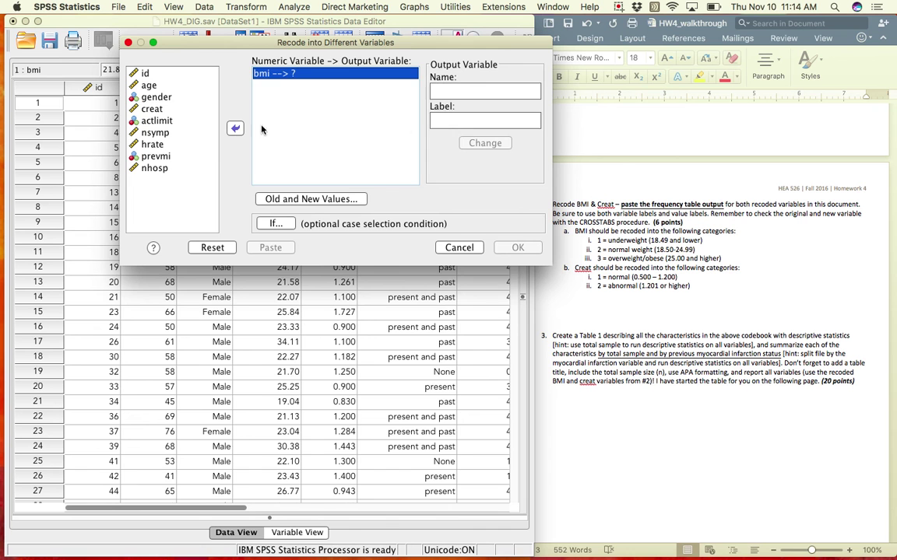
# Step: Name the output variable BMI_R, label it "Recoded BMI into categories", and assign it to bmi
pyautogui.click(470, 93)
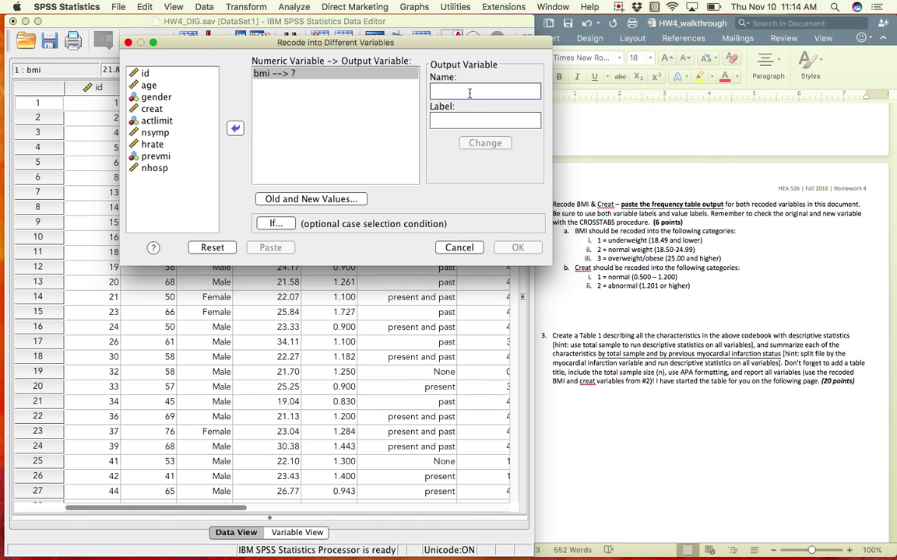
pyautogui.write('BMI_R')
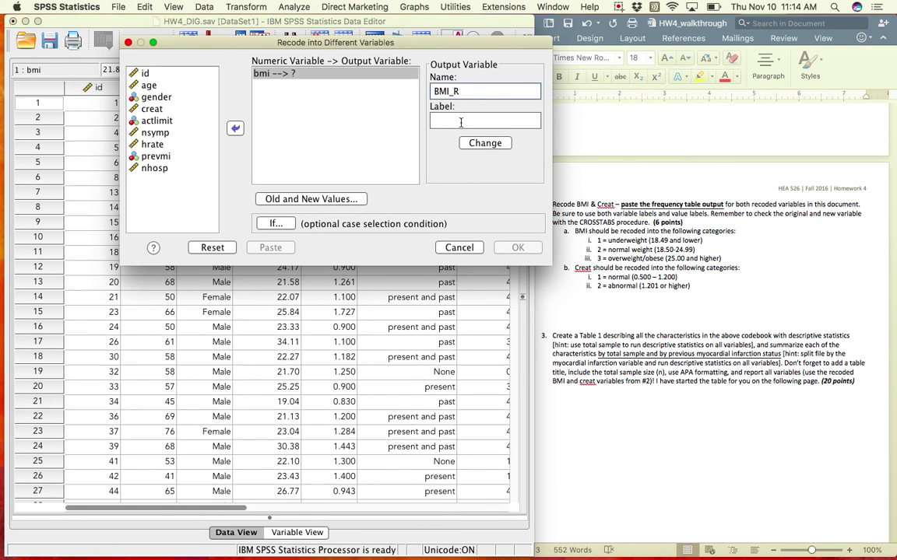
pyautogui.click(461, 122)
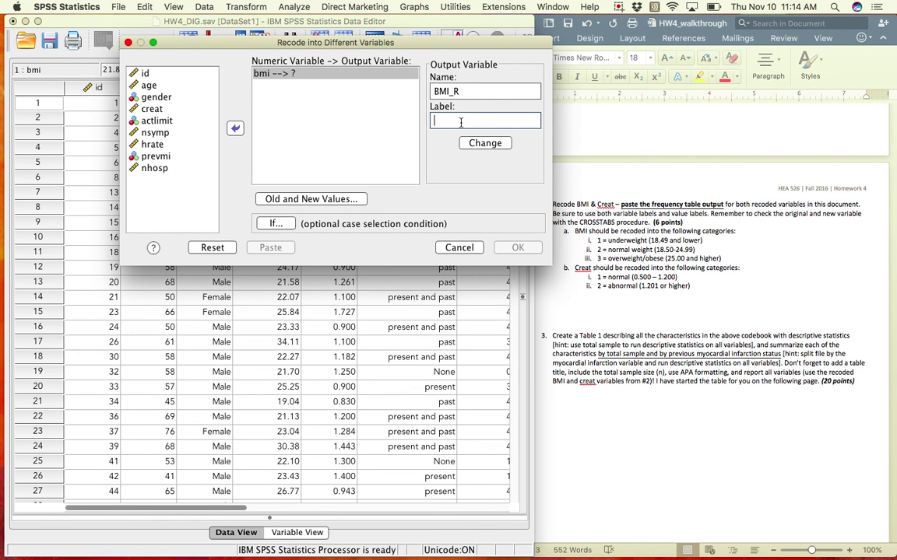
pyautogui.write('Recoded BMI into categorized')
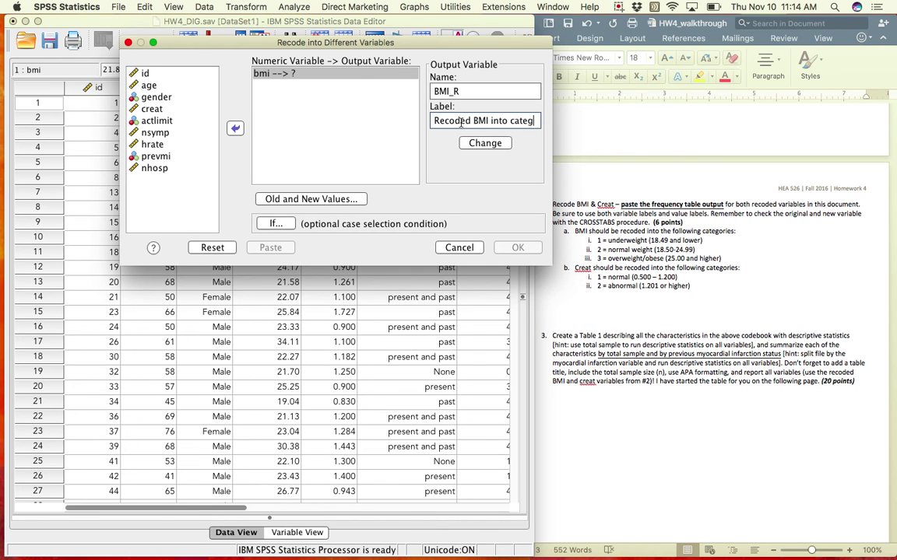
pyautogui.press('BackSpace')
pyautogui.press('BackSpace')
pyautogui.press('BackSpace')
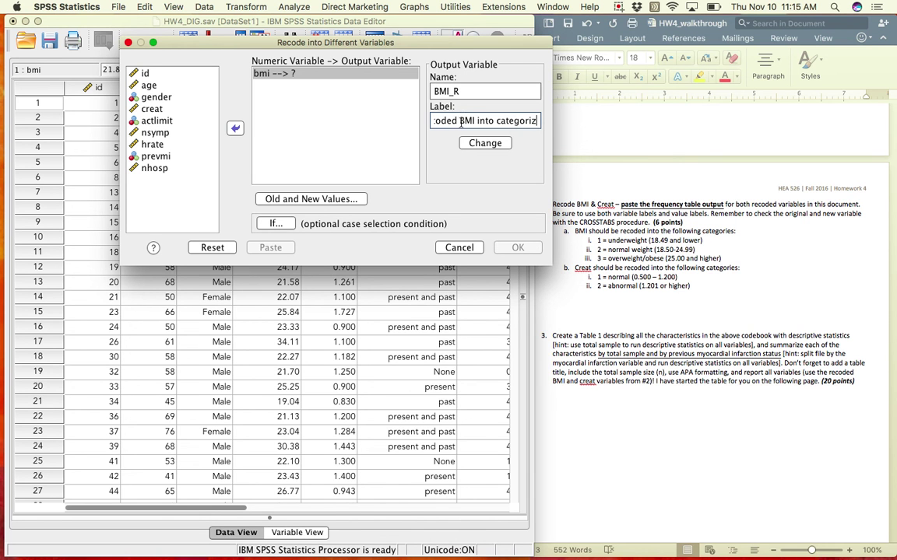
pyautogui.write('es')
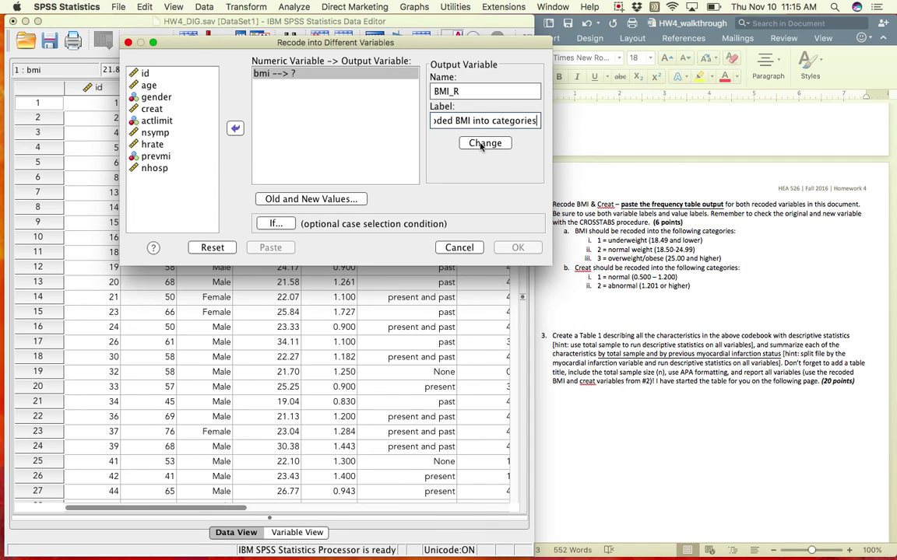
pyautogui.click(484, 144)
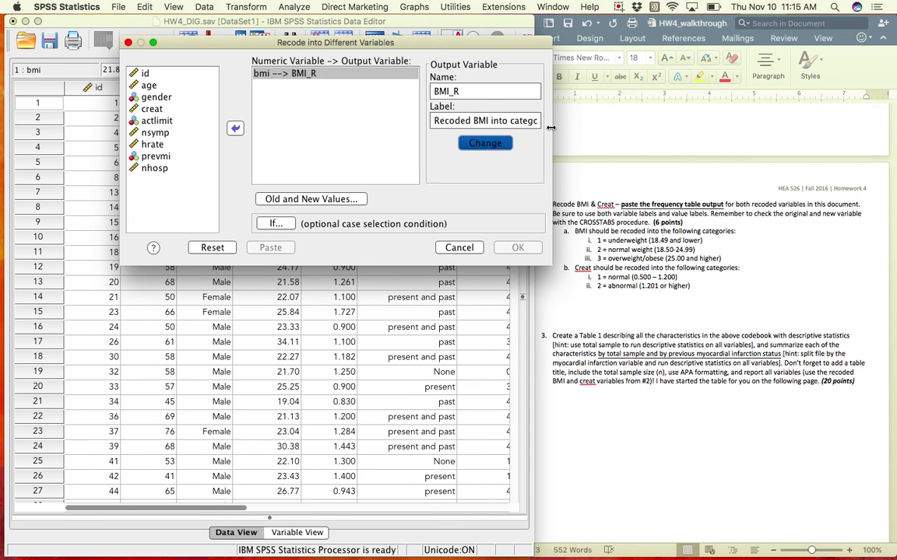
pyautogui.click(315, 75)
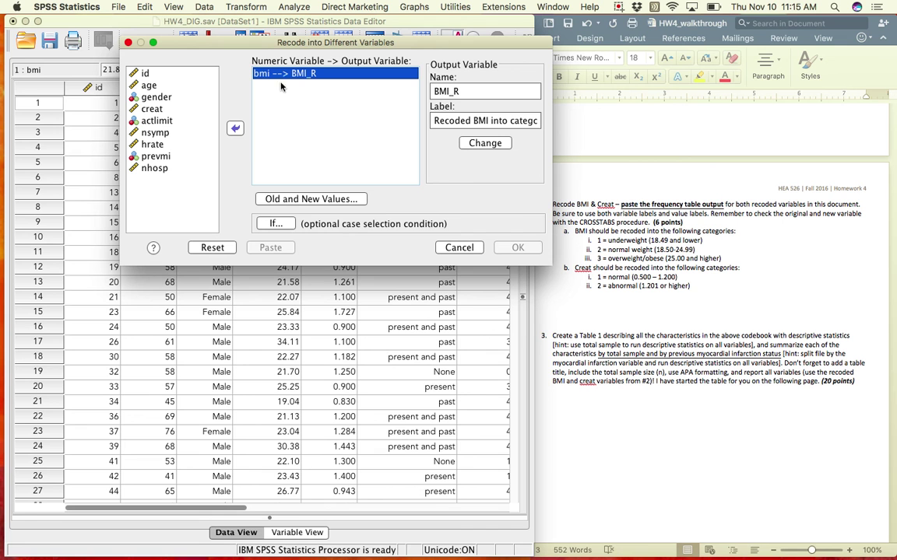
# Step: Define the first BMI_R recode rule, mapping bmi values from the lowest through 18.49 to 1, per question 2's underweight category
pyautogui.click(301, 200)
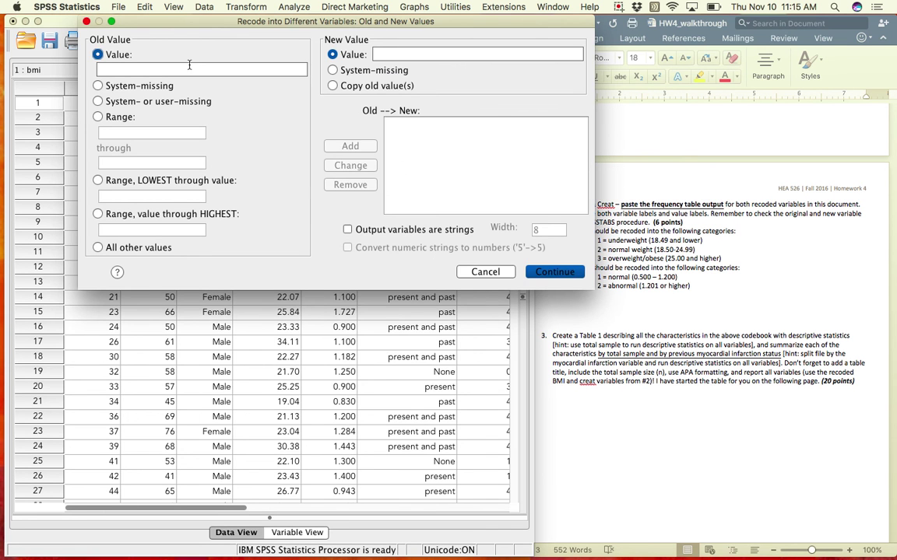
pyautogui.click(172, 68)
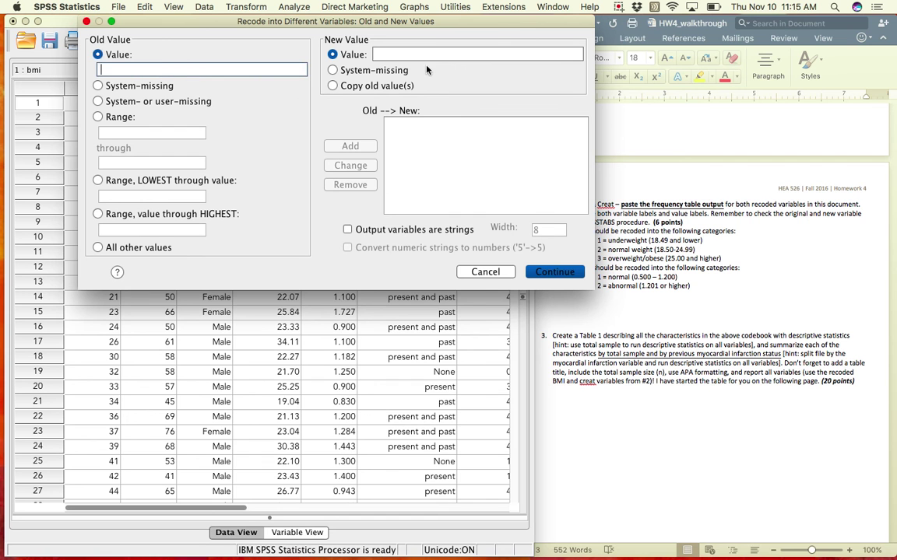
pyautogui.click(629, 237)
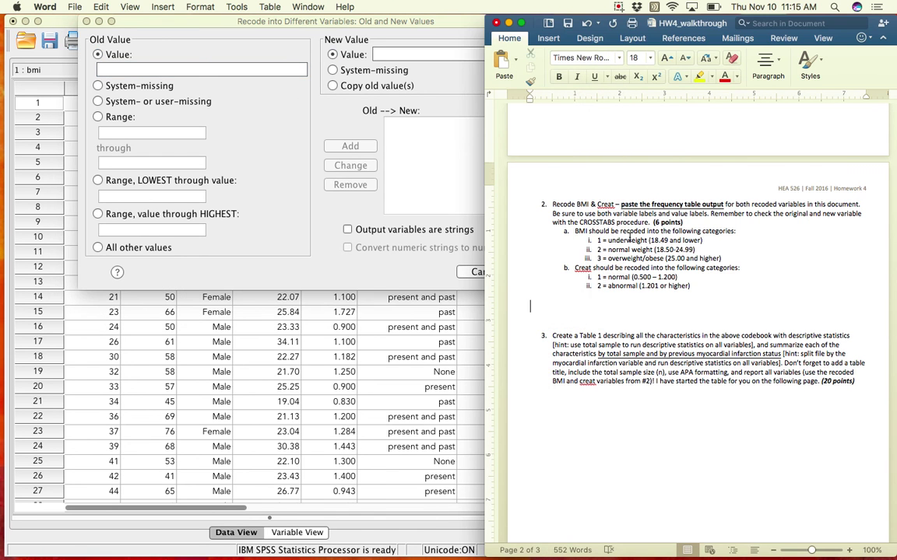
pyautogui.click(656, 241)
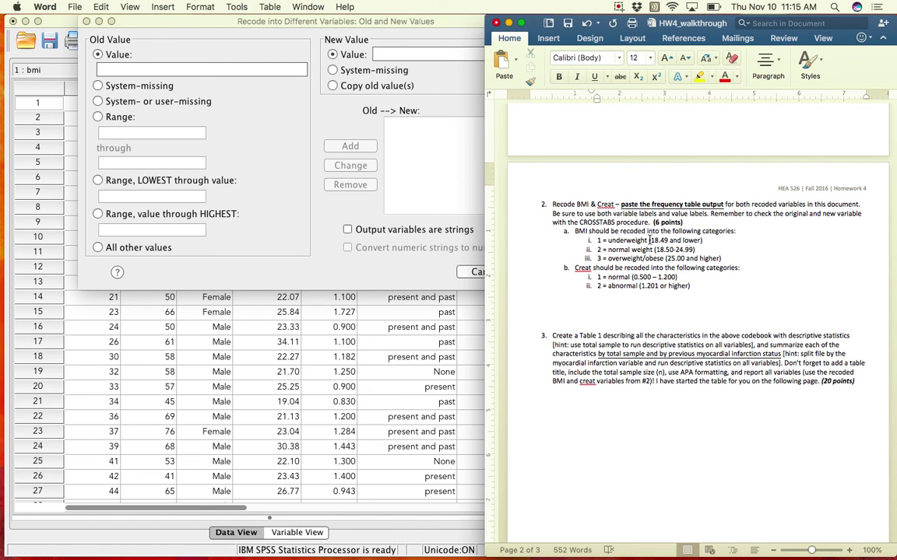
pyautogui.click(654, 242)
pyautogui.click(303, 195)
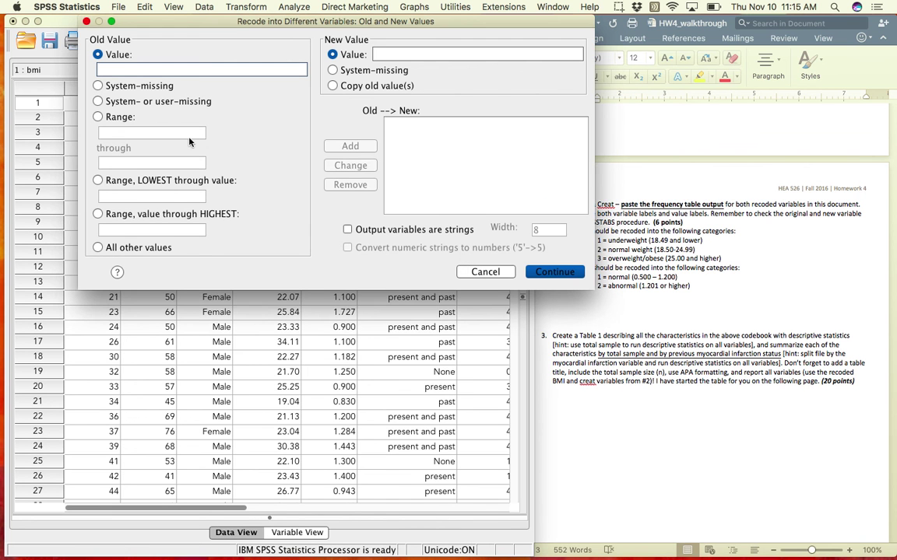
pyautogui.click(121, 182)
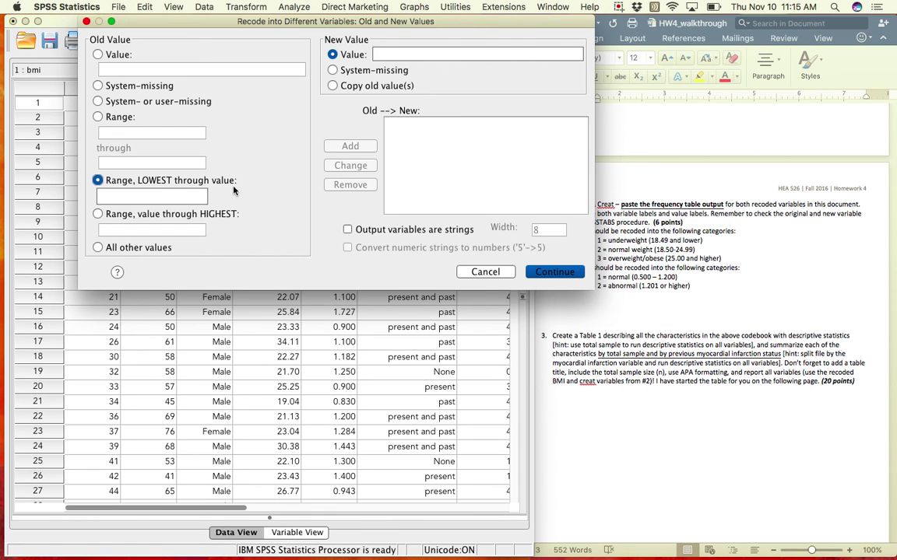
pyautogui.click(125, 195)
pyautogui.write('18.49')
pyautogui.click(383, 56)
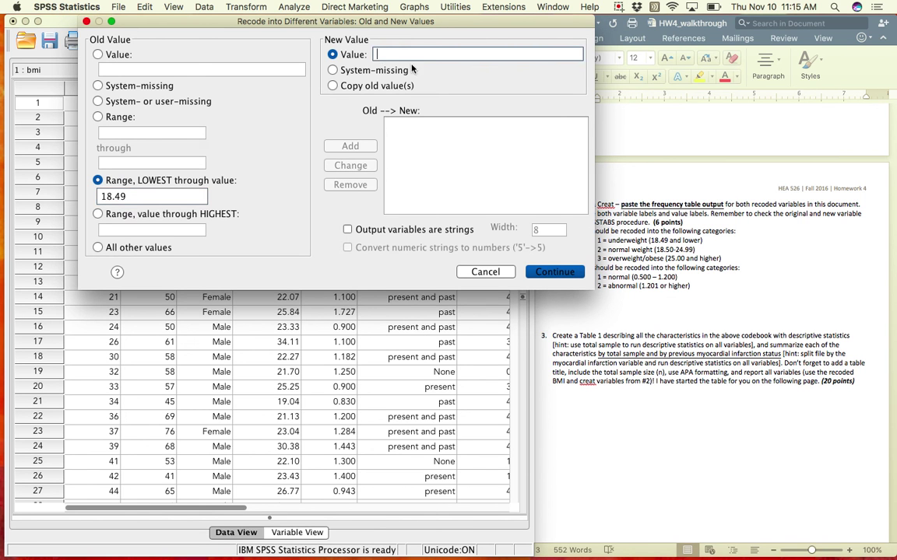
pyautogui.write('1')
pyautogui.click(349, 148)
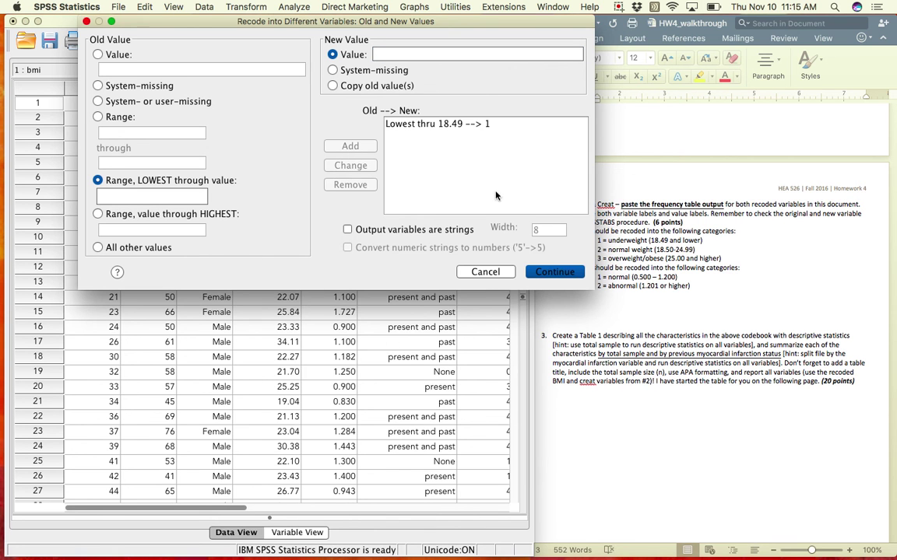
# Step: Check the normal weight range for BMI in question 2 of the Word document
pyautogui.click(599, 237)
pyautogui.moveTo(604, 249); pyautogui.dragTo(694, 250)
pyautogui.click(645, 249)
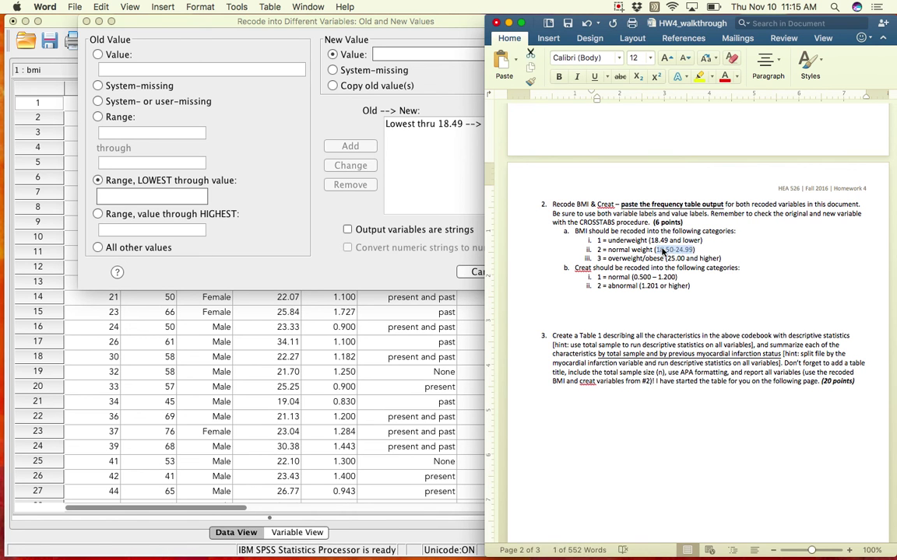
pyautogui.click(305, 148)
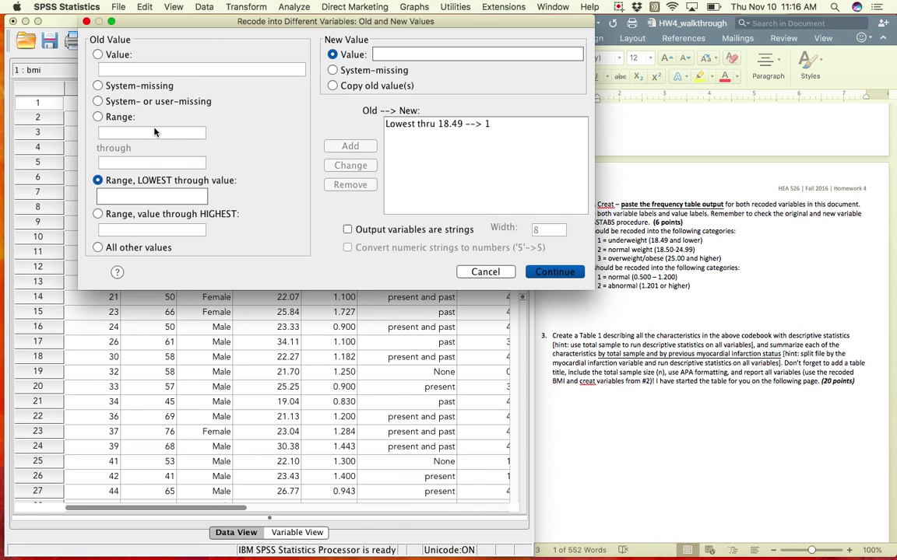
pyautogui.click(97, 117)
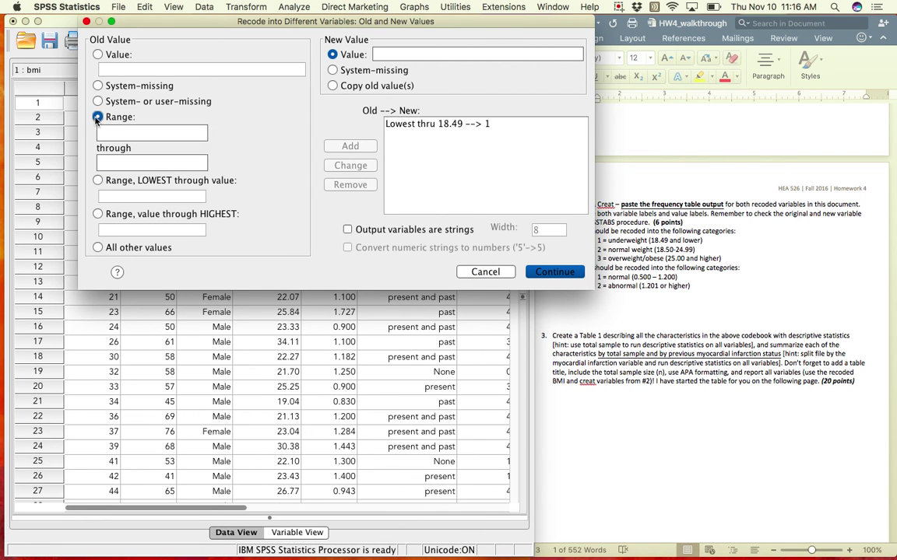
pyautogui.write('1')
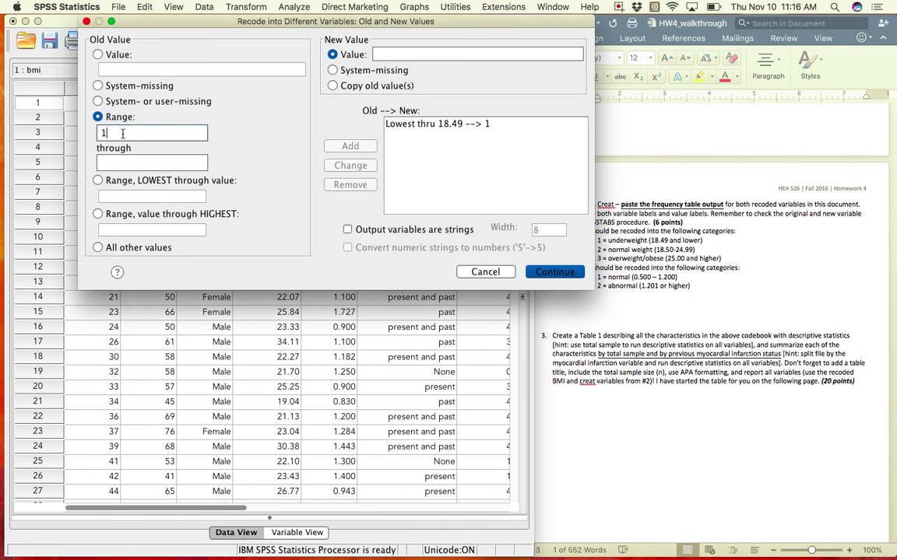
pyautogui.write('8.50')
pyautogui.click(130, 161)
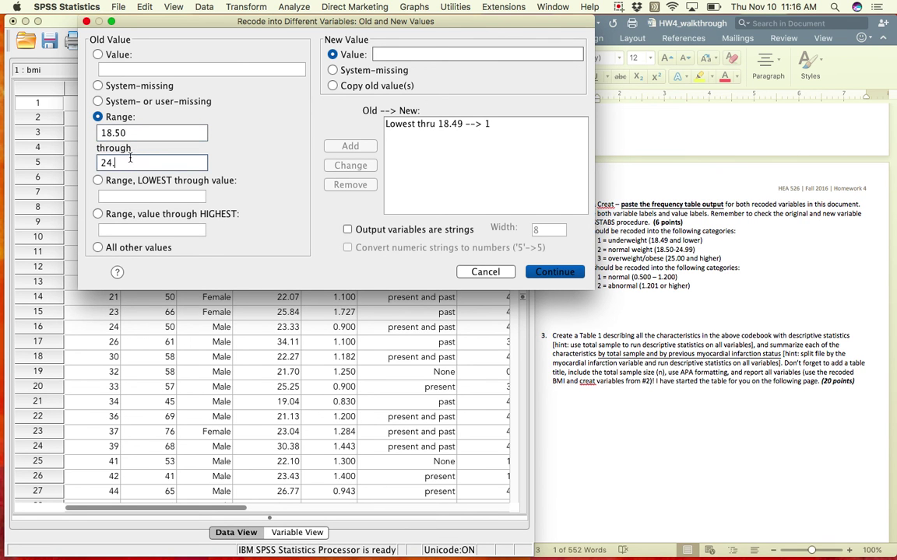
pyautogui.click(247, 101)
pyautogui.click(332, 55)
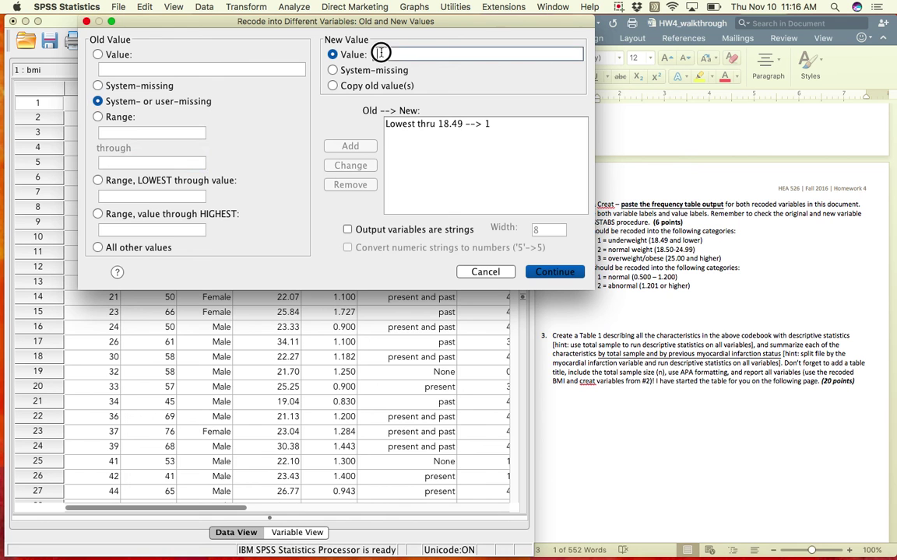
# Step: Add a recode rule mapping the bmi range 18.50 through 24.99 to 2
pyautogui.click(123, 117)
pyautogui.click(130, 131)
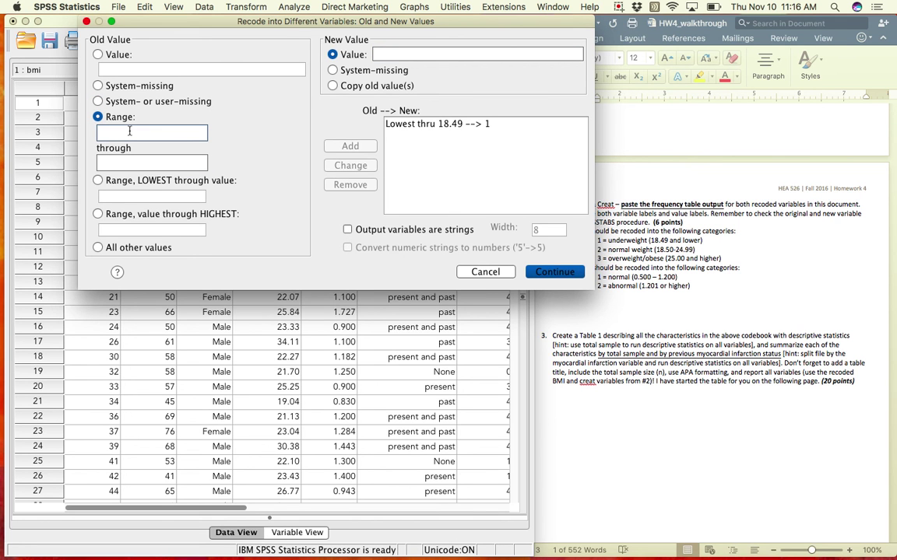
pyautogui.write('18.50')
pyautogui.click(136, 161)
pyautogui.write('24.99')
pyautogui.click(363, 54)
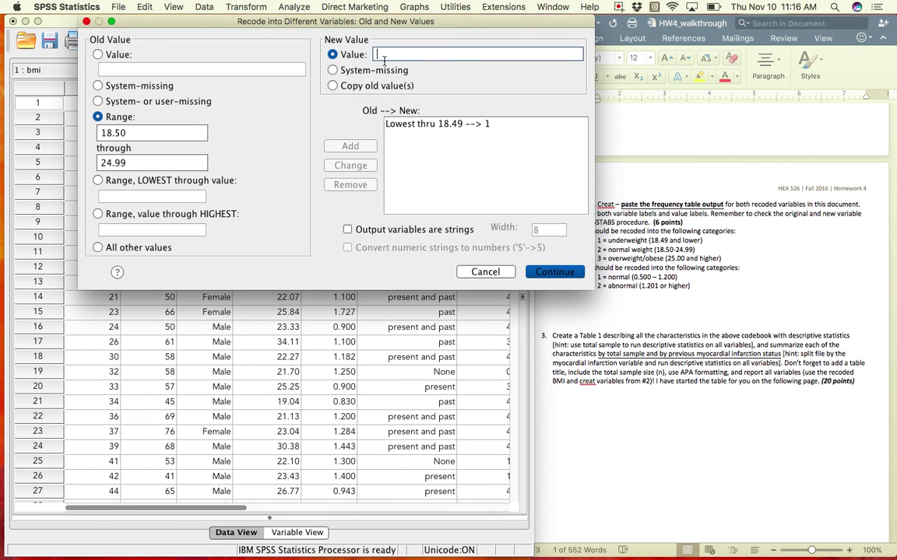
pyautogui.write('2')
pyautogui.click(363, 148)
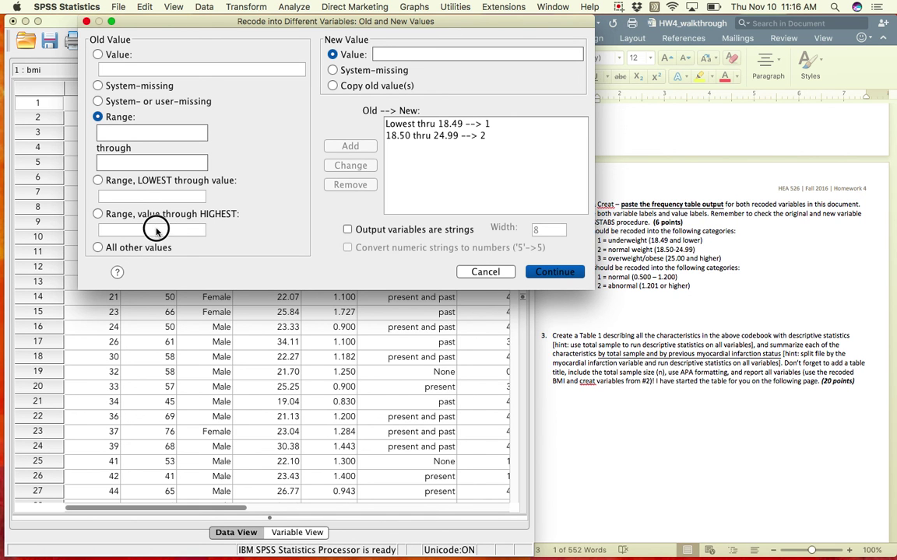
# Step: Add a recode rule mapping bmi values from 25.00 through the highest to 3, and run the recode
pyautogui.click(99, 213)
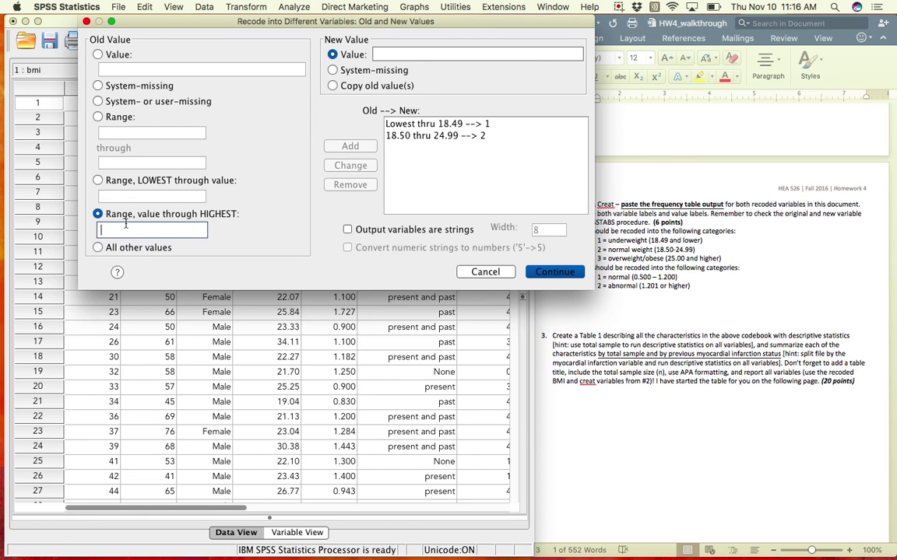
pyautogui.write('25.00')
pyautogui.click(385, 53)
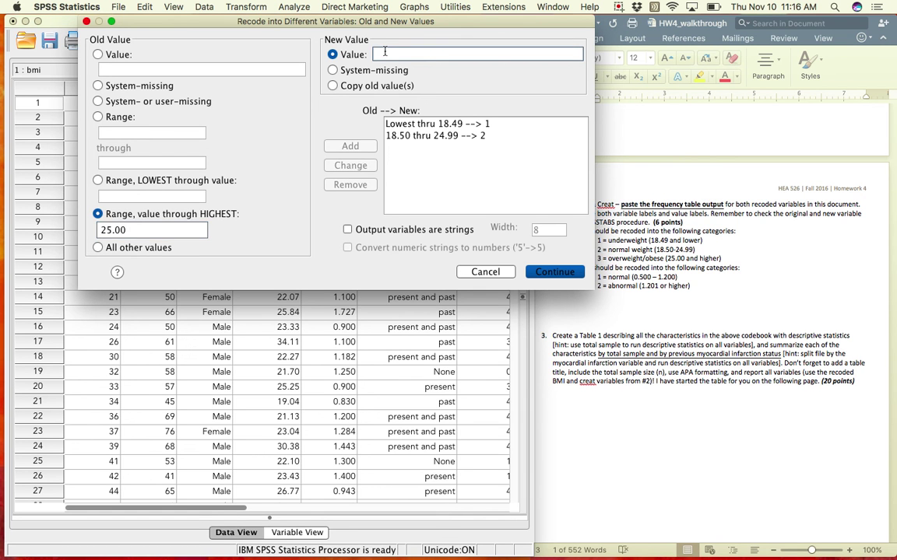
pyautogui.write('3')
pyautogui.click(361, 152)
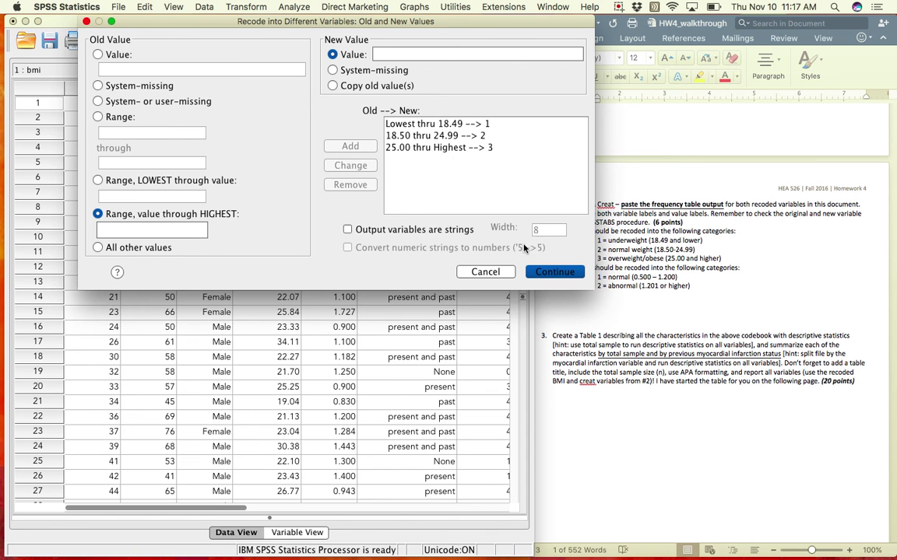
pyautogui.click(552, 271)
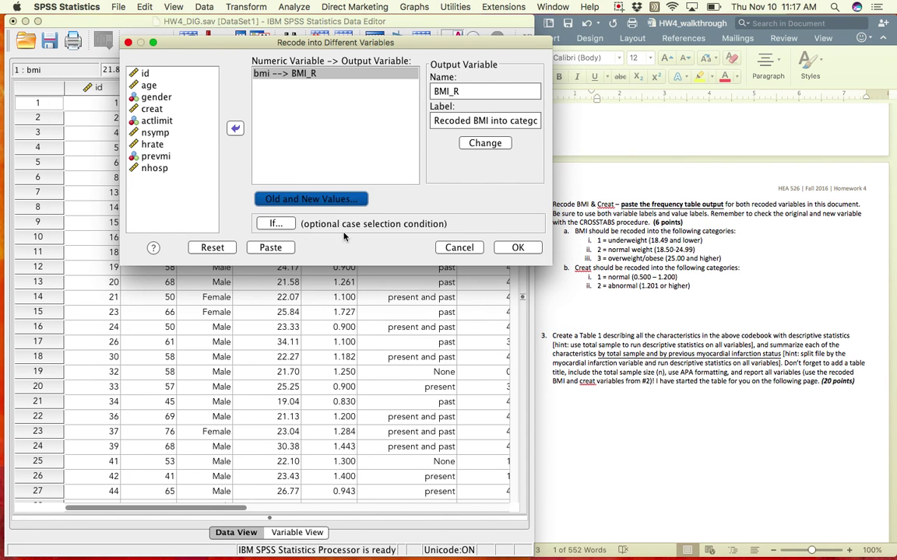
pyautogui.click(510, 251)
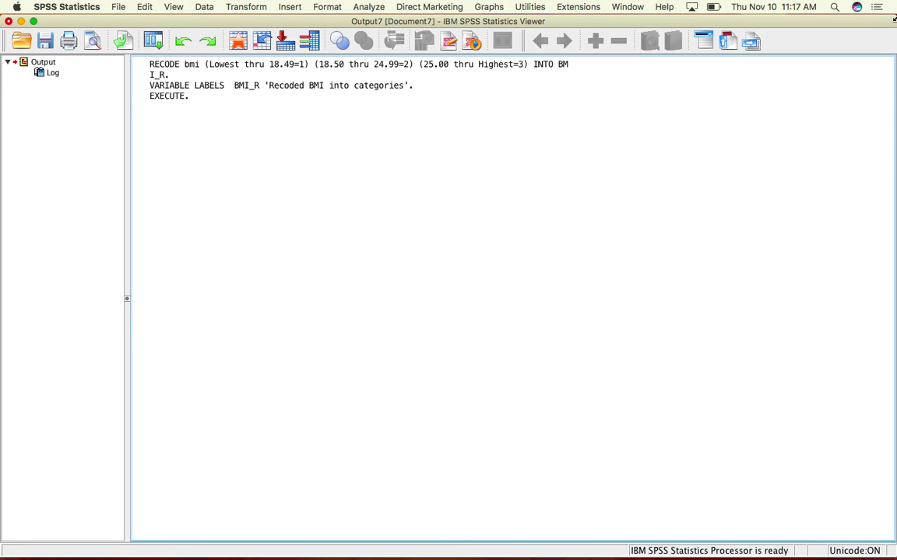
# Step: Review the recode syntax in the output log and the new BMI_R column in the data
pyautogui.moveTo(893, 20); pyautogui.dragTo(602, 36)
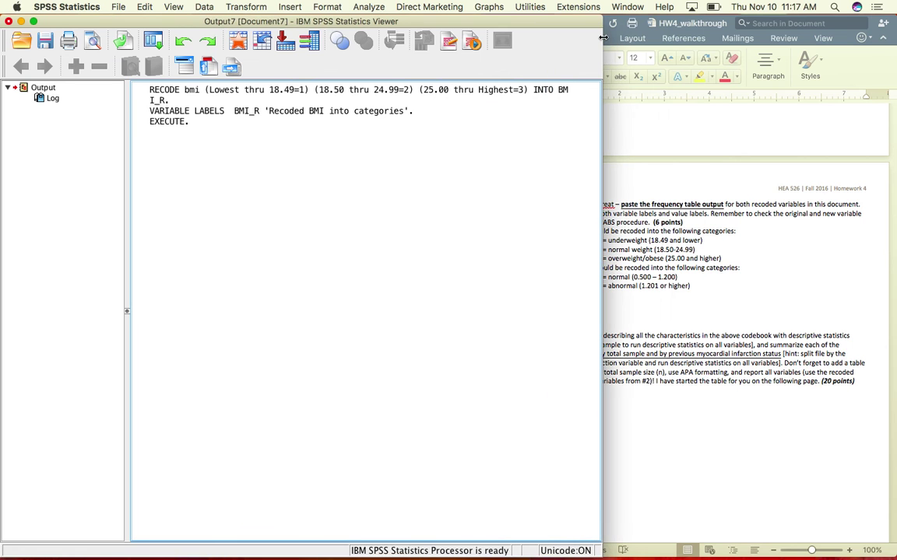
pyautogui.click(171, 106)
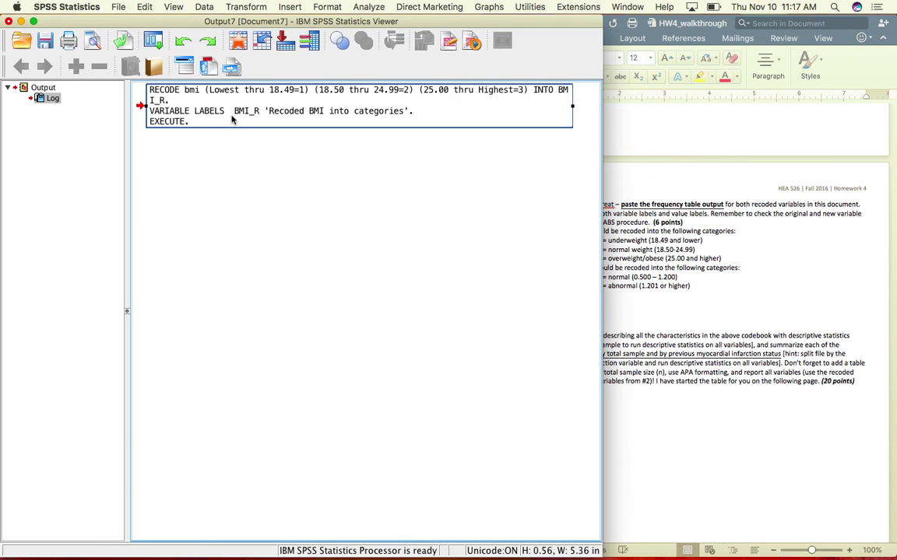
pyautogui.click(353, 292)
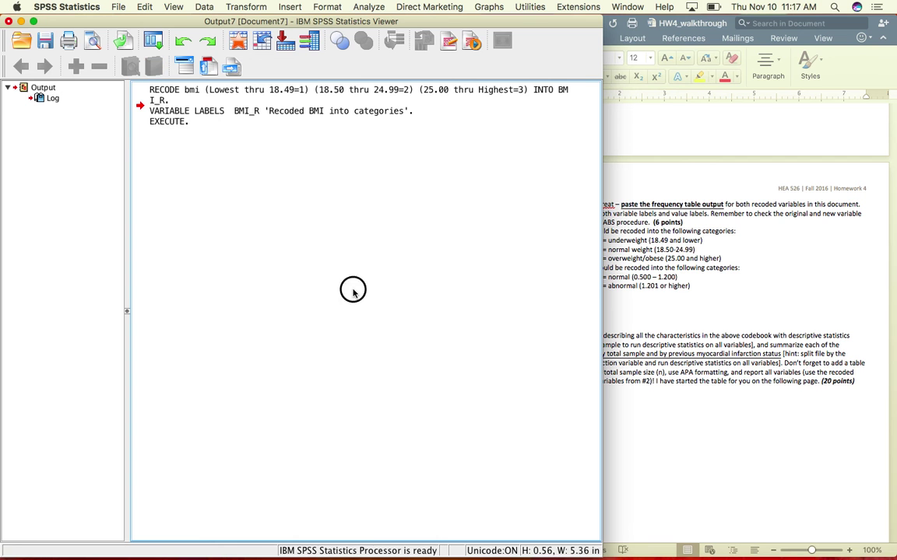
pyautogui.click(237, 45)
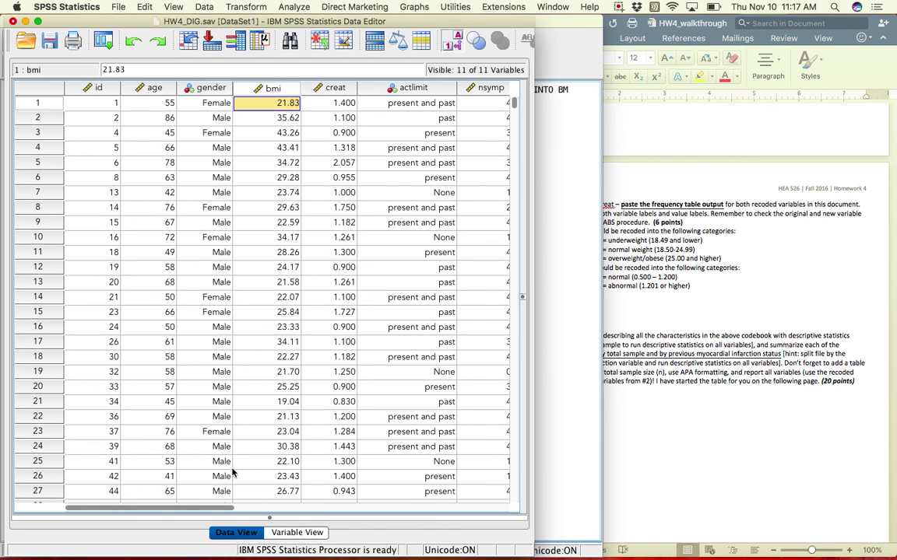
pyautogui.click(346, 509)
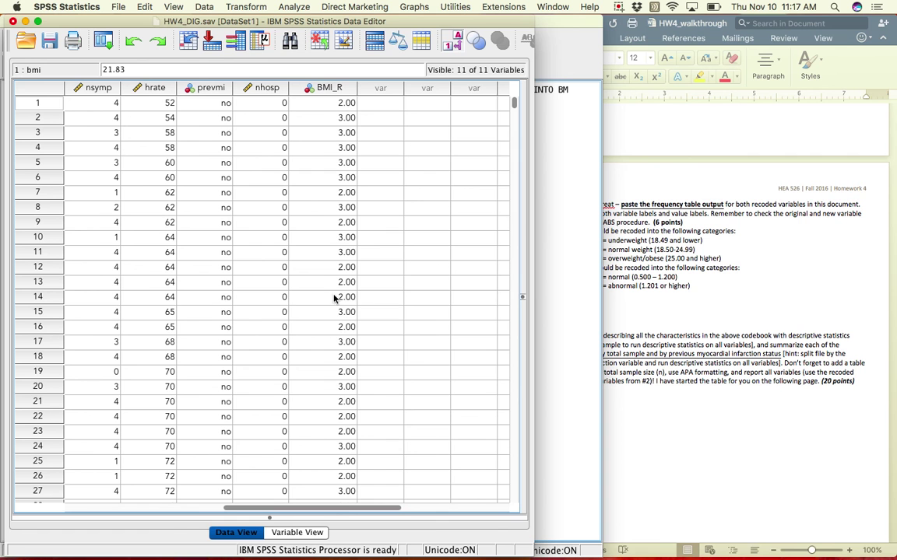
# Step: Set the BMI_R variable's decimals to 0 in its variable properties
pyautogui.click(295, 534)
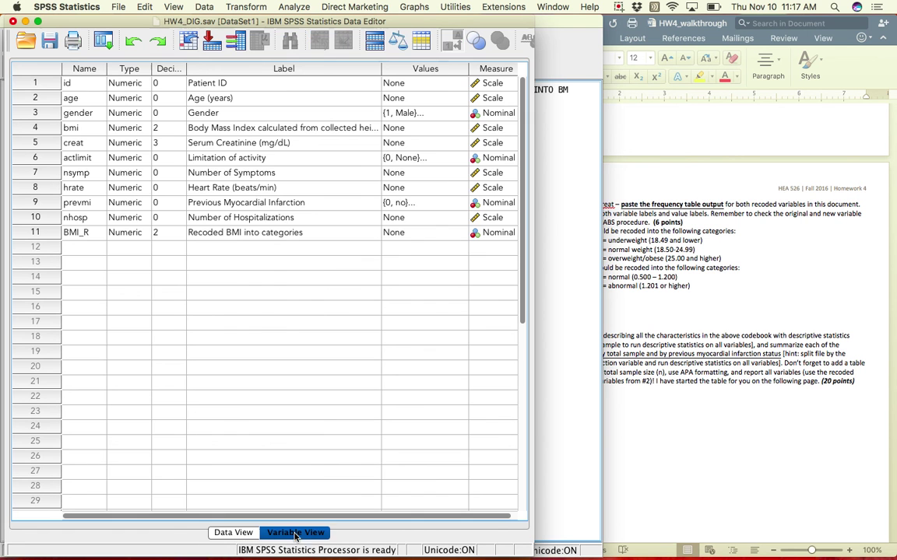
pyautogui.click(183, 238)
pyautogui.click(182, 238)
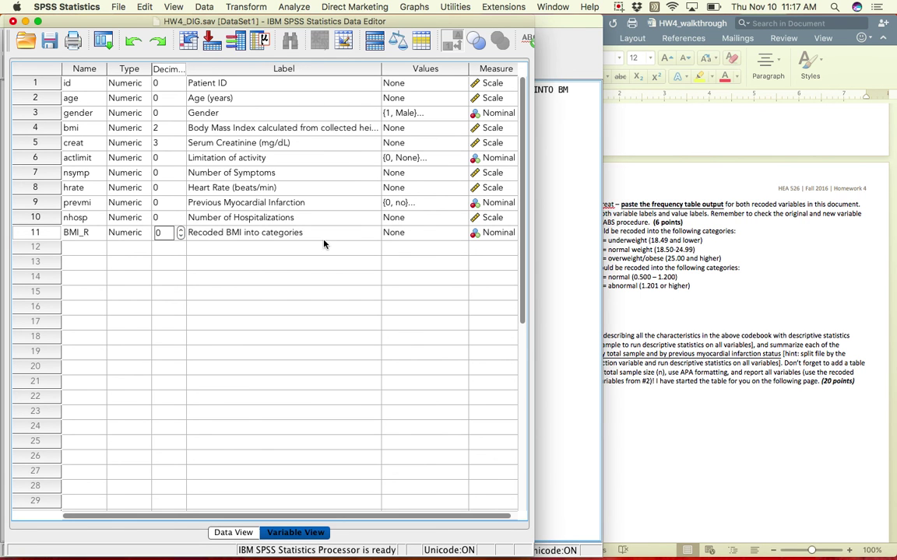
# Step: Add a value label to BMI_R defining 1 as "Underweight (18.49 and lower)"
pyautogui.click(412, 232)
pyautogui.click(456, 233)
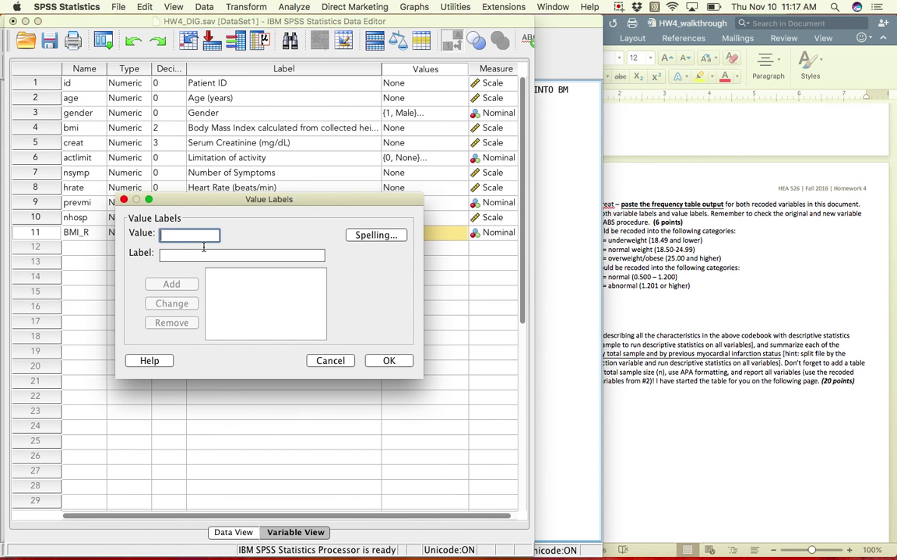
pyautogui.click(648, 212)
pyautogui.moveTo(288, 200); pyautogui.dragTo(388, 191)
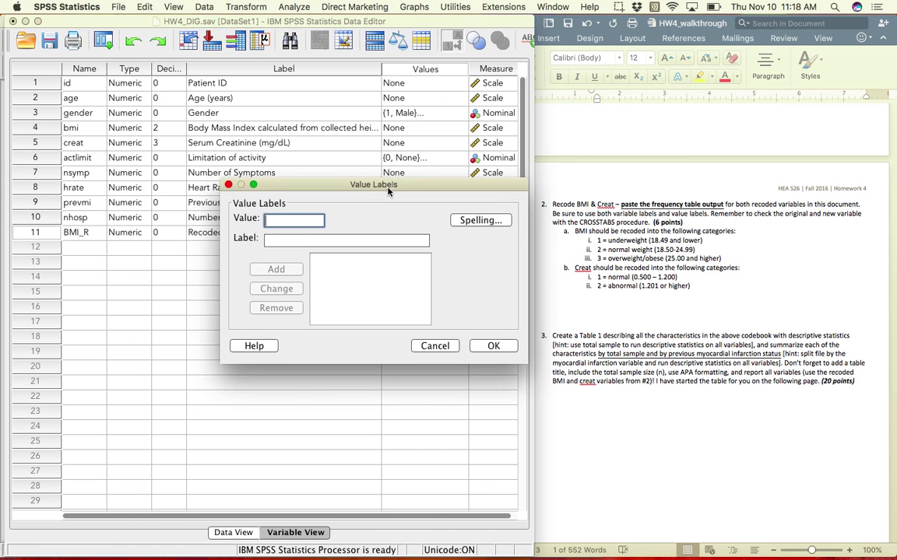
pyautogui.write('1')
pyautogui.click(296, 241)
pyautogui.write('Underwe')
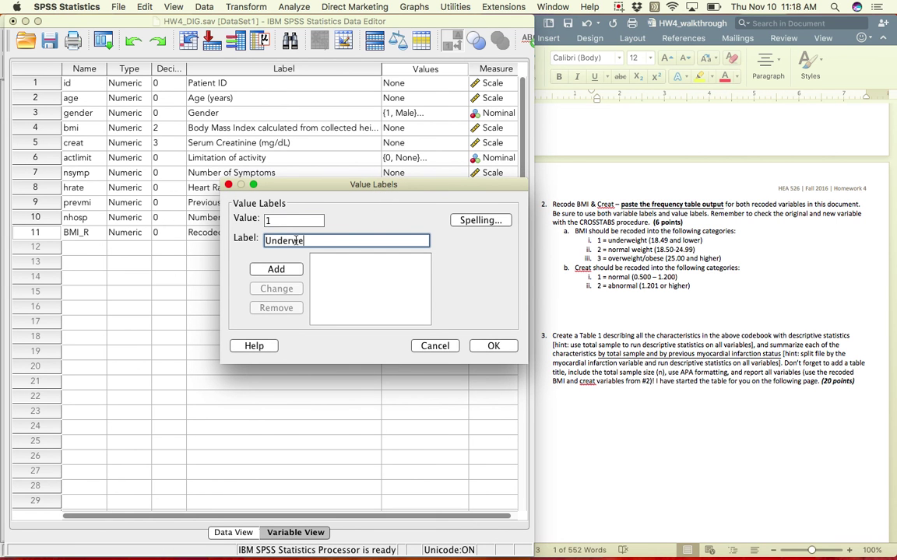
pyautogui.write('ight (18.4')
pyautogui.write('9 and lo')
pyautogui.press('BackSpace')
pyautogui.write('and lowe')
pyautogui.click(277, 269)
# Step: Add a value label to BMI_R defining 2 as "Normal Weight (18.50 -24.99)"
pyautogui.press('Tab')
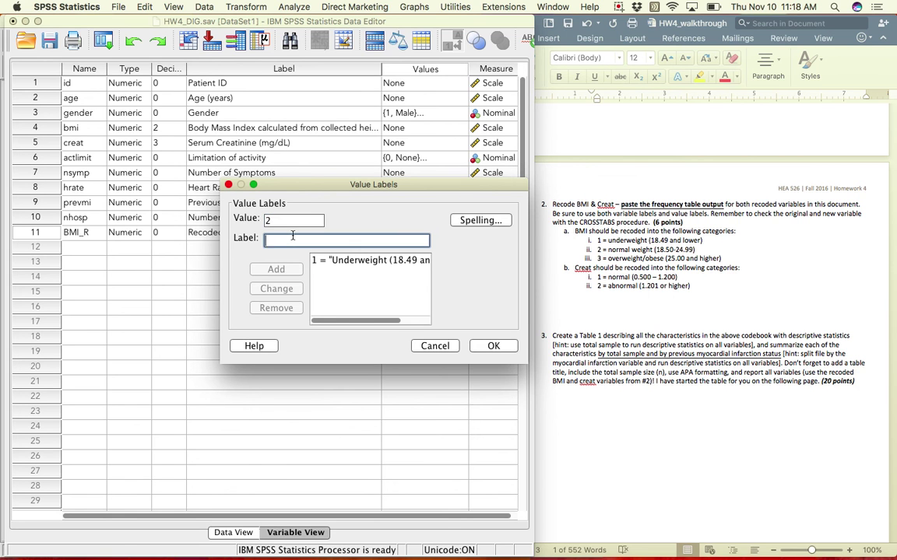
pyautogui.write('normal')
pyautogui.press('BackSpace')
pyautogui.press('BackSpace')
pyautogui.press('BackSpace')
pyautogui.press('BackSpace')
pyautogui.press('BackSpace')
pyautogui.write('Normal Weight')
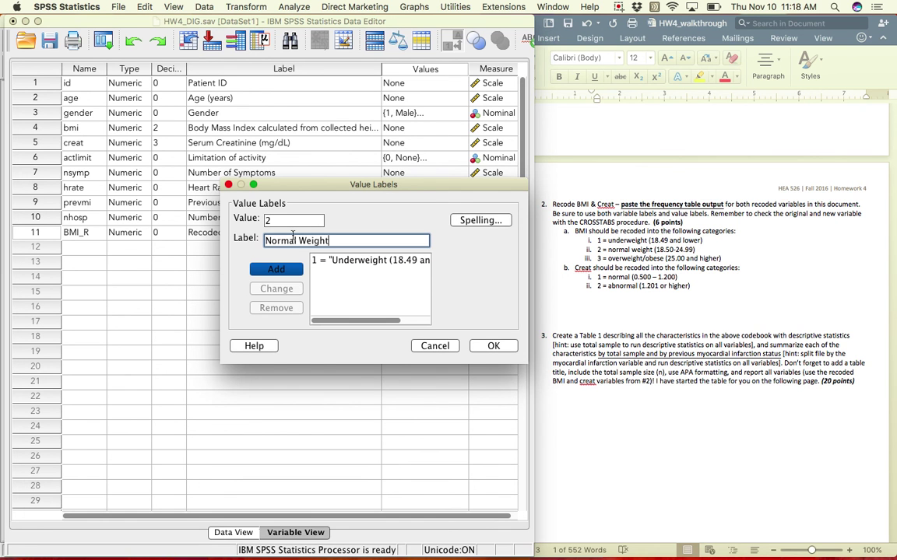
pyautogui.write(' (18')
pyautogui.press('BackSpace')
pyautogui.press('BackSpace')
pyautogui.write('.50 -24.99)')
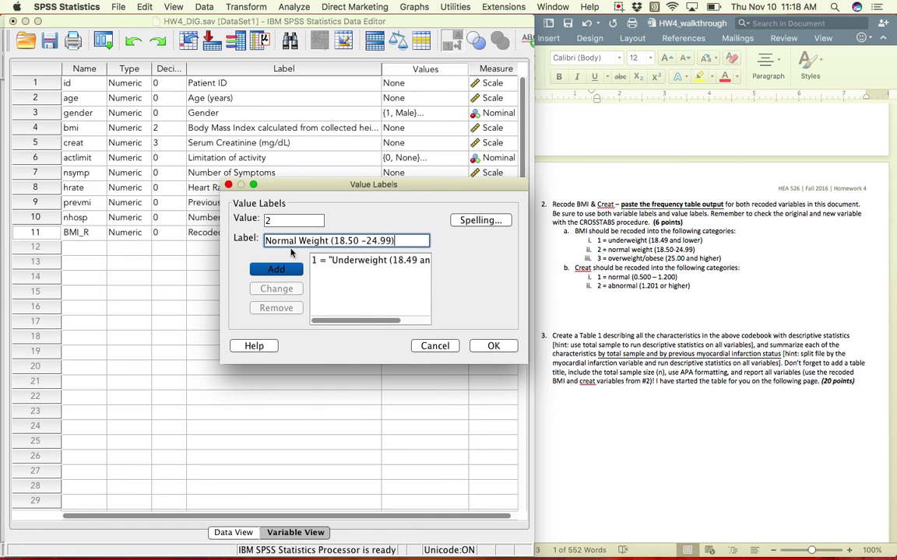
pyautogui.click(276, 270)
# Step: Add a value label defining 3 as "Overweight/Obese (25.00 and higher)" and apply the value labels to BMI_R
pyautogui.write('3')
pyautogui.click(287, 239)
pyautogui.write('Ov')
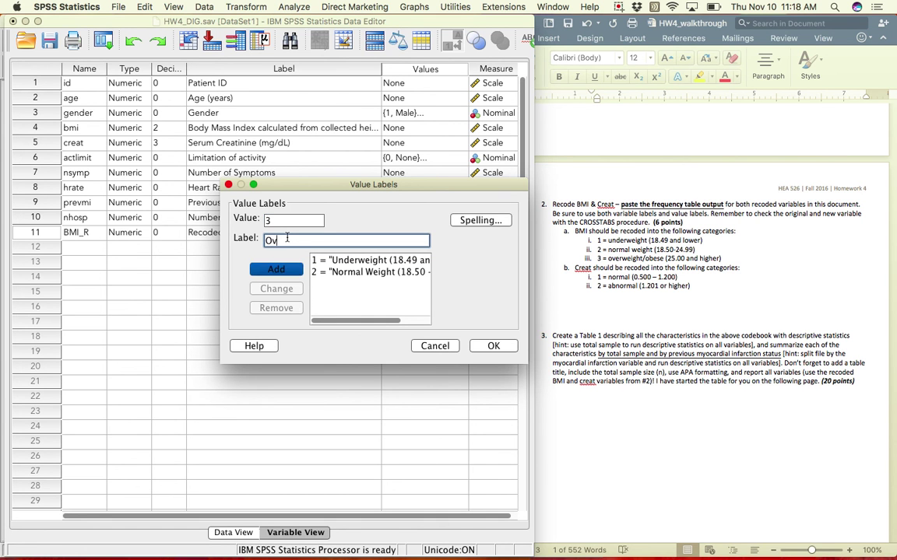
pyautogui.write('erweight/Obese (25.00 or')
pyautogui.press('BackSpace')
pyautogui.press('BackSpace')
pyautogui.write('and higher)')
pyautogui.press('Return')
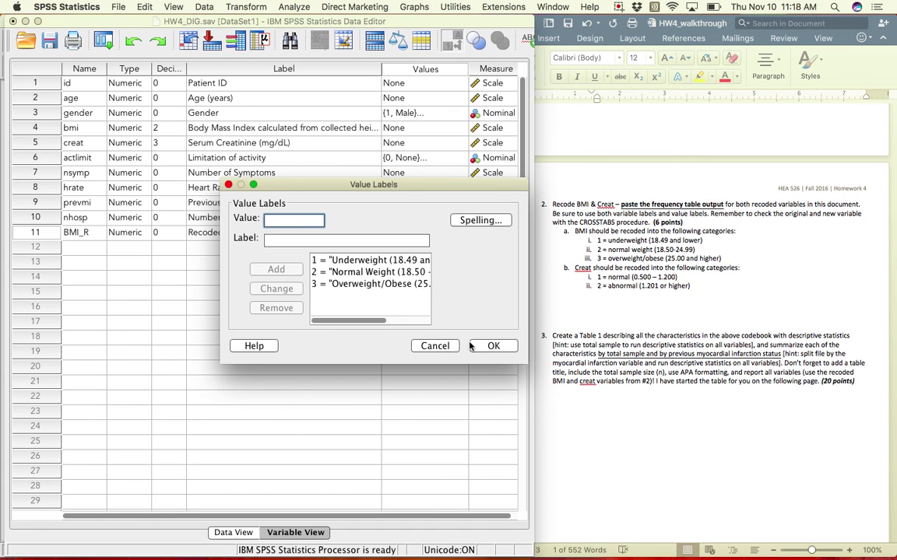
pyautogui.click(481, 345)
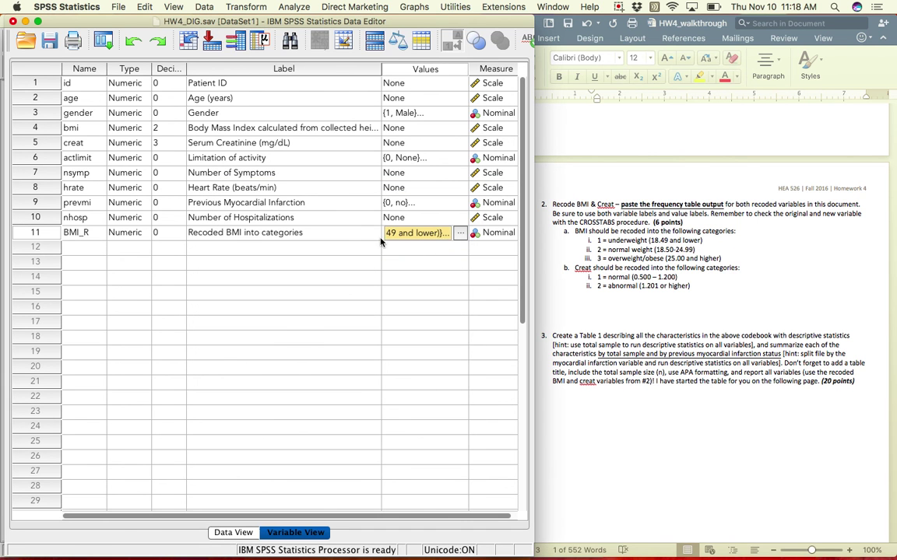
# Step: Widen the BMI_R column in the data grid to fit its full category labels, and toggle the value label display off and on
pyautogui.click(415, 260)
pyautogui.click(407, 235)
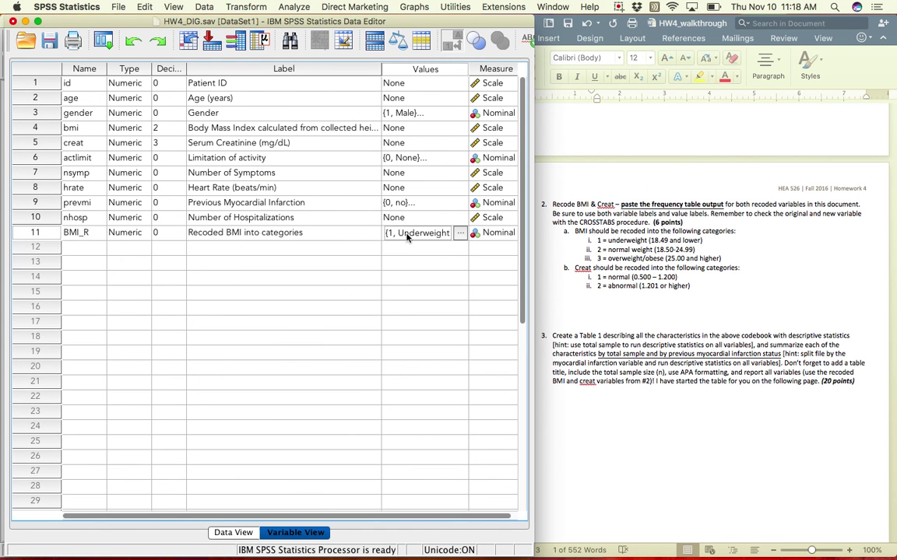
pyautogui.click(76, 232)
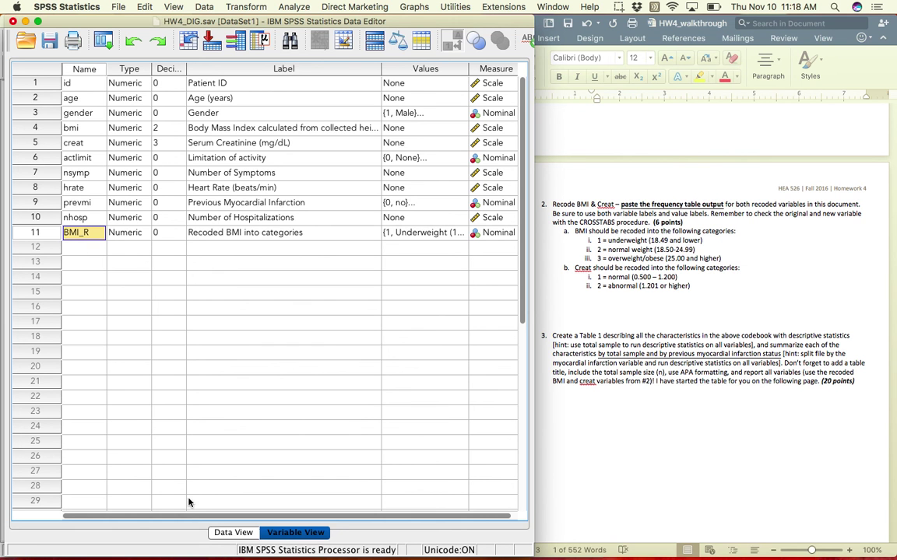
pyautogui.click(226, 533)
pyautogui.moveTo(356, 87); pyautogui.dragTo(463, 91)
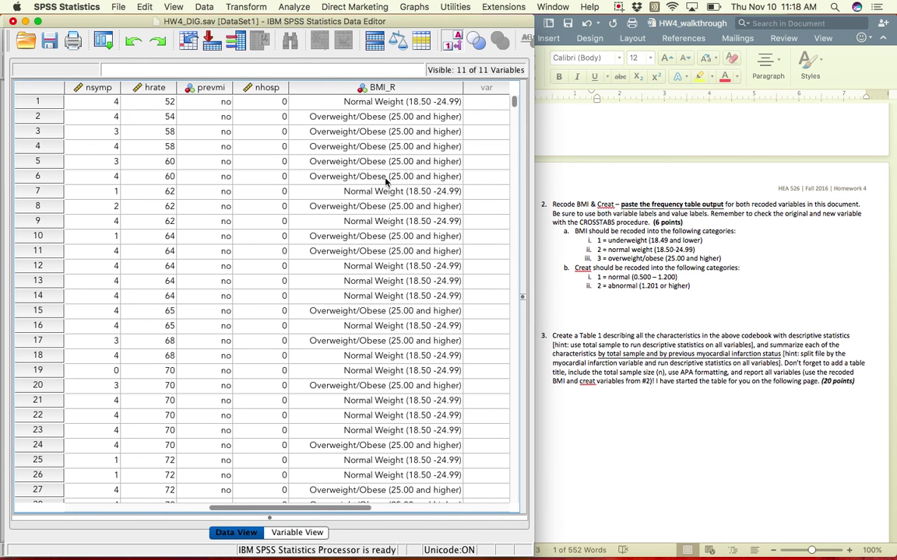
pyautogui.click(451, 40)
pyautogui.click(451, 43)
# Step: Run a Frequencies analysis on BMI_R with frequency tables displayed
pyautogui.click(588, 257)
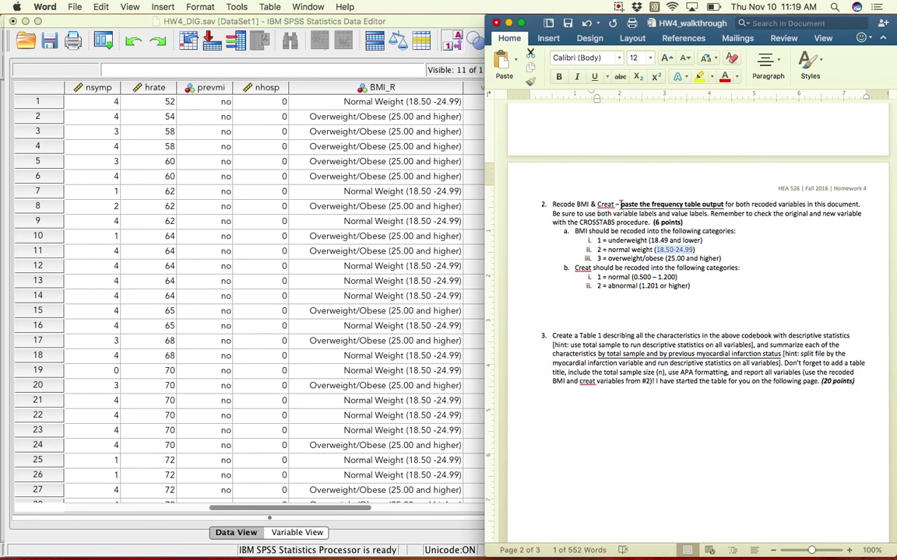
pyautogui.click(311, 470)
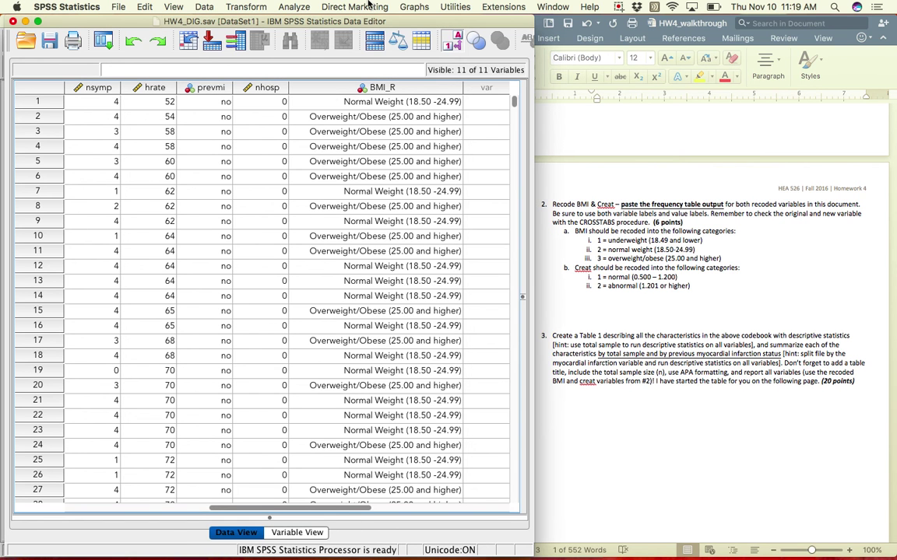
pyautogui.click(309, 6)
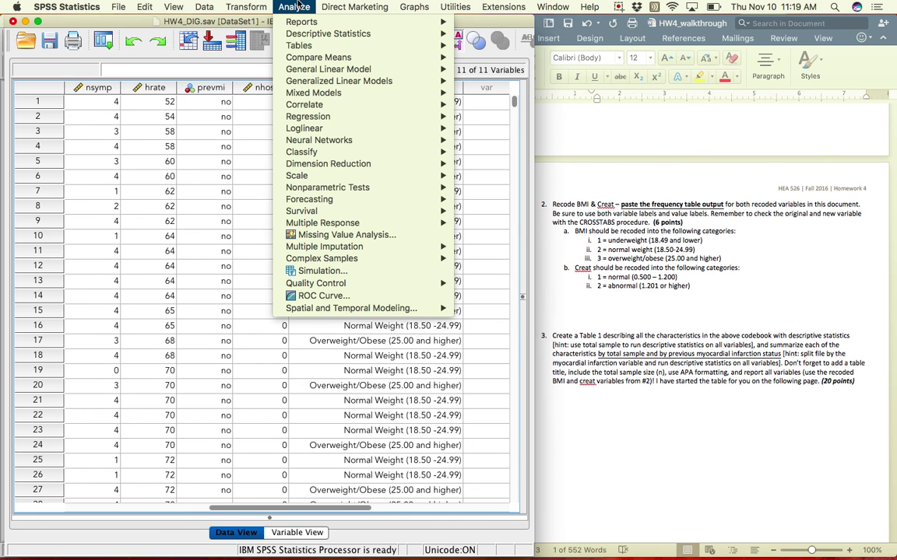
pyautogui.moveTo(397, 37)
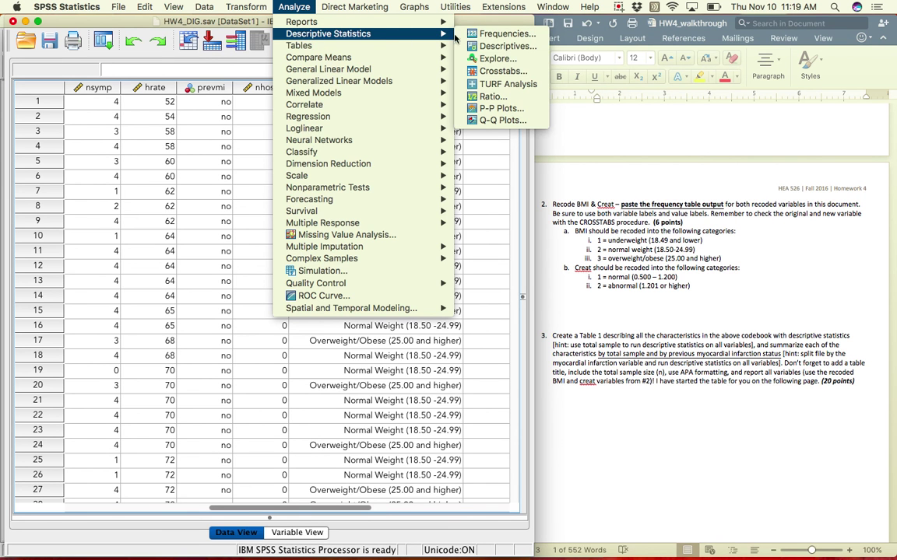
pyautogui.click(506, 34)
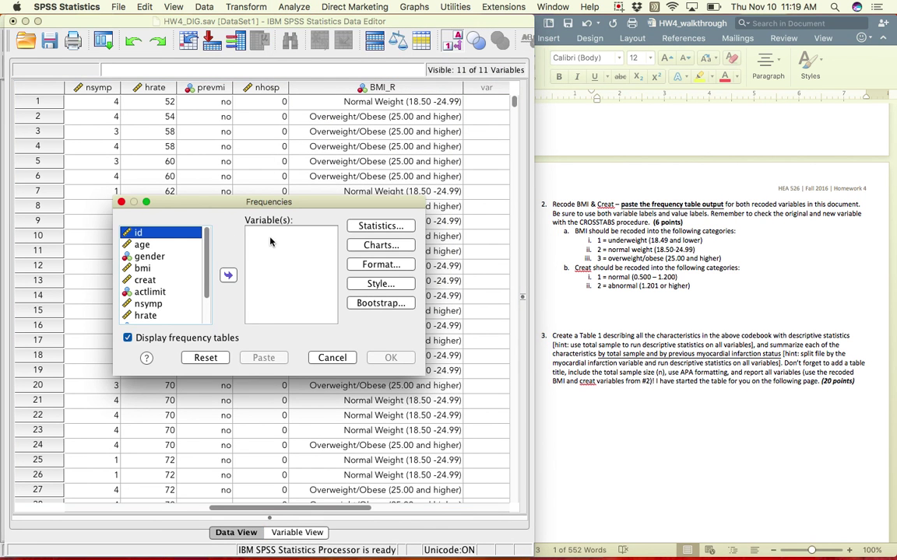
pyautogui.moveTo(201, 244); pyautogui.dragTo(201, 323)
pyautogui.click(175, 318)
pyautogui.click(228, 275)
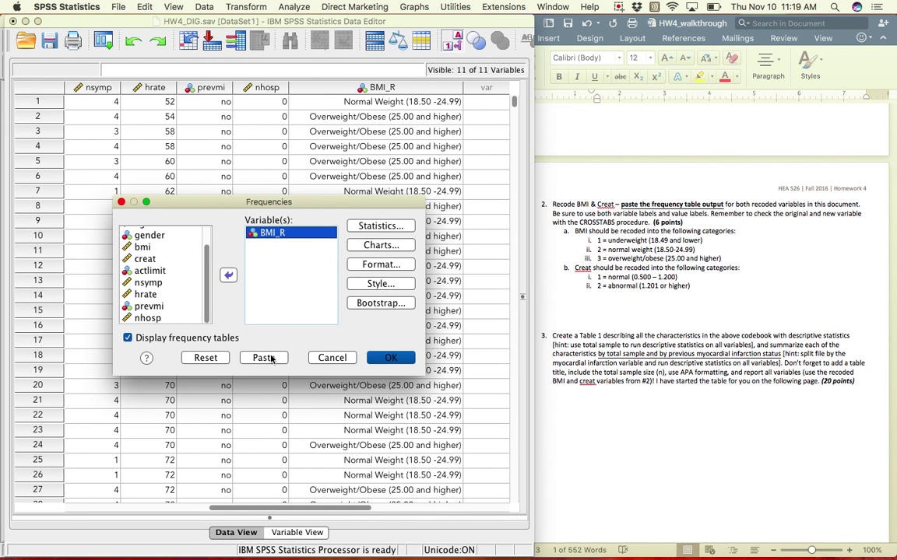
pyautogui.click(389, 358)
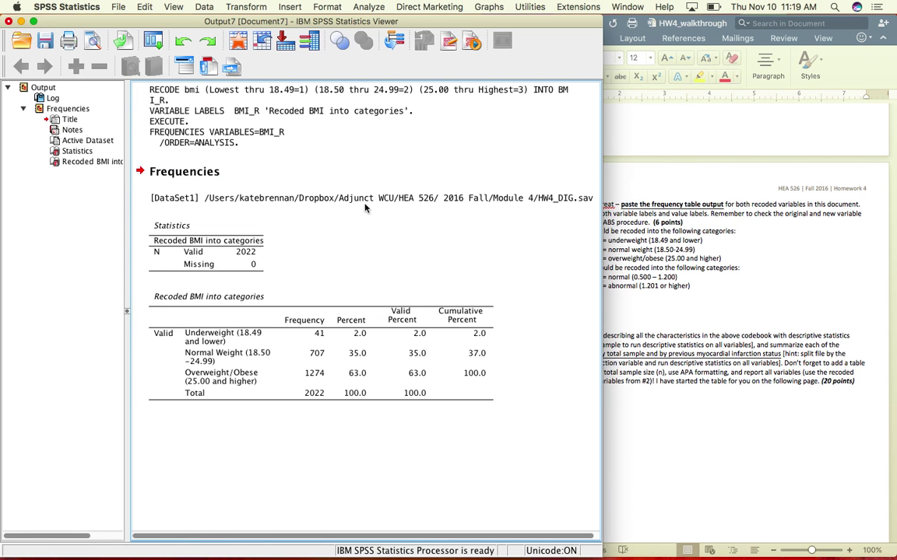
# Step: Copy the "Recoded BMI into categories" frequency table into the Word homework document between questions 2 and 3, and widen the pasted table
pyautogui.click(230, 268)
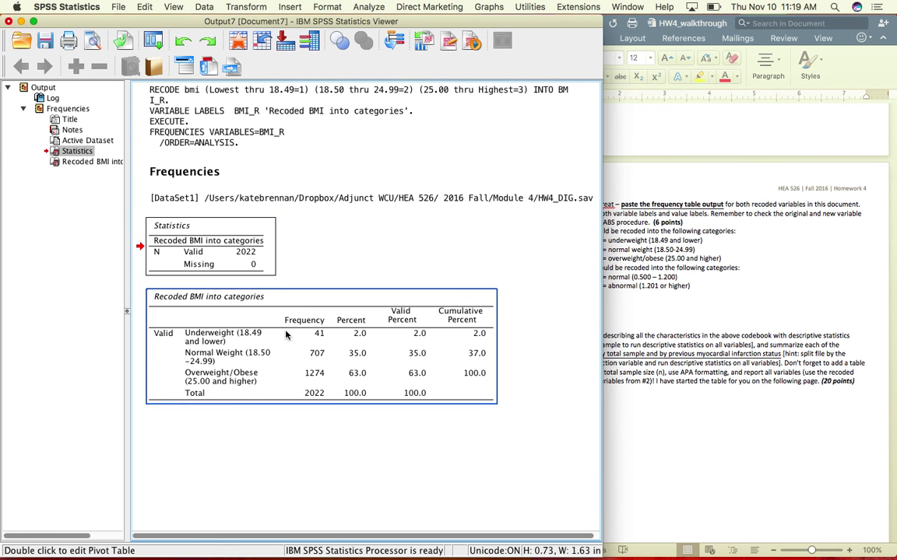
pyautogui.click(307, 362)
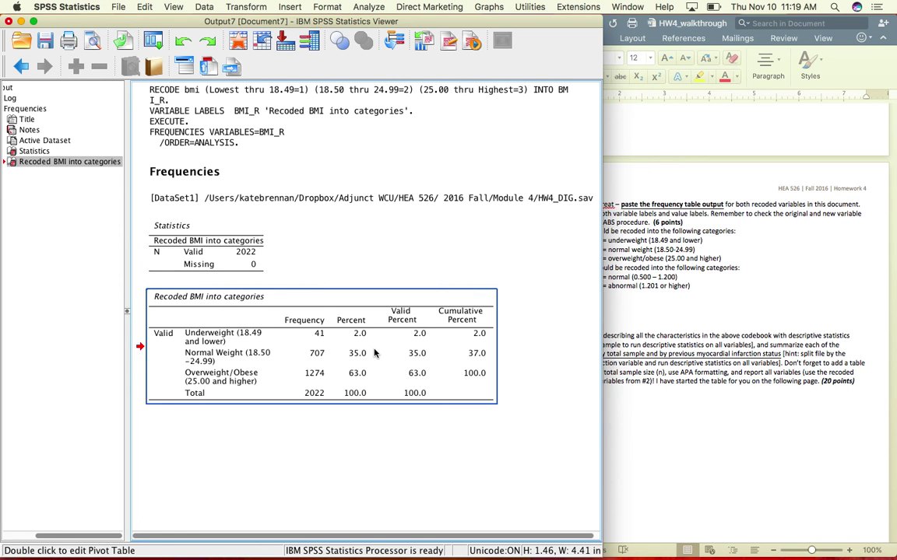
pyautogui.click(609, 310)
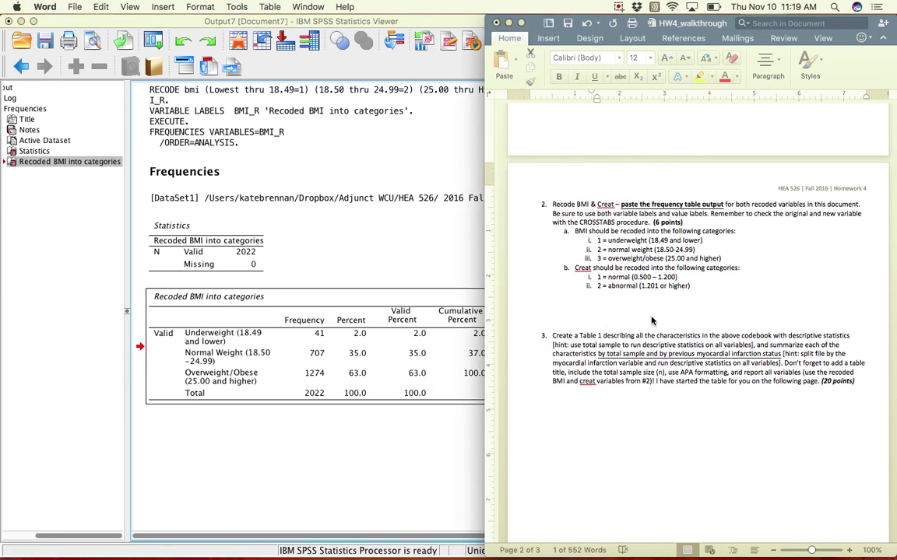
pyautogui.press('super+v')
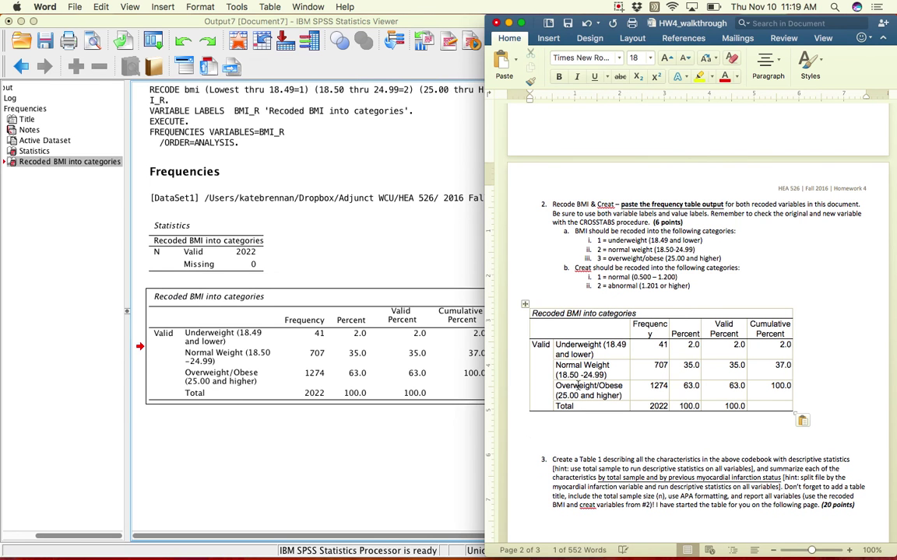
pyautogui.click(407, 453)
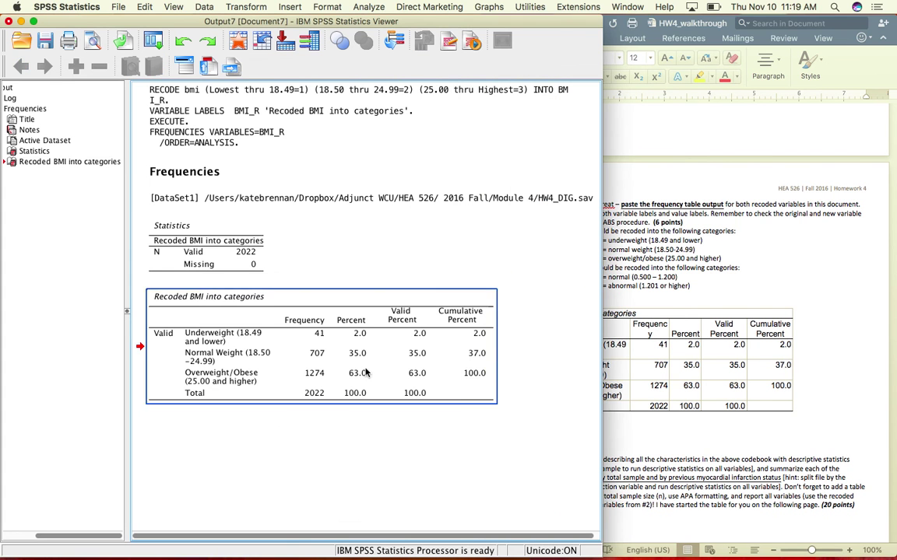
pyautogui.click(827, 361)
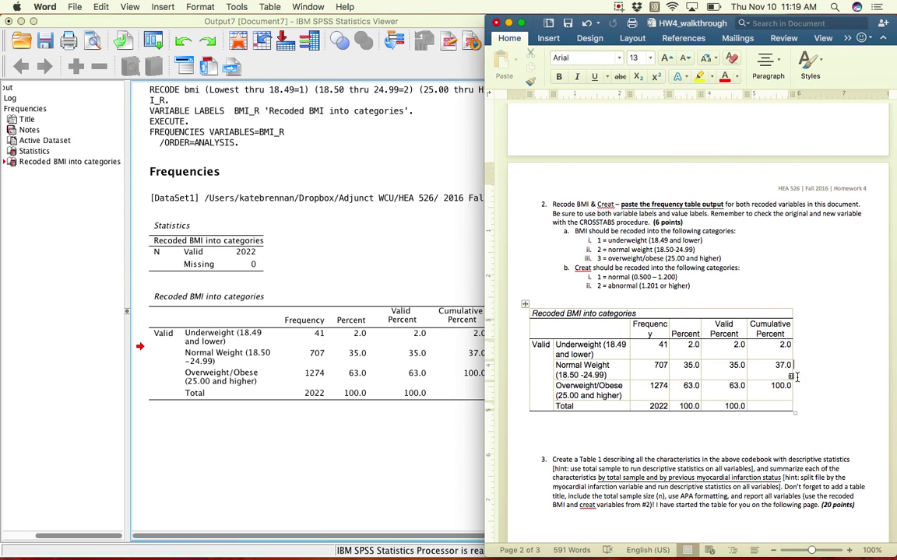
pyautogui.moveTo(796, 411); pyautogui.dragTo(850, 411)
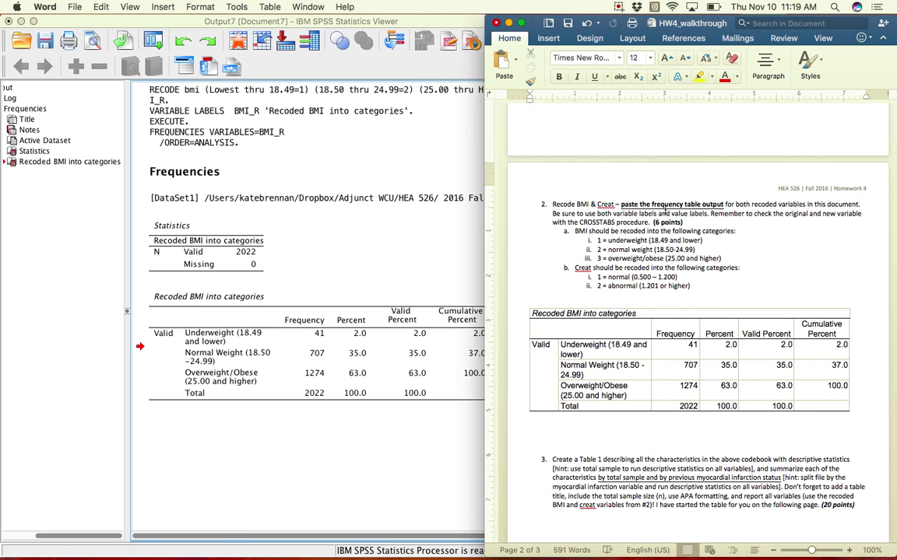
pyautogui.click(372, 412)
pyautogui.click(214, 342)
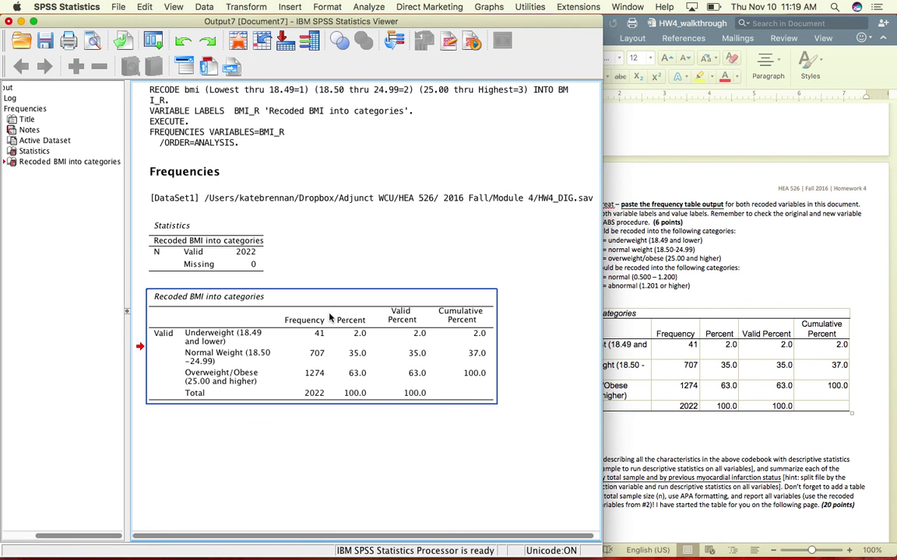
pyautogui.rightClick(333, 415)
pyautogui.press('Escape')
pyautogui.hscroll(1, 336, 414)
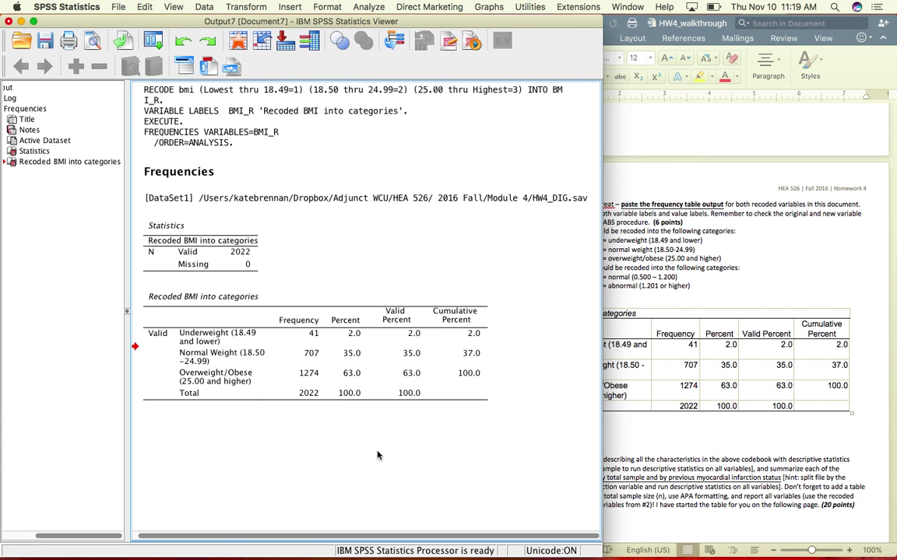
pyautogui.moveTo(306, 535); pyautogui.dragTo(301, 536)
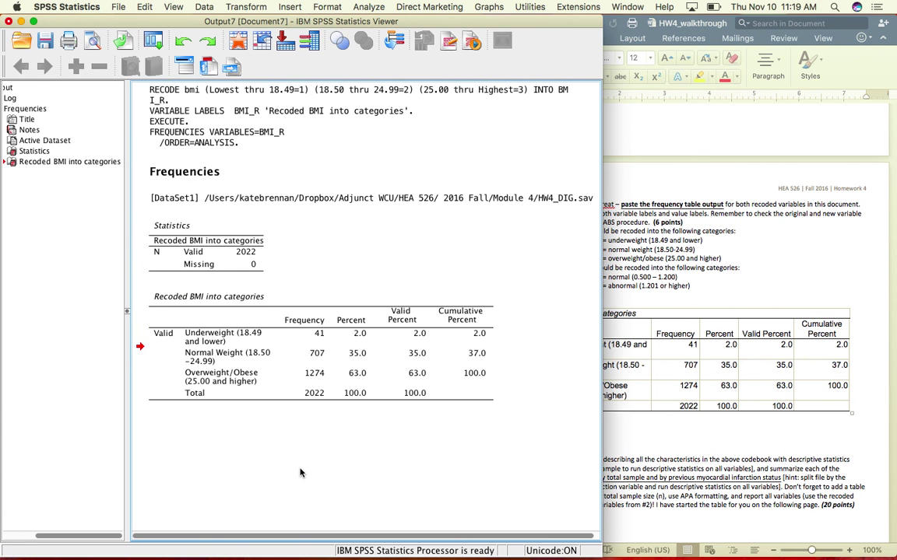
pyautogui.click(659, 401)
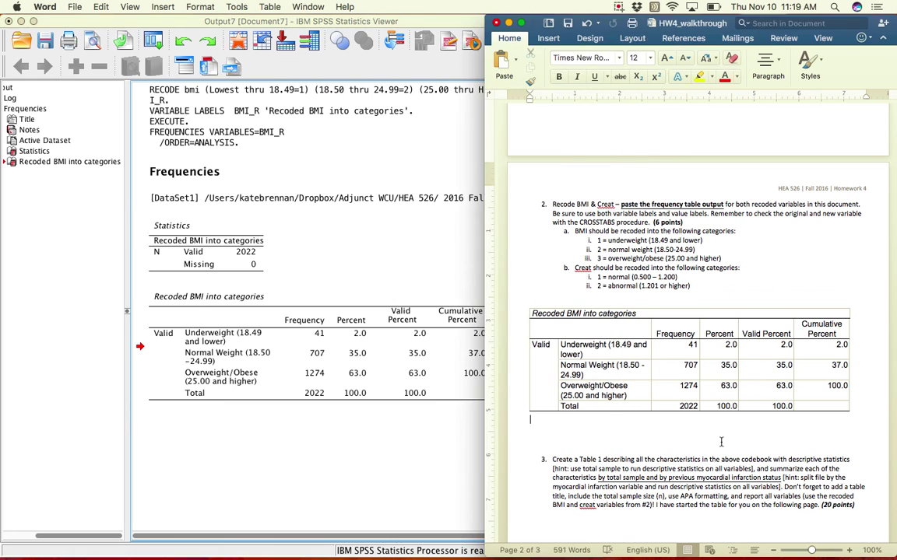
pyautogui.click(343, 456)
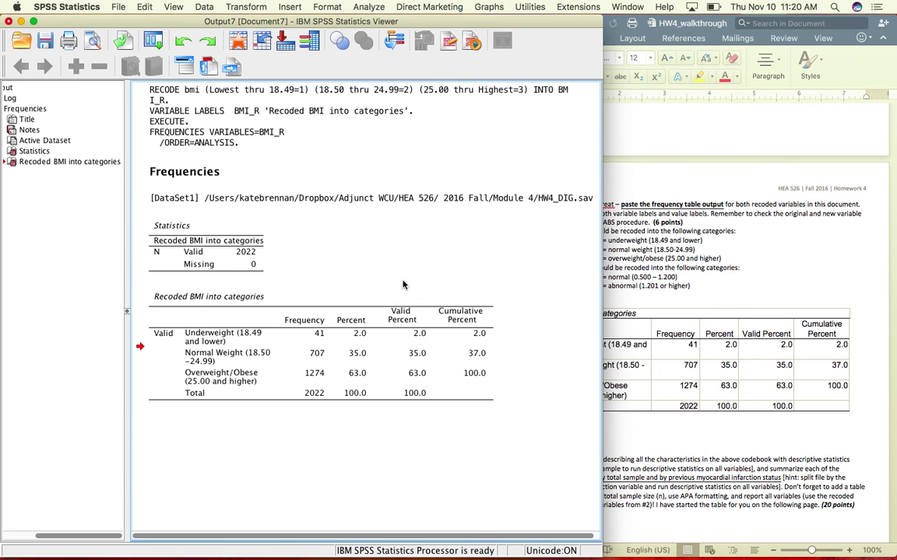
pyautogui.click(789, 295)
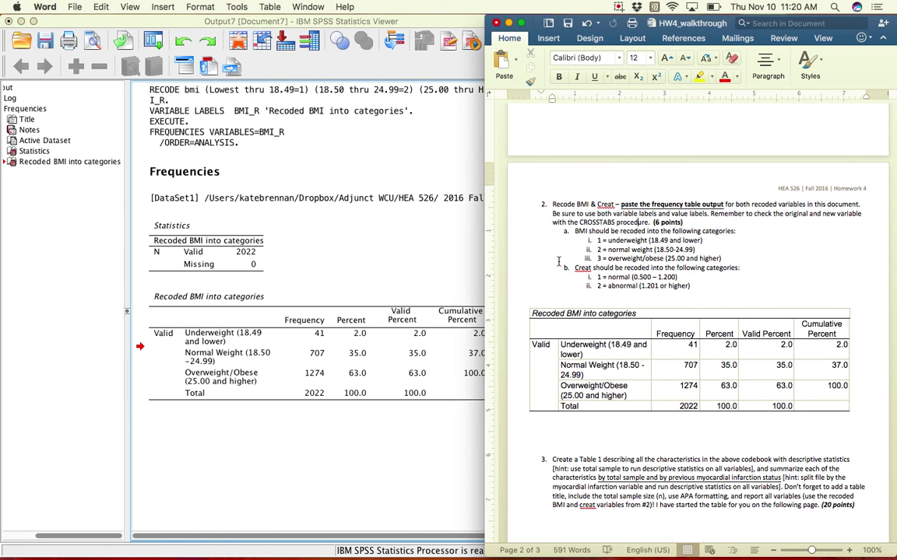
# Step: Run a Crosstabs analysis in SPSS with bmi as the row variable and BMI_R as the column variable
pyautogui.click(427, 303)
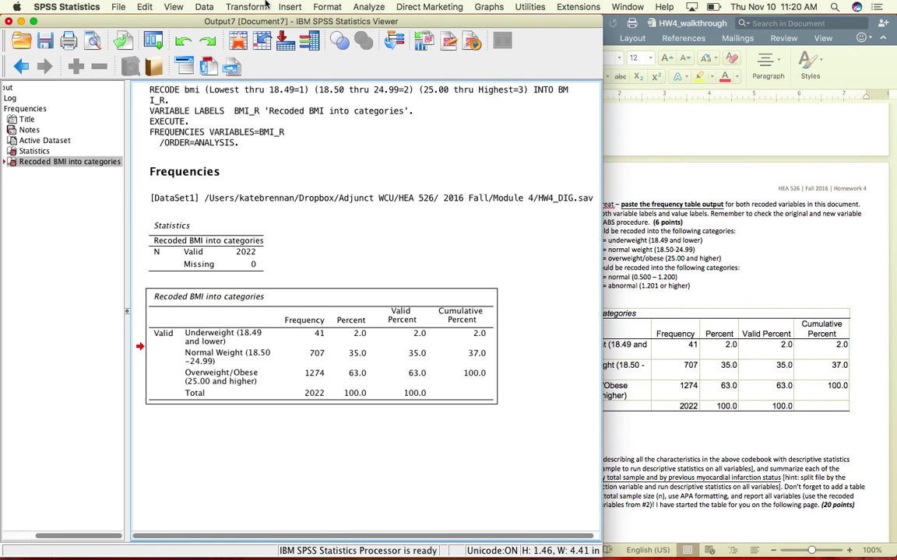
pyautogui.click(367, 6)
pyautogui.moveTo(347, 34)
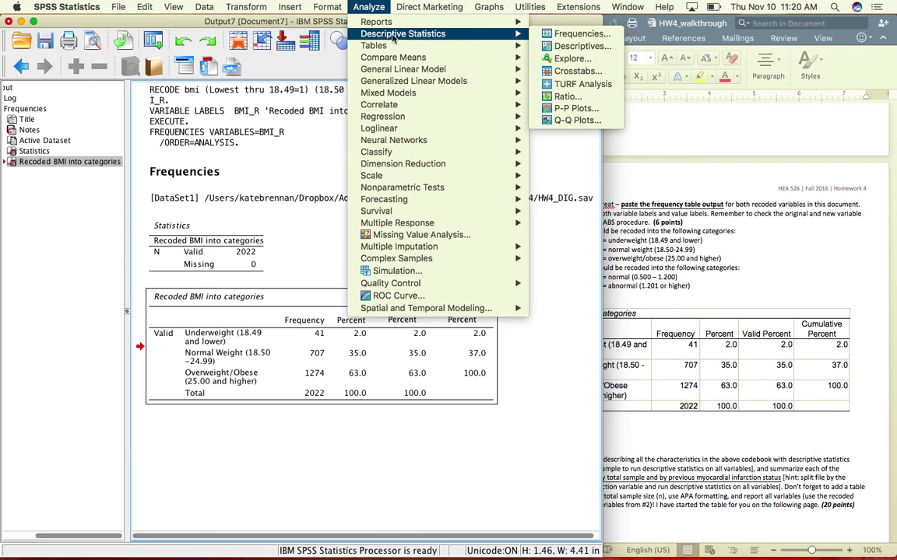
pyautogui.click(576, 71)
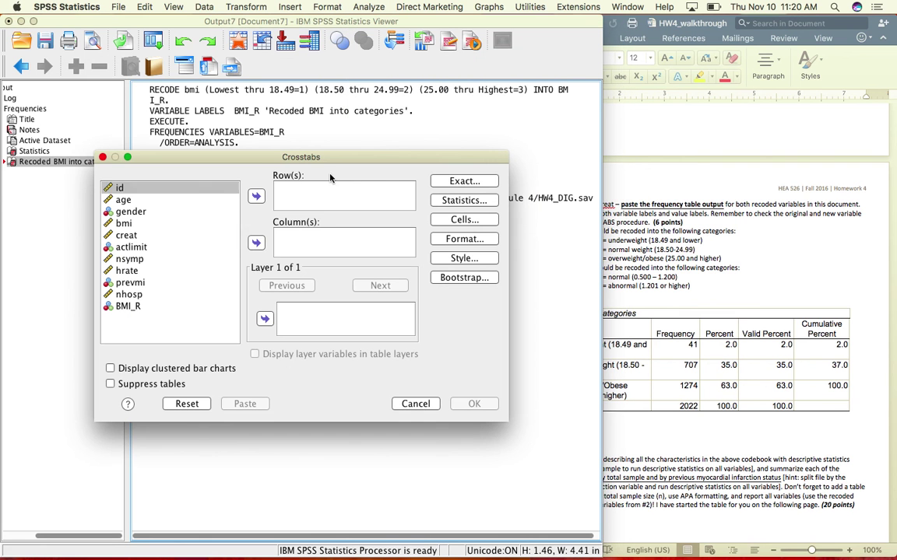
pyautogui.click(128, 223)
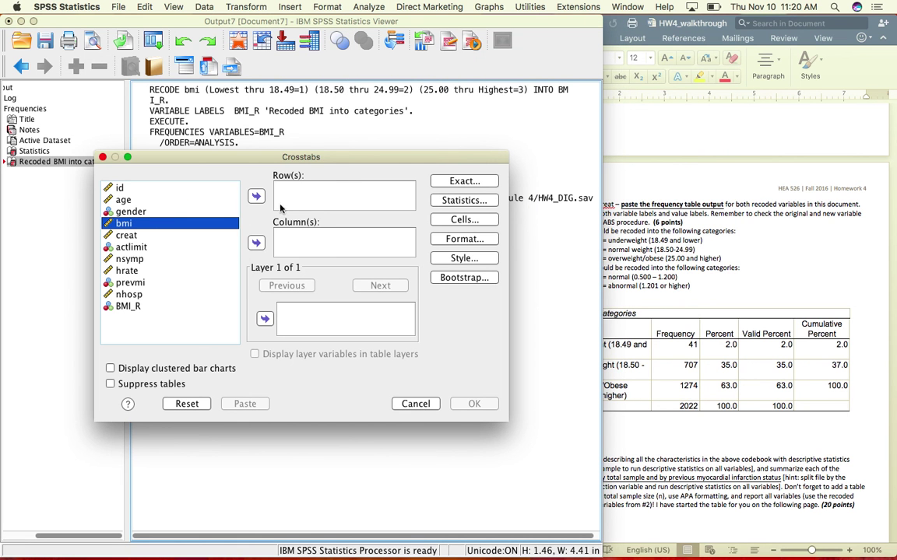
pyautogui.click(256, 196)
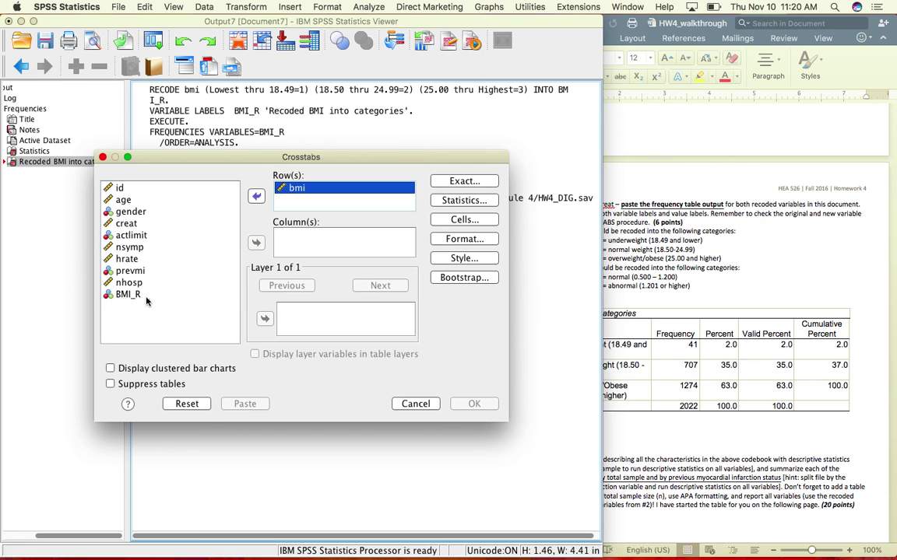
pyautogui.click(128, 295)
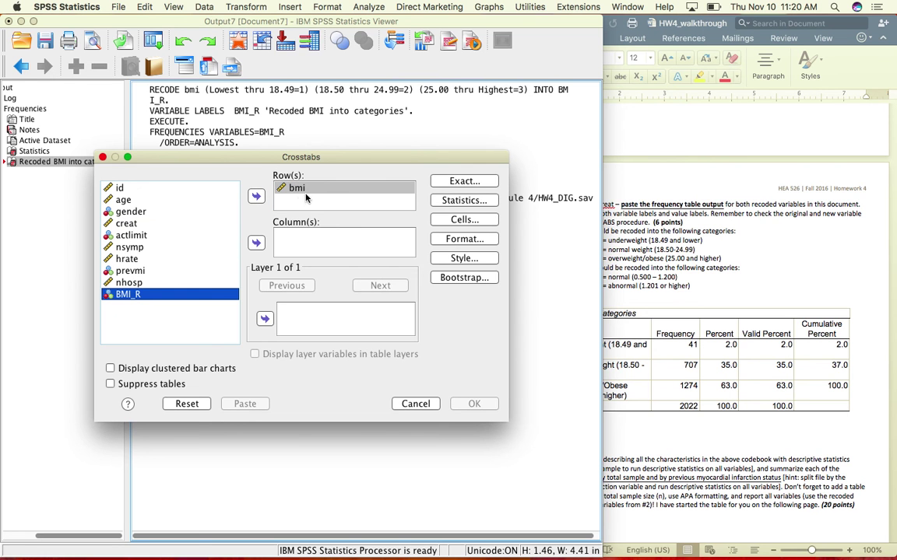
pyautogui.click(256, 244)
pyautogui.click(470, 406)
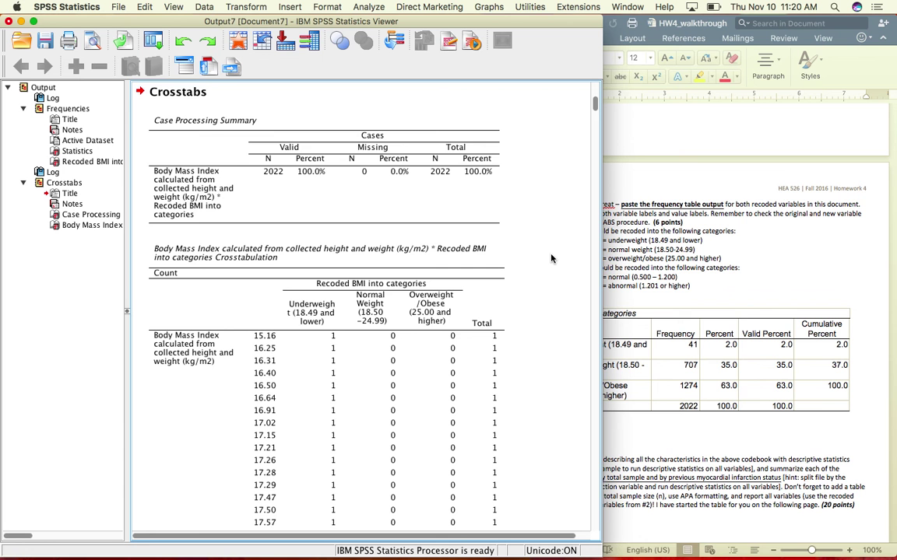
# Step: Skim the bmi by BMI_R crosstabulation from its header to the totals row and return to its beginning
pyautogui.scroll(-10, 551, 259)
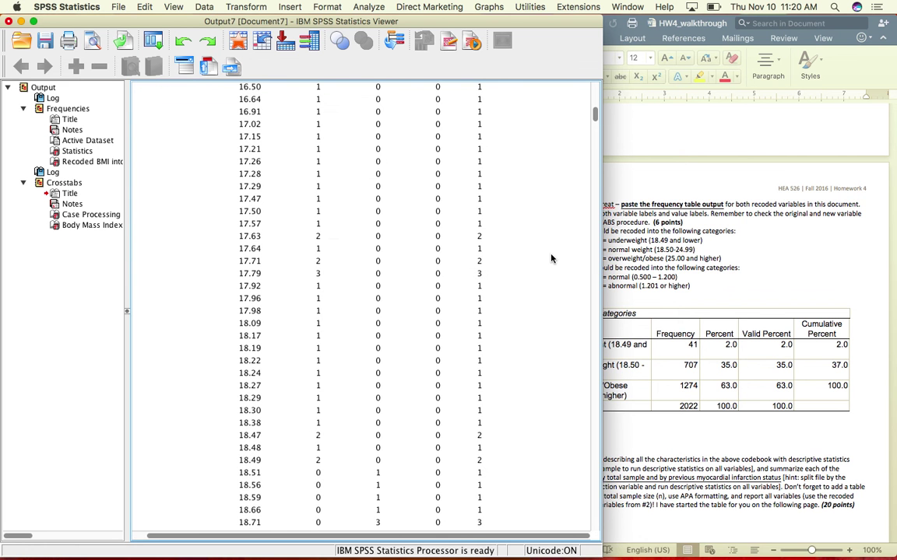
pyautogui.scroll(5, 538, 328)
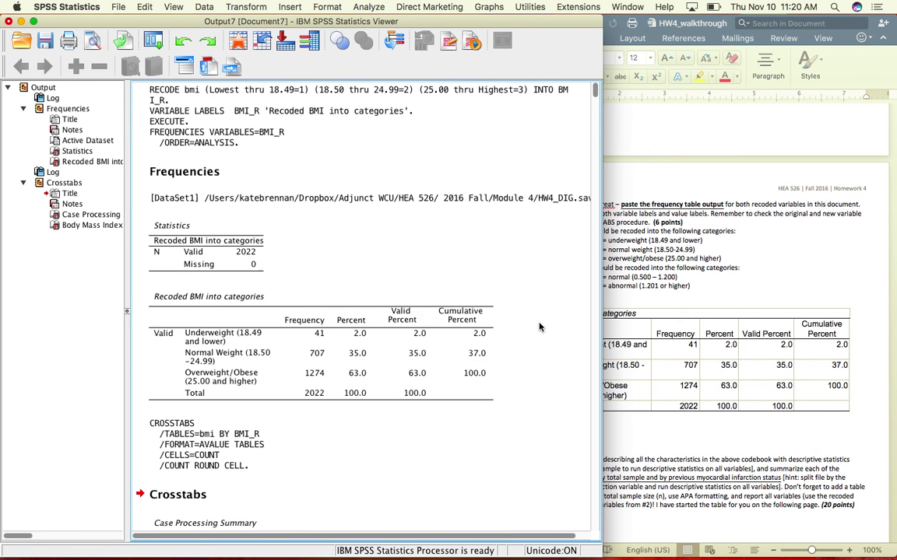
pyautogui.scroll(3, 538, 327)
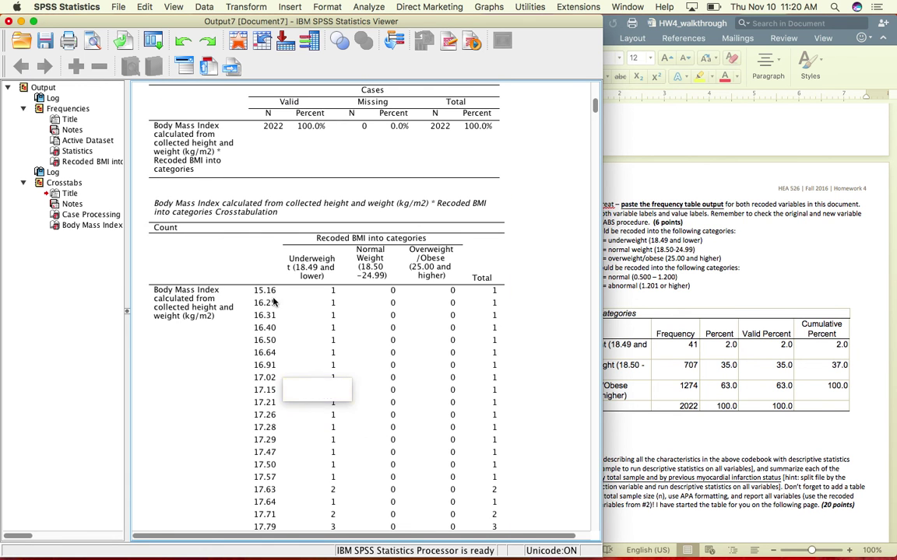
pyautogui.scroll(-20, 259, 471)
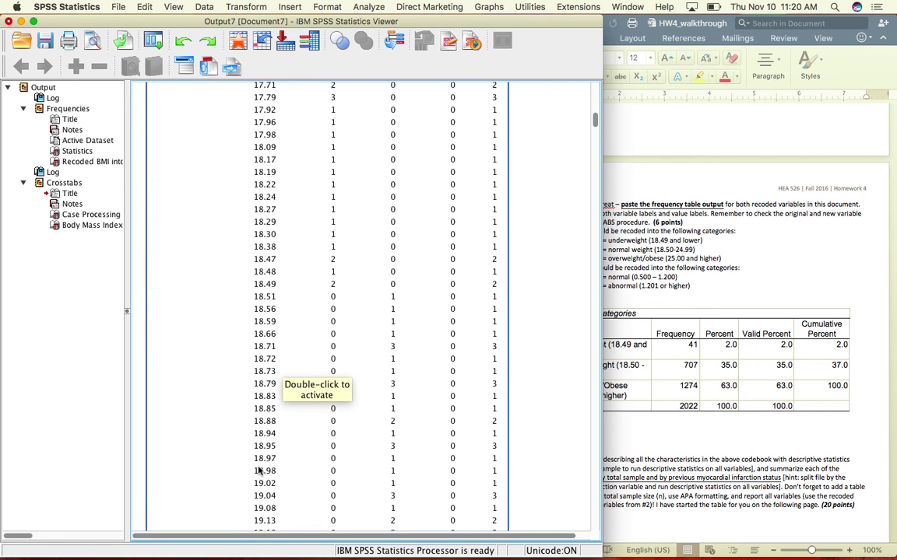
pyautogui.scroll(-20, 259, 470)
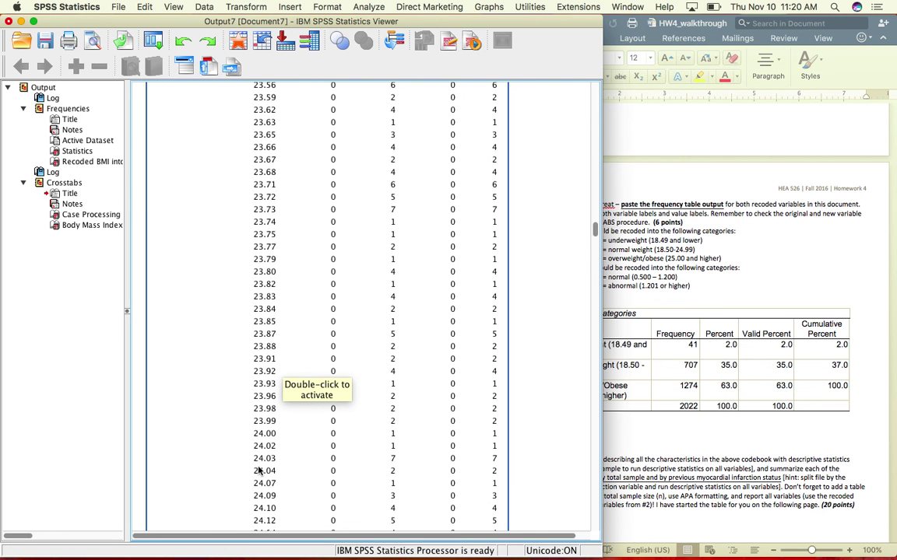
pyautogui.scroll(-20, 259, 470)
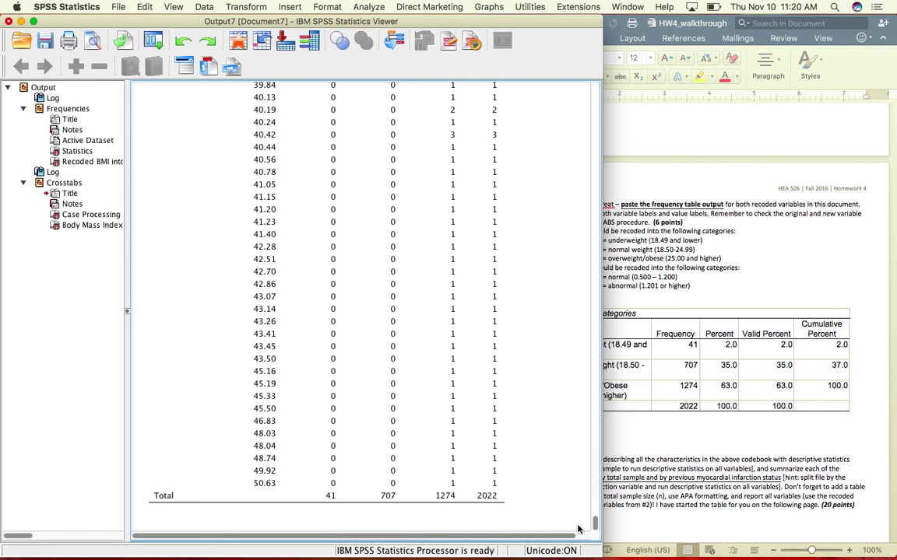
pyautogui.moveTo(596, 525); pyautogui.dragTo(597, 114)
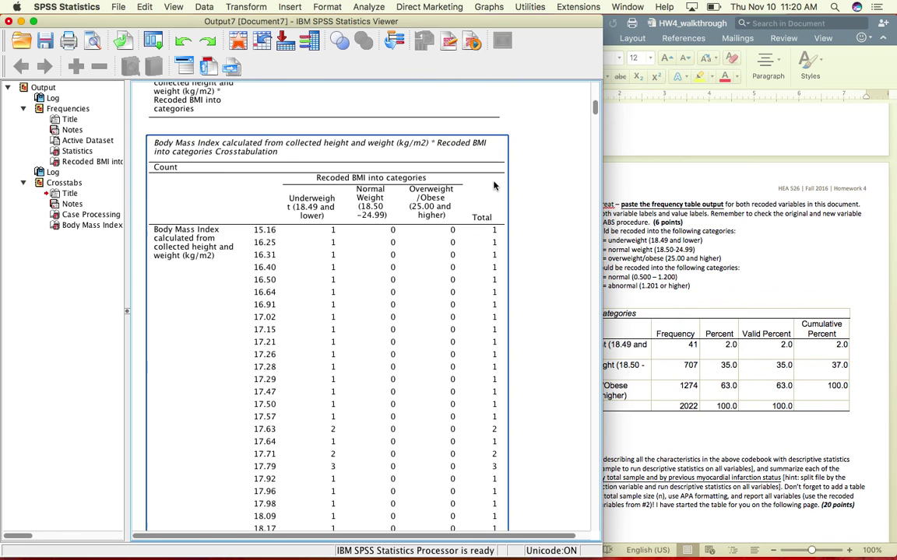
# Step: Check the crosstabulation rows around the 18.49/18.50 cut-off between the underweight and normal weight categories
pyautogui.click(318, 210)
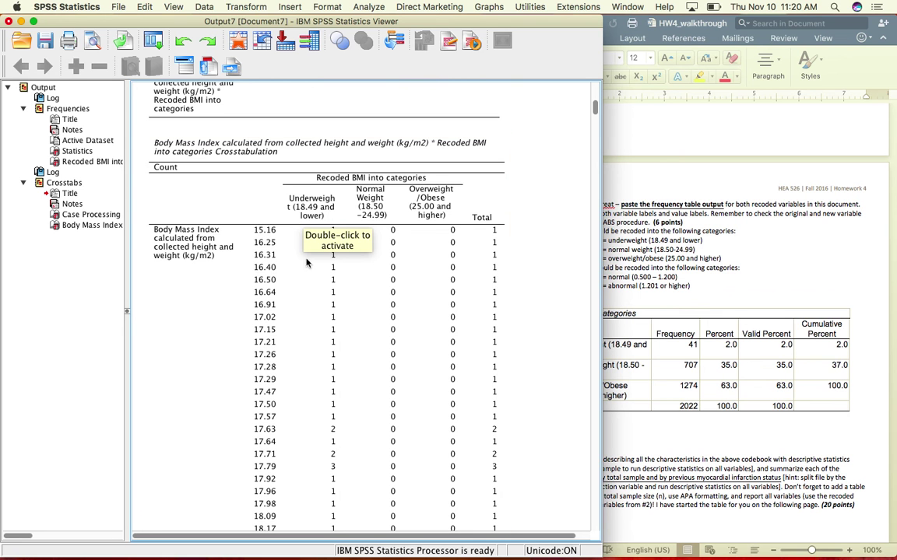
pyautogui.scroll(-5, 272, 405)
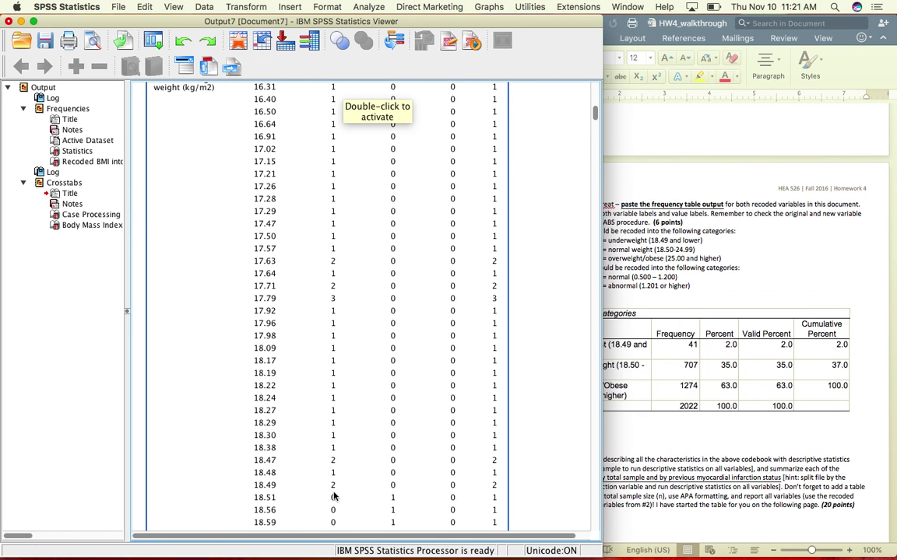
pyautogui.scroll(10, 348, 231)
pyautogui.scroll(-10, 348, 230)
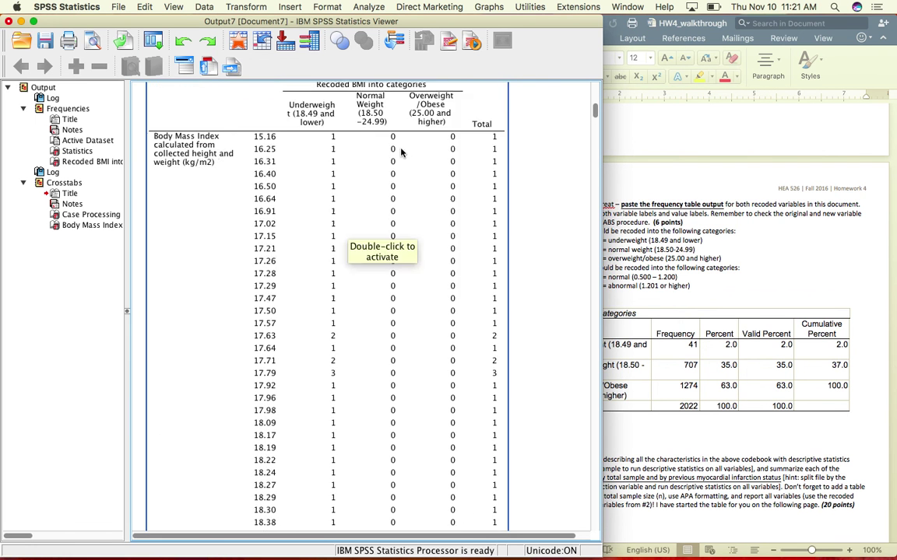
pyautogui.scroll(5, 401, 152)
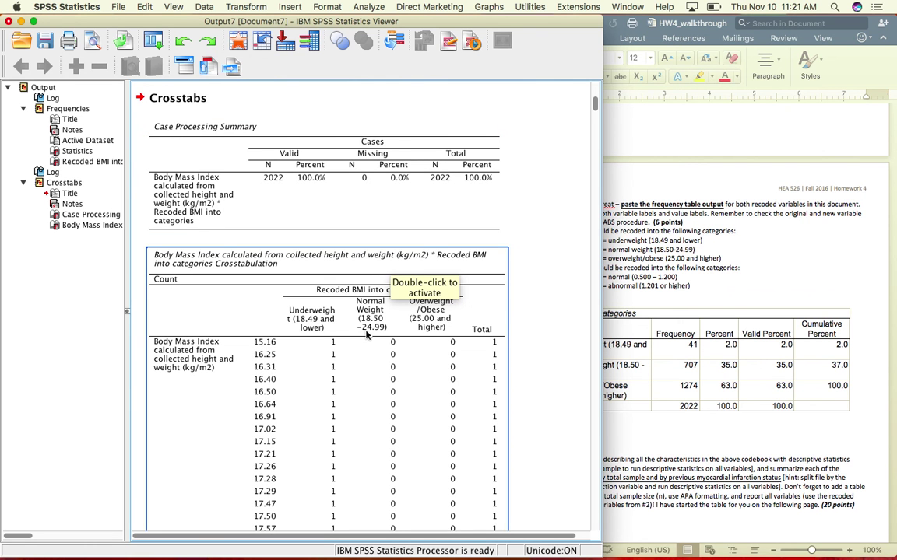
pyautogui.scroll(-15, 381, 339)
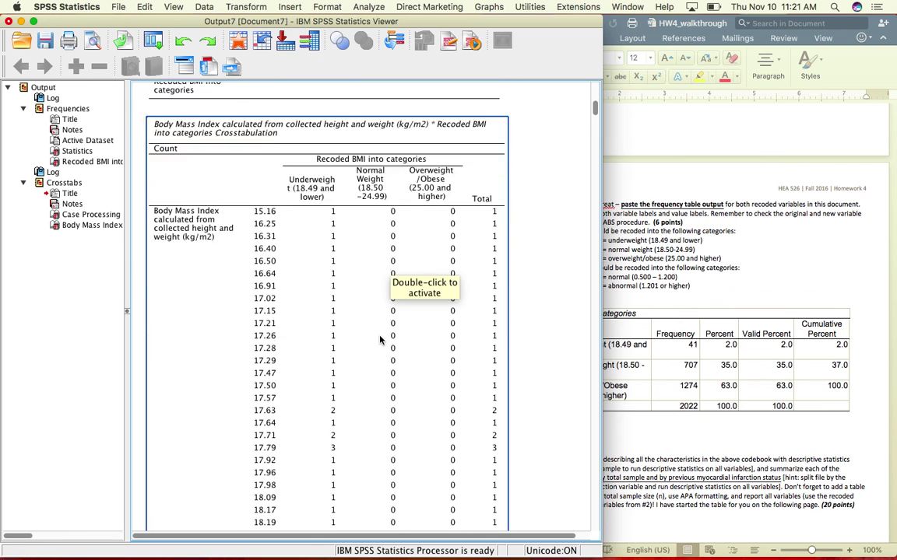
pyautogui.scroll(10, 389, 272)
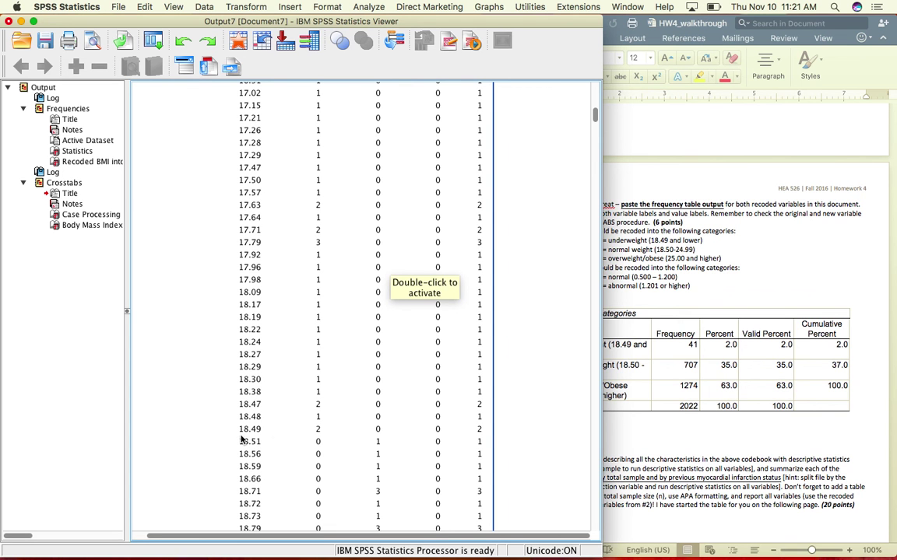
pyautogui.scroll(-20, 384, 449)
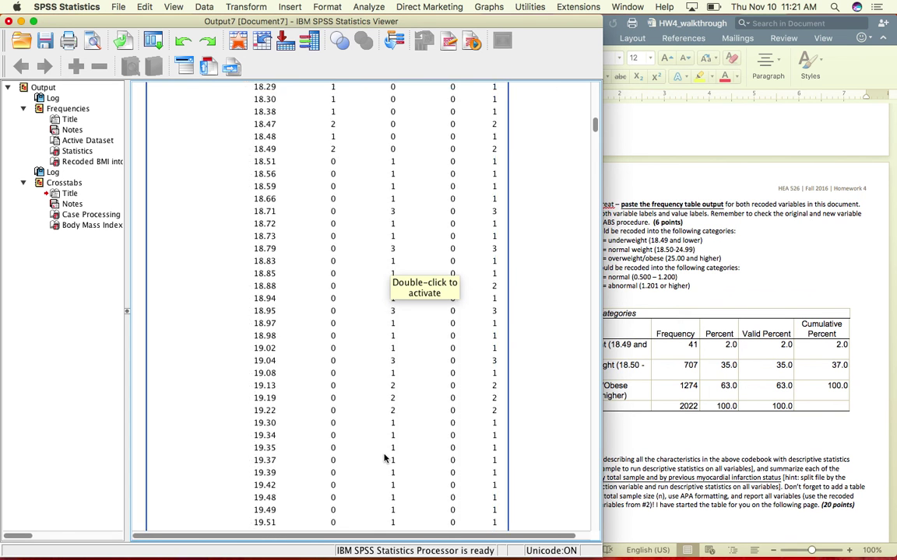
# Step: Check the crosstabulation rows around the 25.00 cut-off for overweight/obese and on through the highest BMI values to the totals row
pyautogui.scroll(-20, 389, 483)
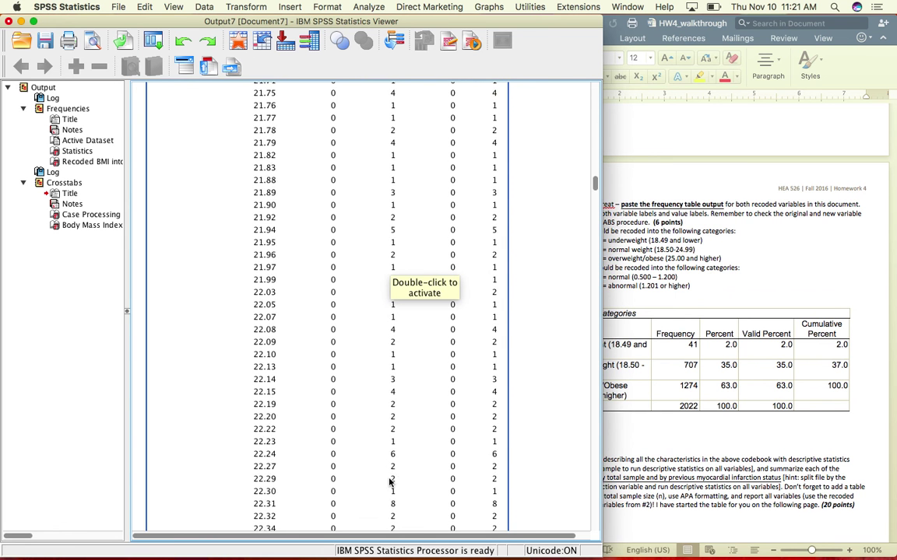
pyautogui.scroll(-10, 390, 482)
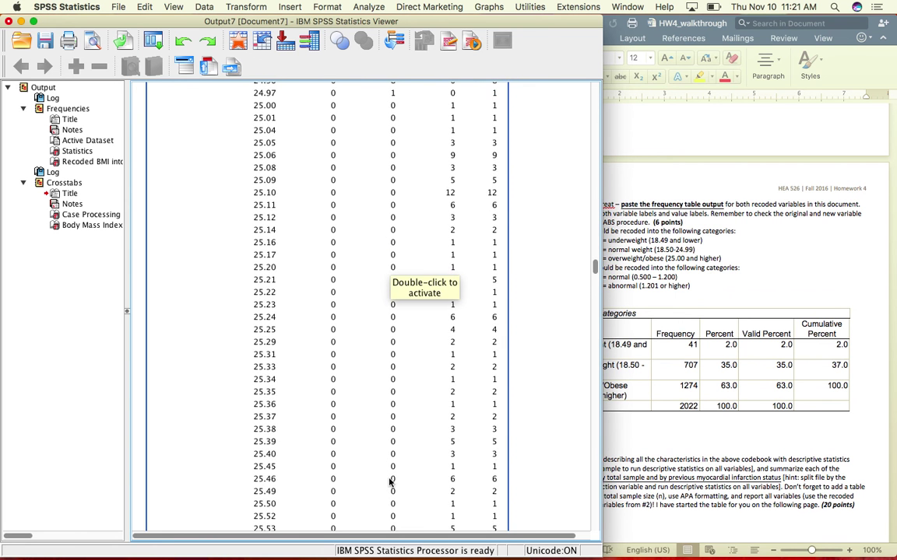
pyautogui.scroll(8, 389, 483)
pyautogui.scroll(8, 389, 482)
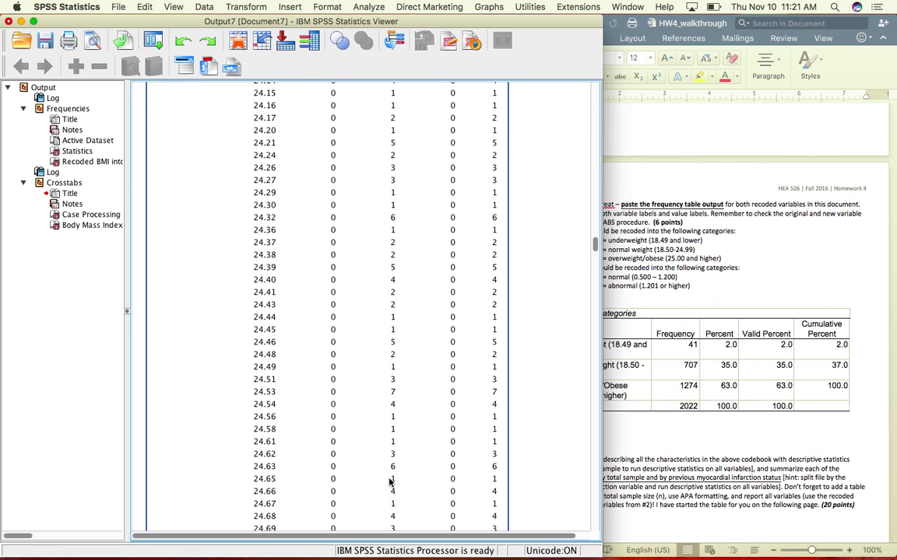
pyautogui.scroll(-7, 389, 472)
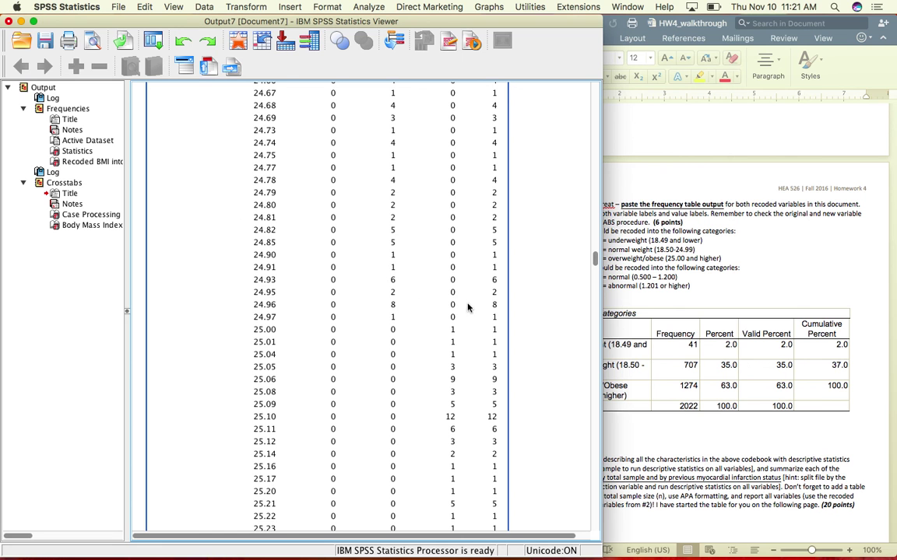
pyautogui.scroll(-3, 468, 305)
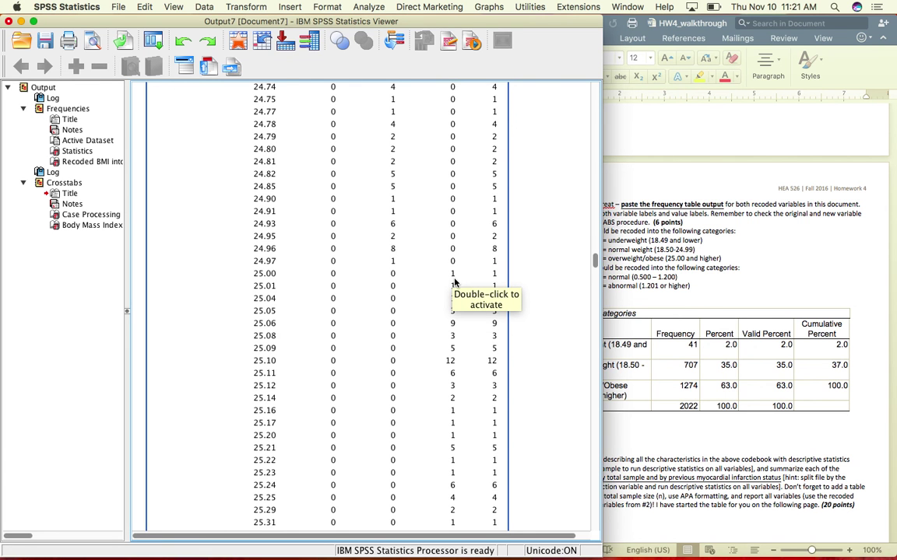
pyautogui.scroll(-9, 451, 278)
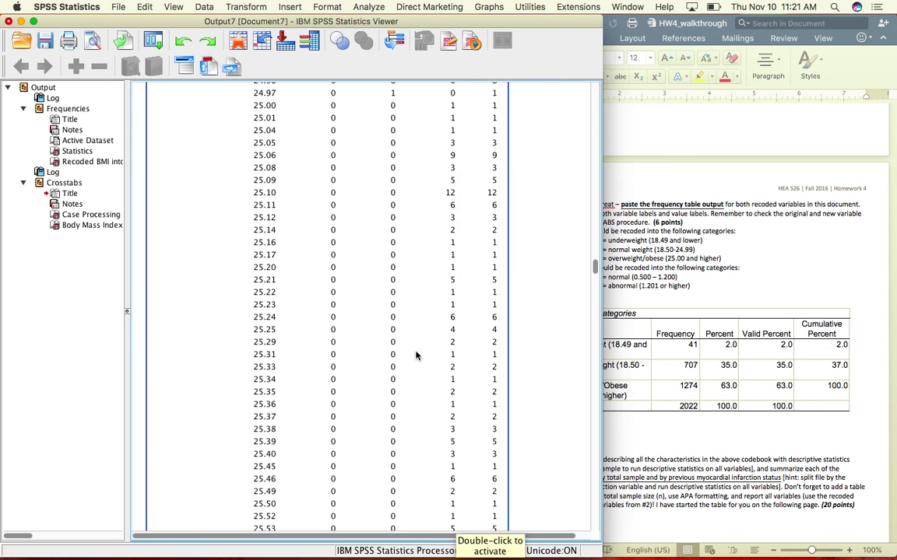
pyautogui.scroll(-20, 460, 483)
pyautogui.scroll(-20, 456, 480)
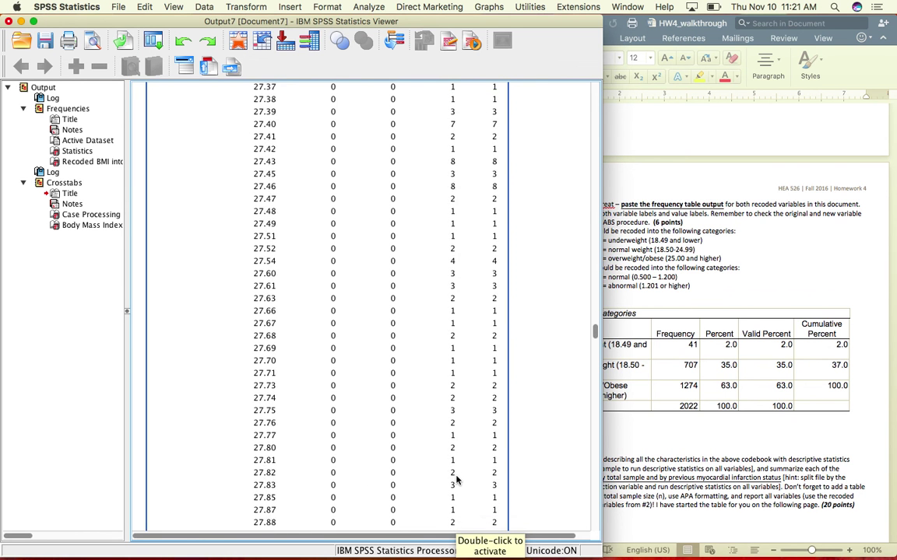
pyautogui.scroll(-20, 456, 480)
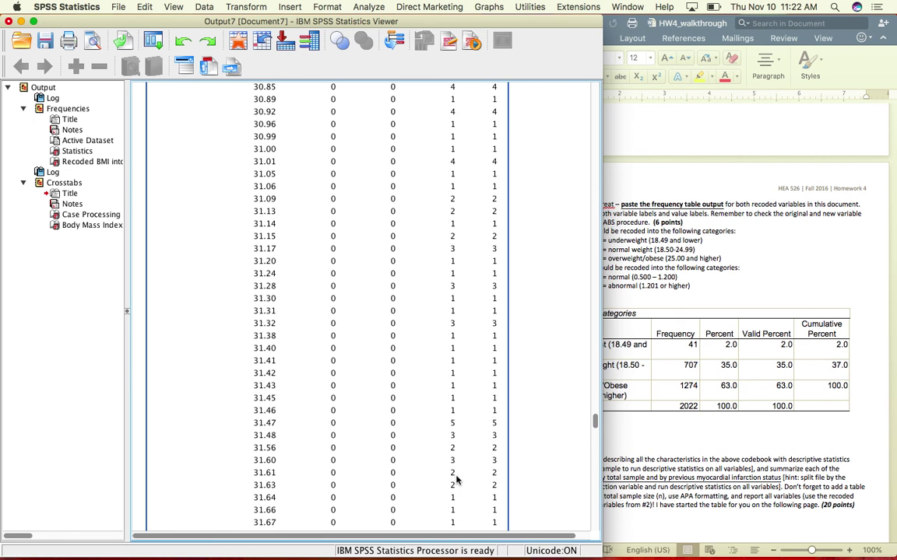
pyautogui.scroll(-20, 456, 480)
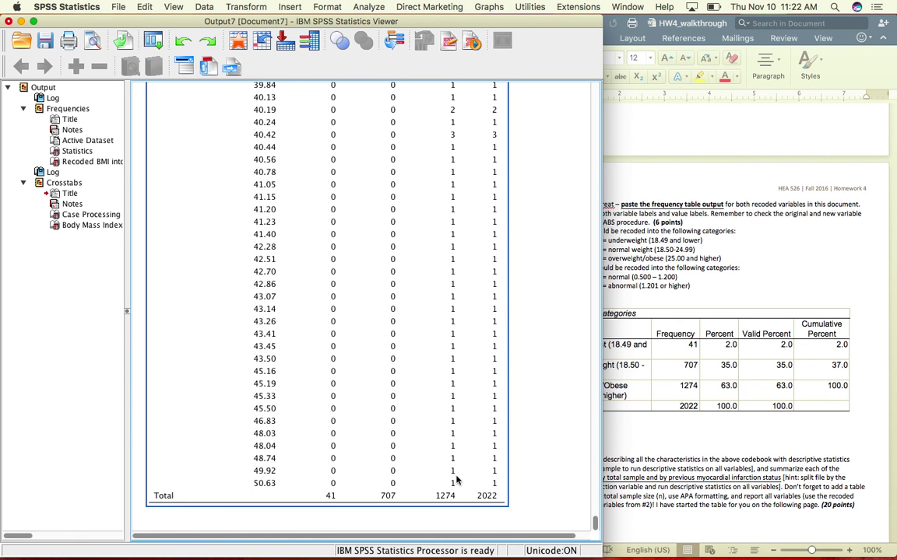
# Step: Review the Case Processing Summary for valid and missing cases, and return to the crosstabulation's totals row
pyautogui.moveTo(593, 536); pyautogui.dragTo(596, 106)
pyautogui.click(252, 303)
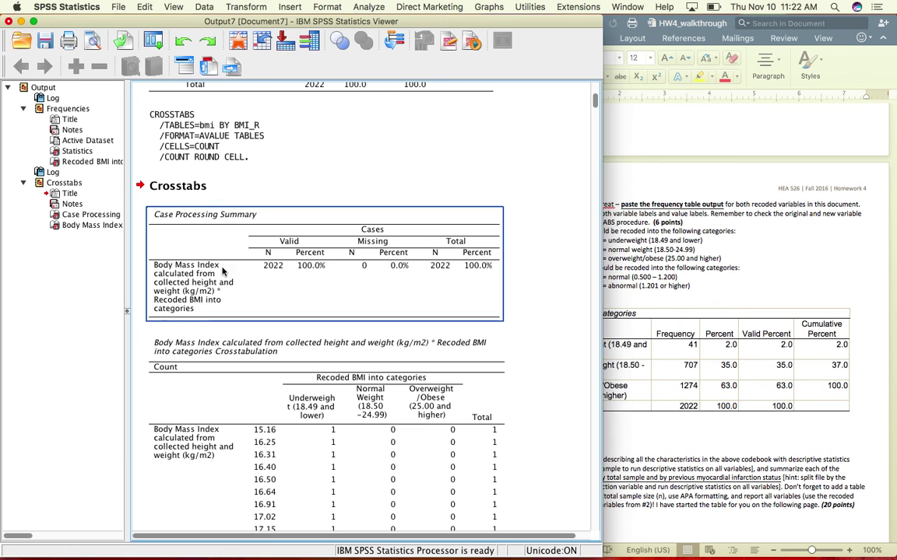
pyautogui.click(367, 280)
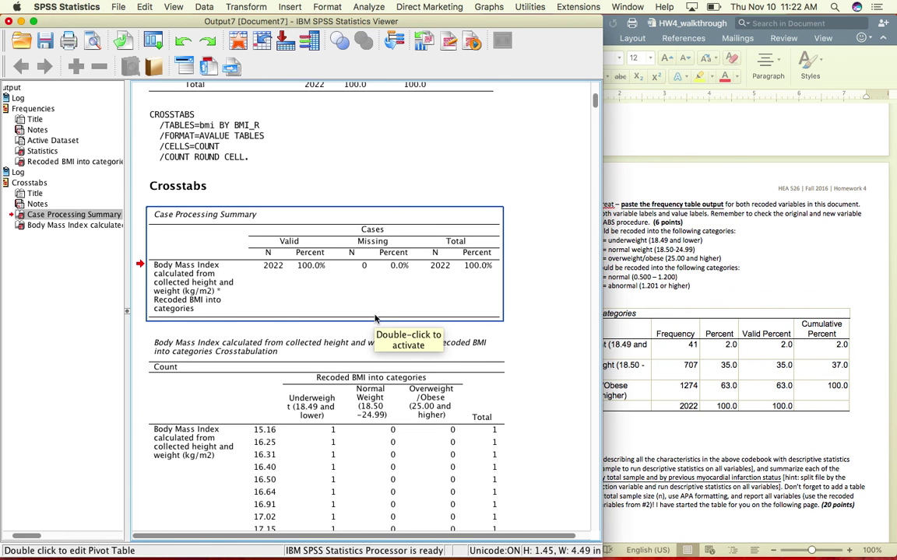
pyautogui.scroll(-10, 525, 341)
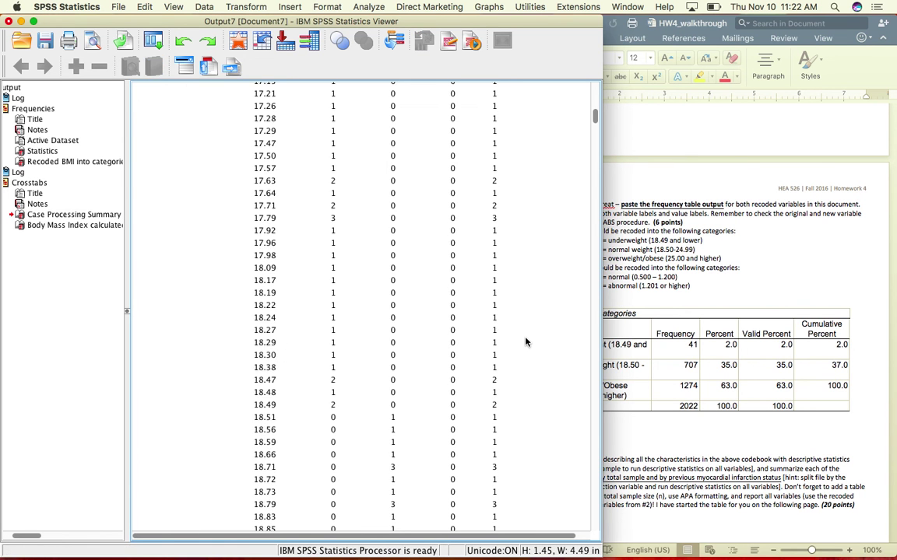
pyautogui.scroll(-20, 525, 341)
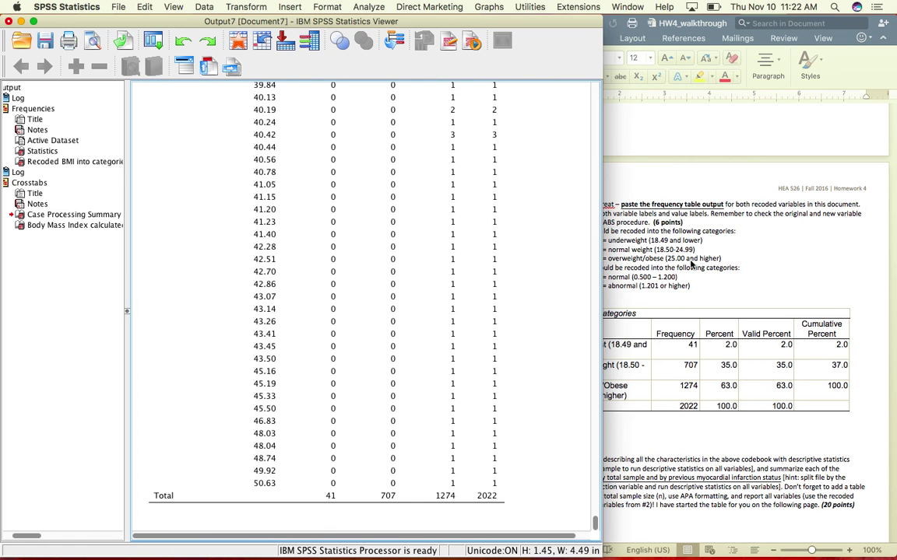
# Step: Switch to the Word homework document and review the Creat recoding categories in question 2b
pyautogui.click(619, 237)
pyautogui.moveTo(572, 266); pyautogui.dragTo(685, 288)
pyautogui.click(712, 288)
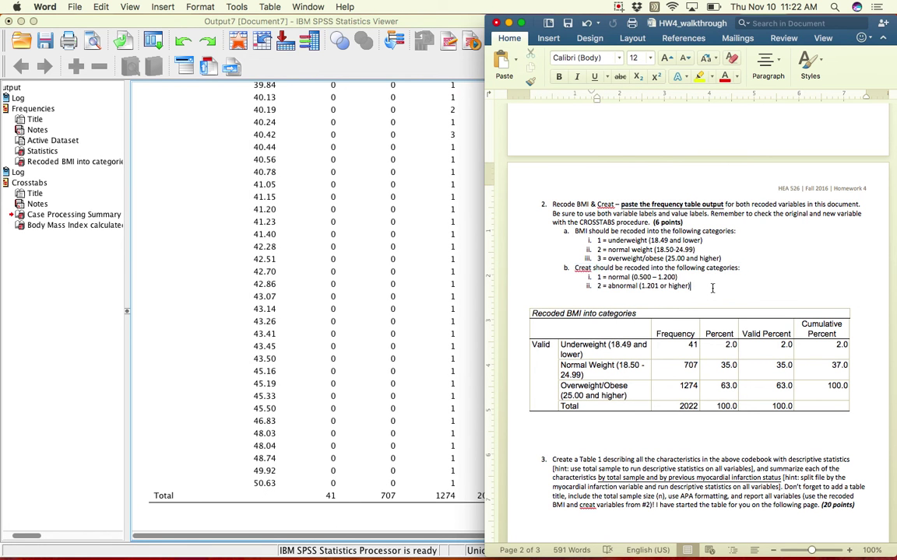
# Step: Switch to the HW4_DIG.sav data in SPSS and look through the values in the creat column
pyautogui.click(246, 151)
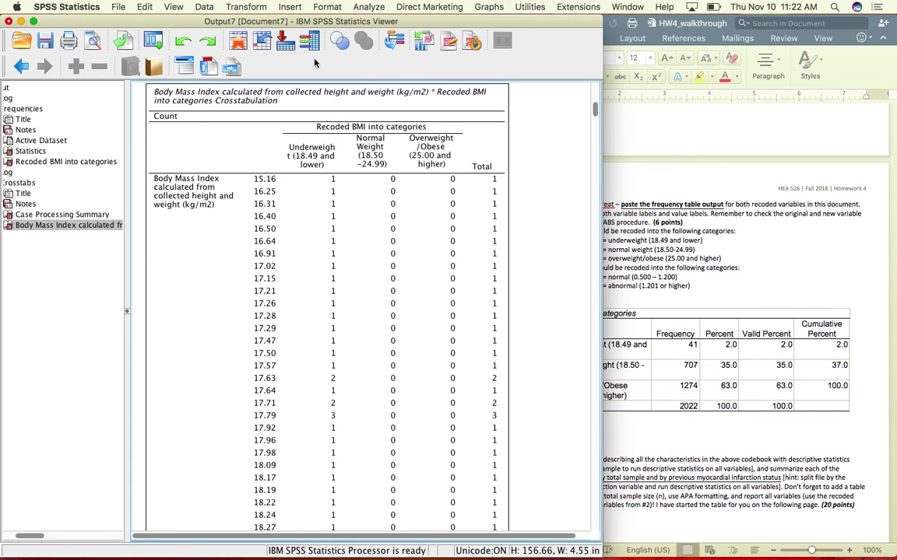
pyautogui.click(238, 41)
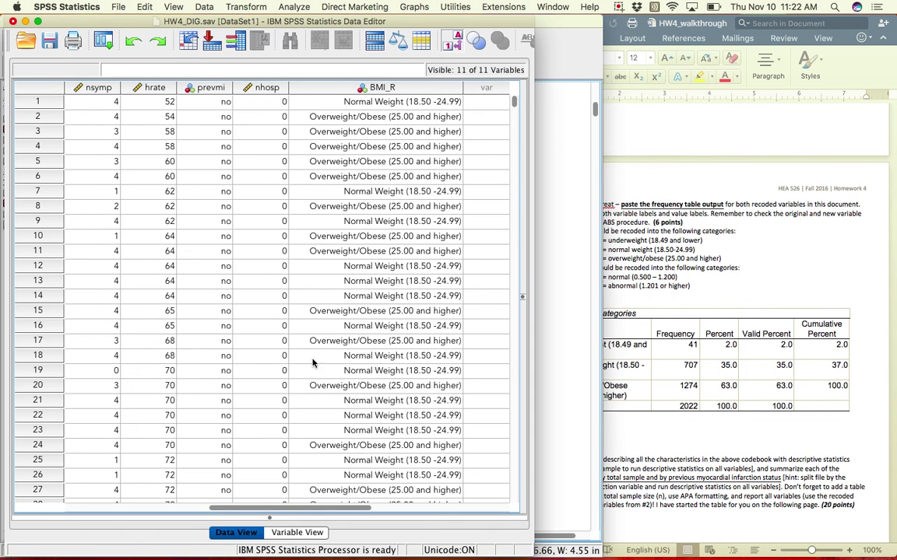
pyautogui.moveTo(260, 507); pyautogui.dragTo(113, 507)
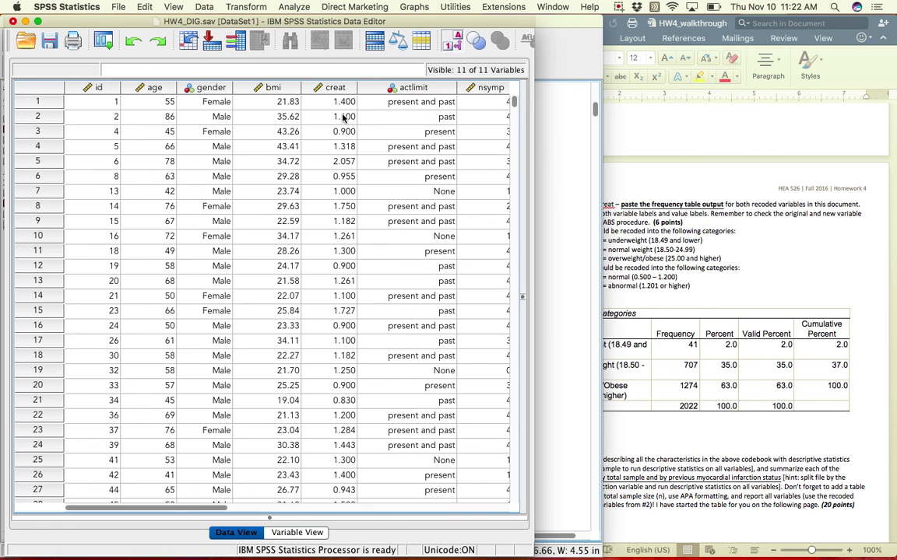
pyautogui.scroll(-10, 340, 236)
pyautogui.hscroll(5, 340, 236)
pyautogui.hscroll(-5, 340, 236)
pyautogui.scroll(10, 340, 236)
pyautogui.scroll(-15, 340, 236)
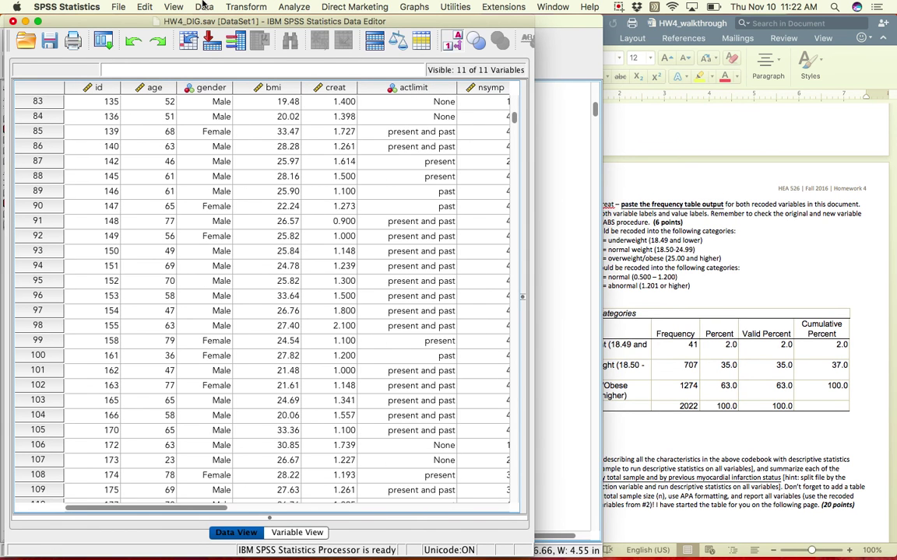
# Step: Start Recode into Different Variables, clear the previous BMI setup, and choose creat as the input variable
pyautogui.click(202, 6)
pyautogui.moveTo(246, 6)
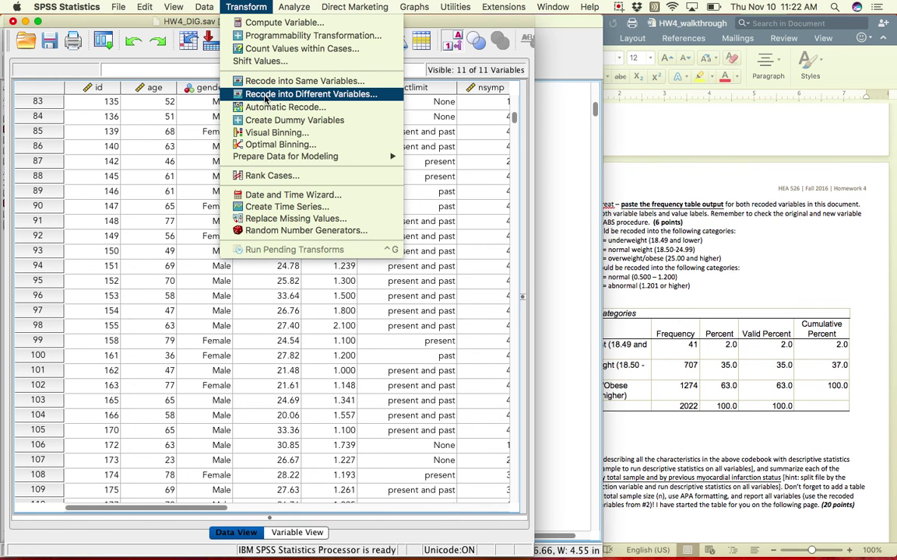
pyautogui.click(338, 94)
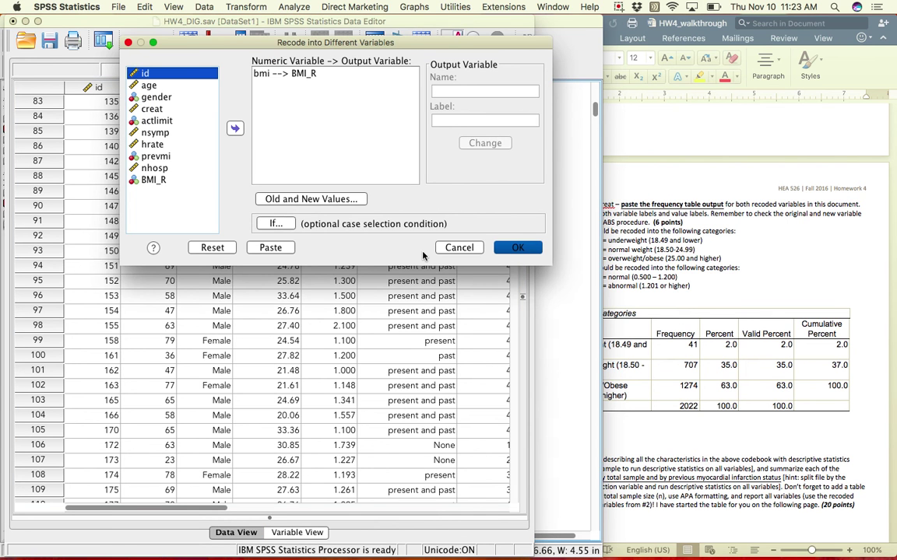
pyautogui.click(211, 247)
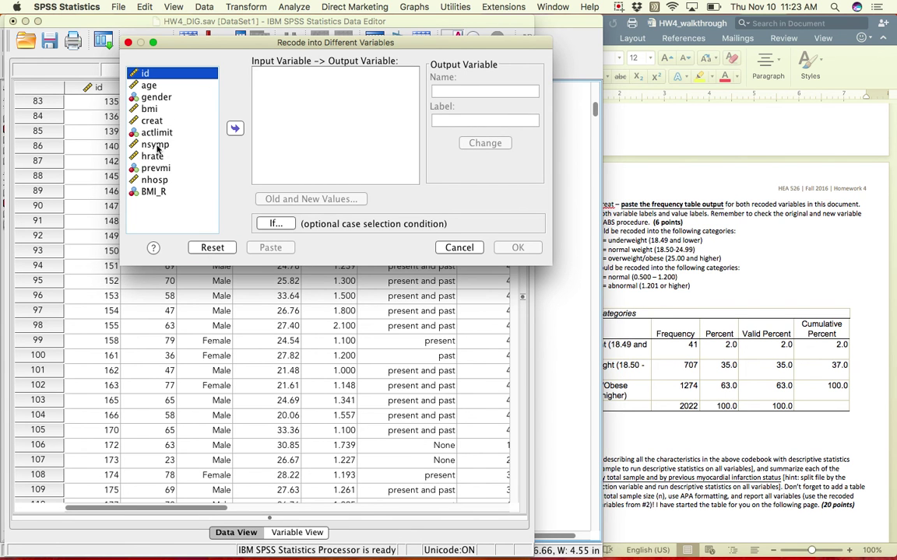
pyautogui.click(147, 109)
pyautogui.click(139, 120)
pyautogui.click(235, 128)
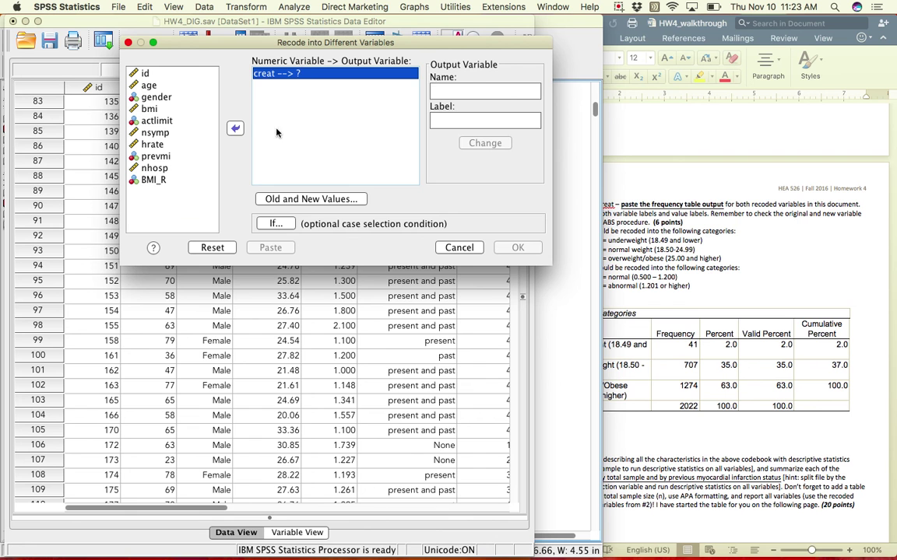
# Step: Name the output variable creat_R, label it "Recoded creatinine levels into categories", and apply both to creat
pyautogui.click(473, 89)
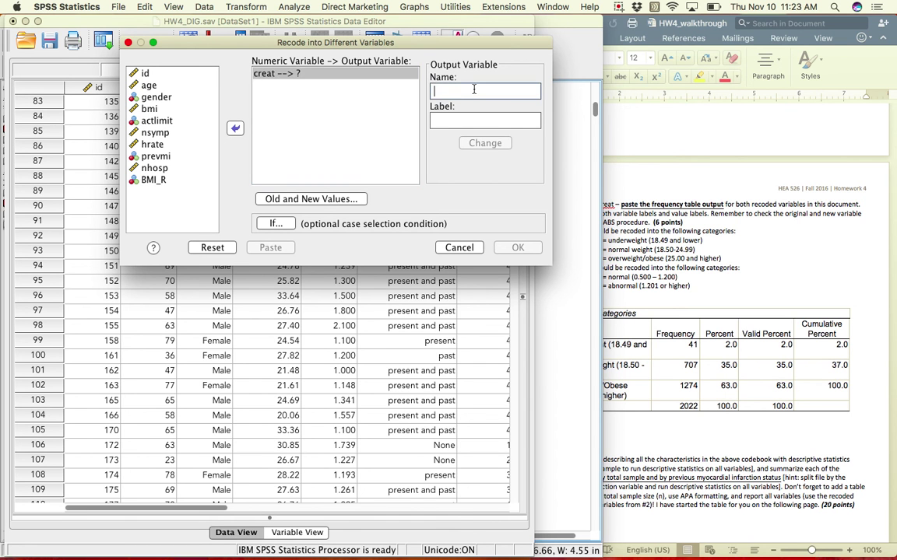
pyautogui.write('creat_R')
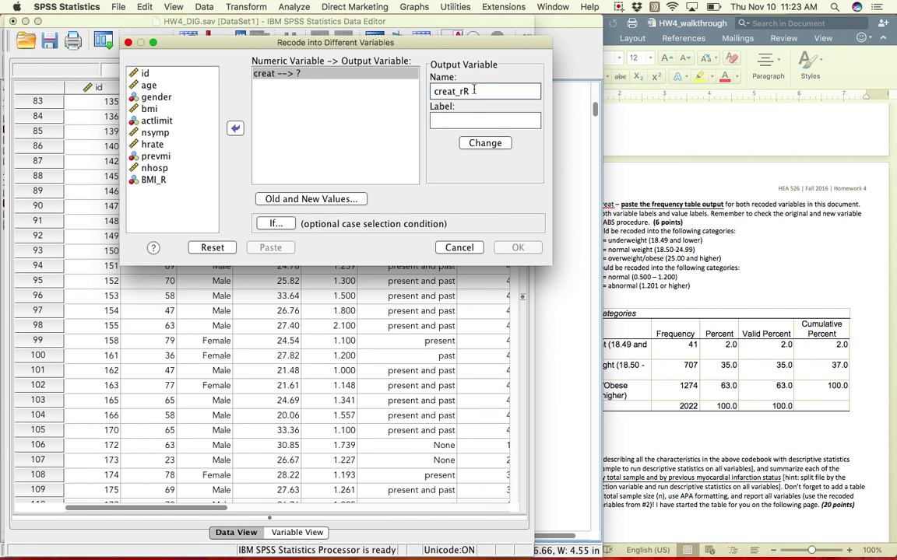
pyautogui.click(462, 119)
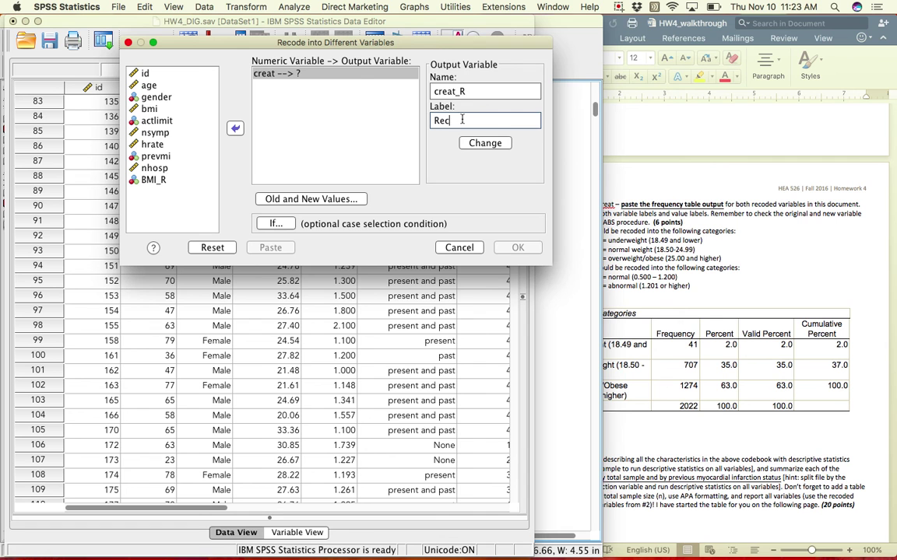
pyautogui.write('Recoded createn')
pyautogui.press('BackSpace')
pyautogui.press('BackSpace')
pyautogui.write('inine levels inot')
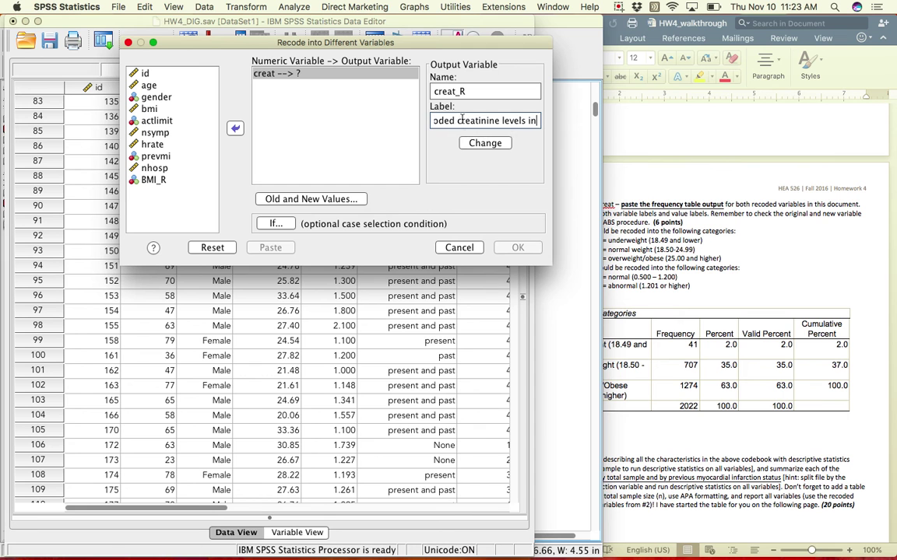
pyautogui.press('BackSpace')
pyautogui.press('BackSpace')
pyautogui.press('BackSpace')
pyautogui.write('t')
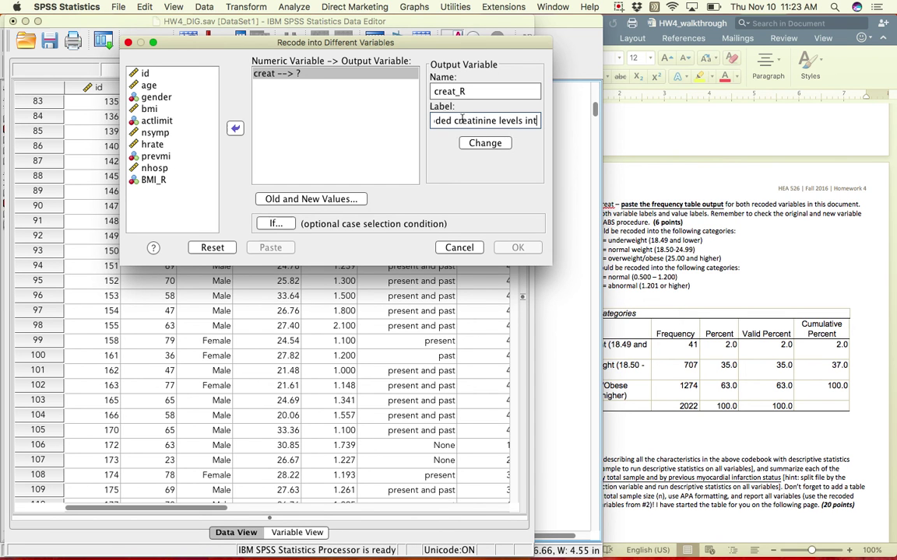
pyautogui.write('o categories')
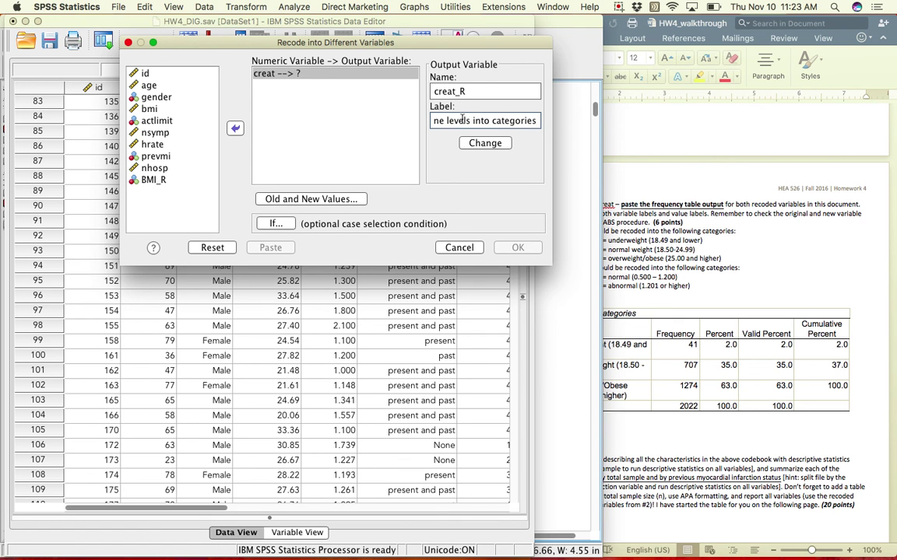
pyautogui.click(486, 143)
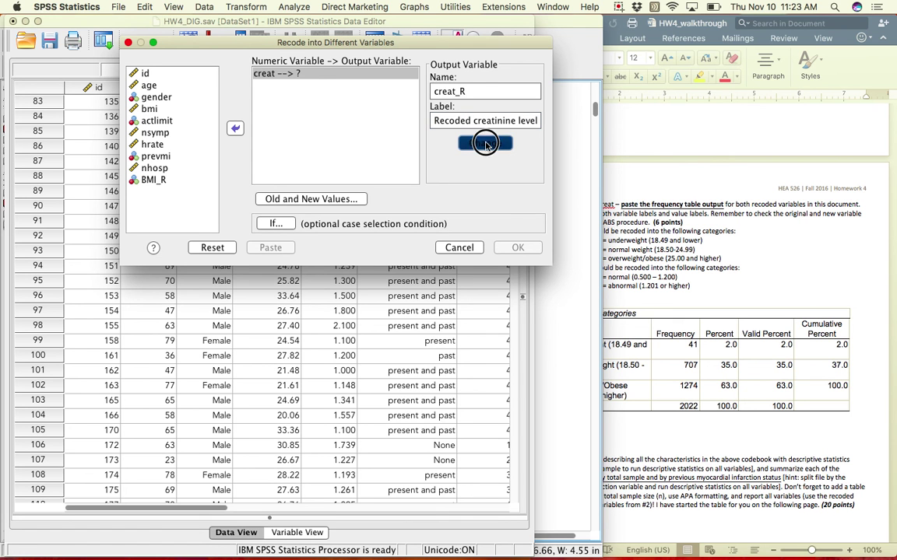
# Step: Open the old and new values settings for creat and check the normal creatinine range in the Word homework document
pyautogui.click(397, 204)
pyautogui.click(361, 200)
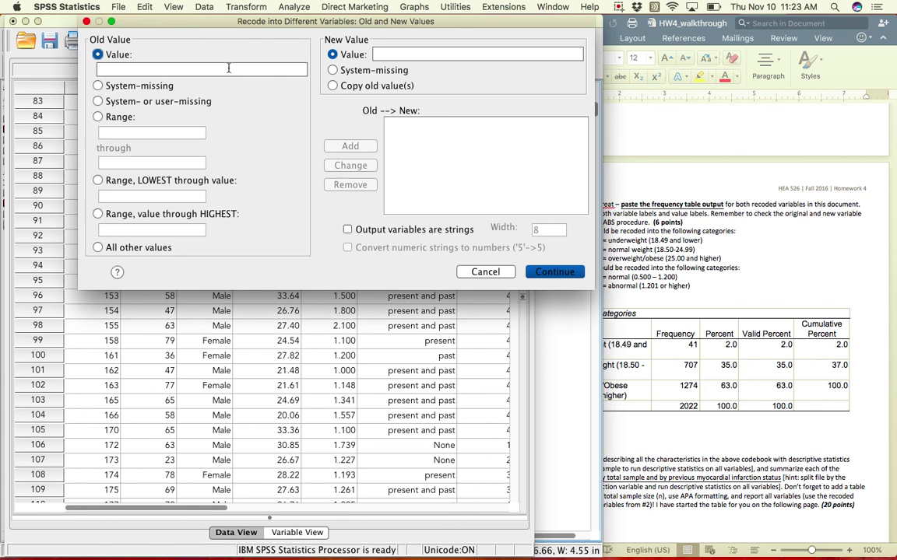
pyautogui.click(674, 277)
pyautogui.moveTo(690, 286); pyautogui.dragTo(589, 281)
pyautogui.click(570, 257)
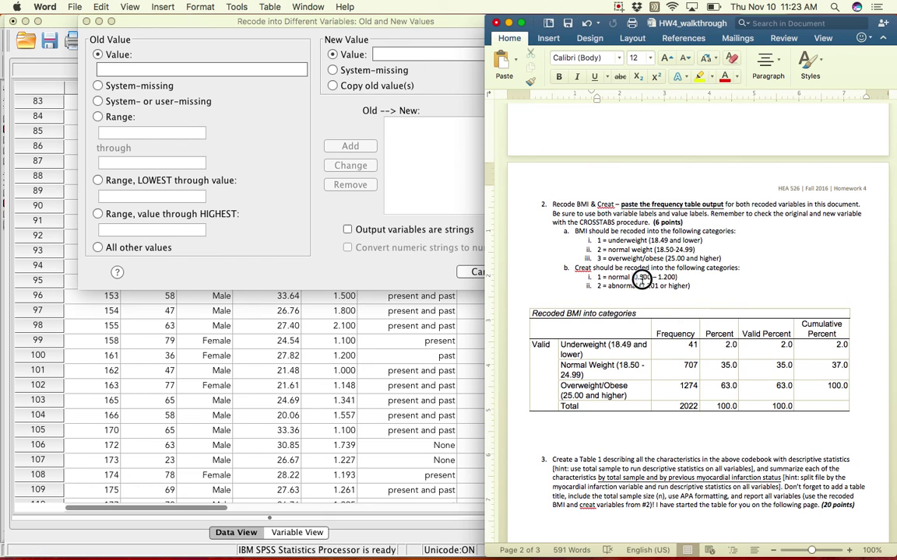
pyautogui.moveTo(637, 277); pyautogui.dragTo(665, 283)
pyautogui.click(654, 281)
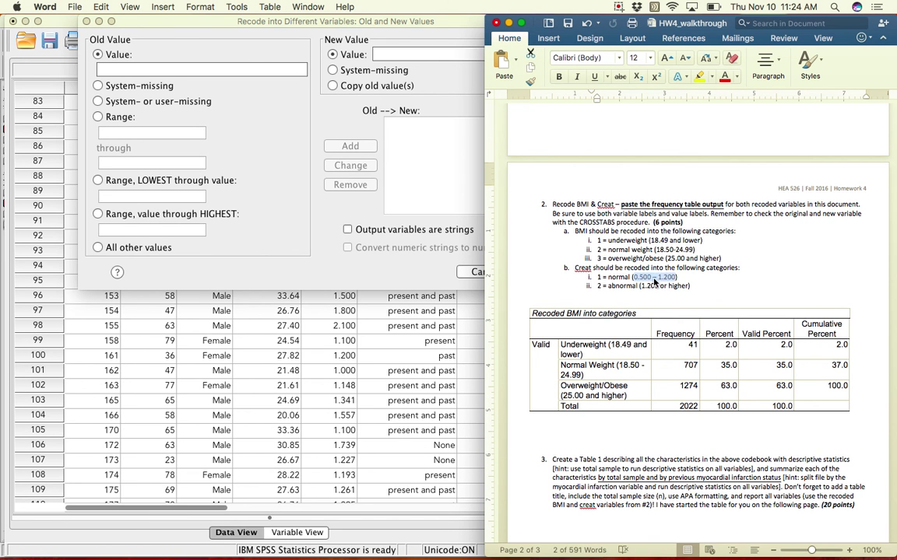
pyautogui.click(680, 278)
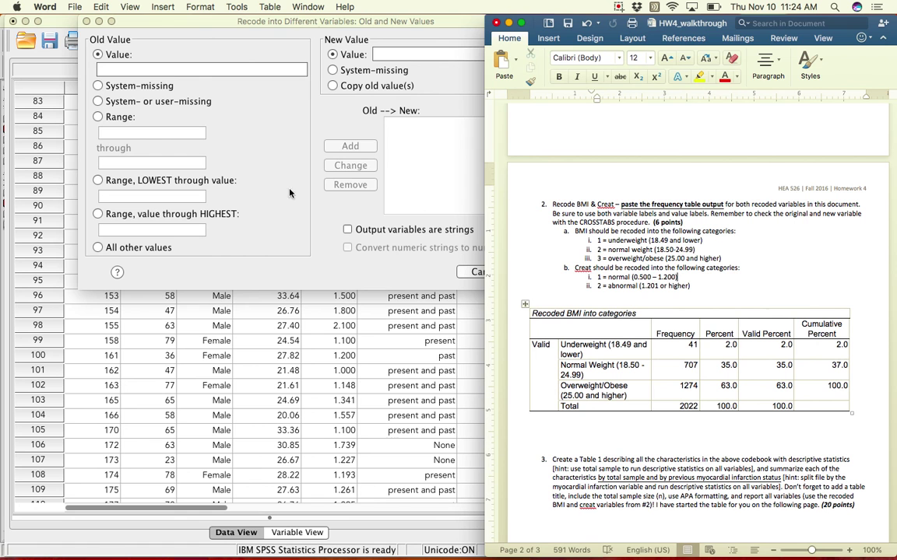
# Step: Add a recode rule in SPSS that turns the creat range 0.500 through 1.200 into the new value 1
pyautogui.click(124, 117)
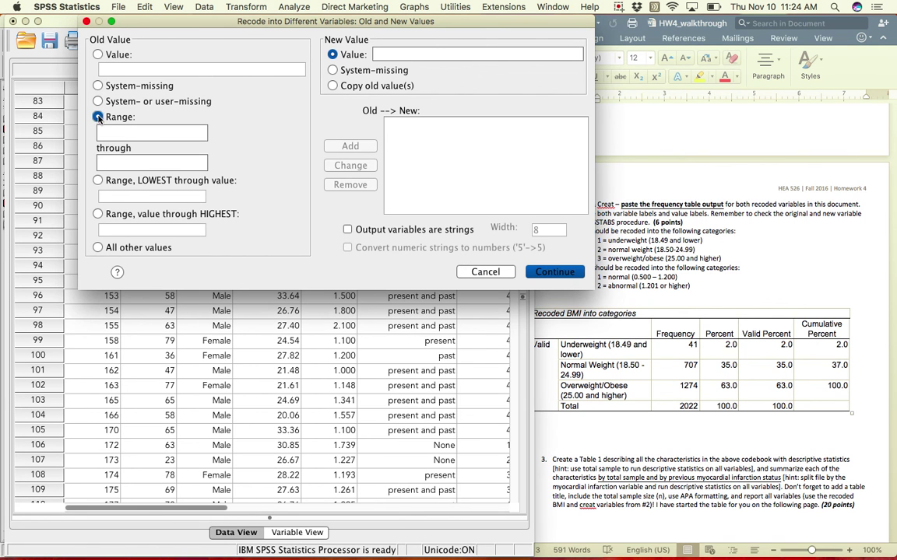
pyautogui.click(117, 133)
pyautogui.write('0.500')
pyautogui.click(117, 162)
pyautogui.write('1.200')
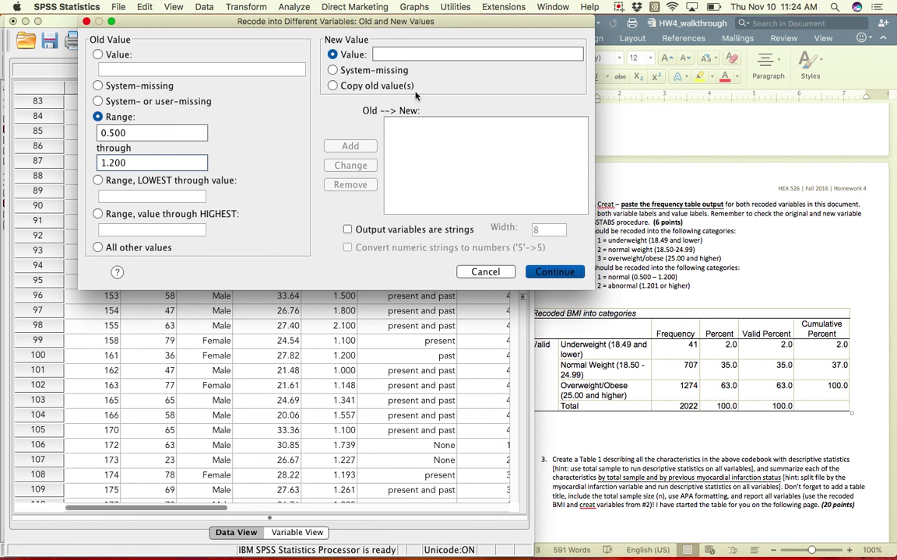
pyautogui.click(383, 56)
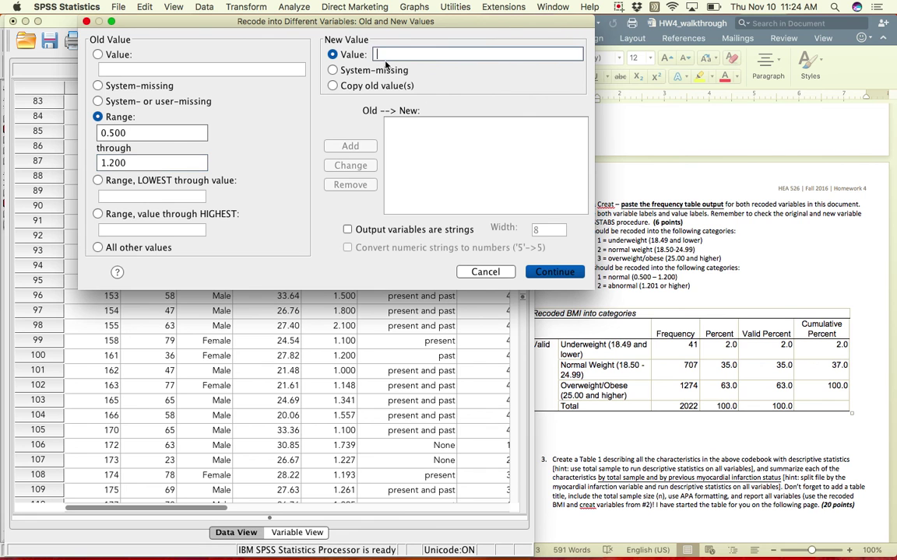
pyautogui.write('1')
pyautogui.click(352, 152)
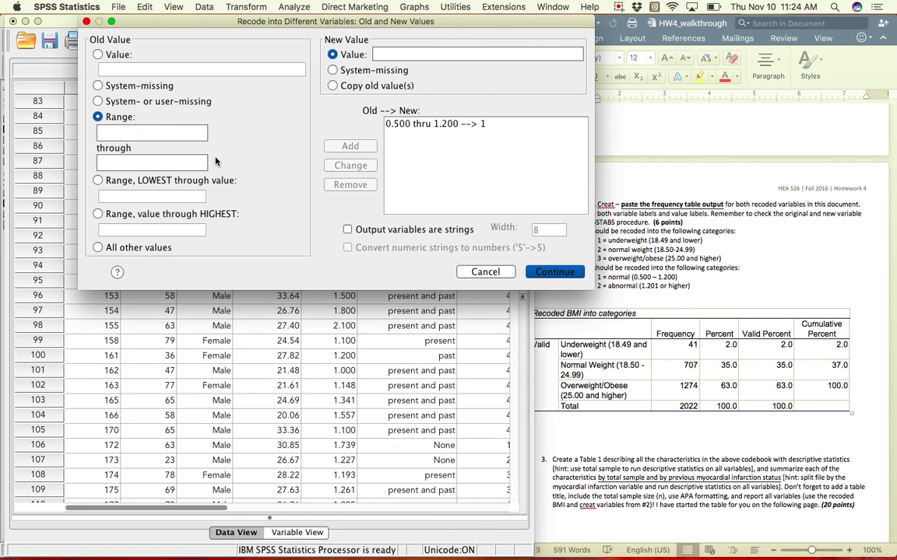
# Step: Check the abnormal category in the Word homework document and add an SPSS rule recoding all other creat values to 2
pyautogui.click(536, 235)
pyautogui.moveTo(604, 286); pyautogui.dragTo(691, 286)
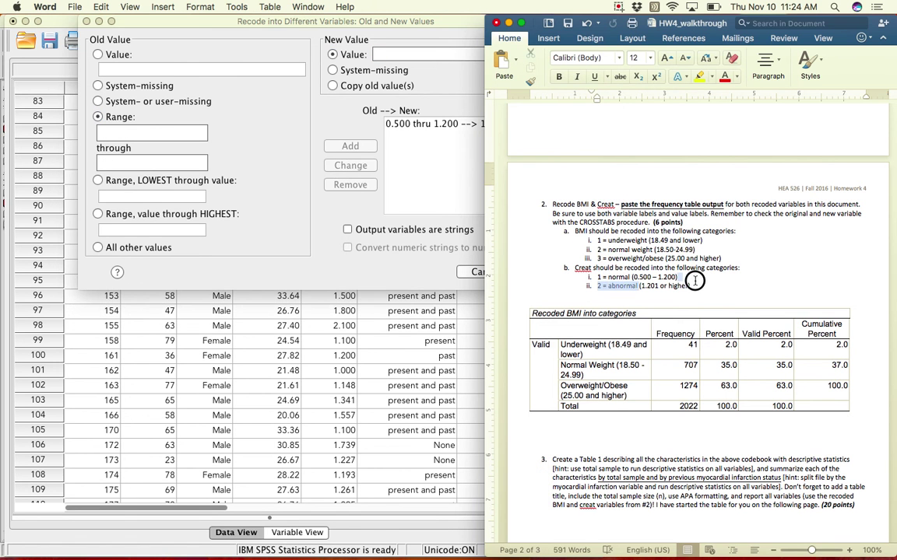
pyautogui.click(691, 296)
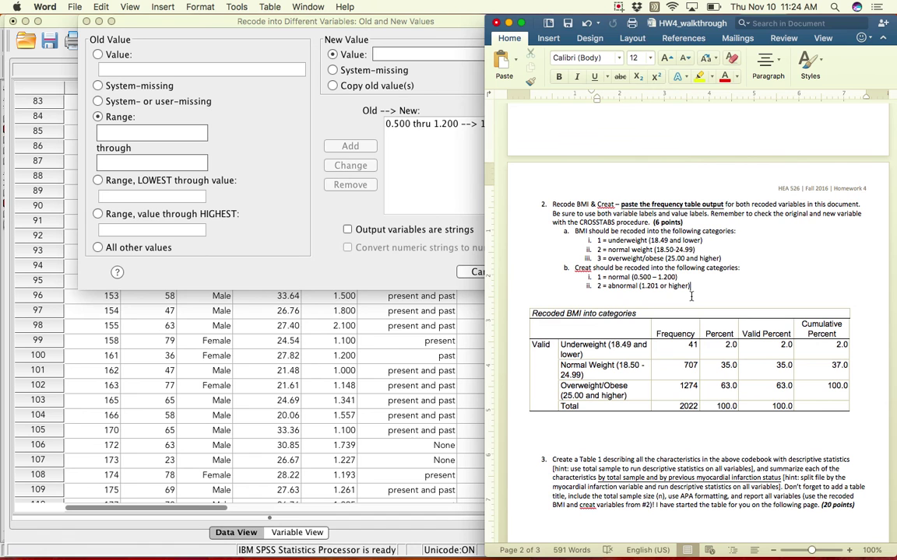
pyautogui.click(233, 189)
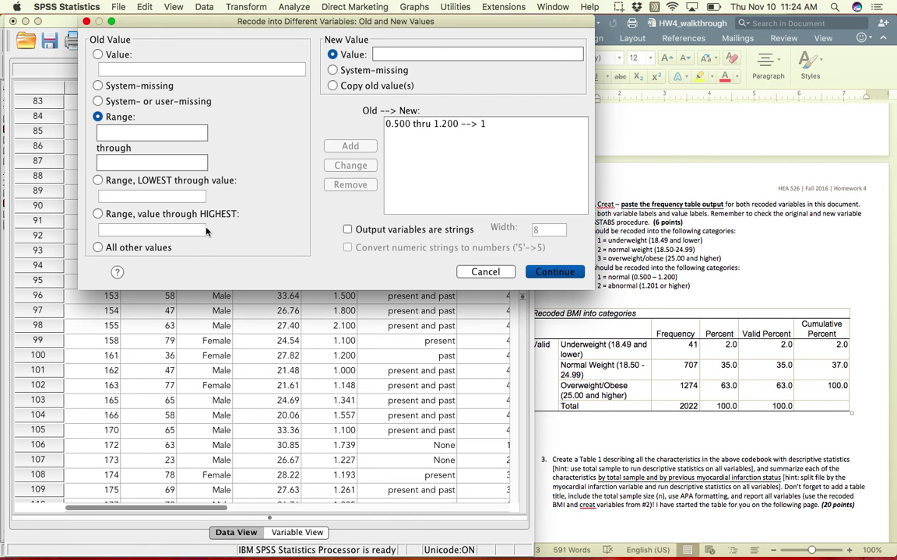
pyautogui.click(140, 248)
pyautogui.click(421, 53)
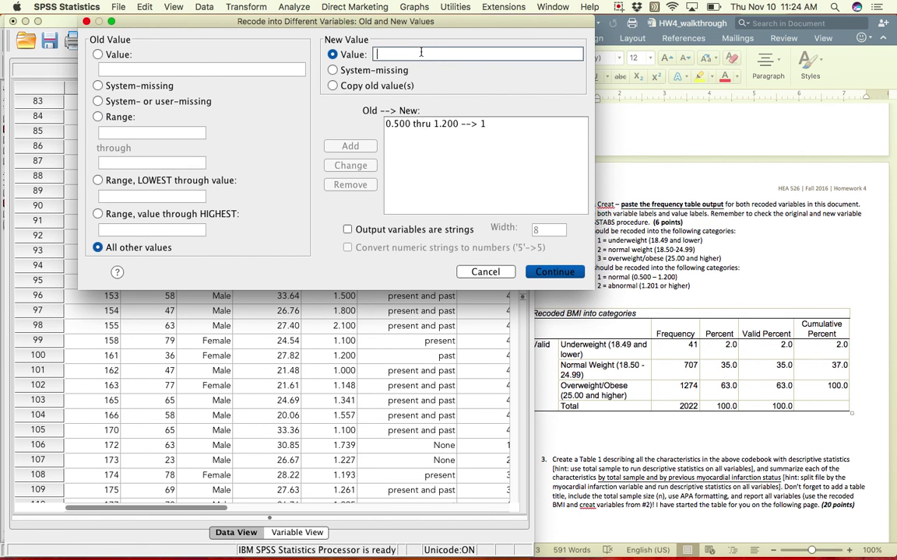
pyautogui.write('2')
pyautogui.click(351, 146)
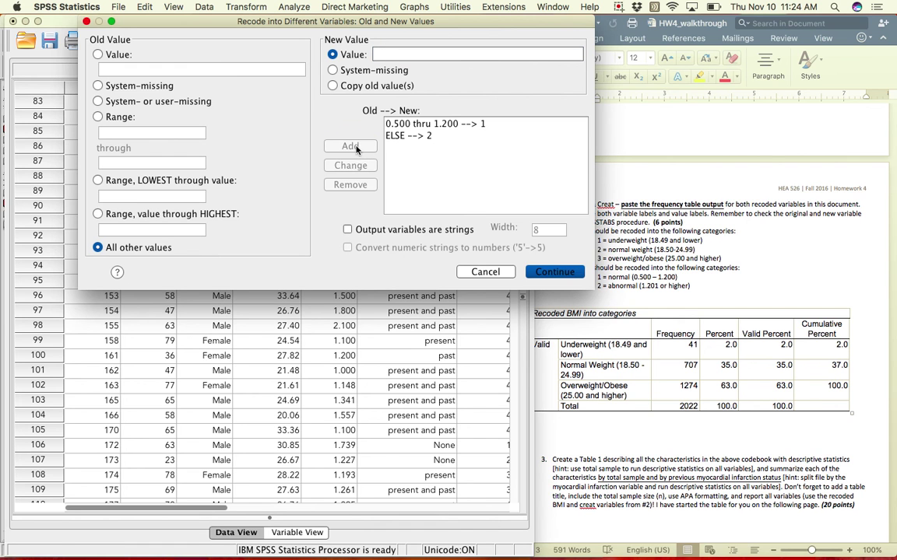
# Step: Change the rule for all other values so that 1.201 through the highest value is recoded to 2
pyautogui.click(405, 137)
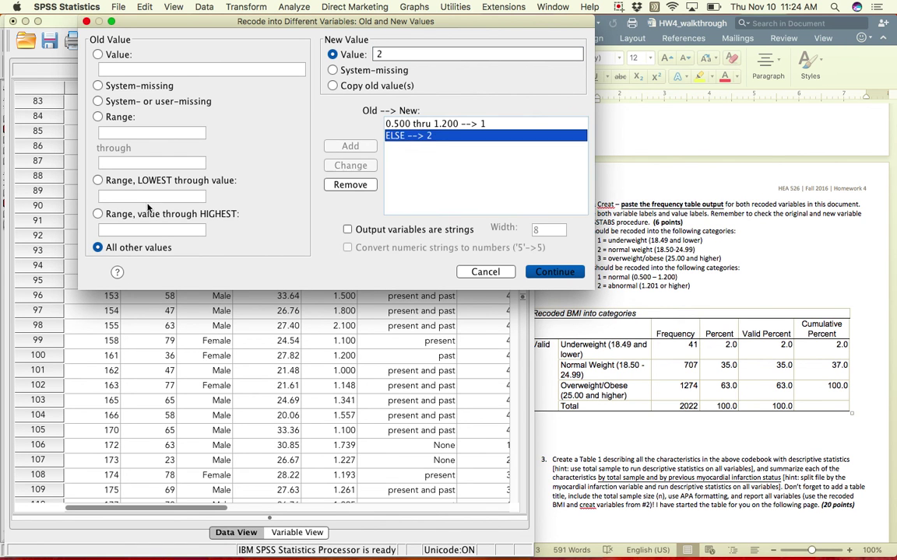
pyautogui.click(99, 214)
pyautogui.click(130, 229)
pyautogui.write('1.201')
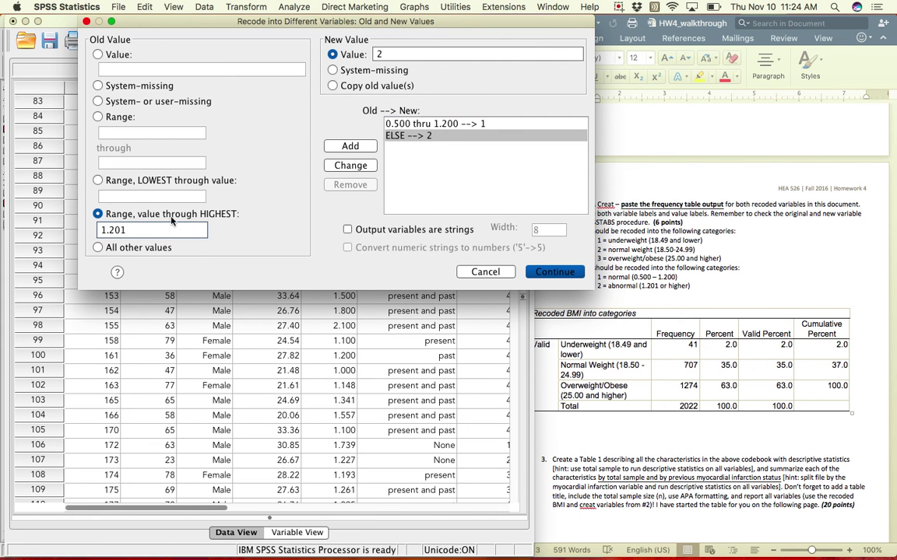
pyautogui.doubleClick(391, 53)
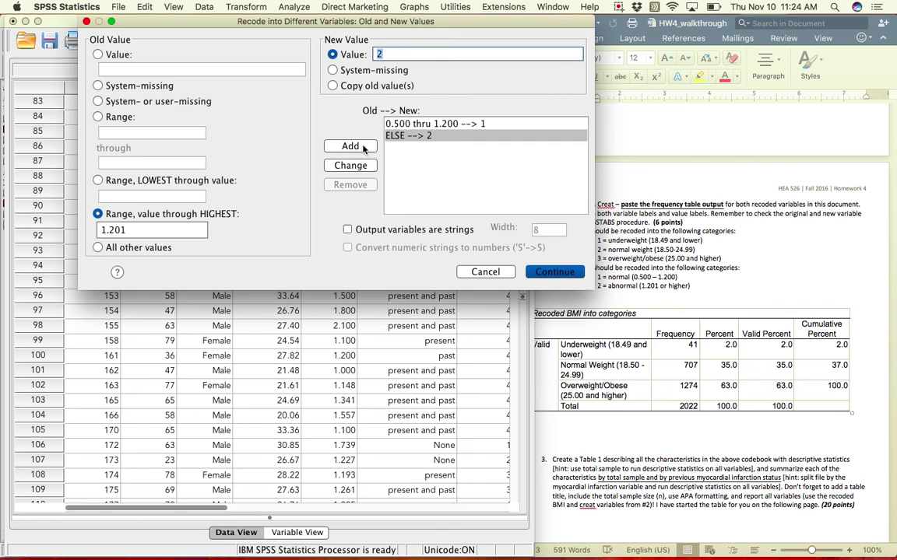
pyautogui.click(350, 165)
pyautogui.click(395, 135)
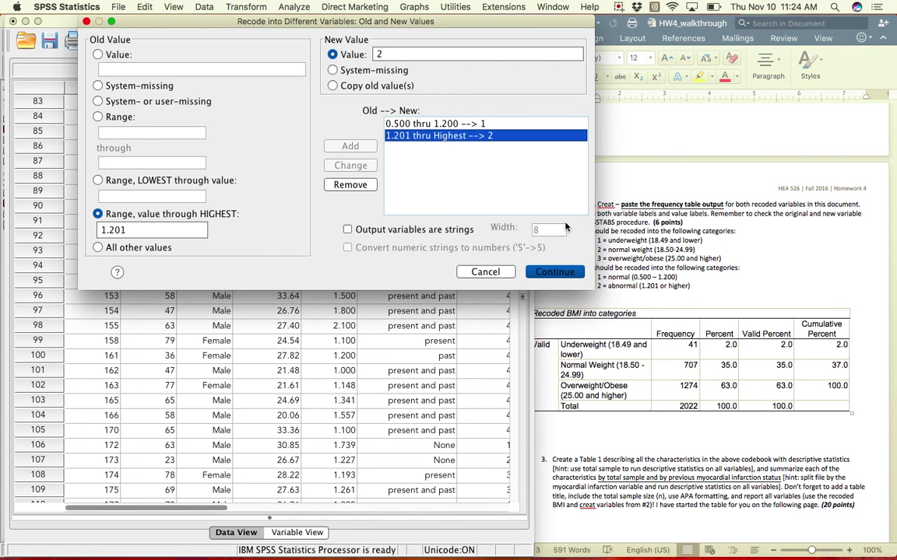
# Step: Accept the old and new values, run the recode of creat into creat_R, and select its syntax log in the output
pyautogui.click(554, 272)
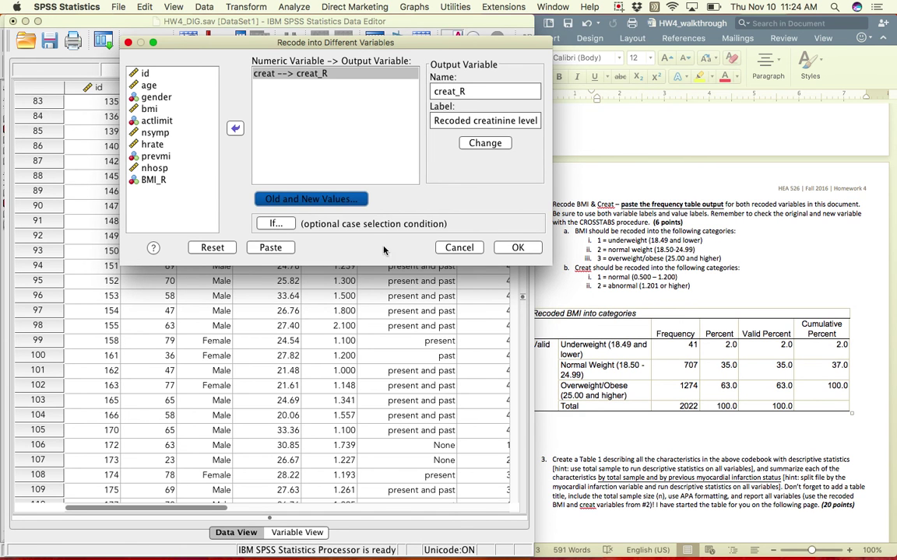
pyautogui.click(518, 248)
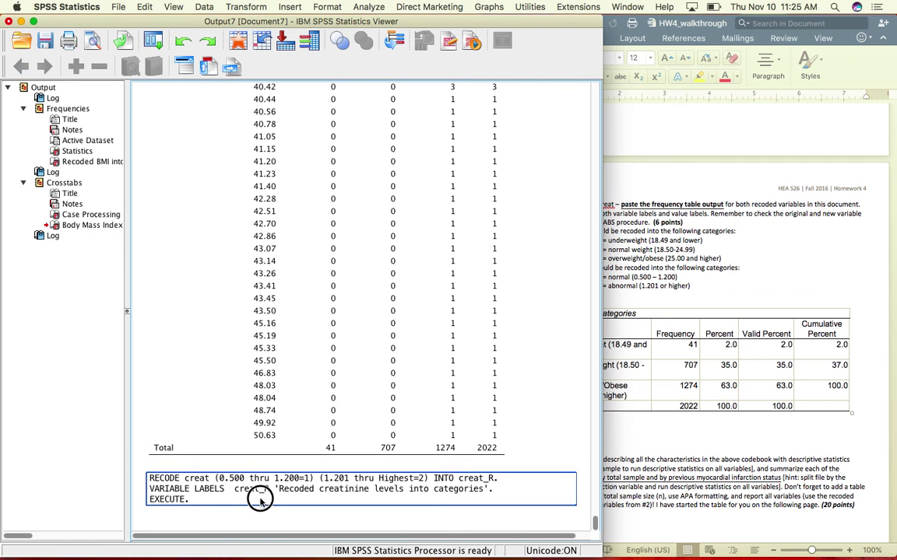
pyautogui.click(165, 486)
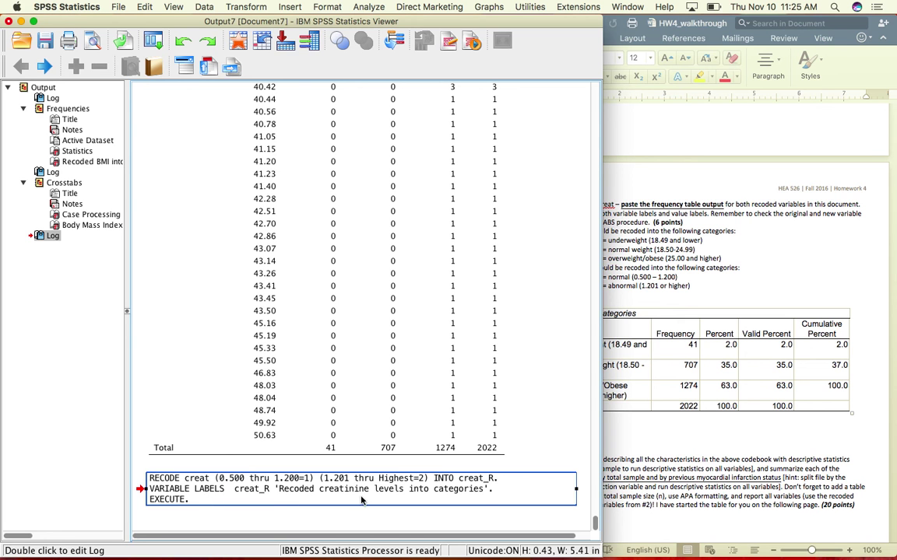
# Step: Deselect the recode log and, in the Data Editor's variable definitions, set the decimals of creat_R to 0
pyautogui.click(156, 518)
pyautogui.click(160, 505)
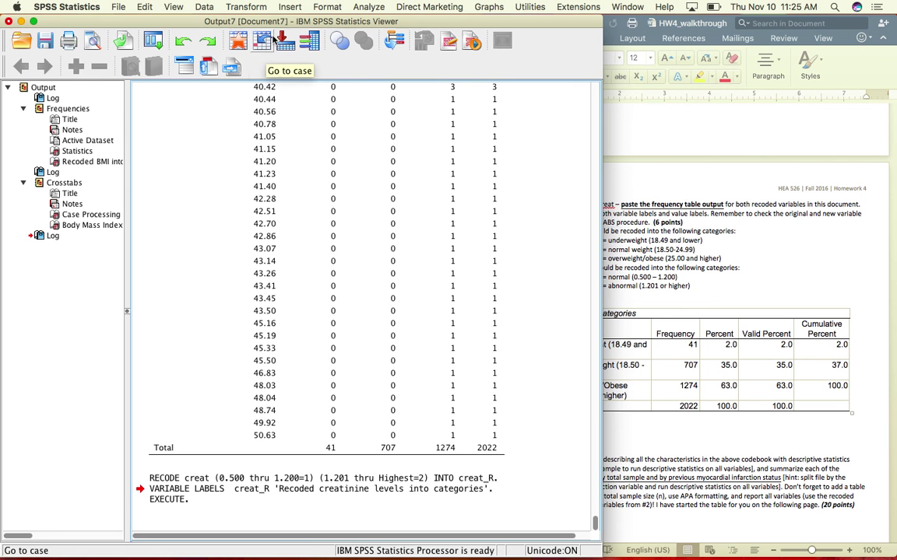
pyautogui.click(238, 43)
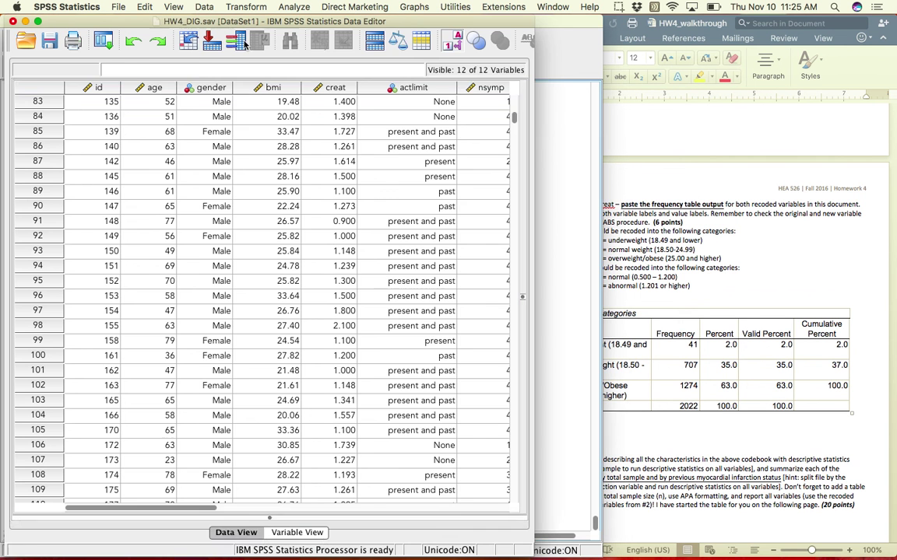
pyautogui.click(303, 533)
pyautogui.click(75, 246)
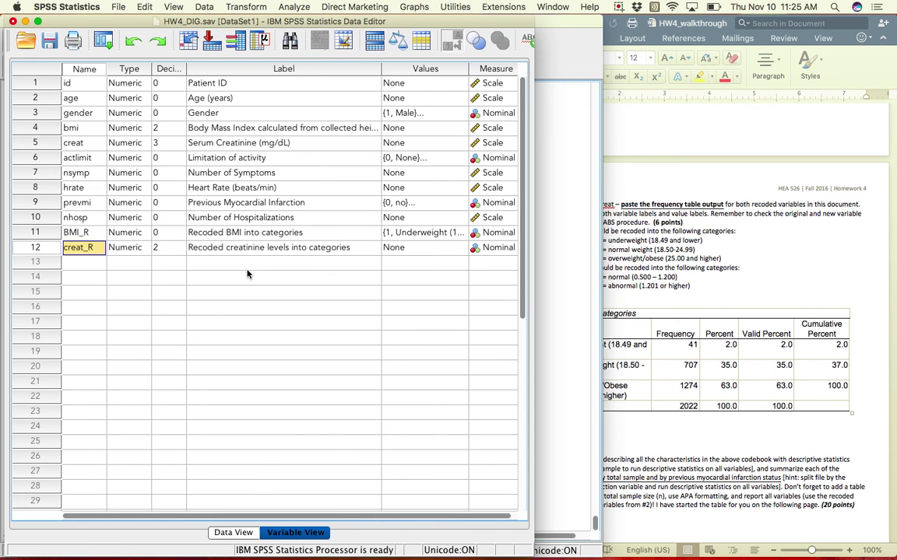
pyautogui.click(182, 254)
pyautogui.click(180, 250)
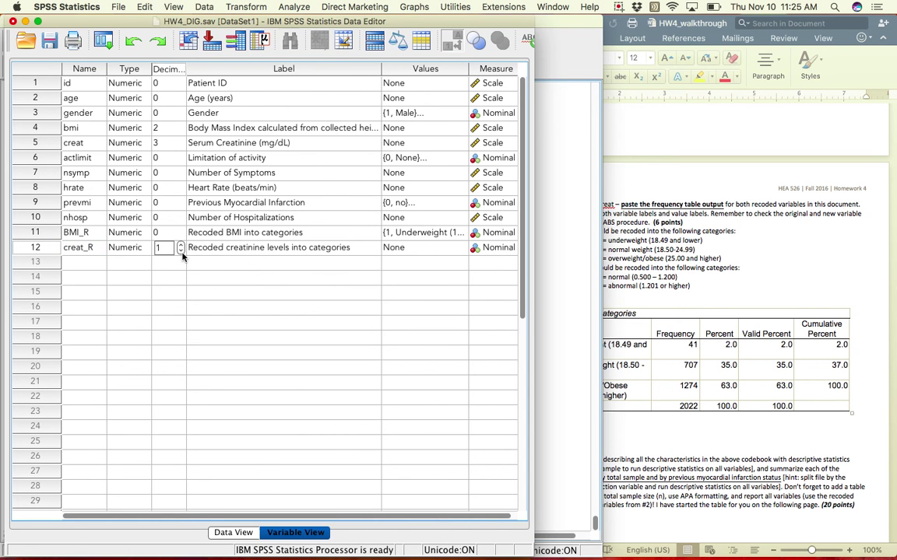
# Step: Start the value labels of creat_R by adding value 1 with the label "Normal (0.500 - 1.200)"
pyautogui.click(436, 249)
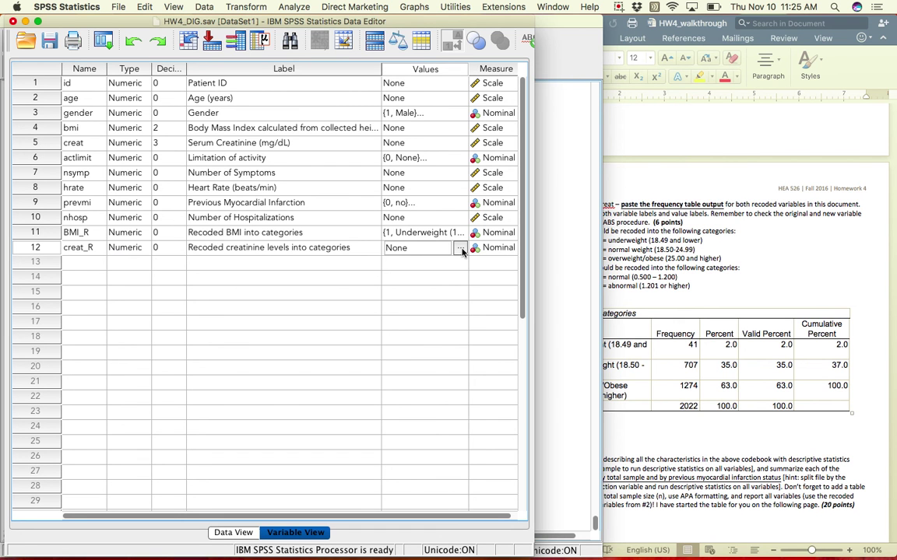
pyautogui.click(460, 248)
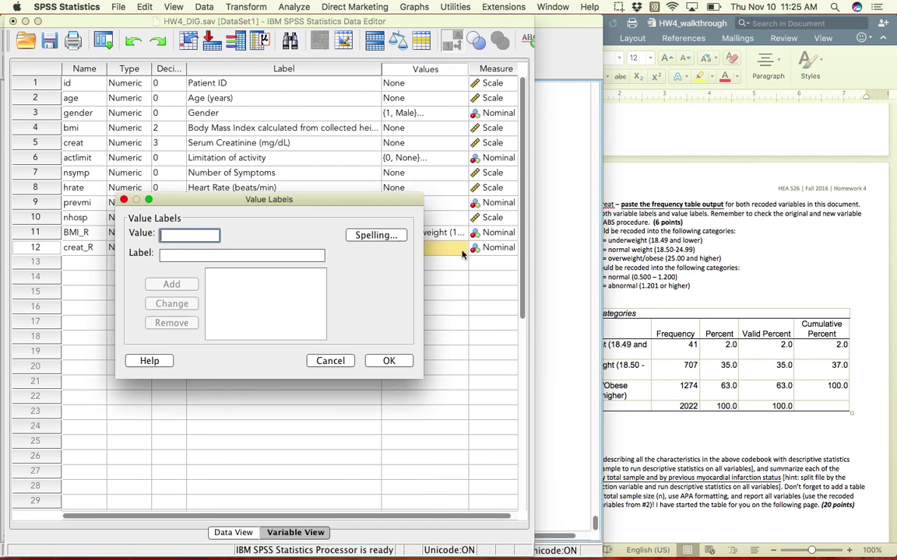
pyautogui.write('1')
pyautogui.click(181, 259)
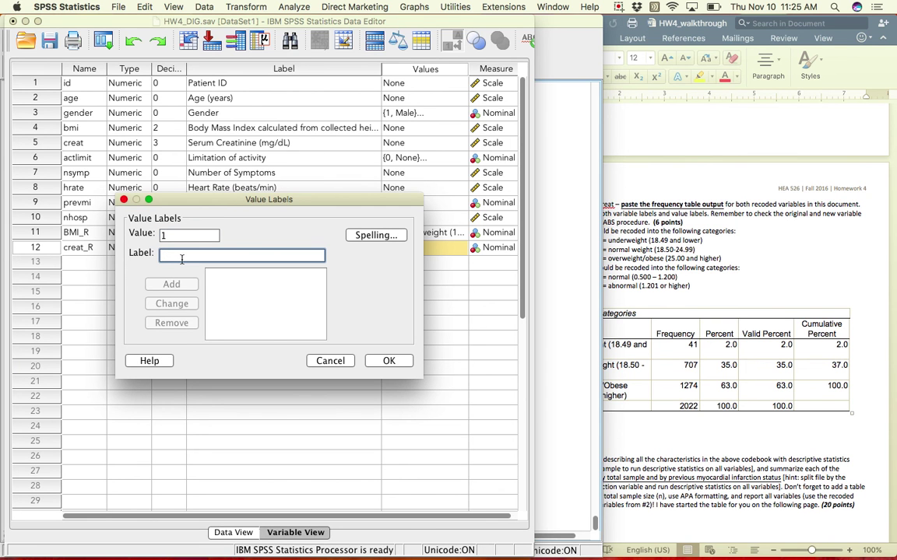
pyautogui.write('Normal (0.500 - 1.200')
pyautogui.click(171, 284)
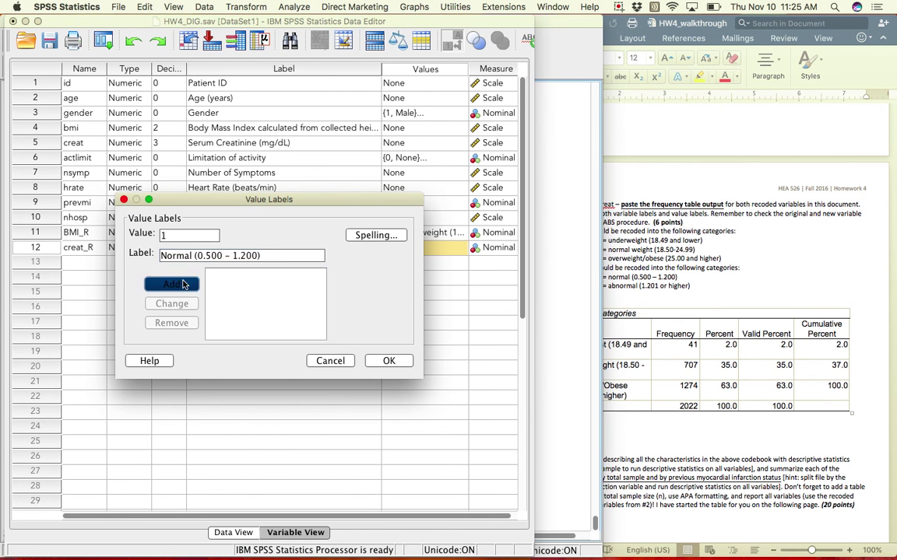
# Step: Add value 2 with the label "Abnormal (1.201 or higher)" and accept the creat_R value labels
pyautogui.write('2')
pyautogui.click(180, 250)
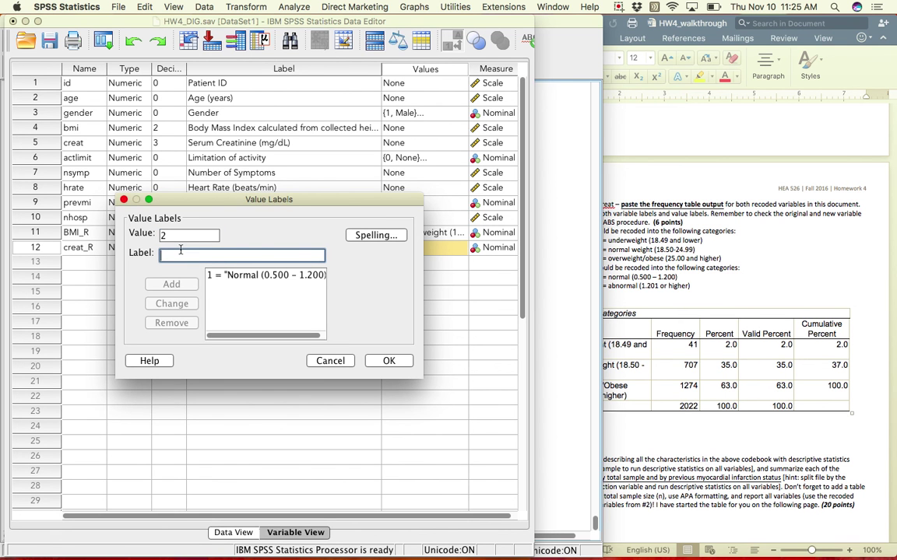
pyautogui.write('Abf')
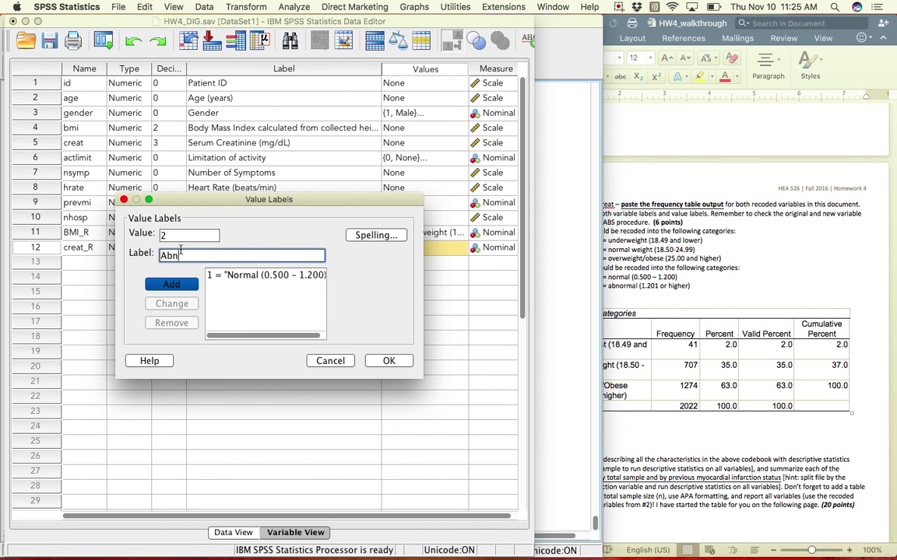
pyautogui.write('ormal (1.201 or higher')
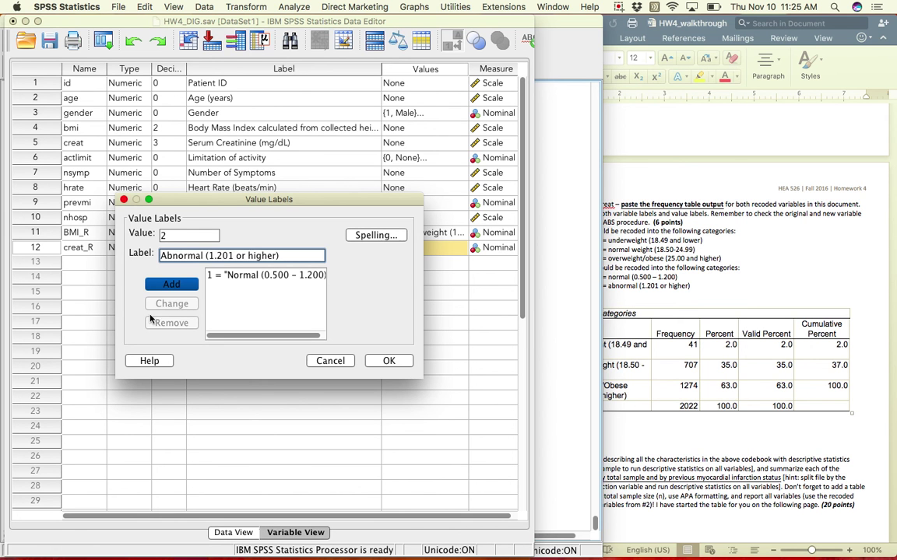
pyautogui.click(168, 286)
pyautogui.click(381, 362)
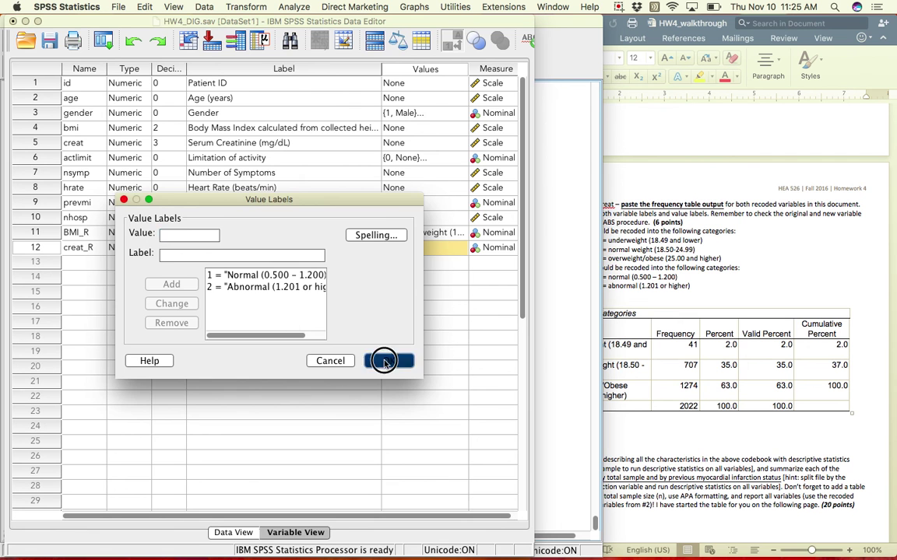
# Step: Widen the creat_R column in the data view and compare its codes with its labels by toggling value labels off and on
pyautogui.click(233, 532)
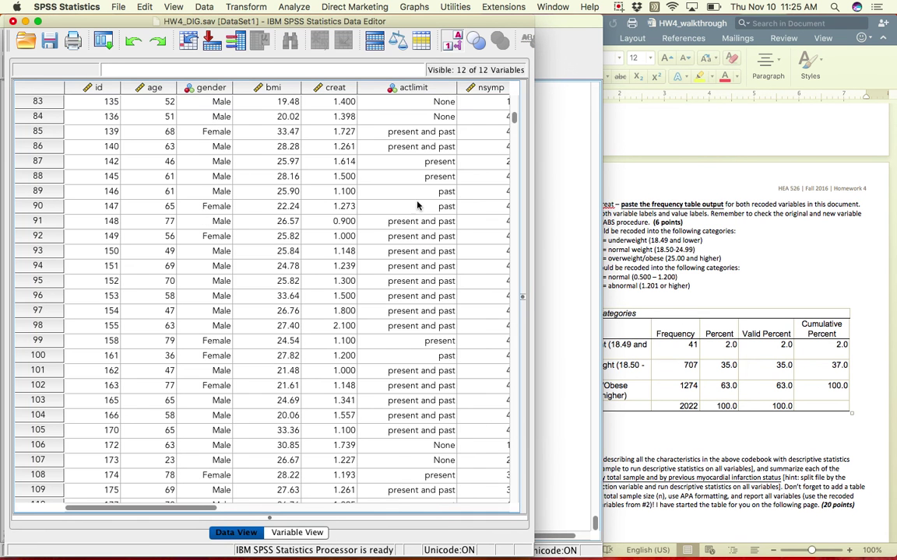
pyautogui.moveTo(207, 510); pyautogui.dragTo(410, 500)
pyautogui.moveTo(366, 87); pyautogui.dragTo(429, 92)
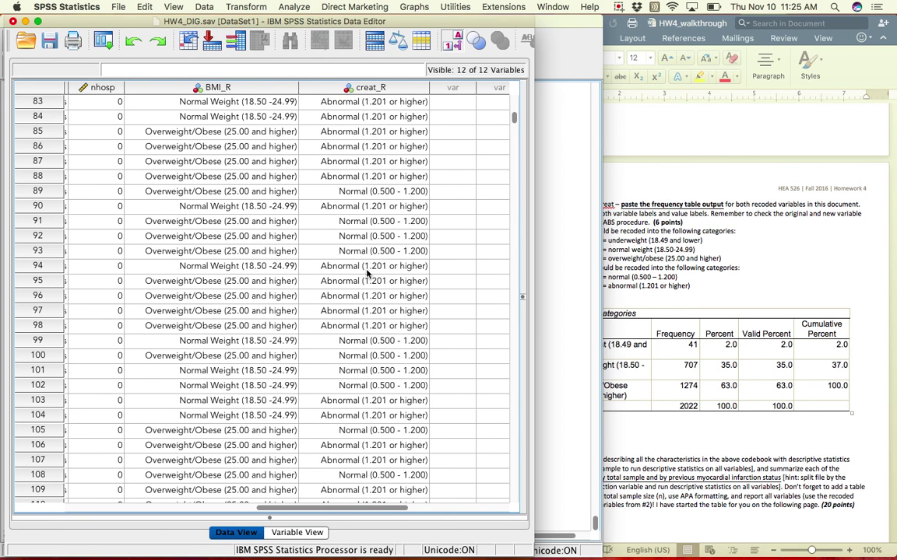
pyautogui.click(453, 45)
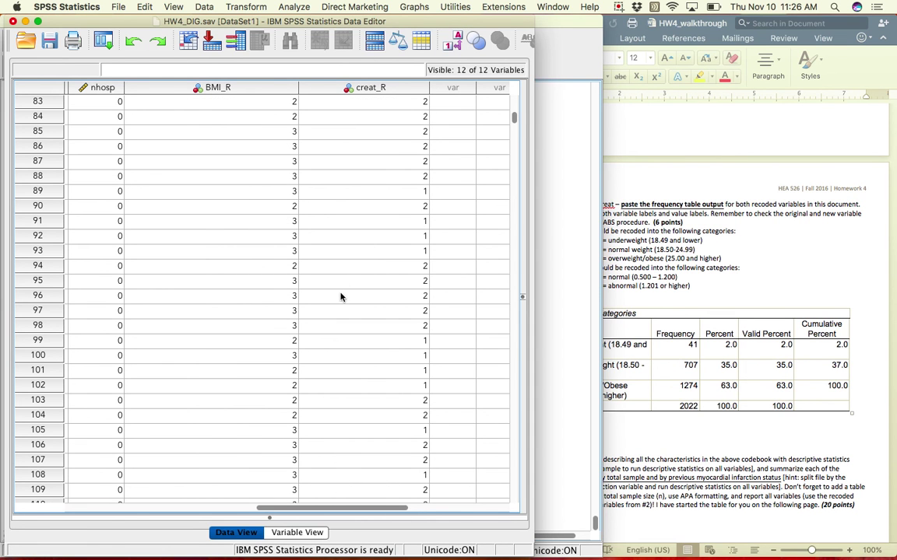
pyautogui.click(455, 43)
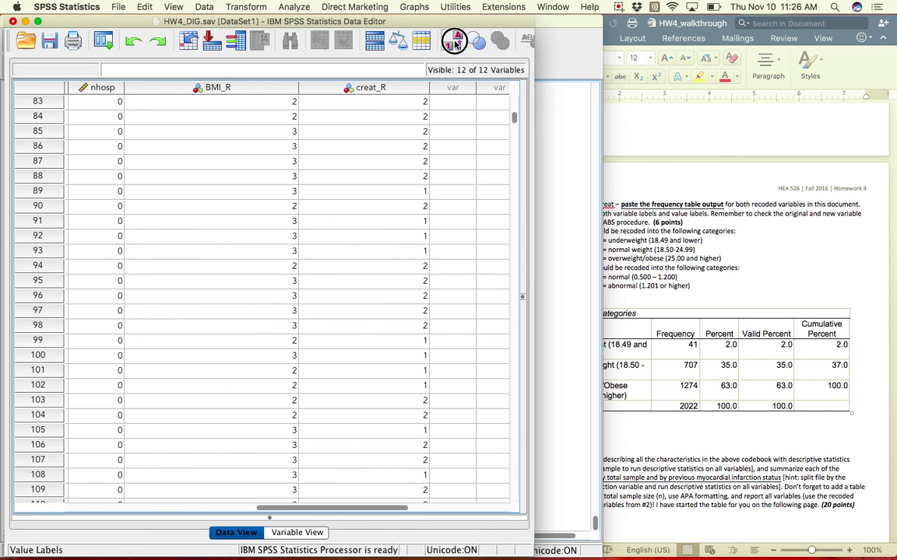
# Step: Check the creat instructions in the Word homework document, and open SPSS Crosstabs with the previous bmi and BMI_R selection cleared
pyautogui.click(666, 462)
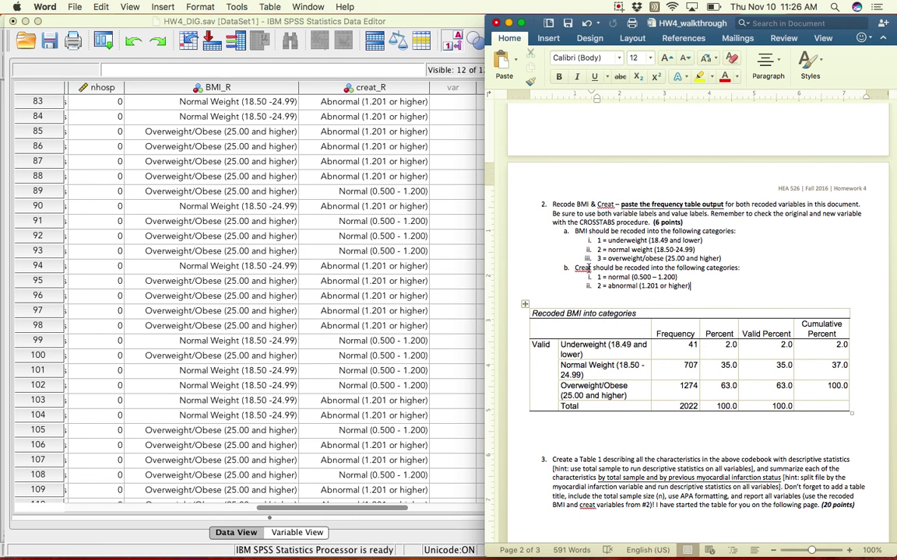
pyautogui.click(314, 462)
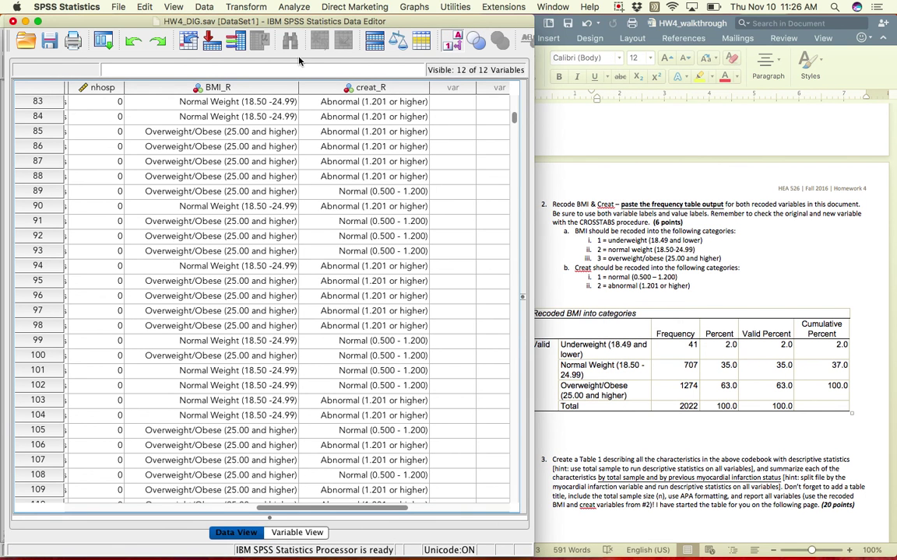
pyautogui.click(248, 7)
pyautogui.moveTo(304, 7)
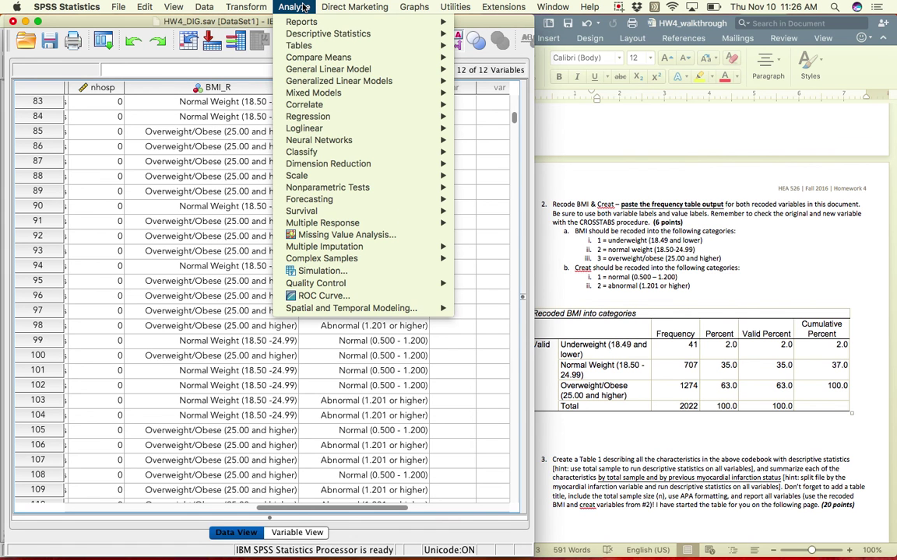
pyautogui.moveTo(277, 34)
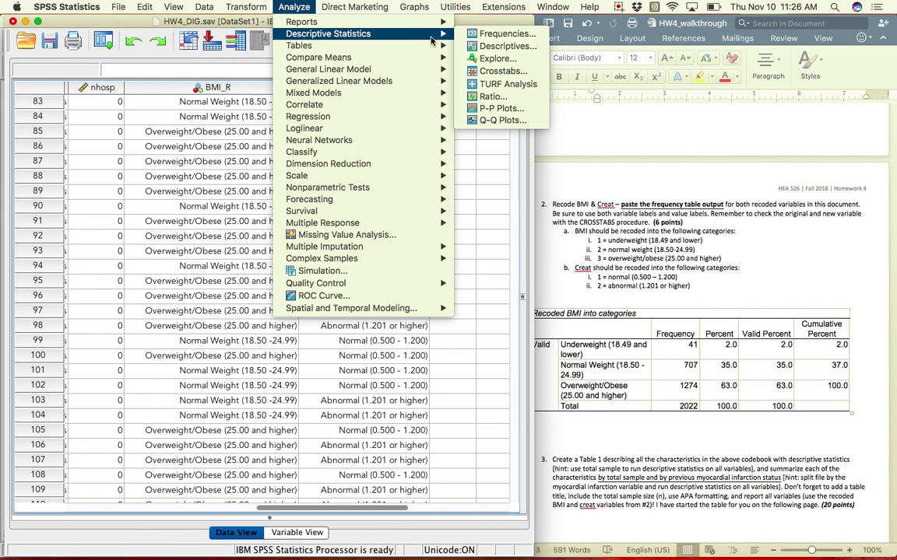
pyautogui.click(482, 71)
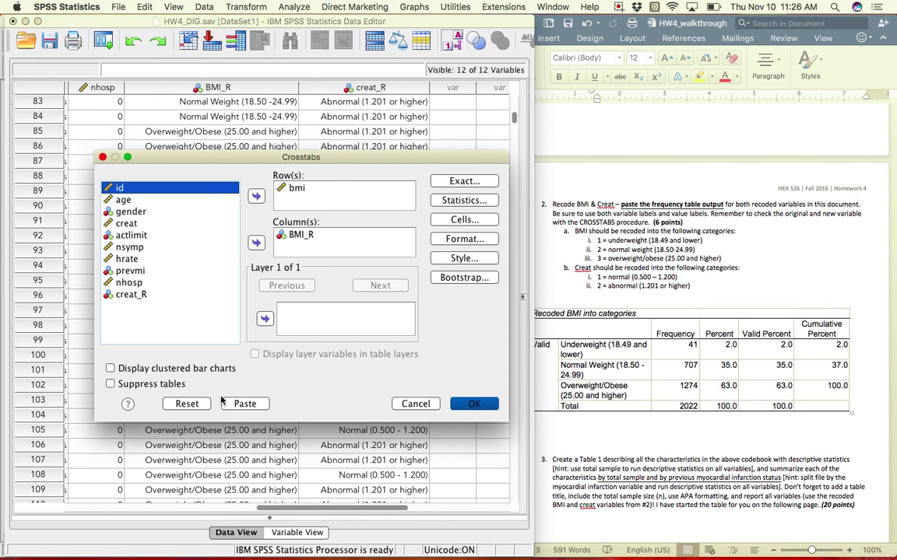
pyautogui.click(186, 402)
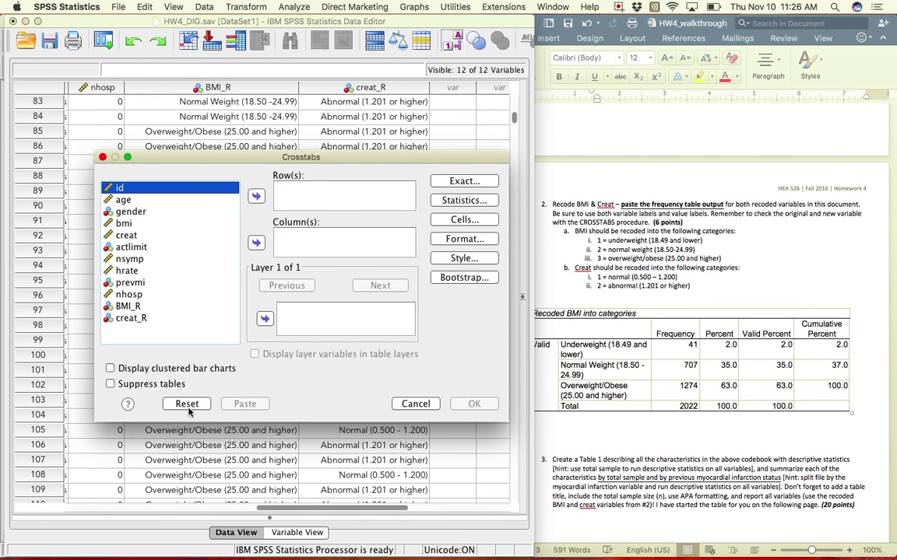
# Step: Run Crosstabs with creat as the row variable and creat_R as the column variable
pyautogui.click(130, 246)
pyautogui.click(127, 236)
pyautogui.click(256, 196)
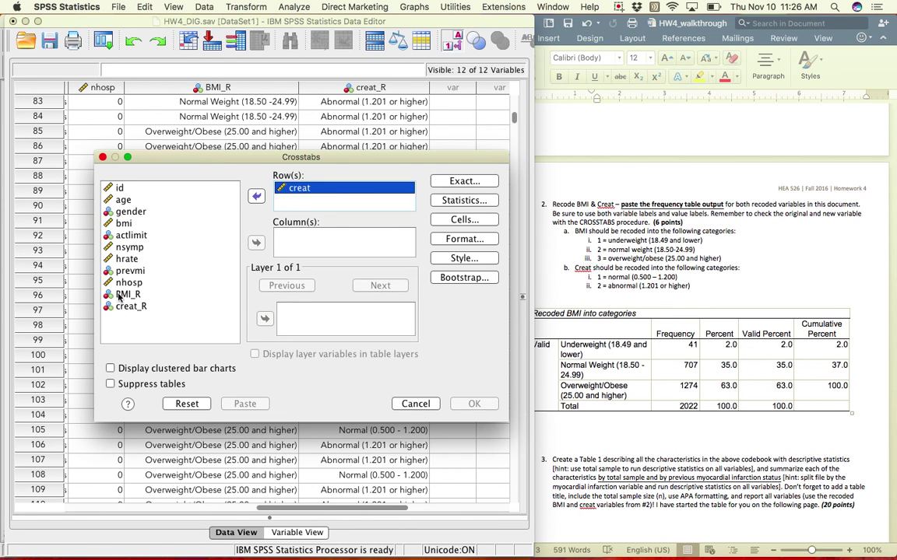
pyautogui.click(130, 306)
pyautogui.click(260, 243)
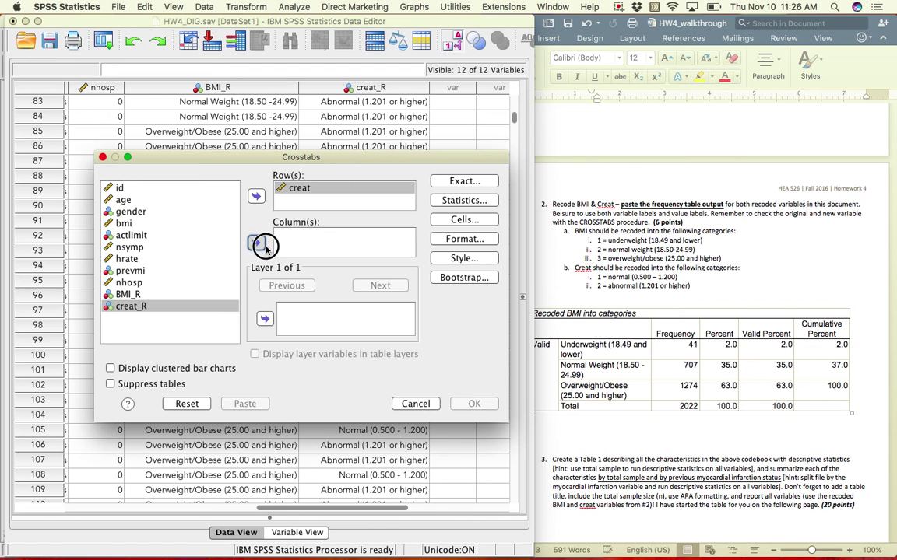
pyautogui.click(466, 406)
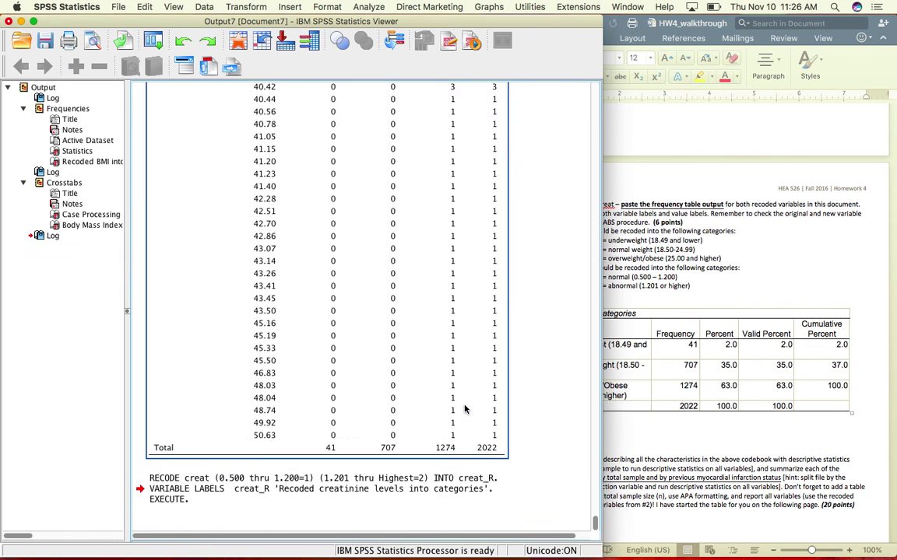
# Step: Find the start of the serum creatinine crosstabulation in the output and select the table
pyautogui.scroll(-10, 493, 308)
pyautogui.scroll(-10, 548, 347)
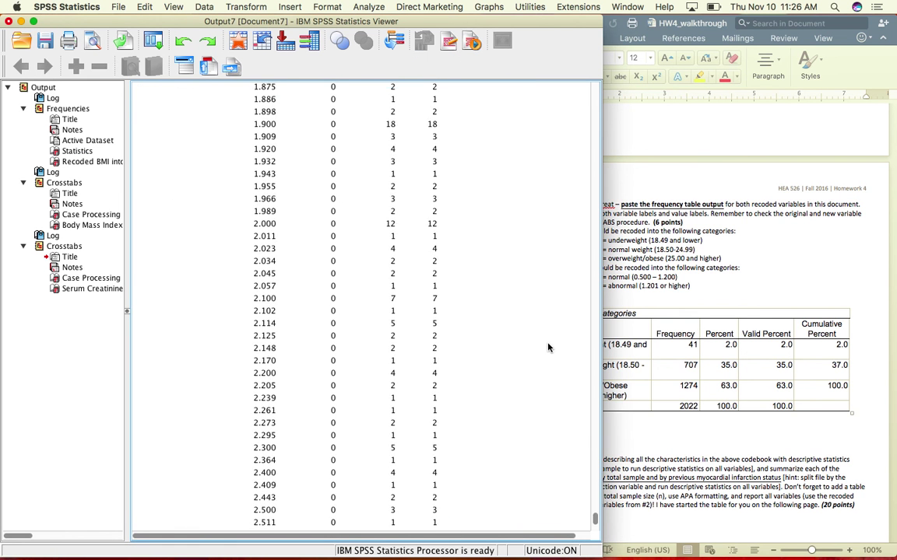
pyautogui.scroll(15, 548, 347)
pyautogui.scroll(10, 548, 347)
pyautogui.scroll(-6, 545, 351)
pyautogui.click(402, 142)
pyautogui.click(297, 250)
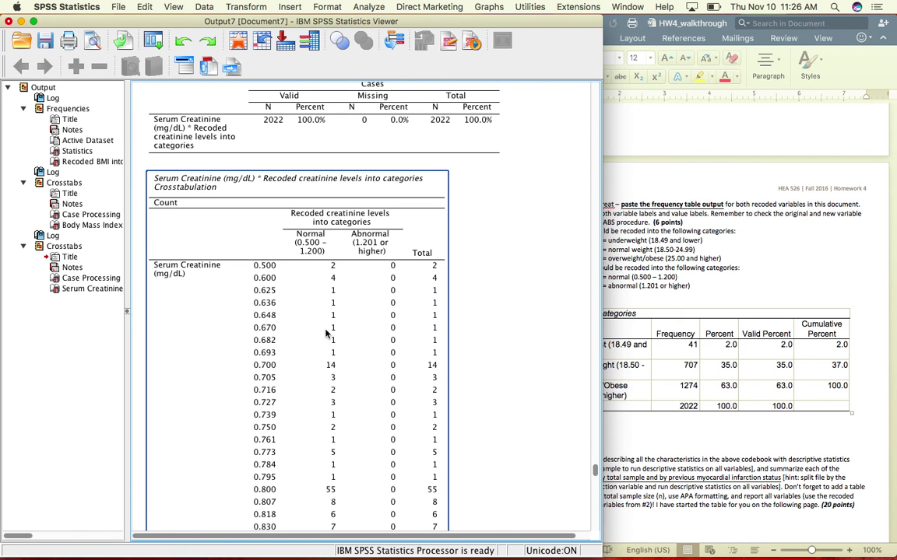
pyautogui.click(258, 268)
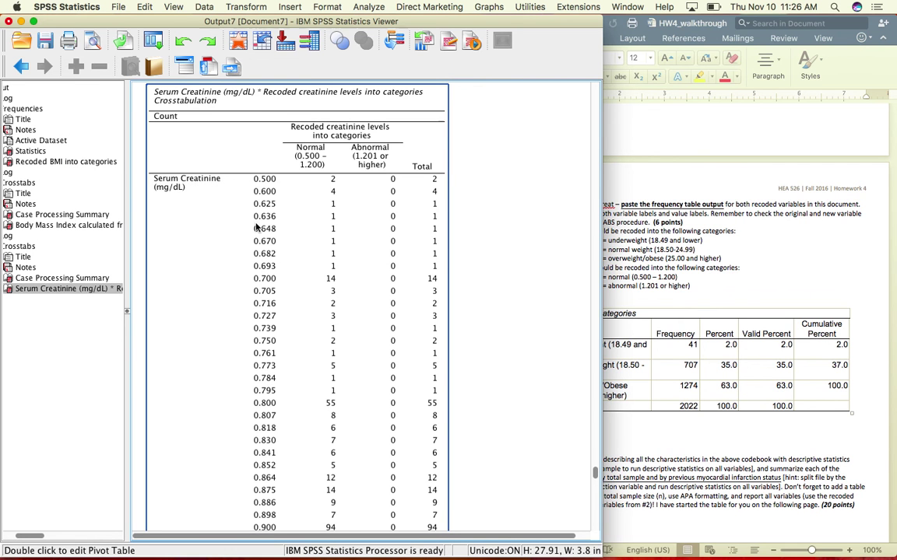
# Step: Examine how the crosstabulation assigns creatinine values to the two categories, especially around the 1.200 cutoff, down to the total row
pyautogui.scroll(-5, 257, 226)
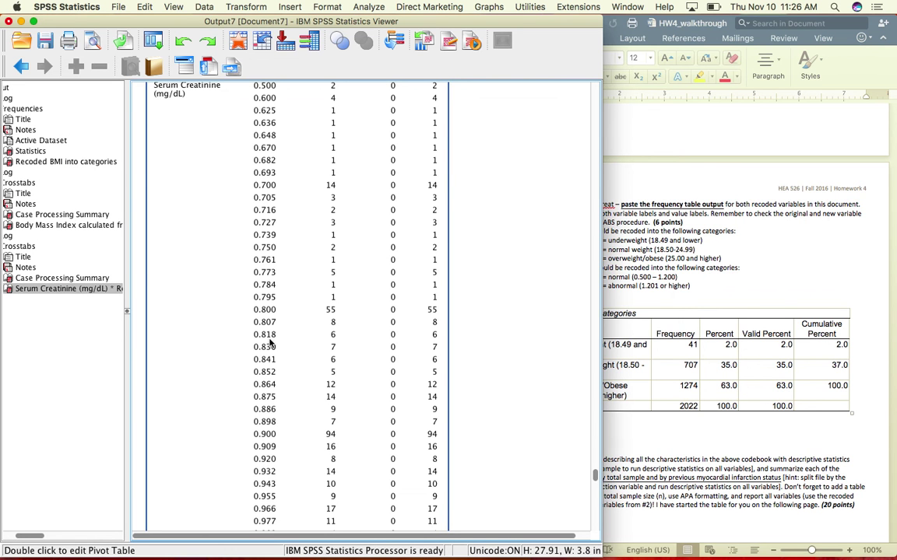
pyautogui.scroll(-20, 267, 448)
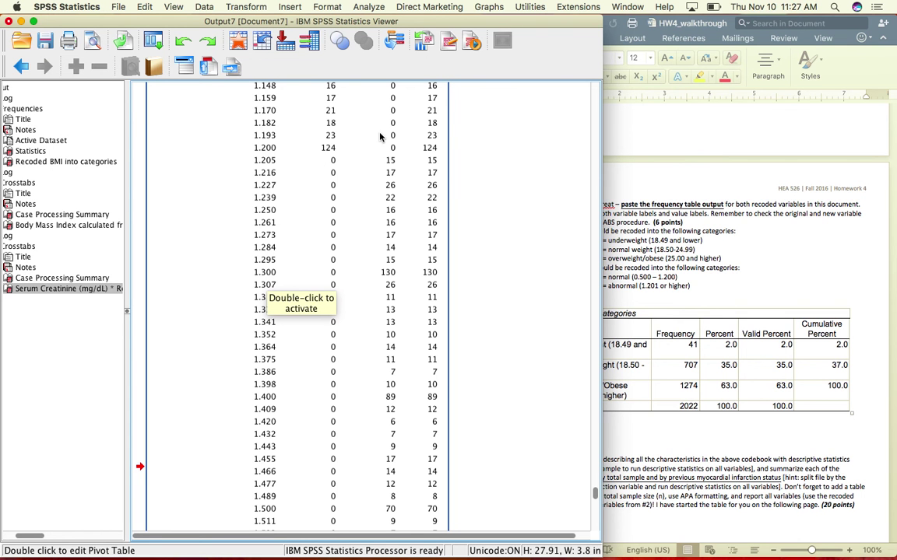
pyautogui.scroll(15, 382, 137)
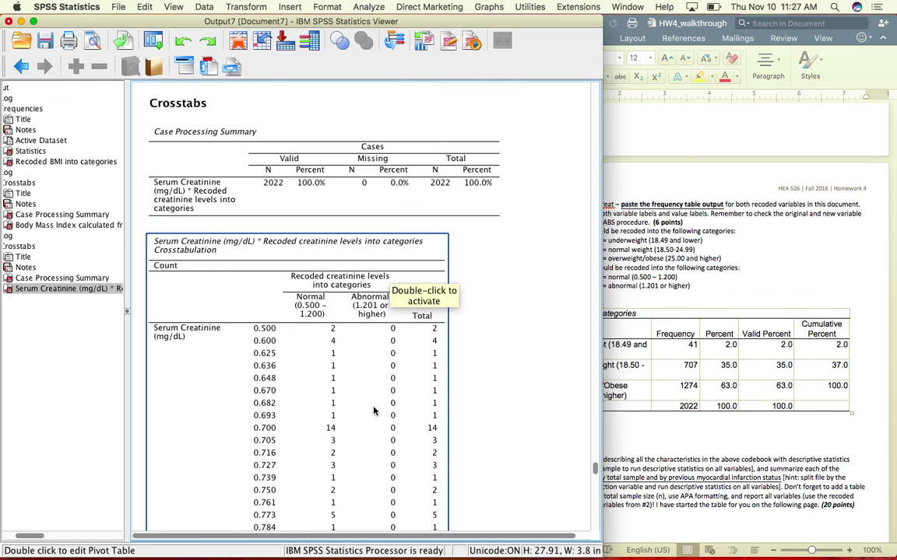
pyautogui.scroll(-20, 370, 382)
pyautogui.scroll(8, 369, 381)
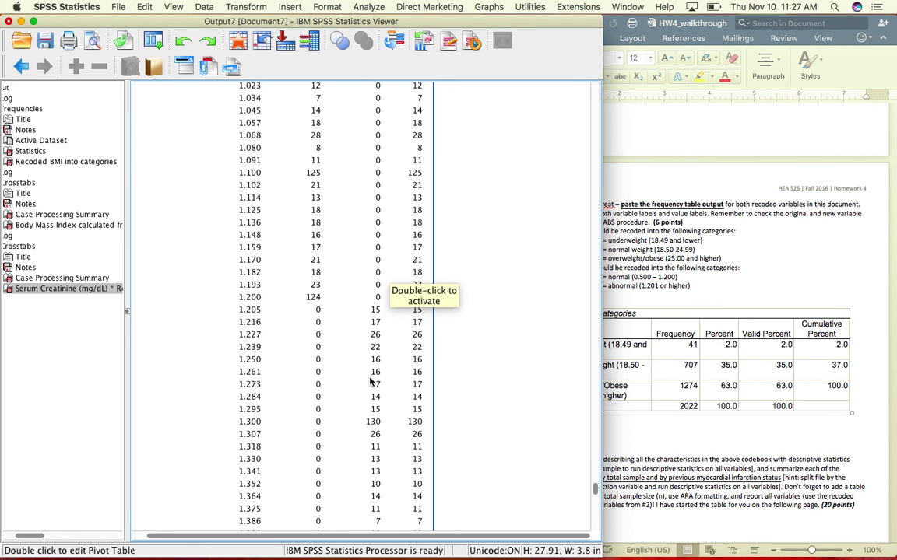
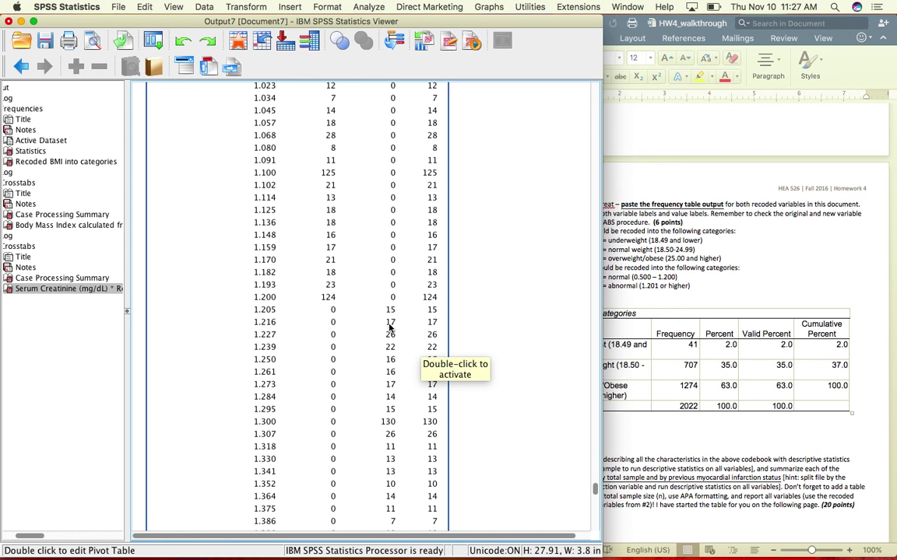
pyautogui.scroll(-15, 390, 345)
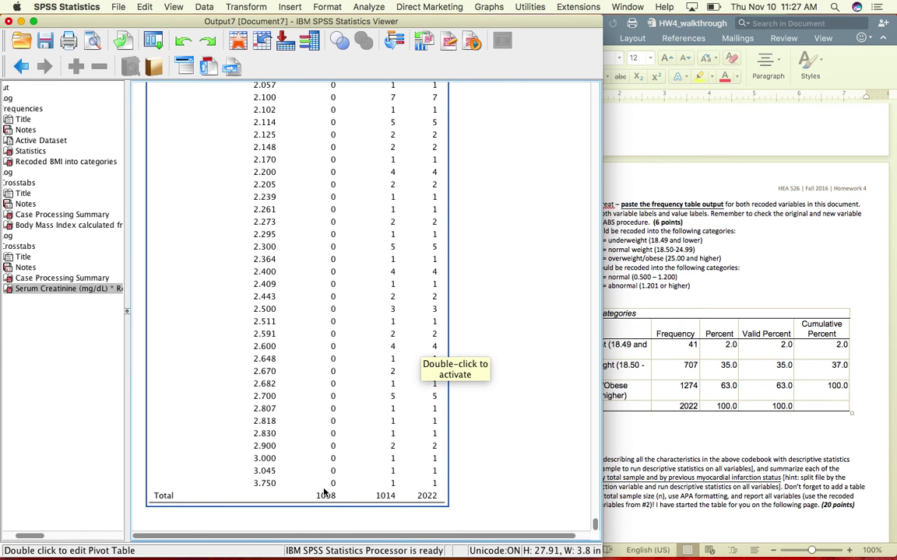
pyautogui.click(532, 441)
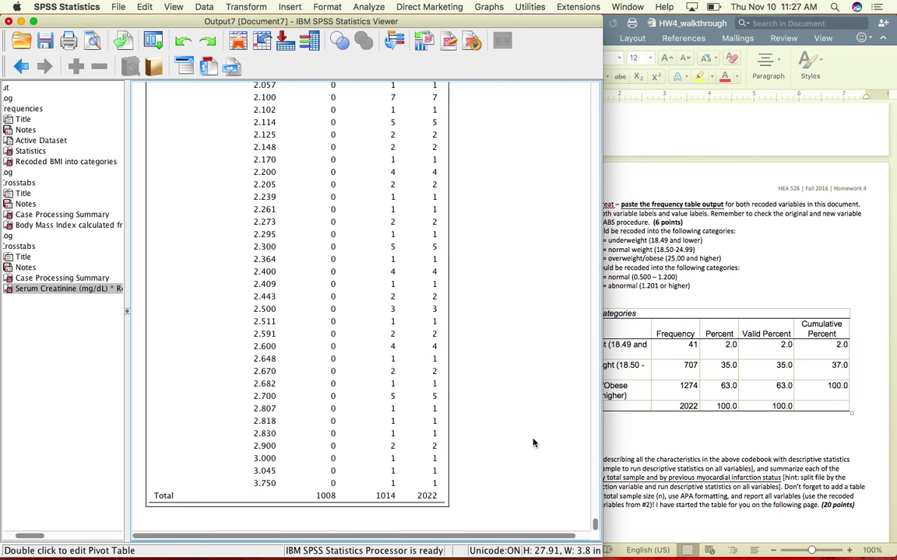
# Step: Compare the creatinine crosstabulation's case summary and category labels with the recode instructions in the Word homework document
pyautogui.scroll(10, 533, 442)
pyautogui.scroll(15, 533, 443)
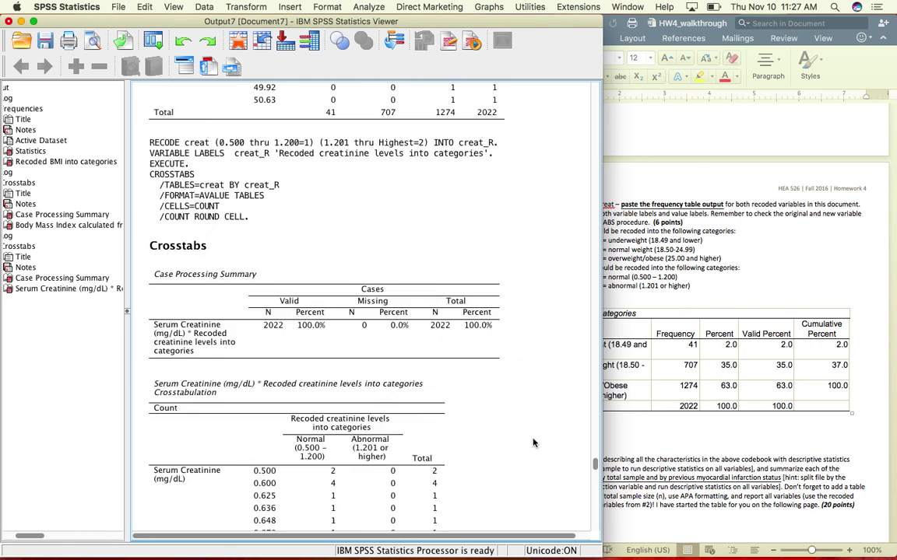
pyautogui.scroll(-8, 533, 443)
pyautogui.click(429, 172)
pyautogui.click(269, 301)
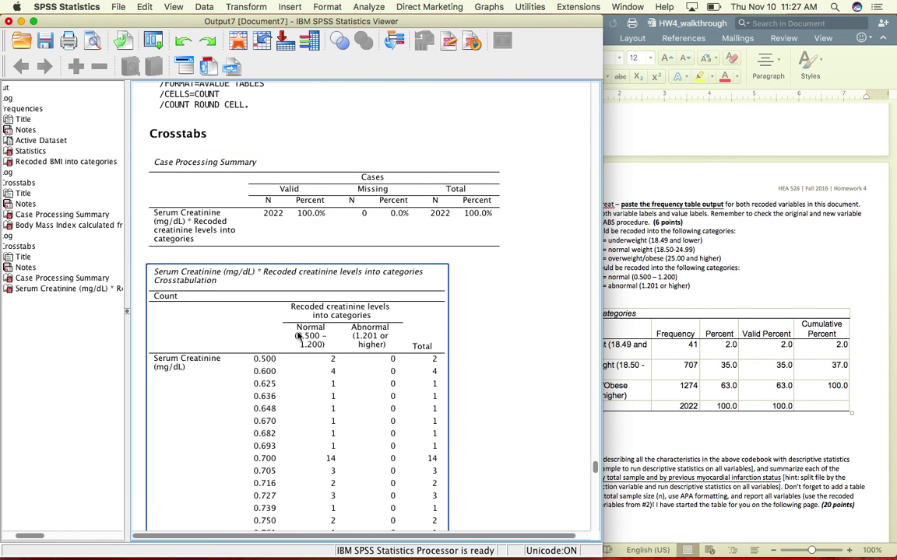
pyautogui.click(367, 226)
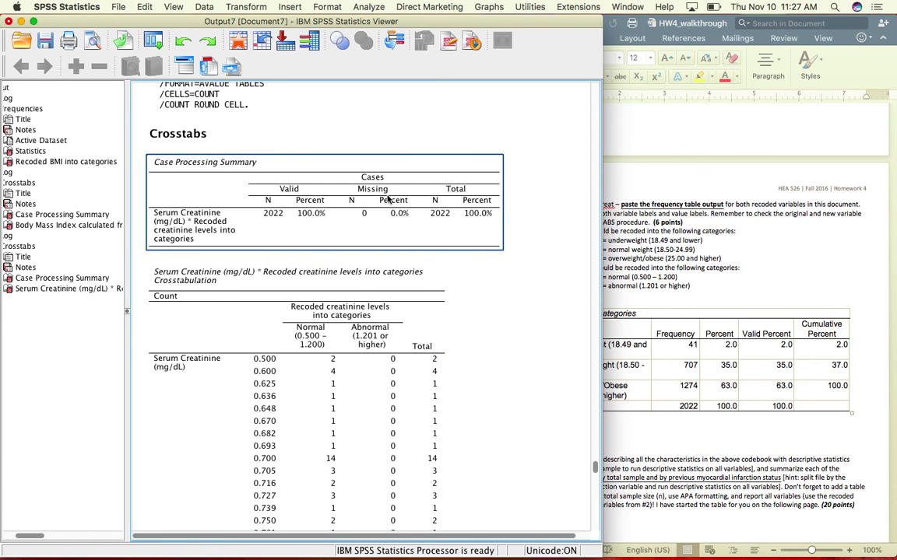
pyautogui.click(427, 285)
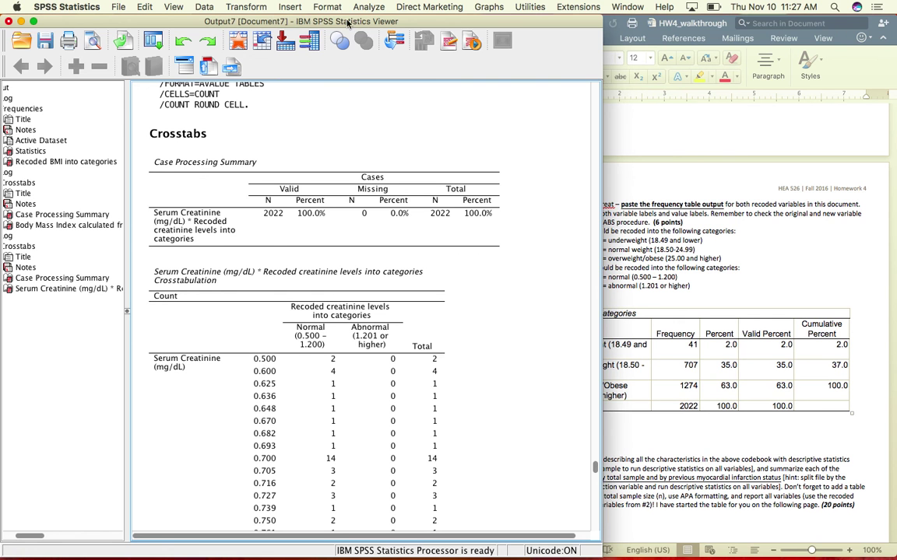
pyautogui.click(652, 230)
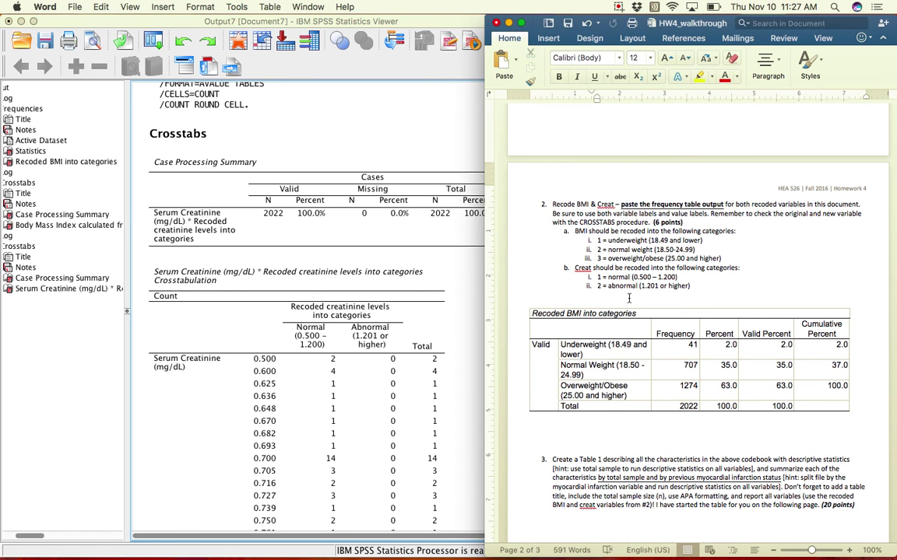
pyautogui.click(403, 251)
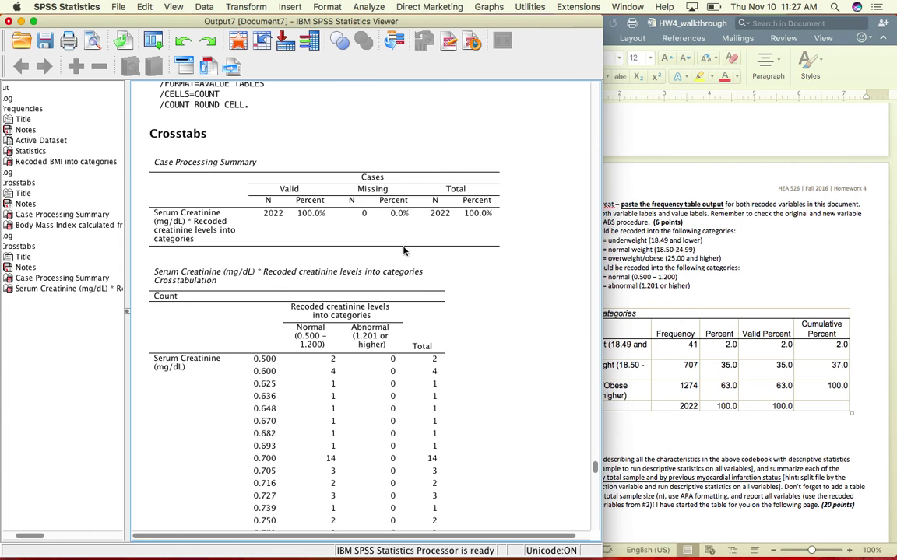
# Step: Run Frequencies on creat_R in SPSS, with BMI_R removed from the variables
pyautogui.click(368, 7)
pyautogui.moveTo(374, 39)
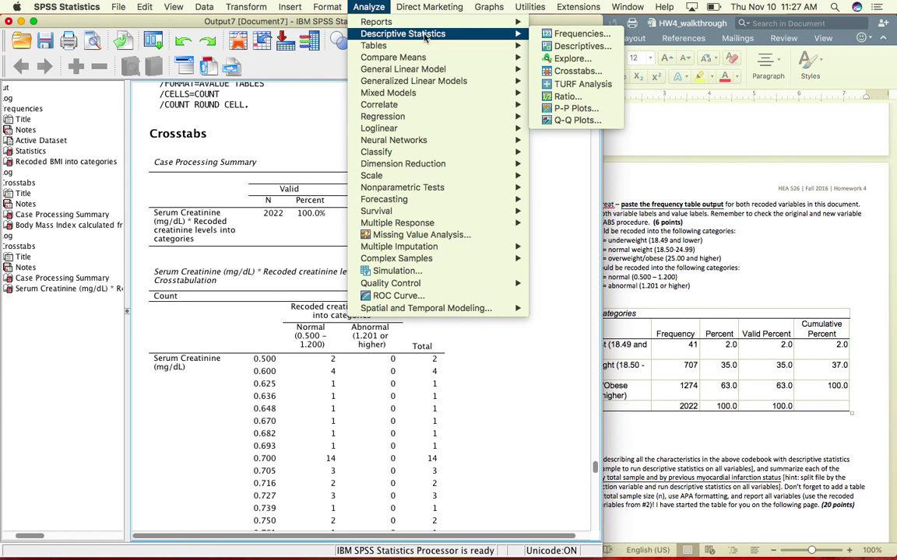
pyautogui.click(582, 33)
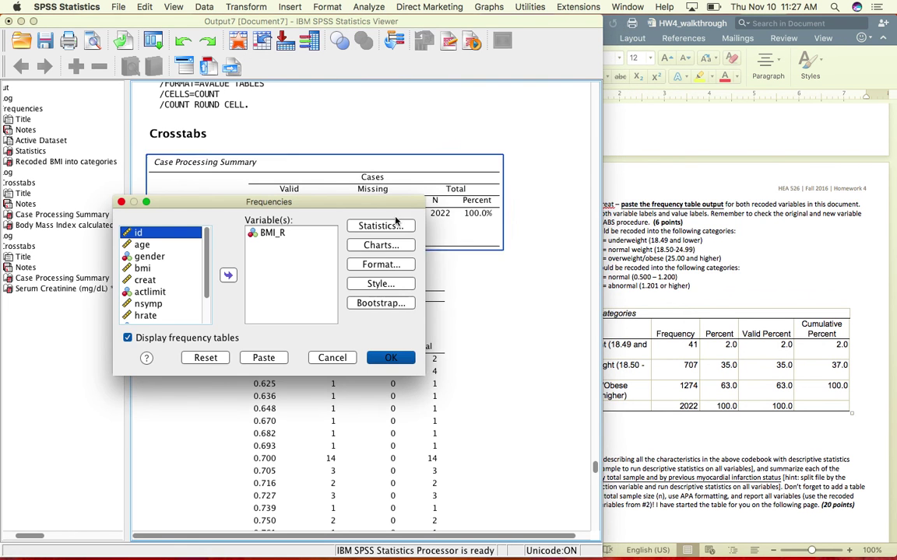
pyautogui.click(280, 232)
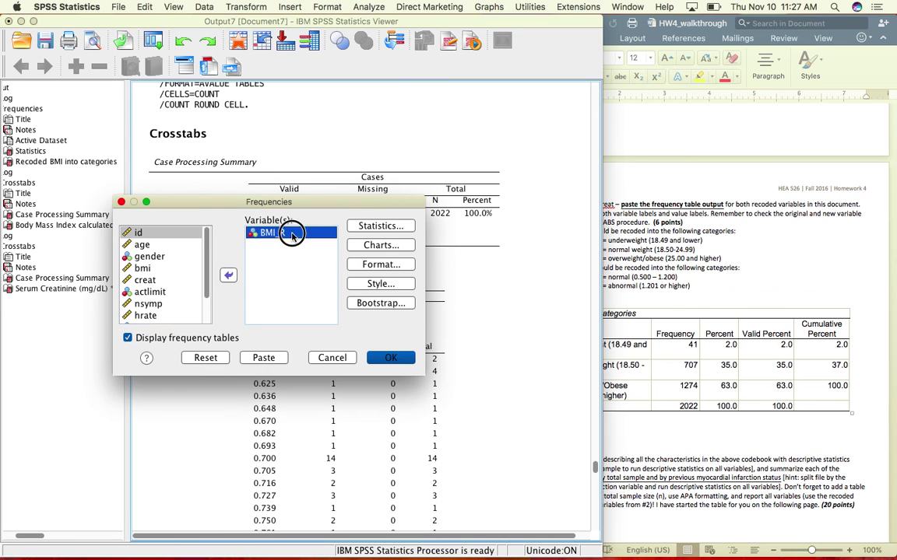
pyautogui.click(227, 276)
pyautogui.scroll(-1, 207, 276)
pyautogui.click(179, 317)
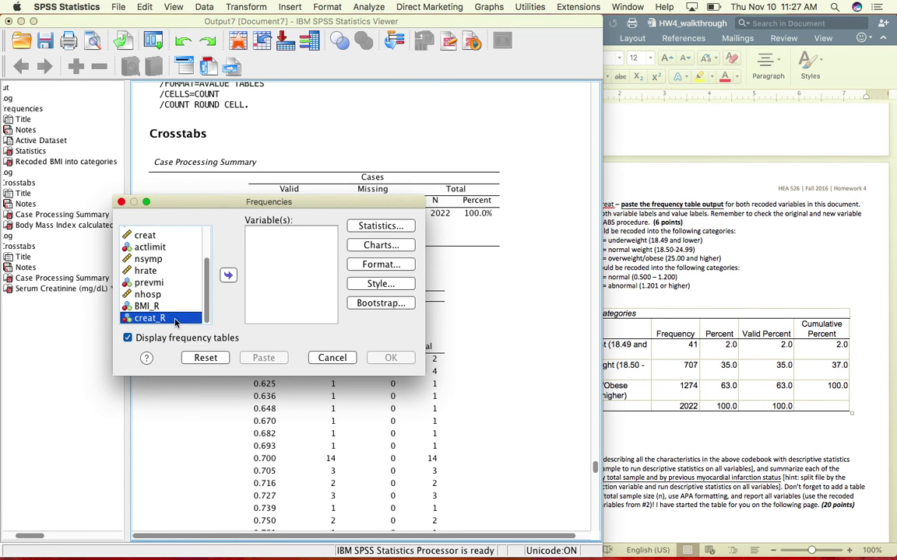
pyautogui.click(229, 278)
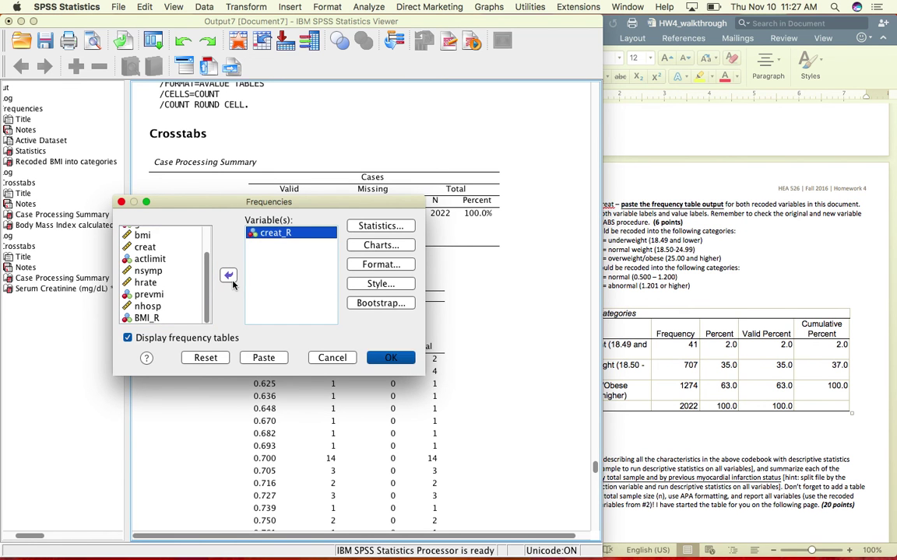
pyautogui.click(386, 361)
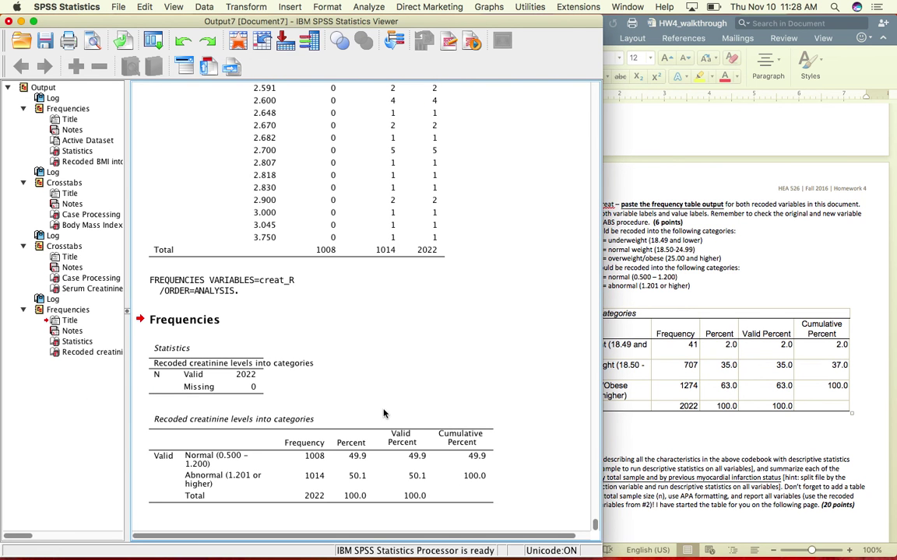
# Step: Copy the recoded creatinine frequency table from the SPSS output and paste it below the BMI table in Word
pyautogui.click(199, 342)
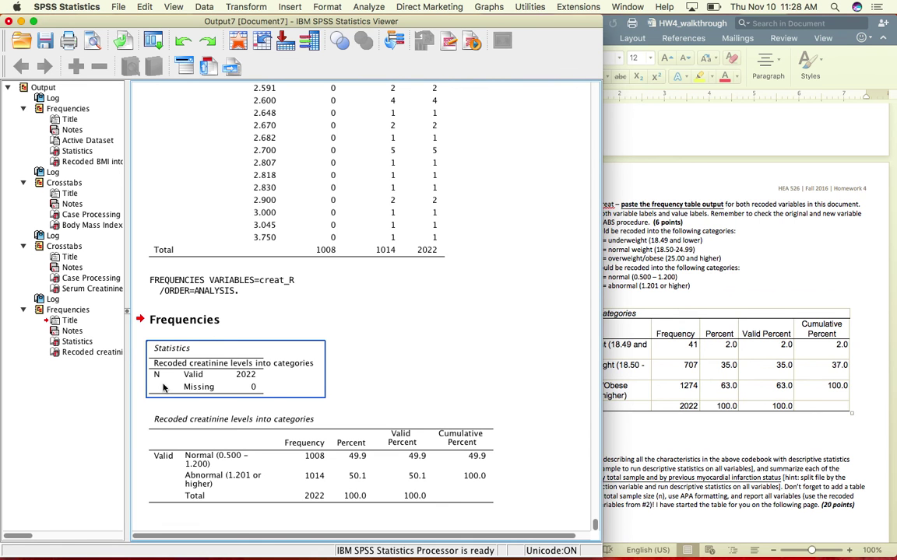
pyautogui.click(284, 402)
pyautogui.click(260, 394)
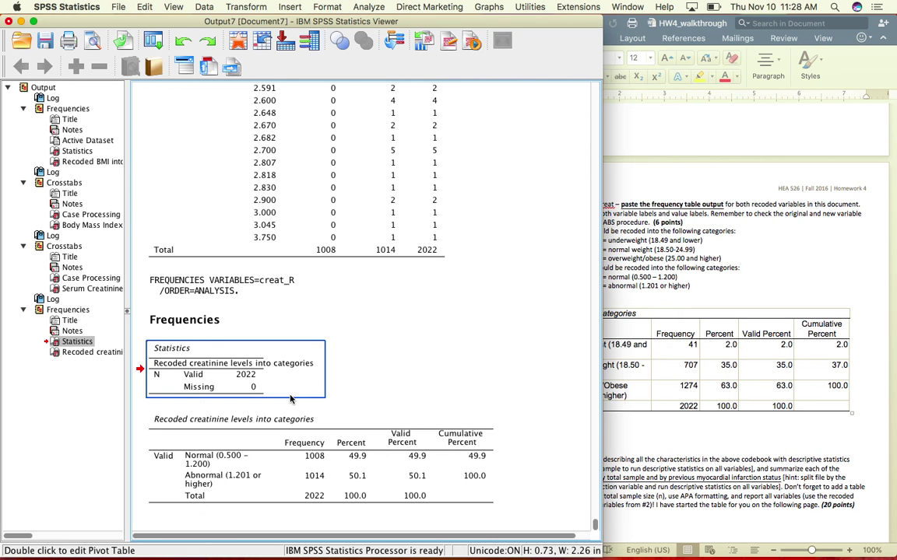
pyautogui.click(209, 471)
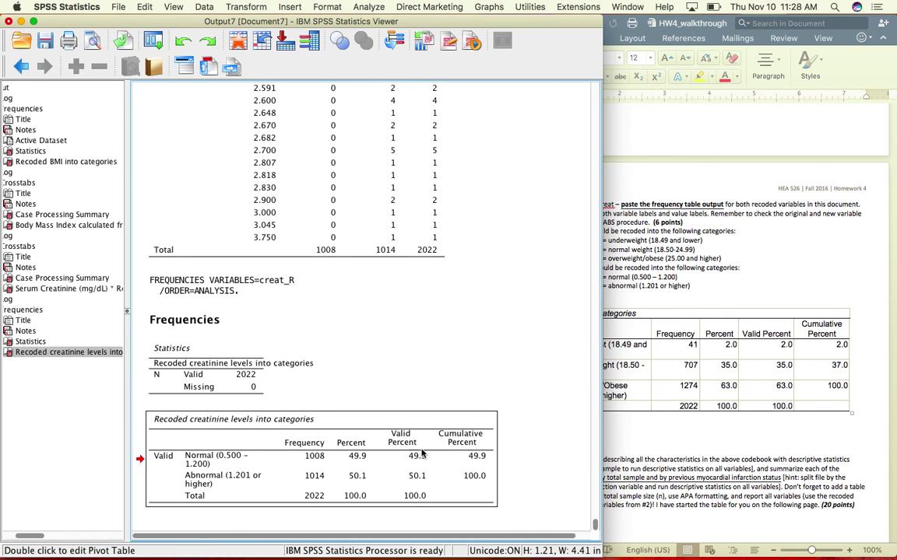
pyautogui.click(755, 413)
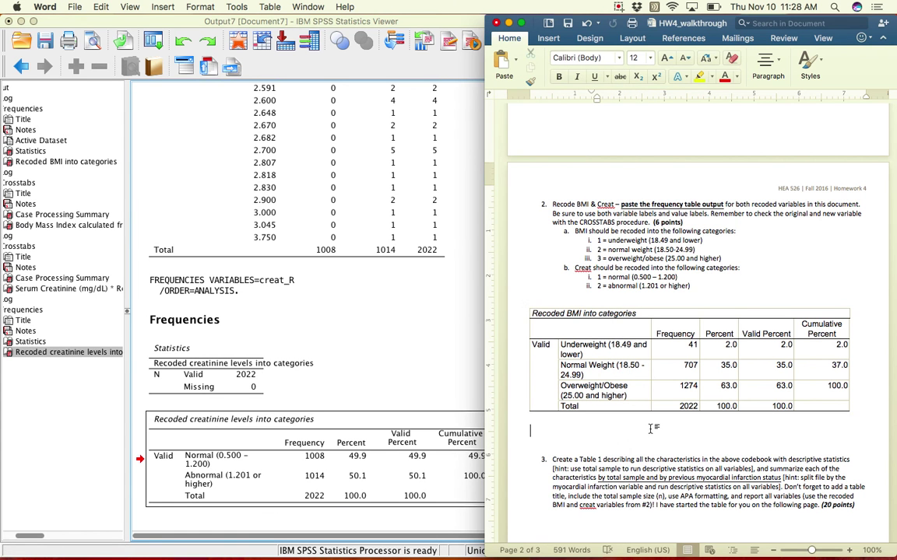
pyautogui.press('super+v')
pyautogui.scroll(-3, 632, 441)
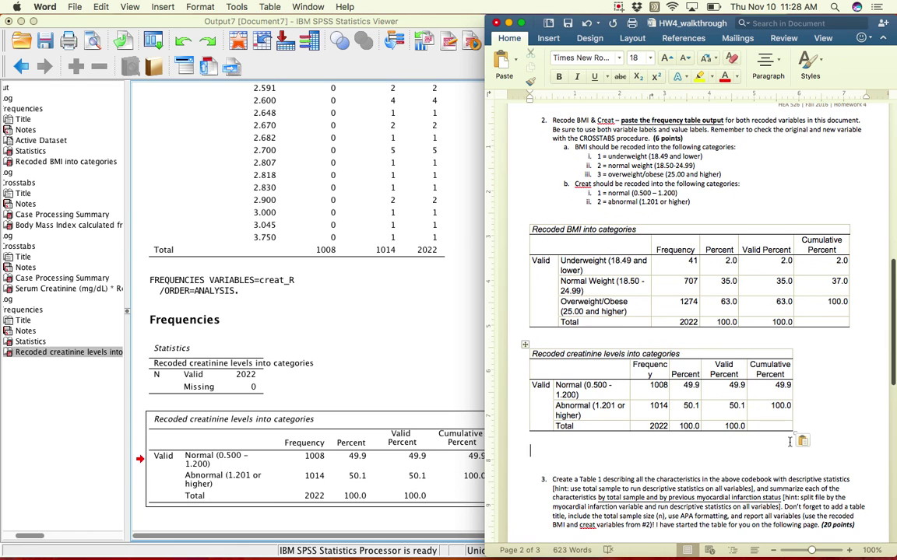
# Step: Widen the pasted creatinine table so it roughly matches the width of the BMI table above it
pyautogui.doubleClick(793, 431)
pyautogui.click(671, 436)
pyautogui.click(546, 342)
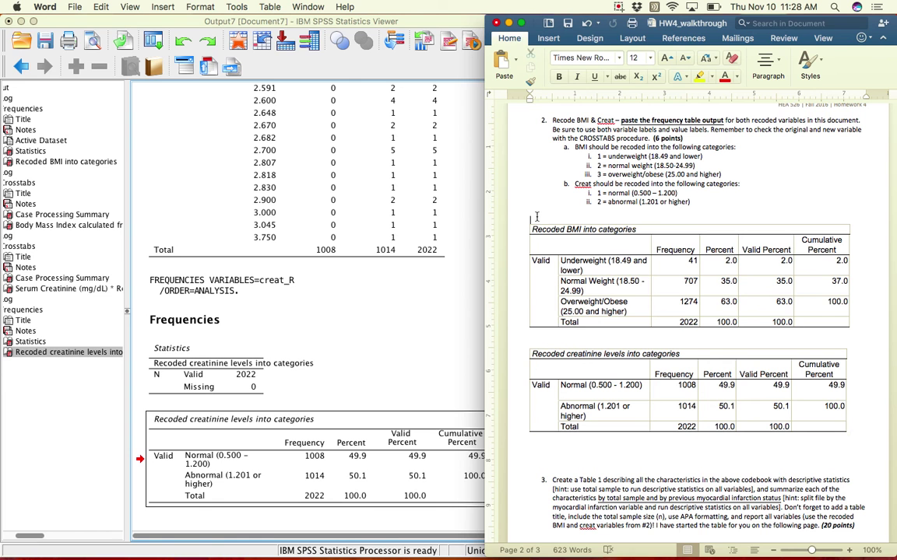
pyautogui.click(541, 341)
pyautogui.click(657, 229)
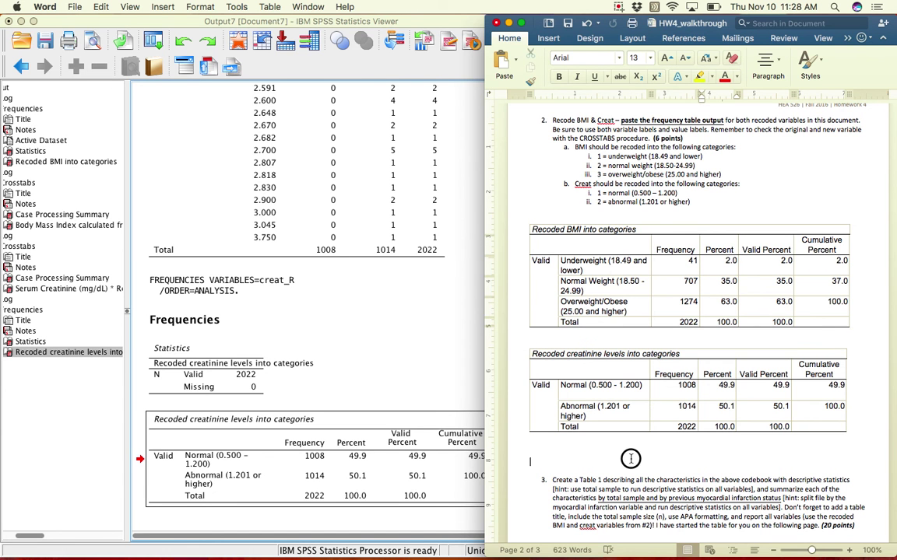
# Step: Read question 3 and extend the Table 1 title with "Descriptive Statistics for a sample from the DIG study (n="
pyautogui.click(632, 461)
pyautogui.scroll(-10, 631, 462)
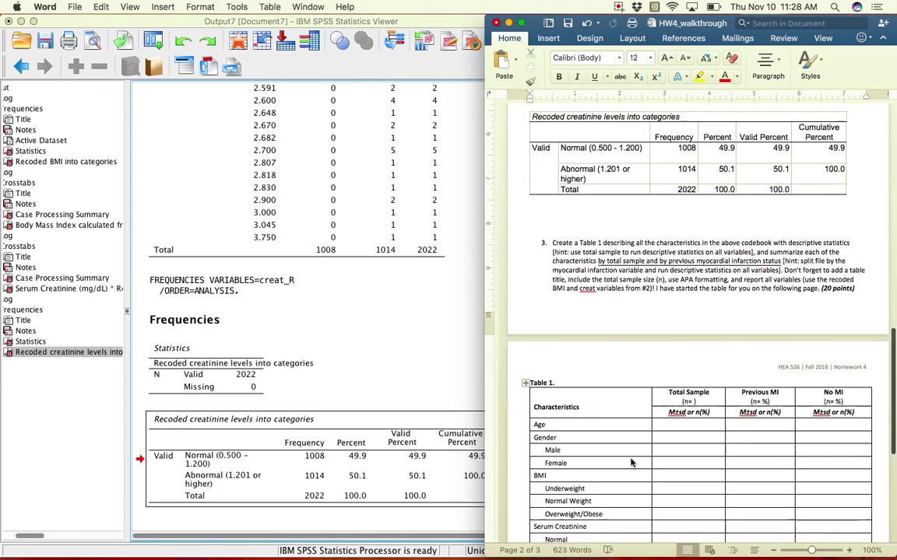
pyautogui.scroll(-1, 631, 463)
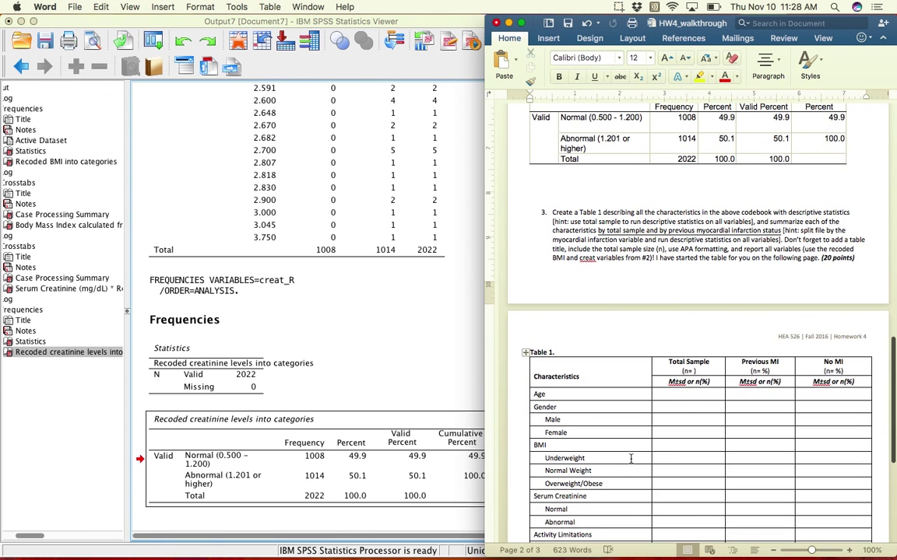
pyautogui.scroll(-5, 592, 225)
pyautogui.click(623, 182)
pyautogui.scroll(3, 657, 207)
pyautogui.scroll(-4, 657, 206)
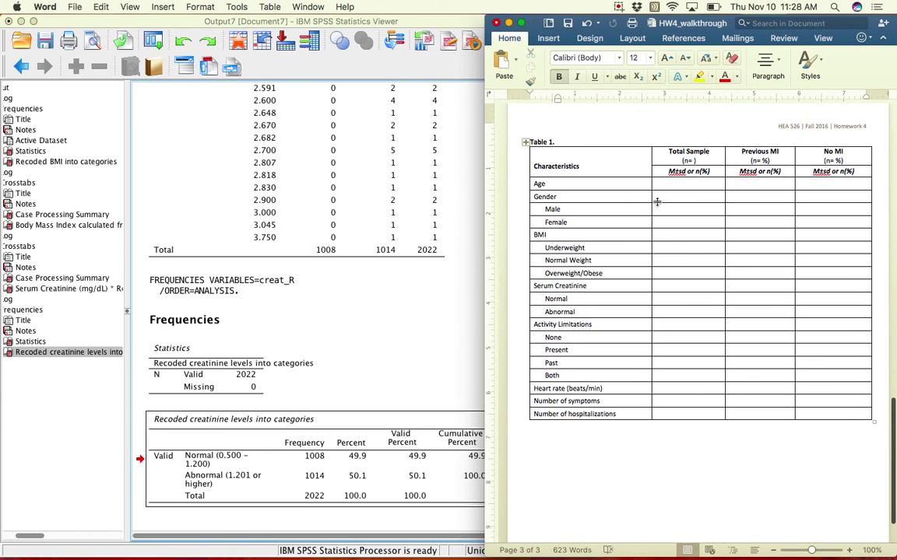
pyautogui.click(576, 142)
pyautogui.click(602, 140)
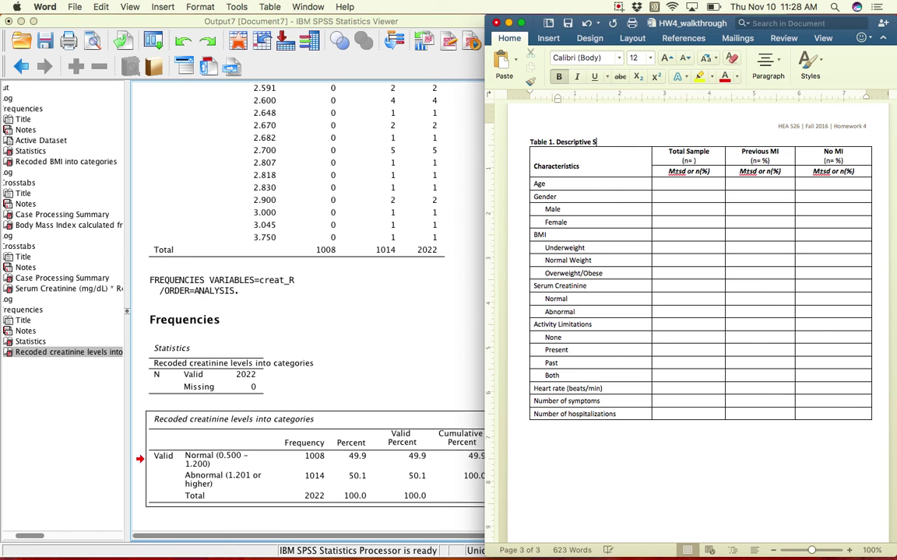
pyautogui.write('sample from teh')
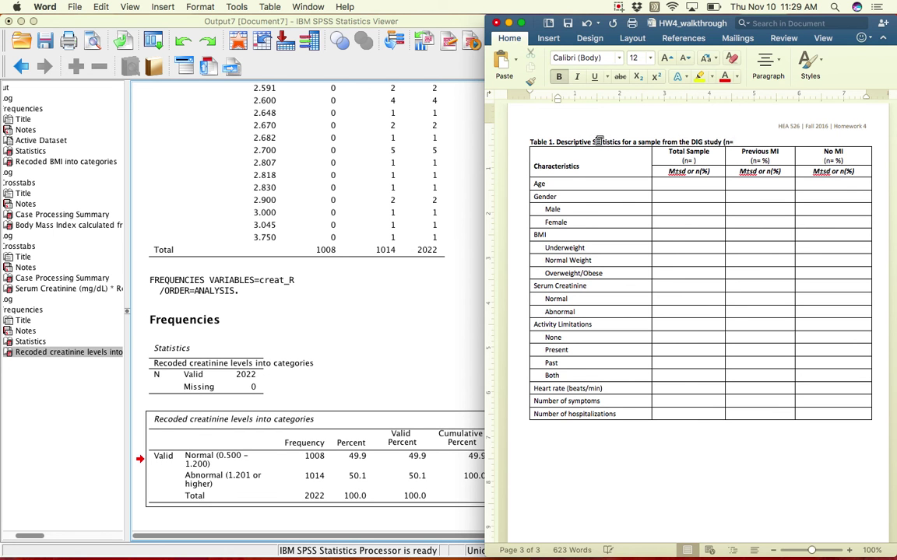
# Step: Switch to SPSS and run Frequencies on the id variable in place of creat_R
pyautogui.click(337, 321)
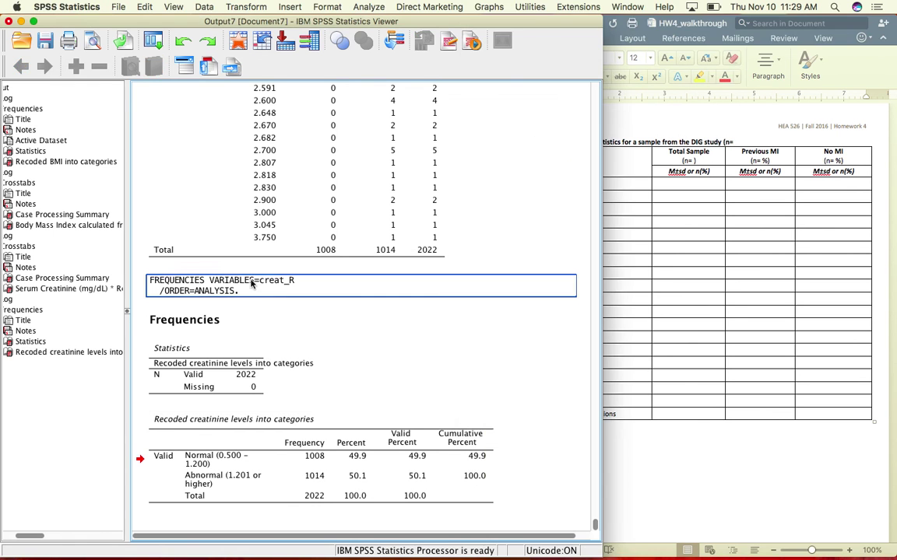
pyautogui.click(289, 6)
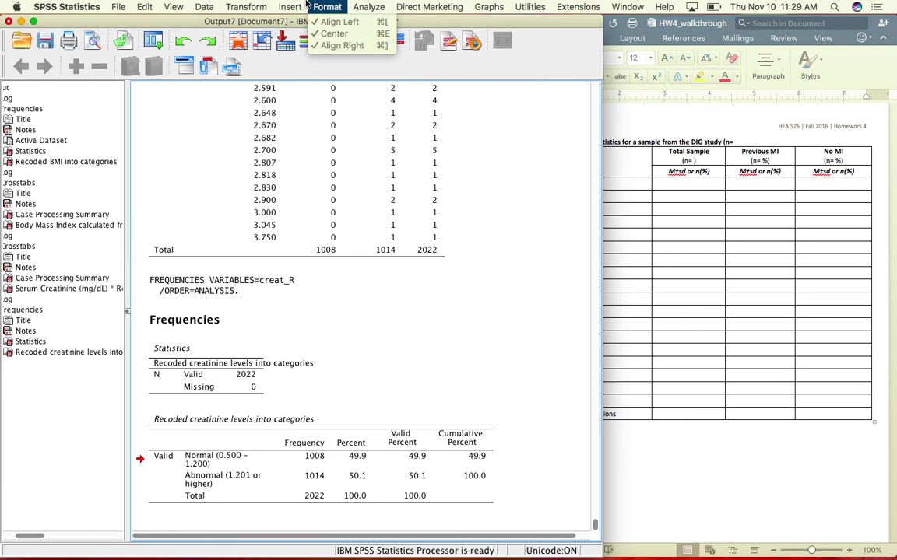
pyautogui.moveTo(436, 33)
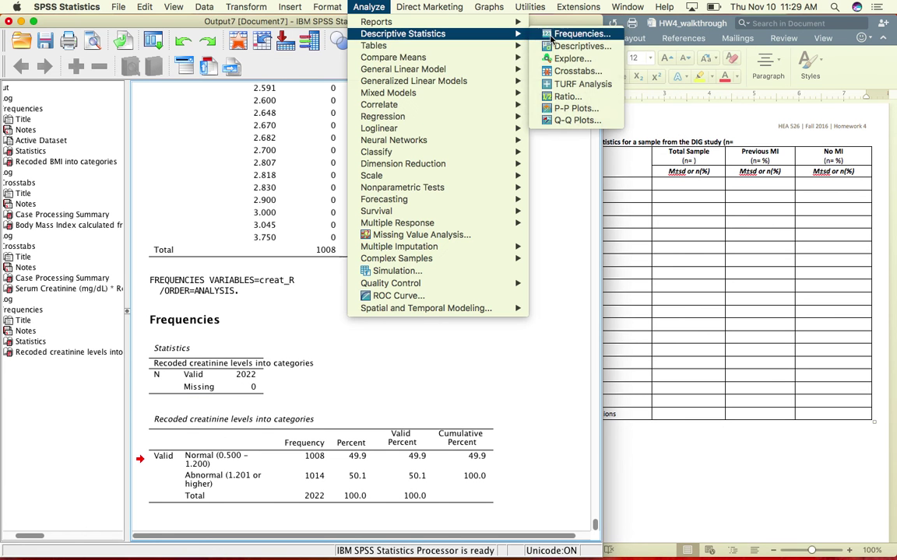
pyautogui.click(615, 32)
pyautogui.click(272, 234)
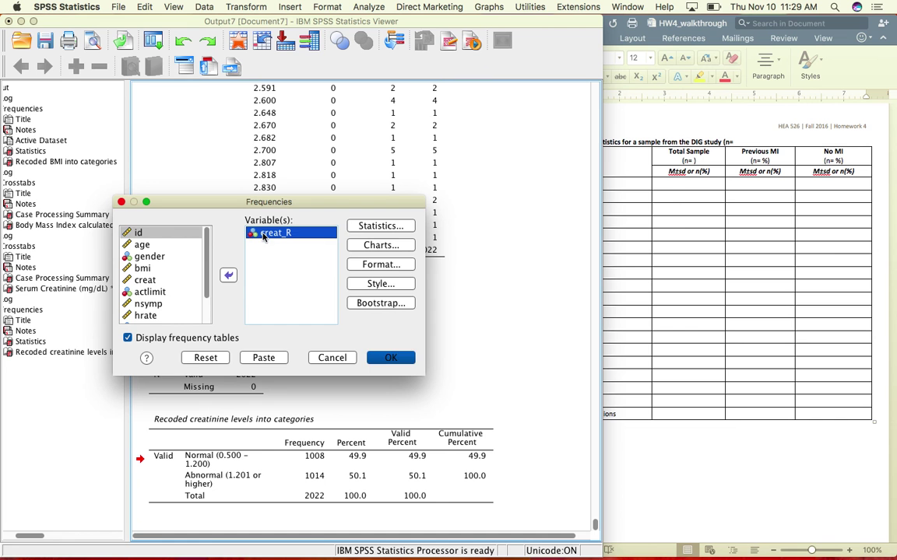
pyautogui.click(228, 274)
pyautogui.scroll(5, 199, 262)
pyautogui.click(160, 232)
pyautogui.click(228, 275)
pyautogui.click(391, 359)
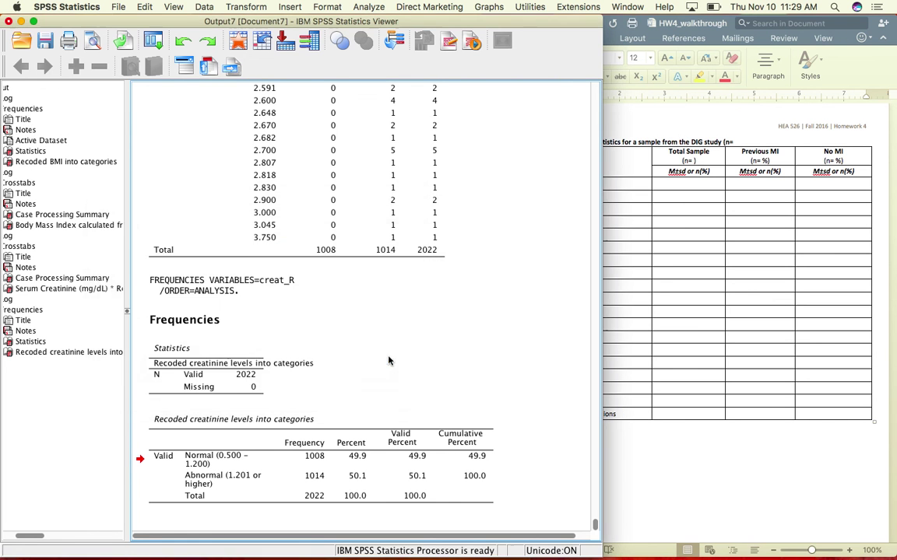
# Step: Find the valid N in the Patient ID statistics and complete the Table 1 title in Word with "2022)"
pyautogui.click(238, 156)
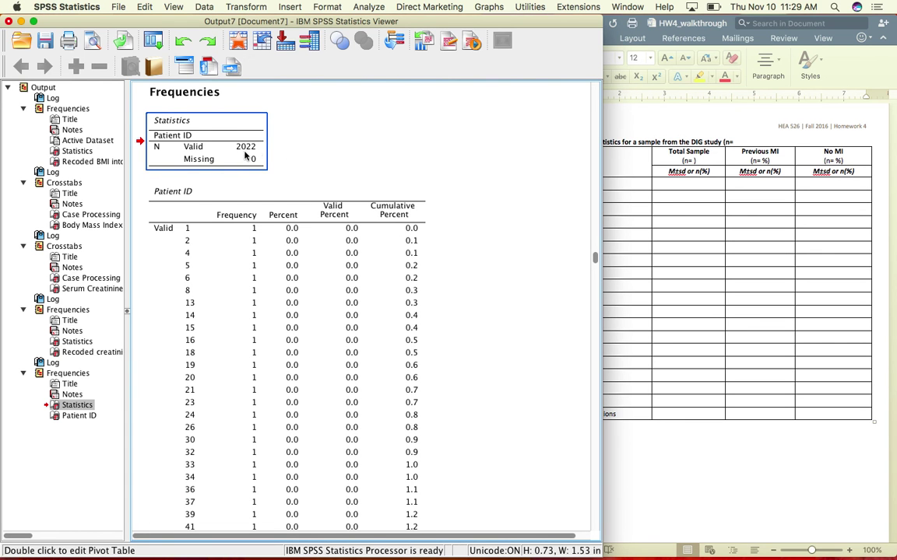
pyautogui.click(493, 169)
pyautogui.click(627, 208)
pyautogui.write('2022')
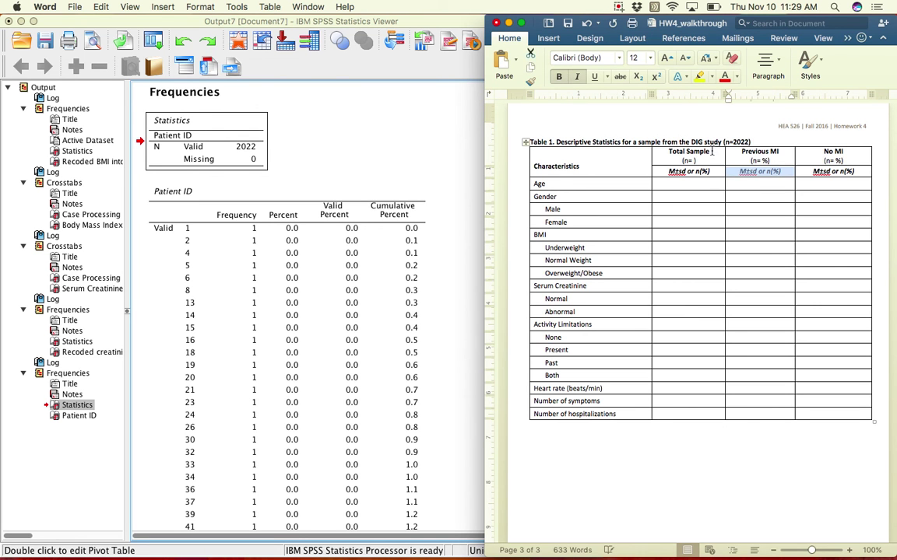
# Step: Check the completed Table 1 title and widen the Word window over the SPSS output
pyautogui.click(558, 140)
pyautogui.moveTo(558, 140); pyautogui.dragTo(751, 143)
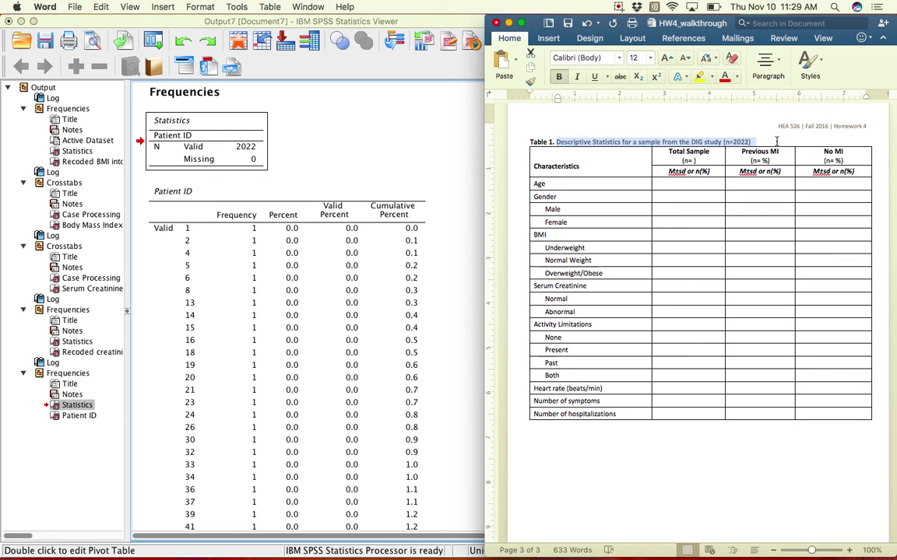
pyautogui.click(750, 142)
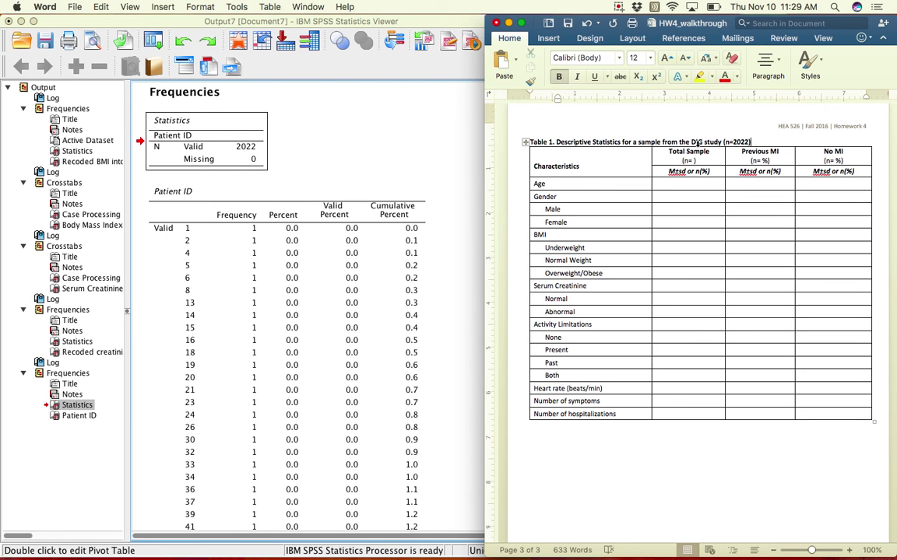
pyautogui.click(576, 172)
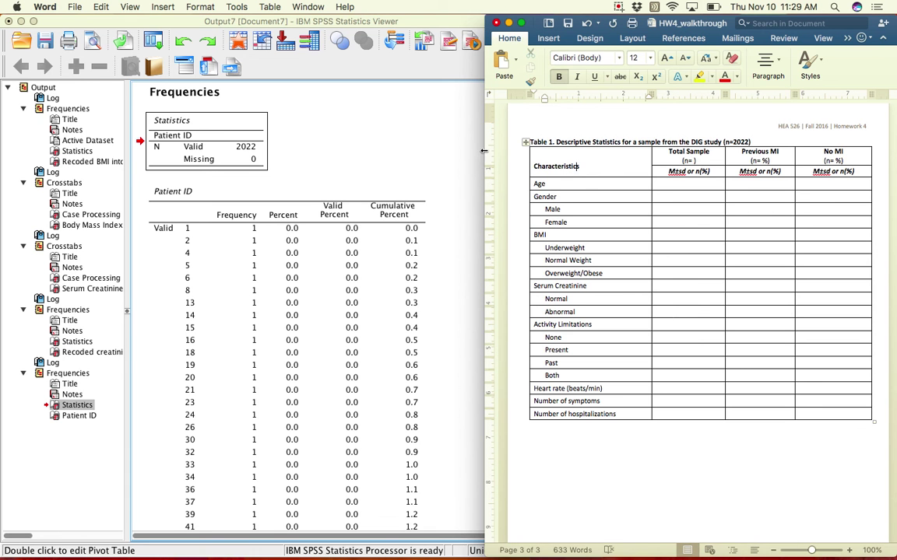
pyautogui.moveTo(484, 555); pyautogui.dragTo(357, 544)
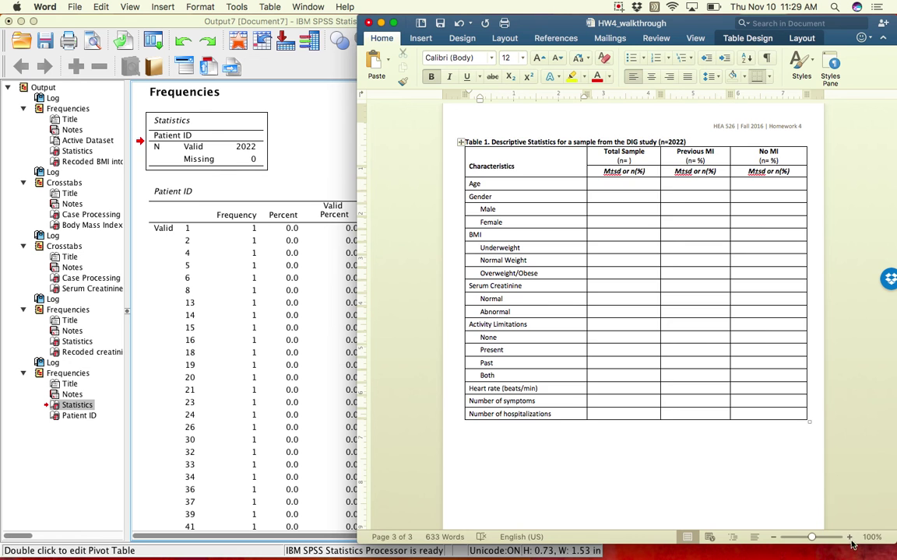
# Step: Remove all borders from the whole of Table 1, including its header rows
pyautogui.click(849, 537)
pyautogui.click(850, 537)
pyautogui.click(849, 537)
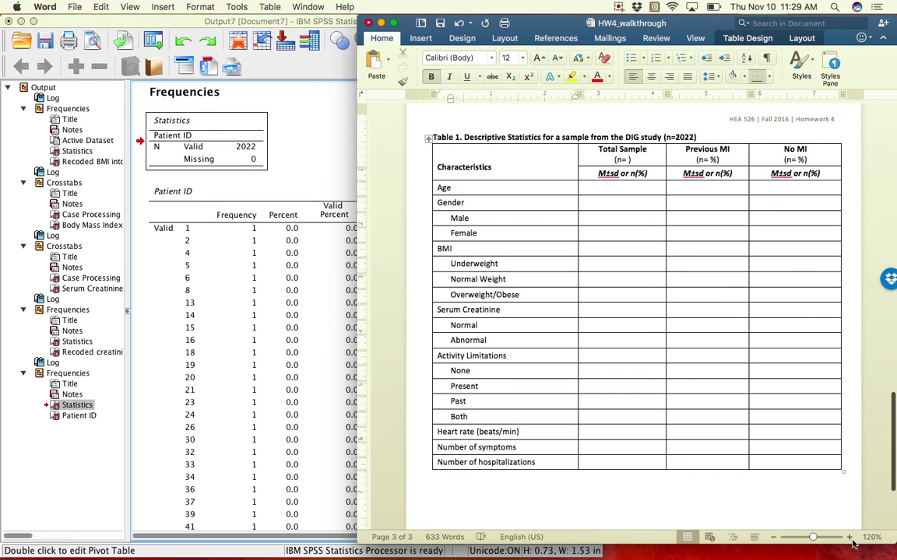
pyautogui.click(484, 153)
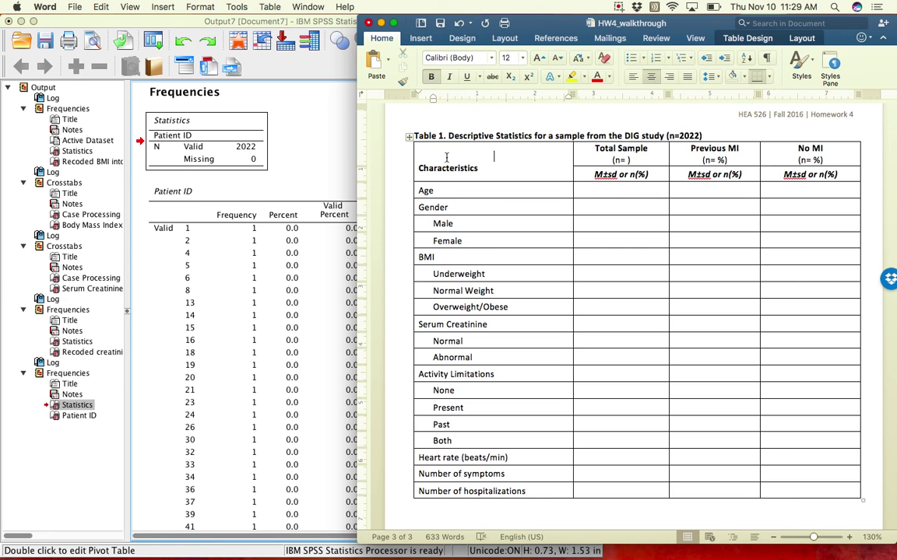
pyautogui.moveTo(447, 157); pyautogui.dragTo(791, 486)
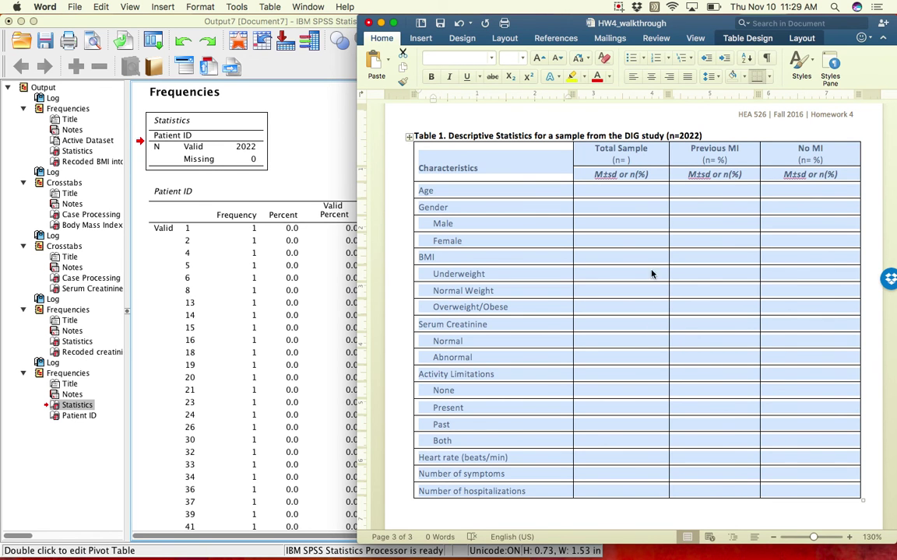
pyautogui.click(768, 77)
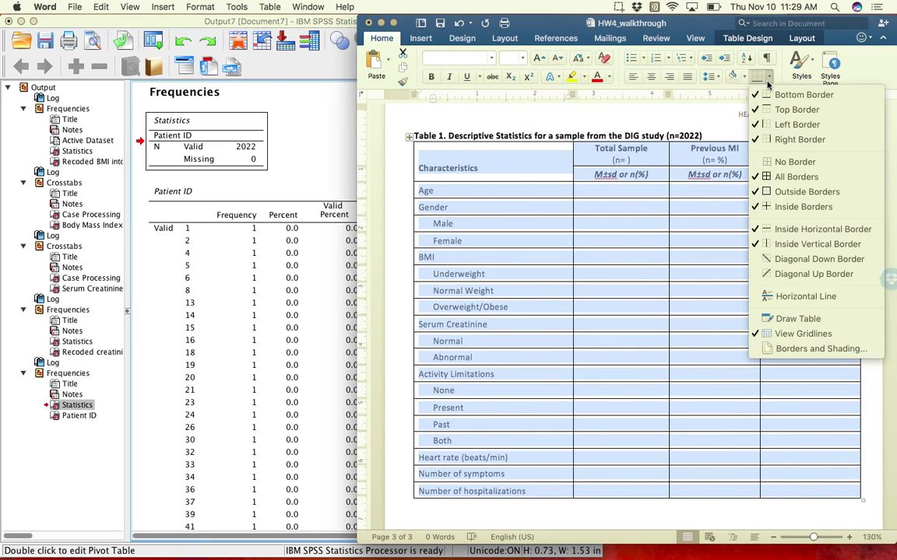
pyautogui.click(795, 161)
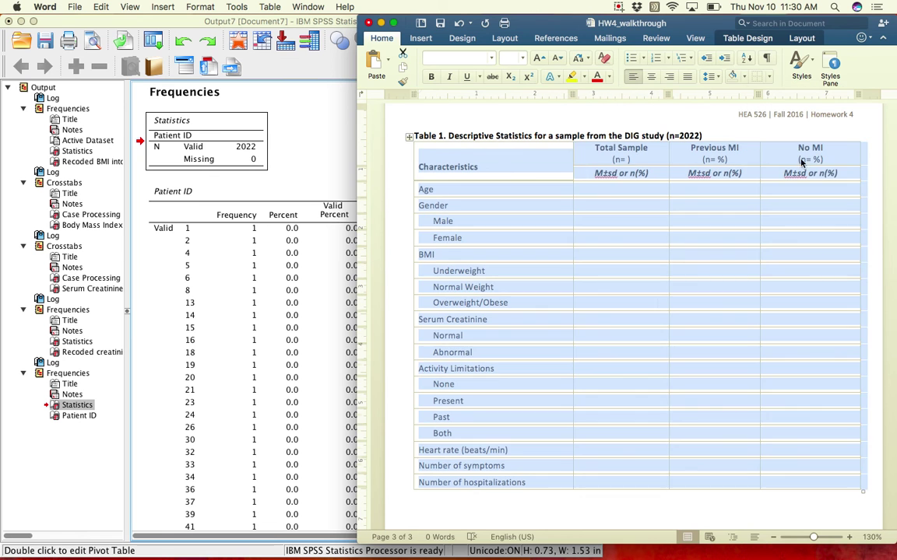
pyautogui.click(646, 502)
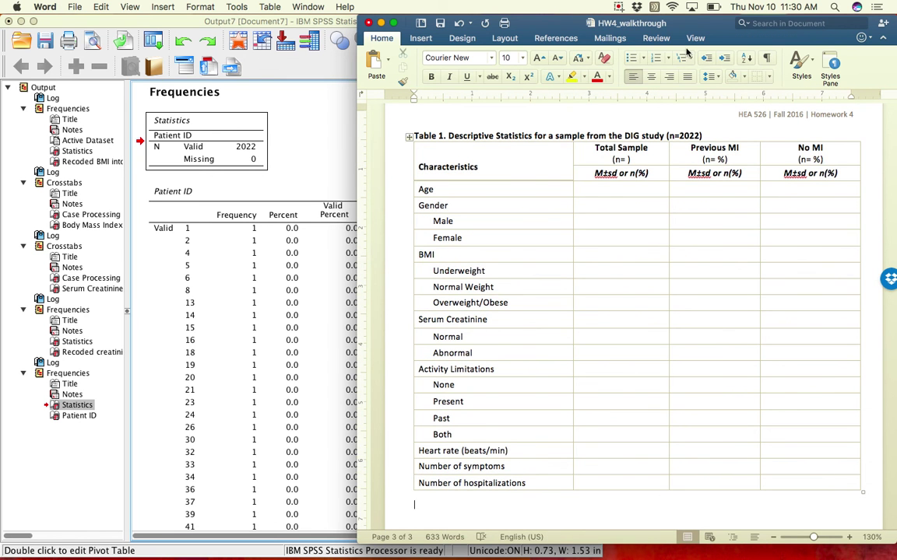
# Step: Turn off the display of table gridlines for Table 1
pyautogui.click(541, 163)
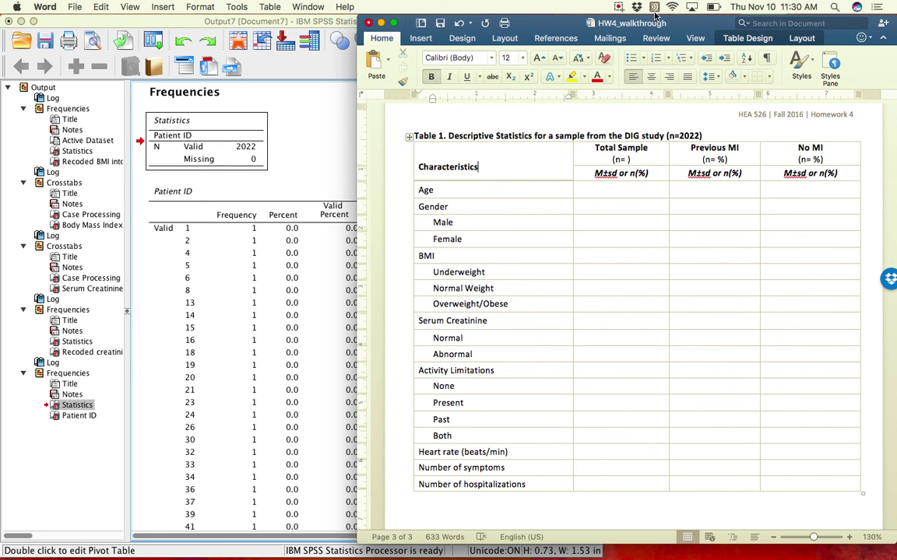
pyautogui.click(747, 38)
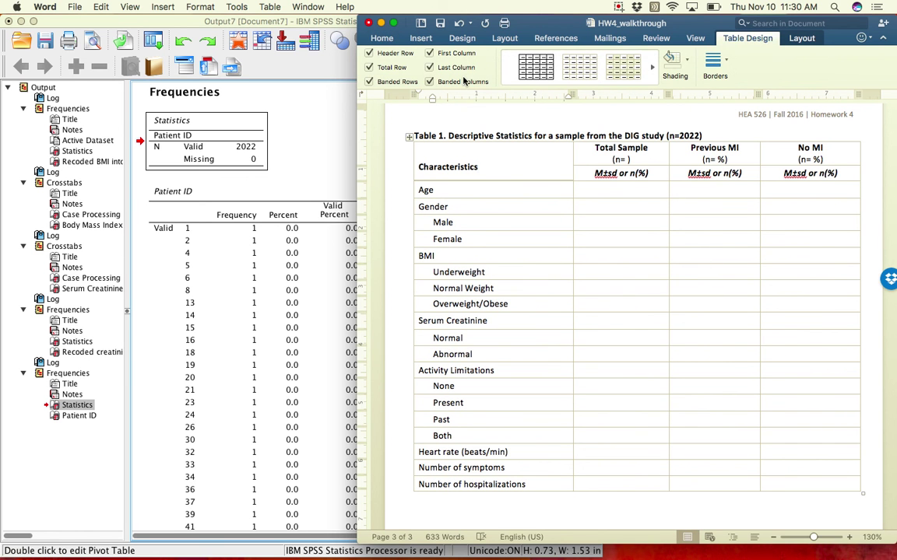
pyautogui.click(801, 39)
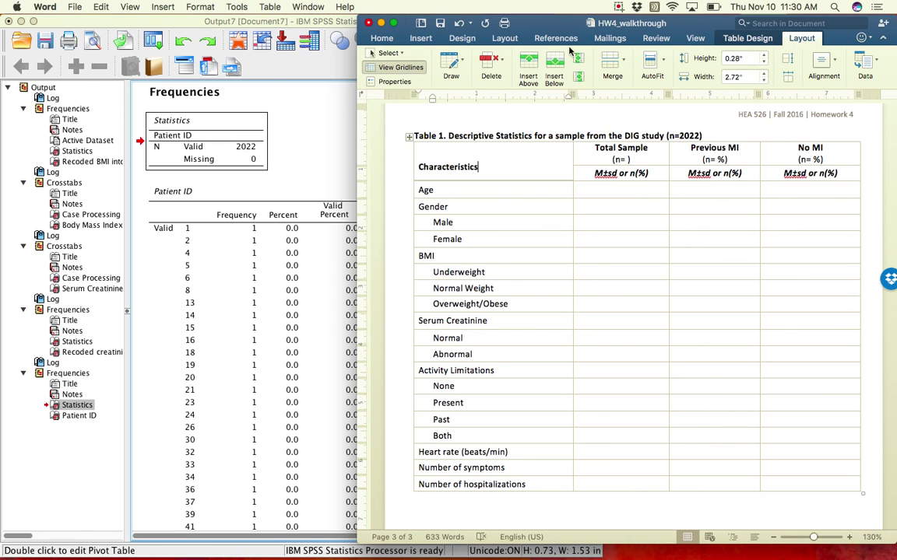
pyautogui.click(390, 68)
pyautogui.click(511, 153)
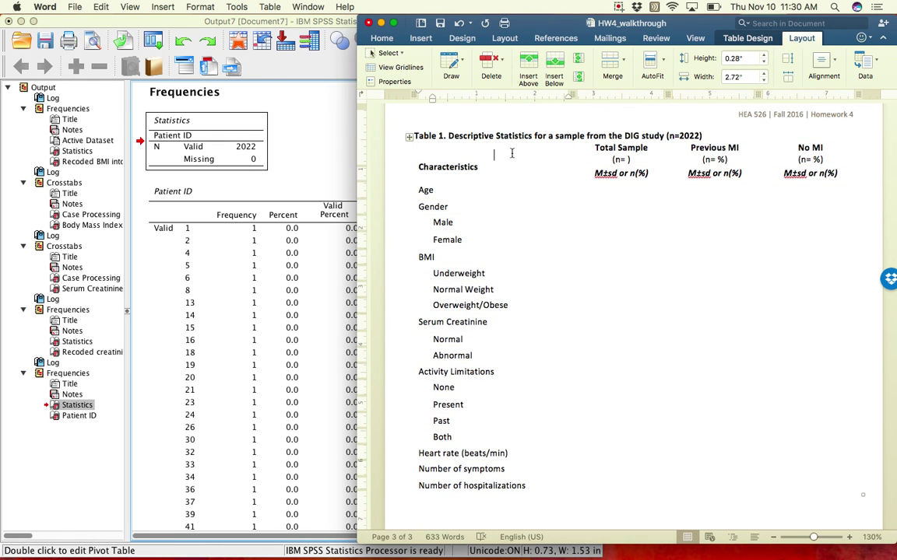
# Step: Add a top border and a bottom border to the header rows of Table 1
pyautogui.scroll(1, 511, 155)
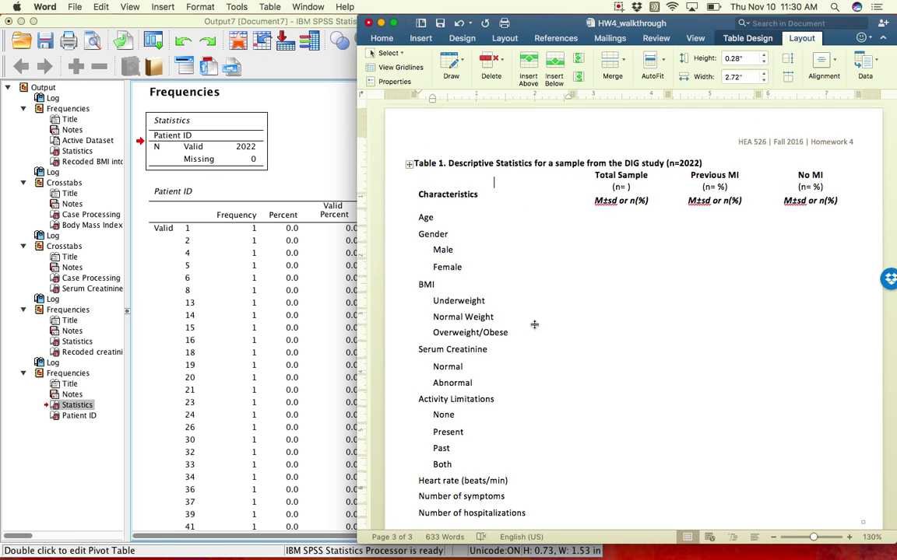
pyautogui.click(462, 164)
pyautogui.moveTo(462, 165); pyautogui.dragTo(808, 179)
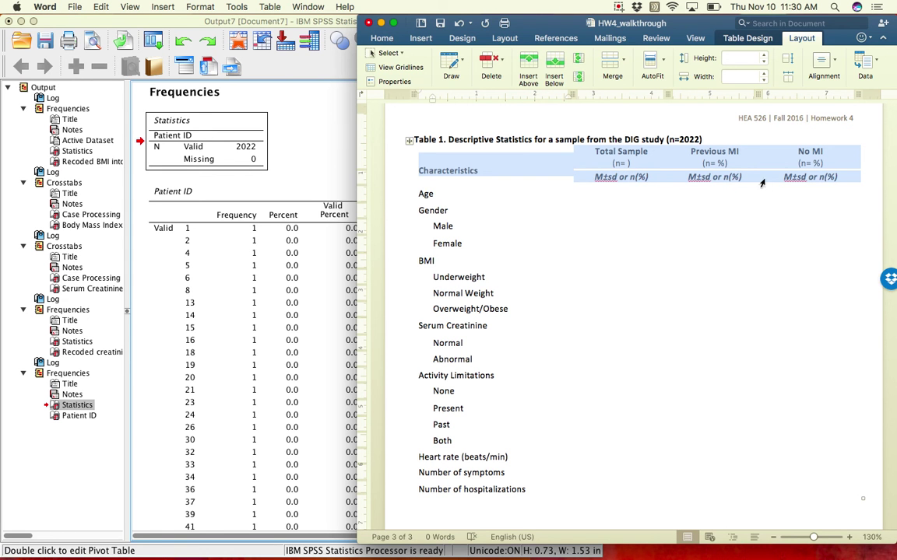
pyautogui.click(739, 39)
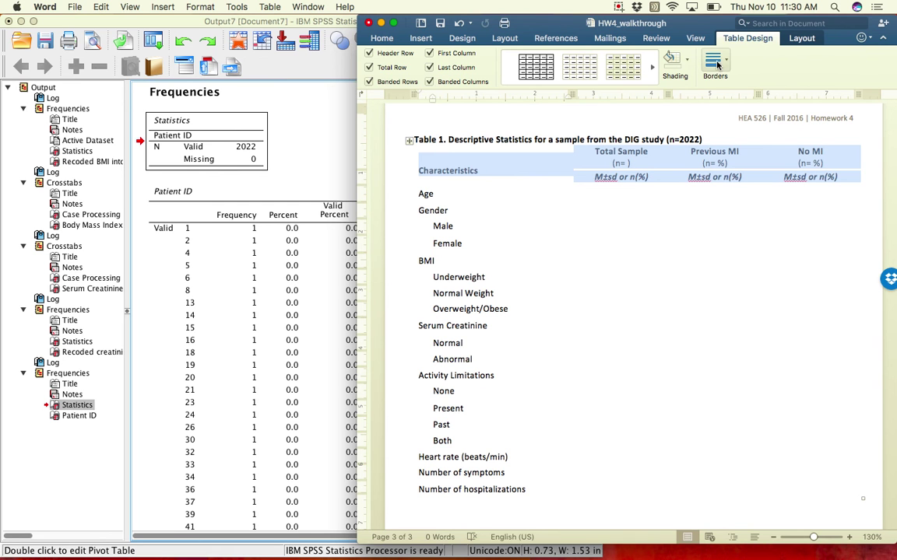
pyautogui.click(724, 60)
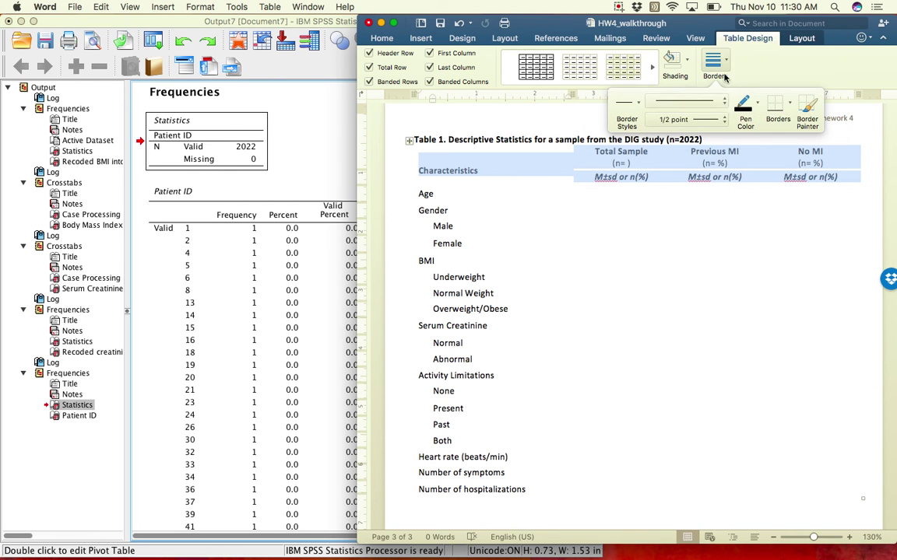
pyautogui.click(789, 103)
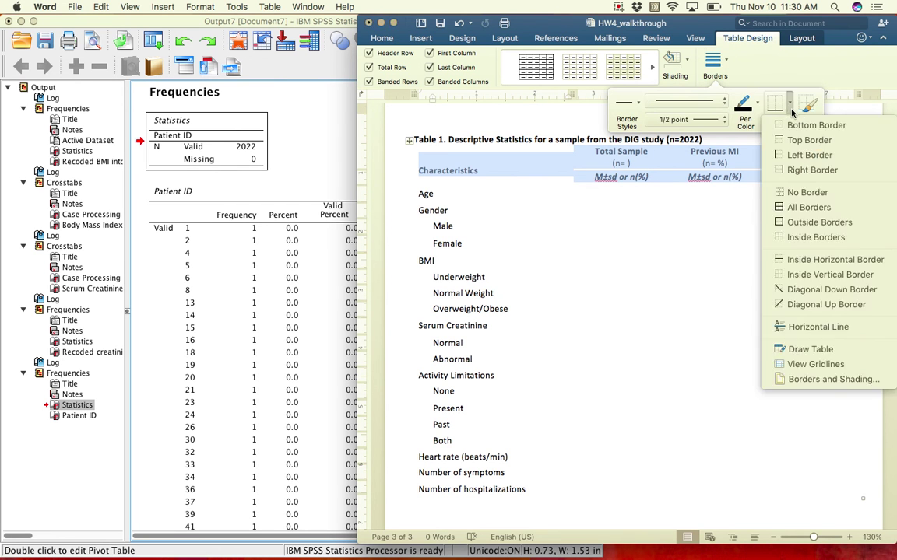
pyautogui.click(792, 143)
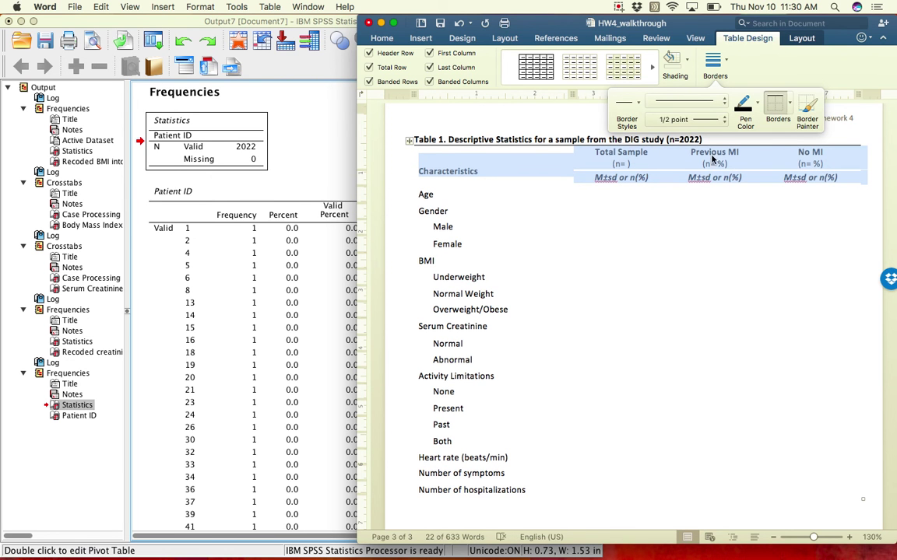
pyautogui.click(790, 103)
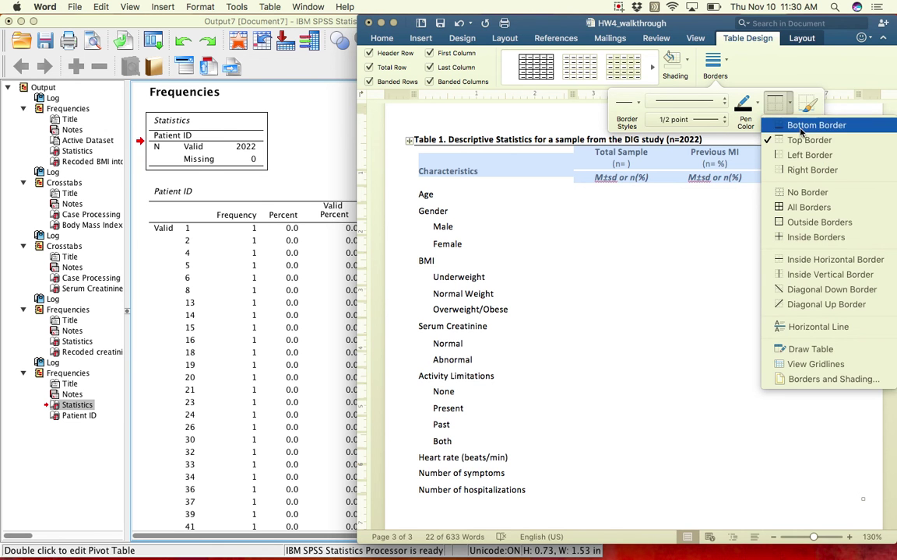
pyautogui.click(801, 125)
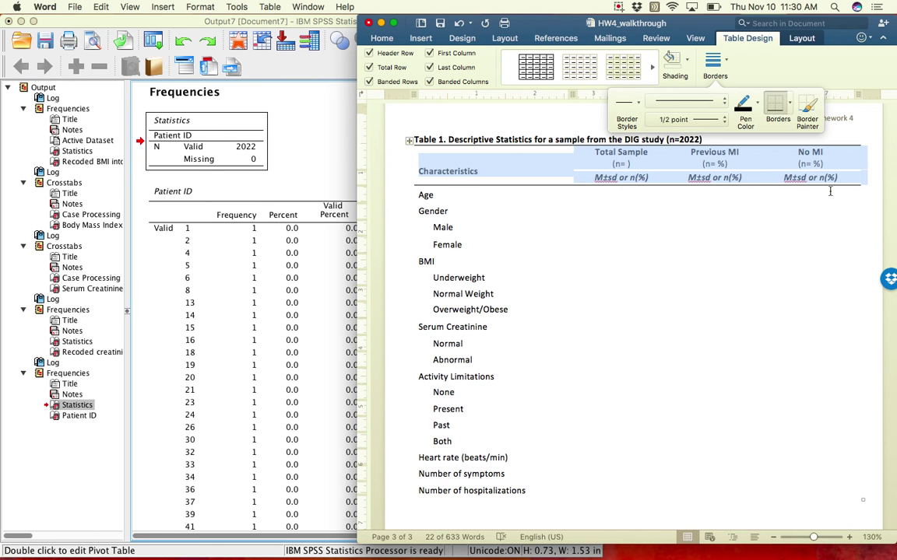
pyautogui.click(674, 323)
# Step: Add a bottom border beneath the "Number of hospitalizations" row and check the table's finished layout
pyautogui.scroll(-3, 674, 322)
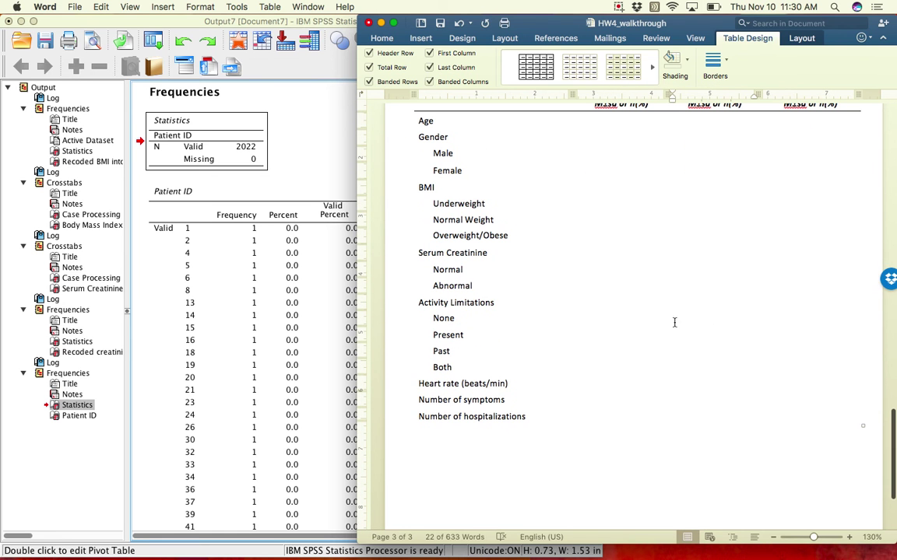
pyautogui.moveTo(418, 417); pyautogui.dragTo(821, 417)
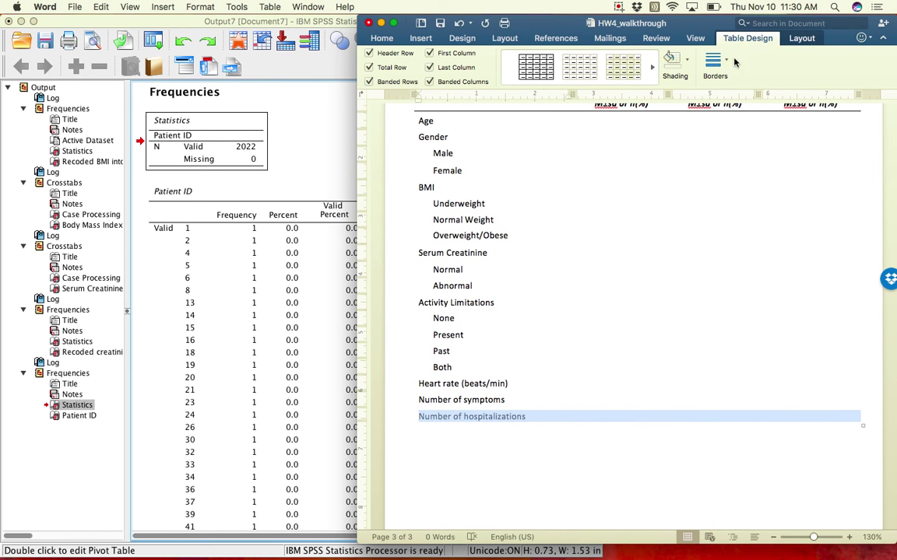
pyautogui.scroll(2, 558, 406)
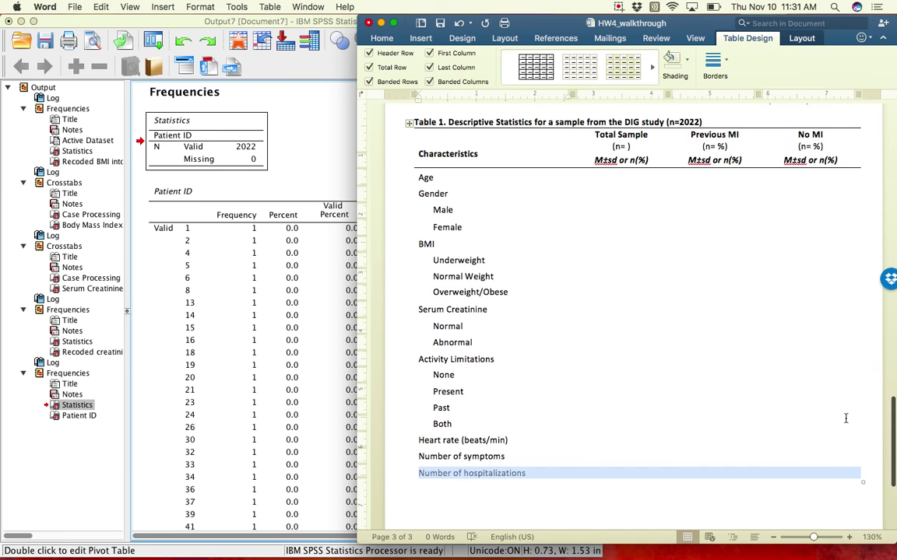
pyautogui.click(713, 64)
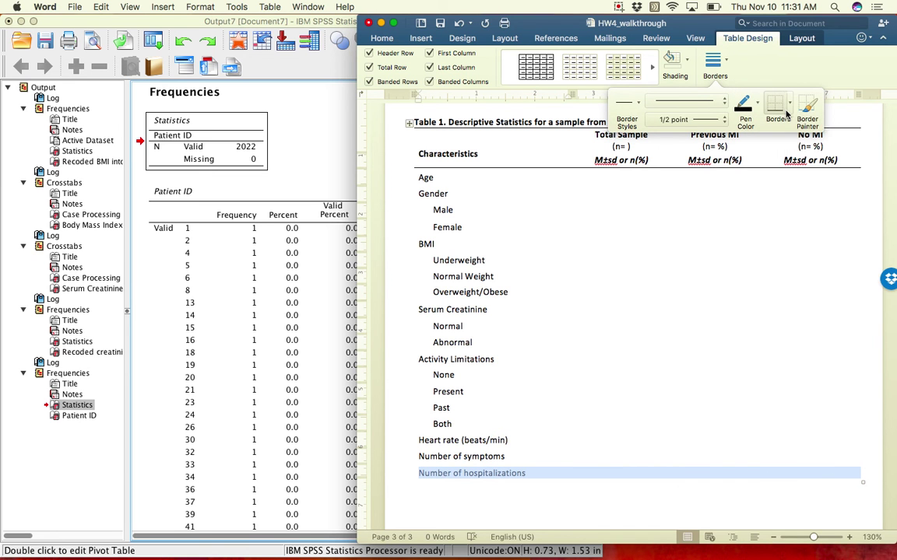
pyautogui.click(790, 105)
pyautogui.click(802, 125)
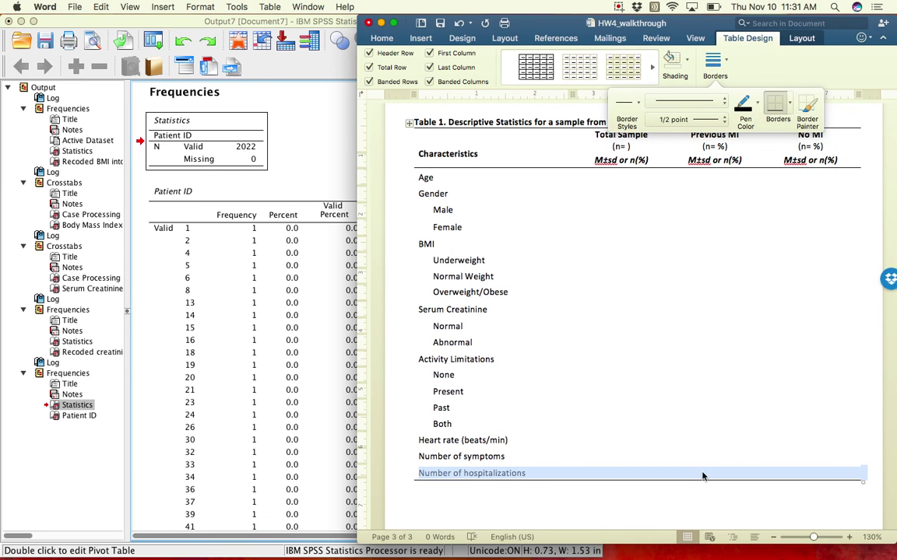
pyautogui.click(695, 495)
pyautogui.scroll(2, 695, 495)
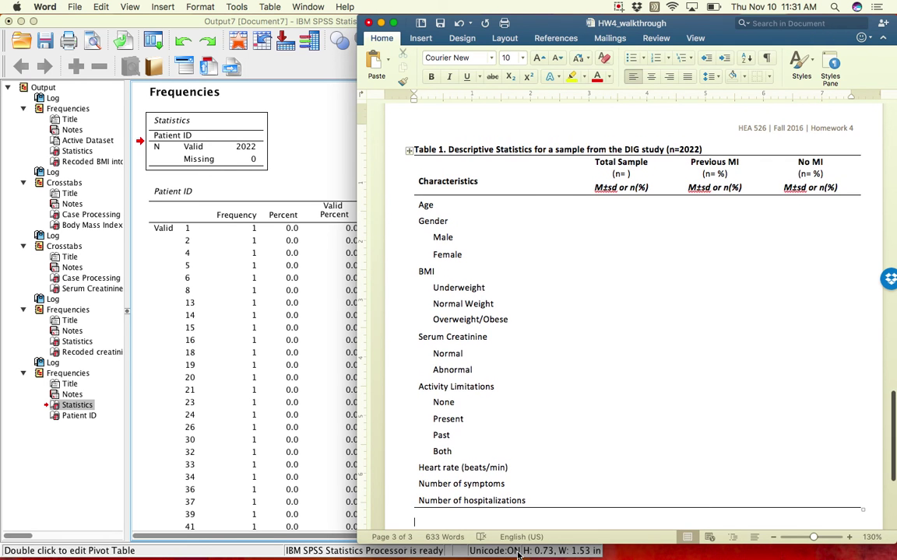
pyautogui.scroll(-1, 535, 455)
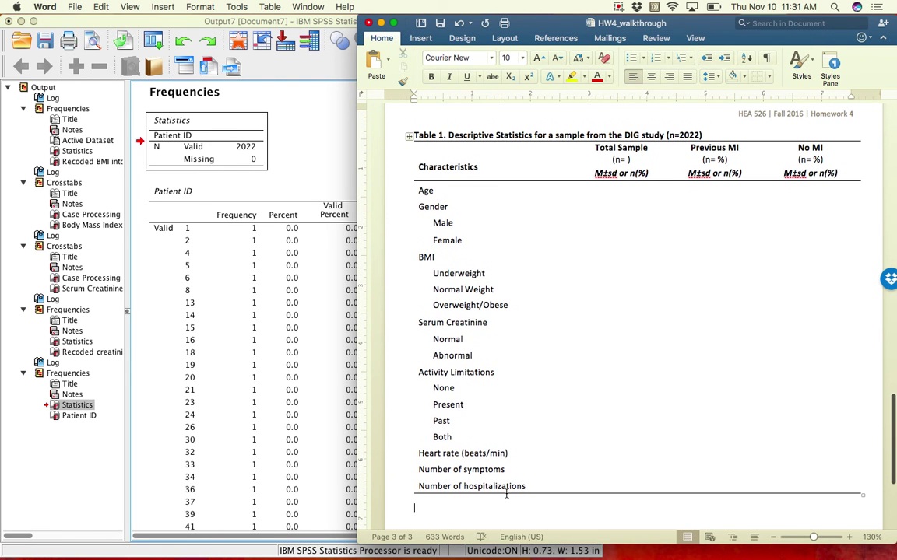
pyautogui.click(490, 516)
pyautogui.scroll(-10, 491, 521)
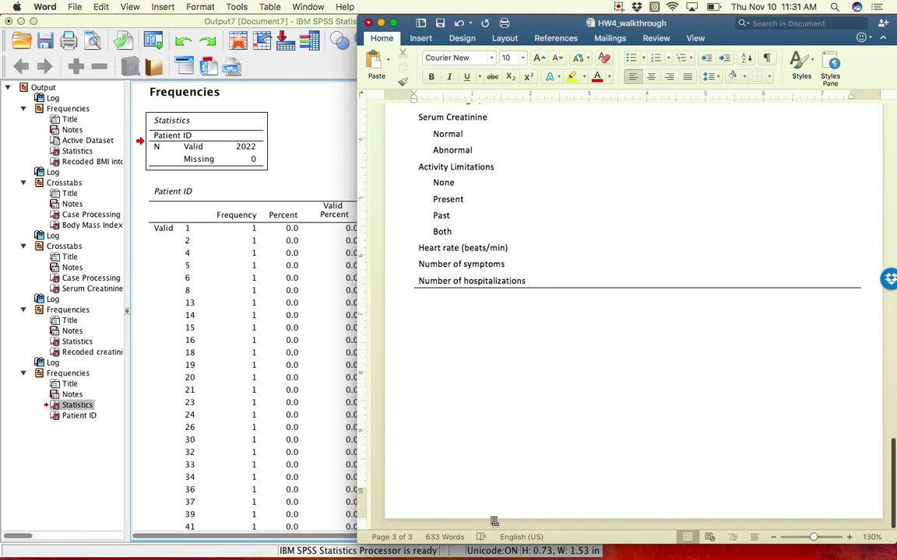
pyautogui.scroll(10, 490, 521)
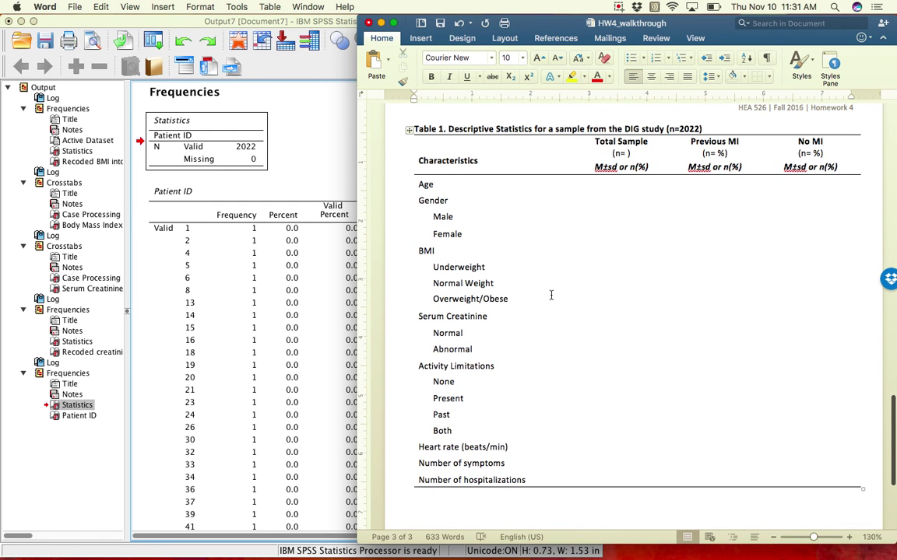
# Step: Enter 2022 as the n in the Total Sample column header of Table 1
pyautogui.click(621, 192)
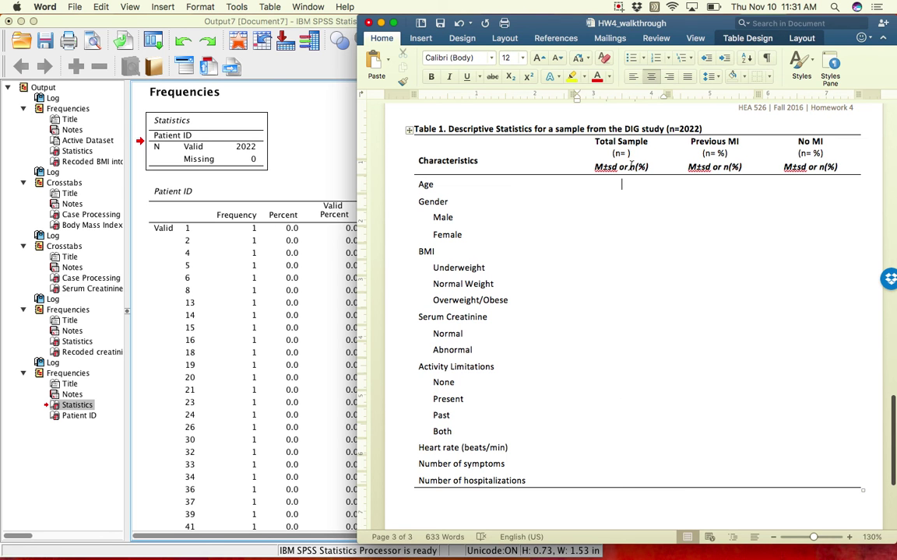
pyautogui.click(600, 168)
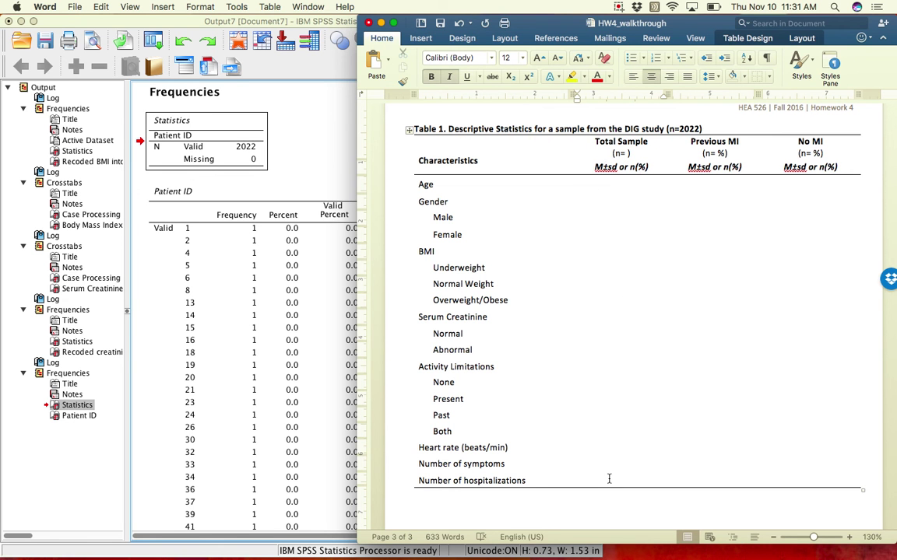
pyautogui.click(628, 154)
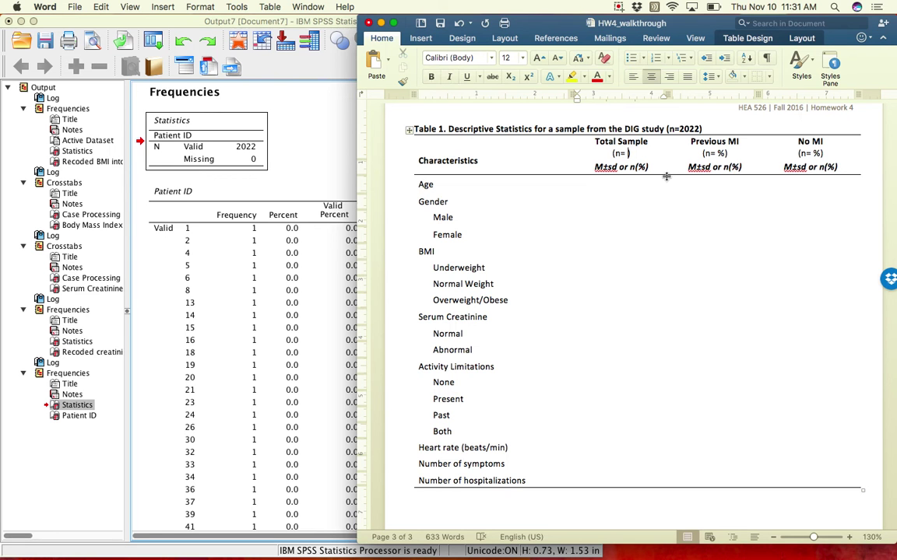
pyautogui.write('2022')
# Step: Switch to SPSS to review the recoded creatinine and Patient ID frequencies, and return to the Total Sample cell for Age in Word
pyautogui.click(246, 214)
pyautogui.click(501, 253)
pyautogui.scroll(5, 500, 253)
pyautogui.scroll(-6, 501, 253)
pyautogui.scroll(5, 501, 253)
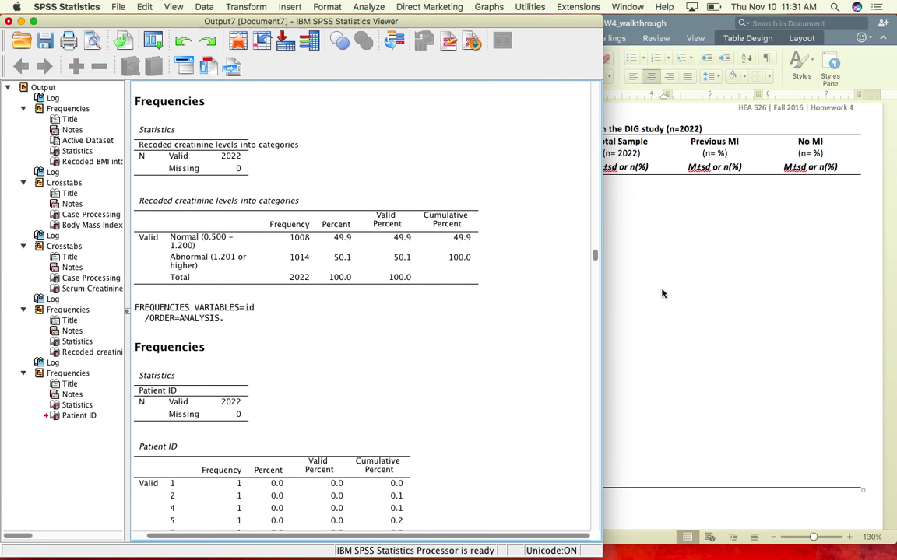
pyautogui.click(620, 185)
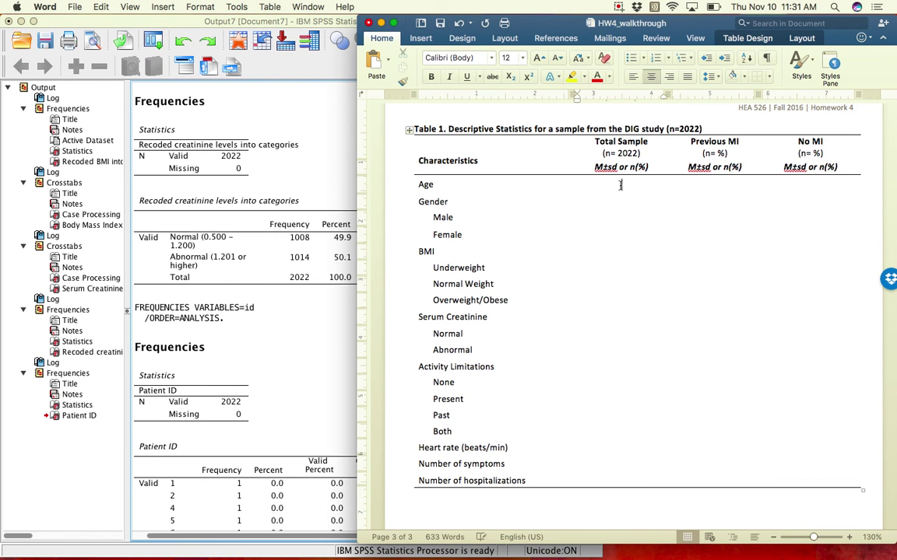
pyautogui.click(335, 314)
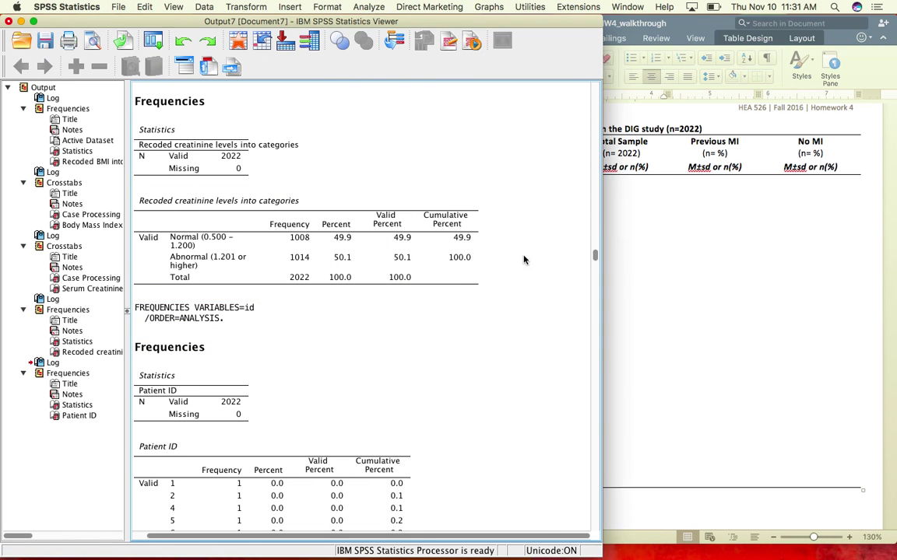
pyautogui.click(681, 268)
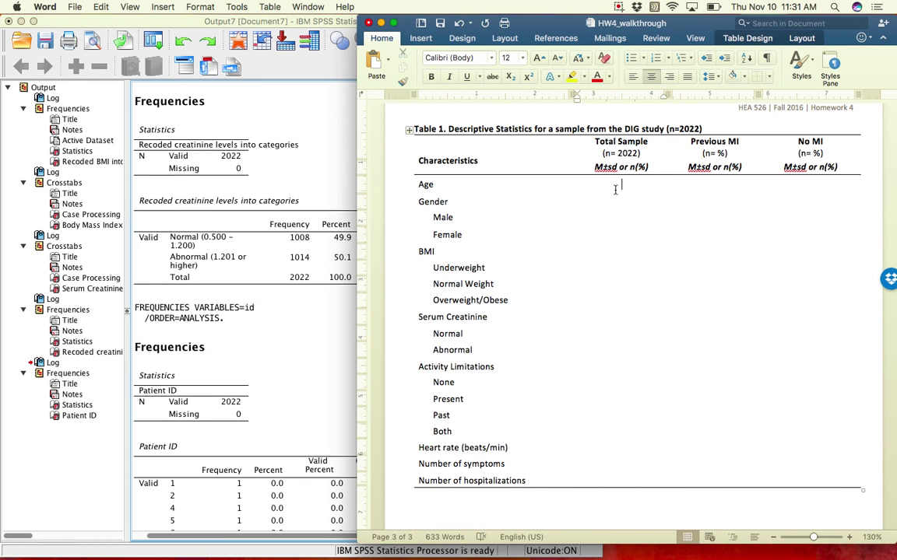
# Step: Review question 3's instructions for building Table 1, including the total sample and previous myocardial infarction breakdowns
pyautogui.scroll(15, 651, 223)
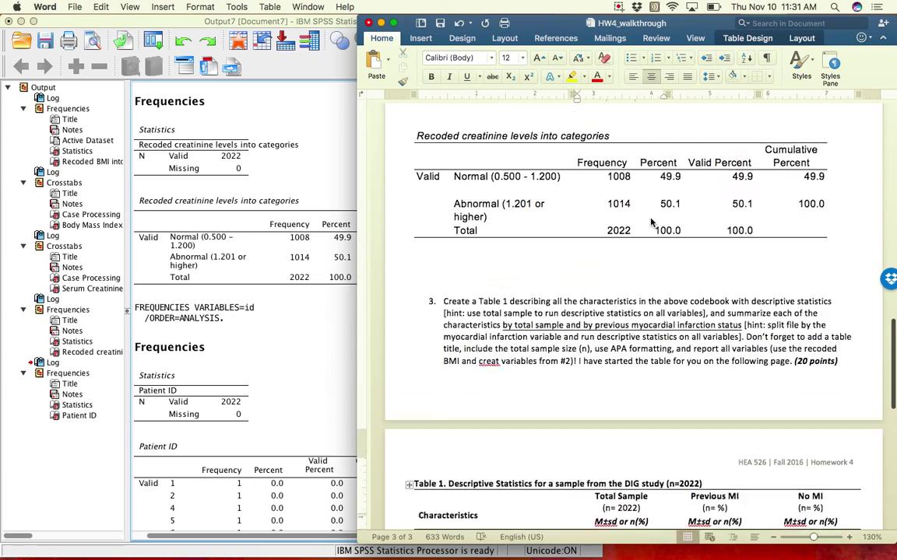
pyautogui.scroll(5, 651, 223)
pyautogui.scroll(-8, 656, 309)
pyautogui.scroll(-10, 655, 309)
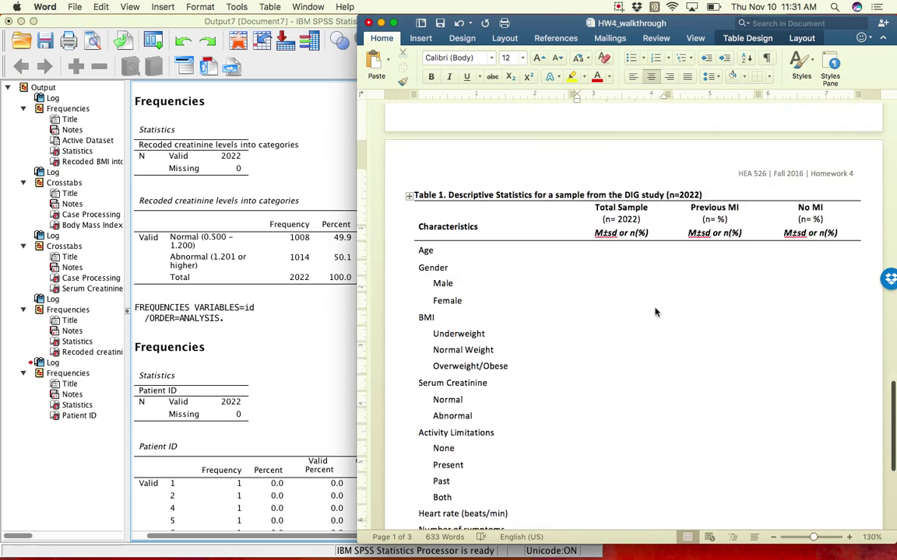
pyautogui.scroll(1, 655, 312)
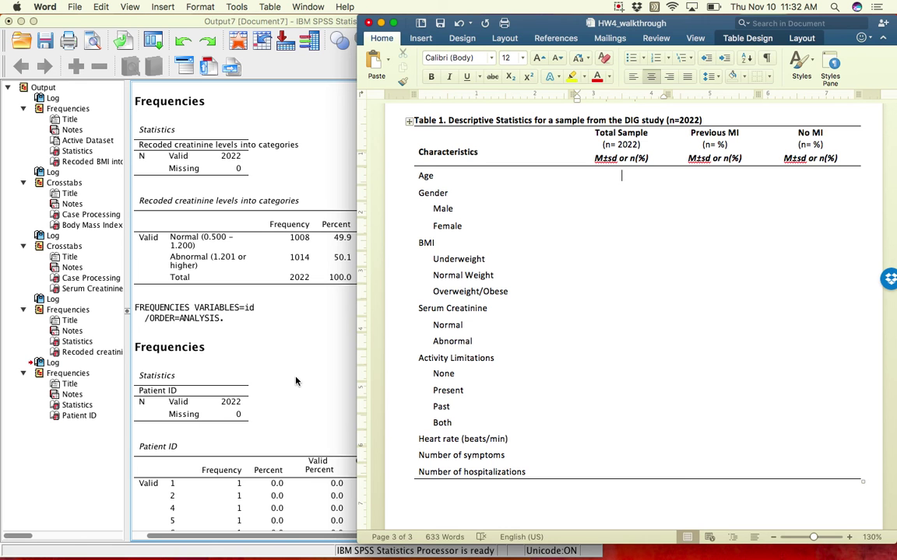
# Step: Switch to the SPSS output and set up a Frequencies analysis with age as the variable in place of id
pyautogui.click(238, 346)
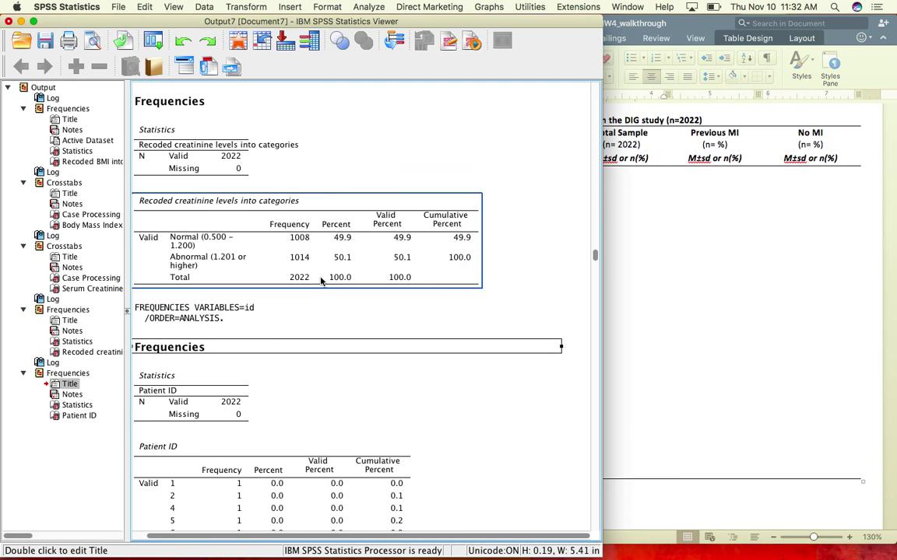
pyautogui.scroll(3, 352, 322)
pyautogui.scroll(-20, 325, 180)
pyautogui.scroll(-20, 326, 179)
pyautogui.scroll(-5, 325, 180)
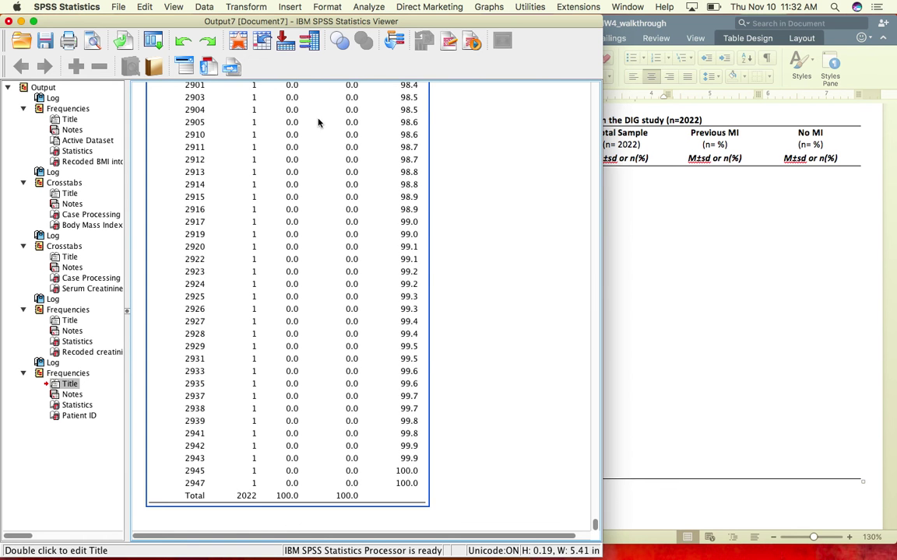
pyautogui.click(364, 7)
pyautogui.click(502, 33)
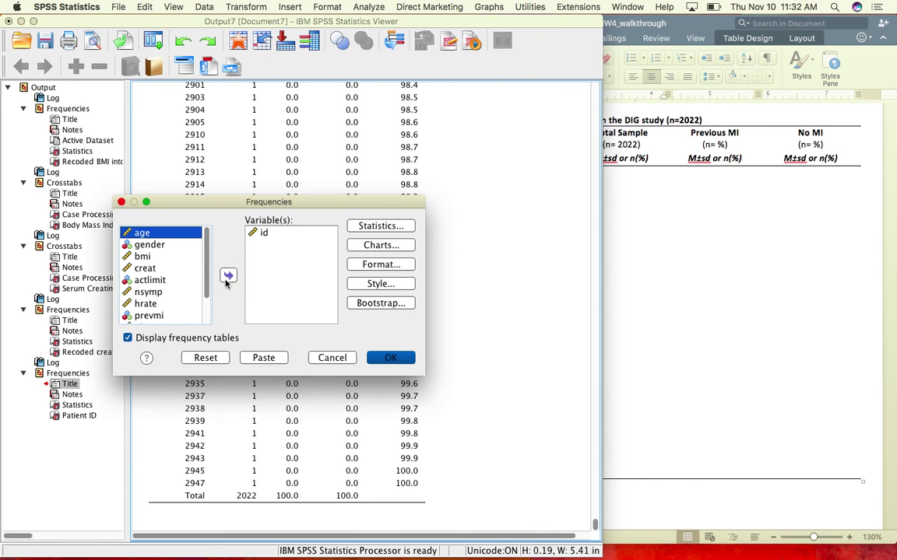
pyautogui.doubleClick(265, 233)
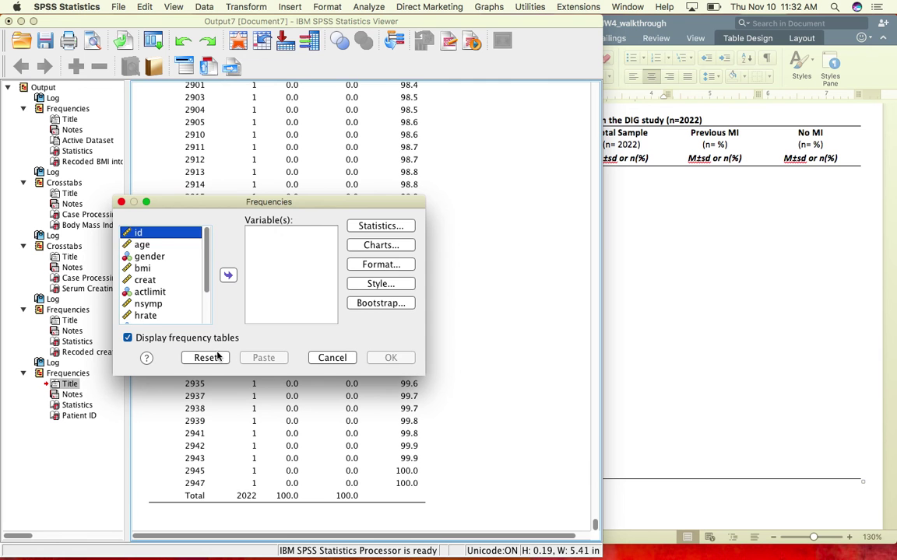
pyautogui.click(137, 245)
pyautogui.click(228, 275)
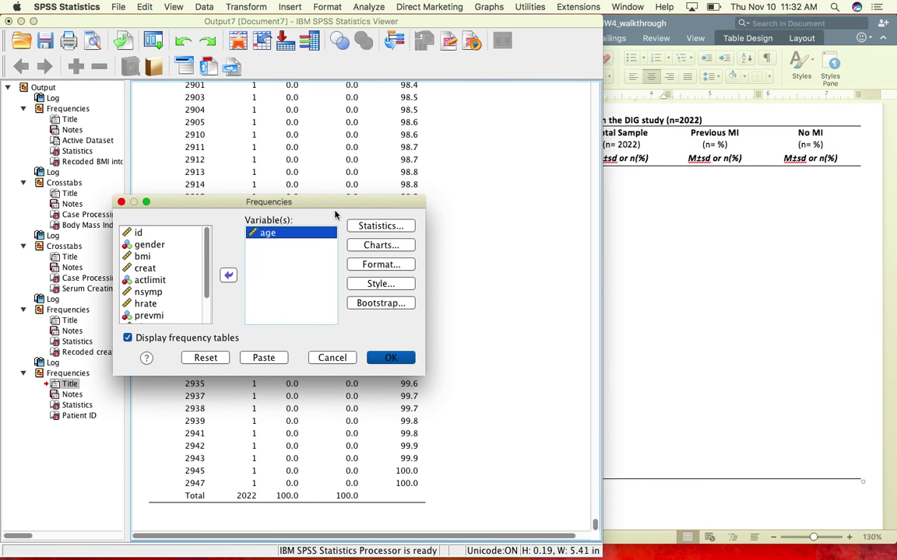
# Step: Request the mean and standard deviation for age and run the Frequencies analysis
pyautogui.click(401, 225)
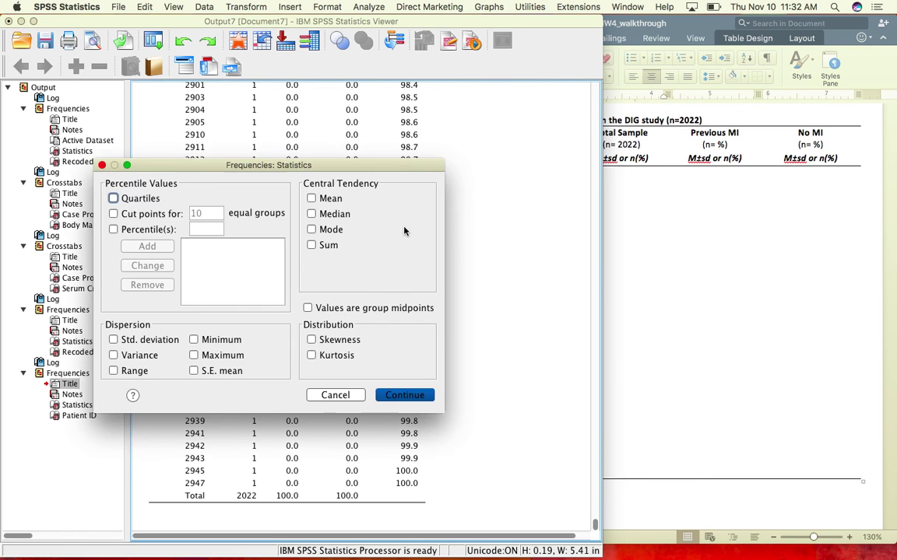
pyautogui.click(336, 202)
pyautogui.click(159, 343)
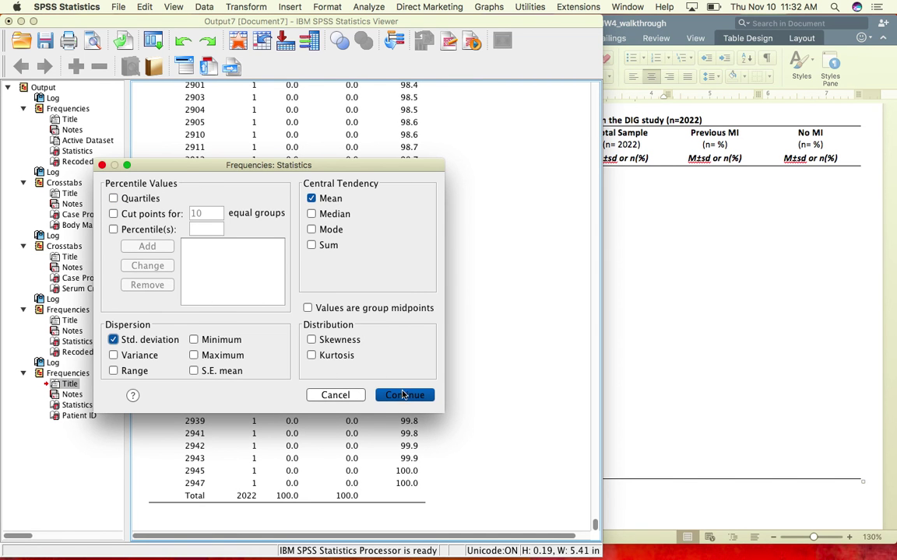
pyautogui.click(401, 397)
pyautogui.click(389, 358)
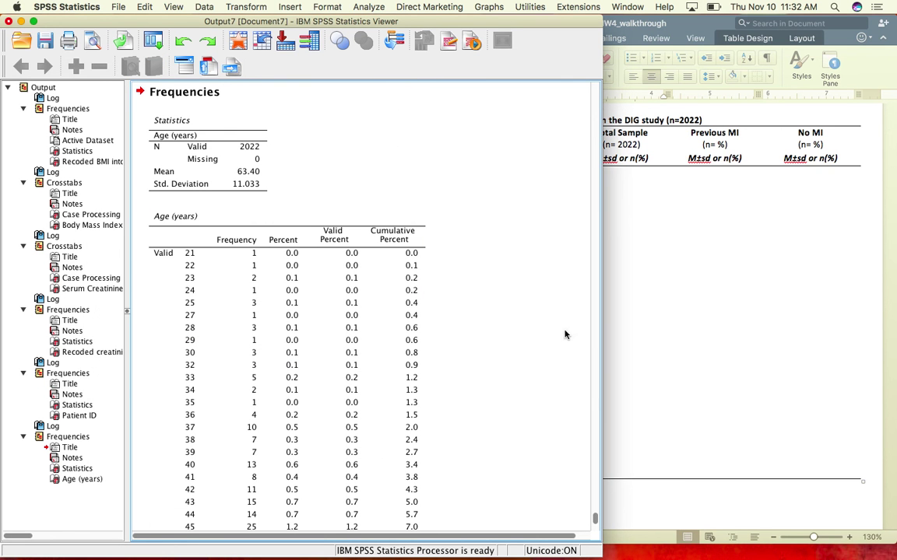
# Step: Check the age Statistics table, then switch to Word and enter the mean 63.40 in the Age row under Total Sample
pyautogui.click(203, 174)
pyautogui.click(178, 222)
pyautogui.click(237, 159)
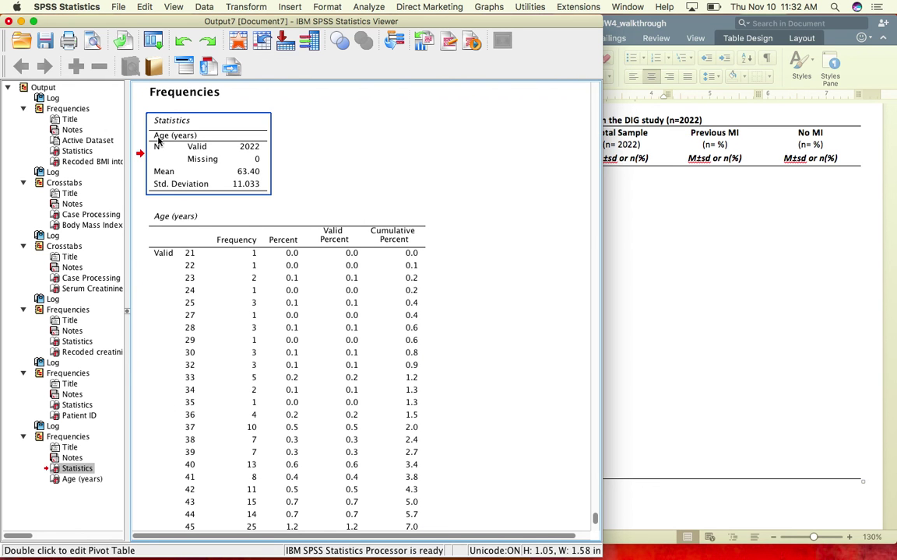
pyautogui.click(235, 155)
pyautogui.click(666, 225)
pyautogui.click(617, 176)
pyautogui.write('6')
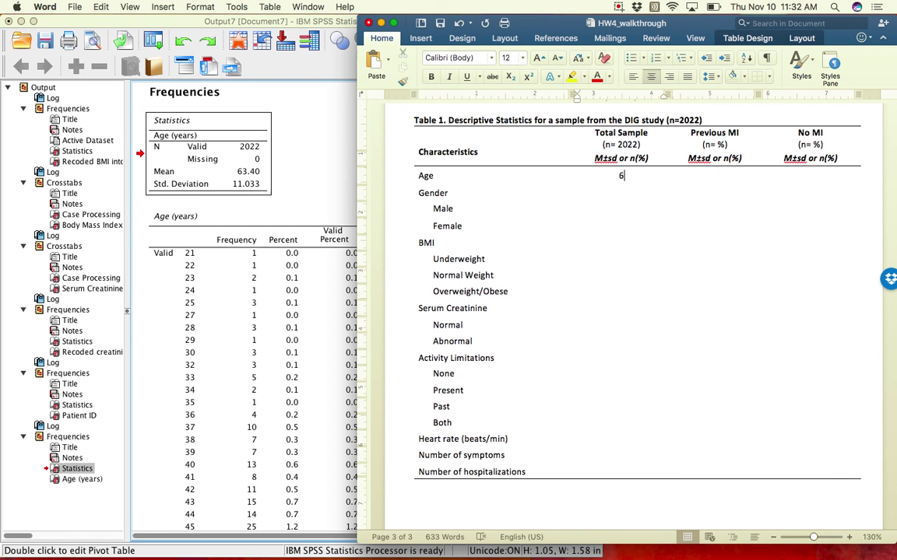
pyautogui.write('3.50')
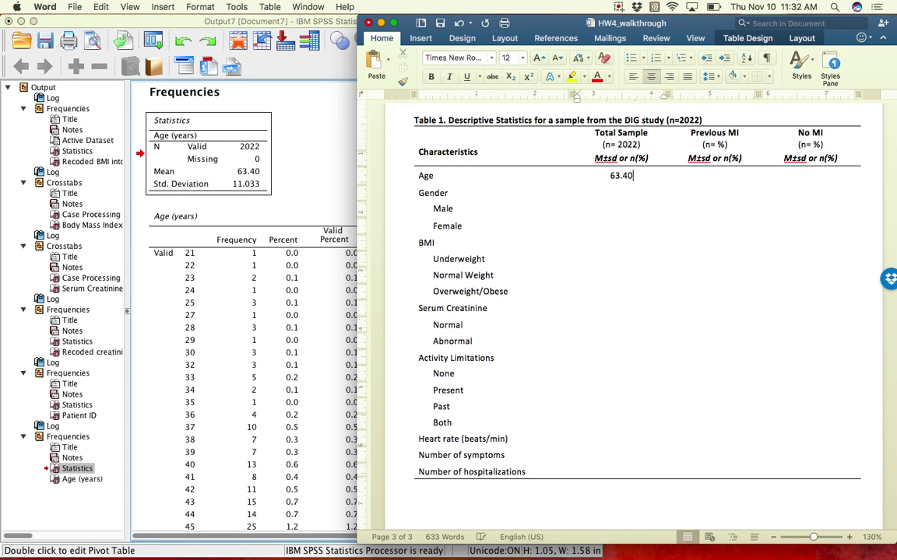
# Step: Add a ± sign and the standard deviation 11.03 after the age mean
pyautogui.click(611, 158)
pyautogui.click(644, 175)
pyautogui.write('±')
pyautogui.hotkey('shift', 'Left')
pyautogui.click(430, 77)
pyautogui.click(449, 77)
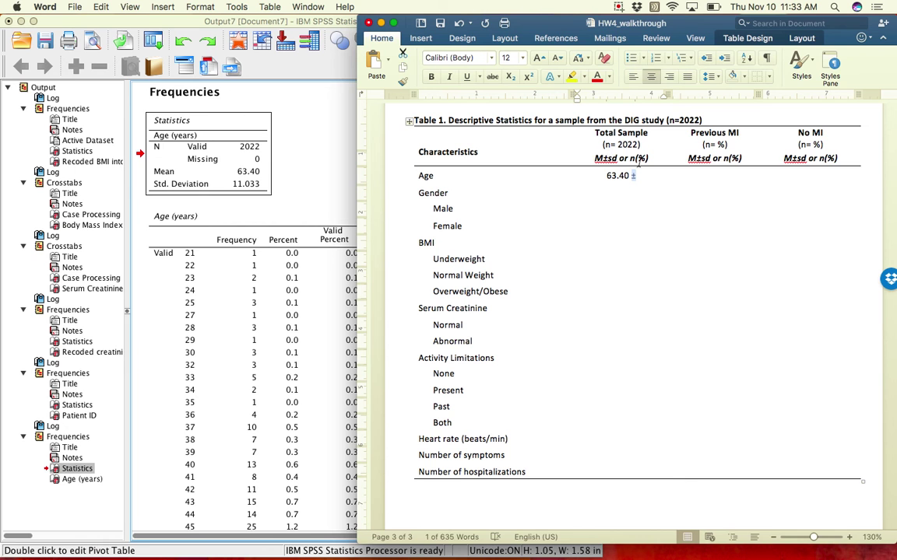
pyautogui.press('Right')
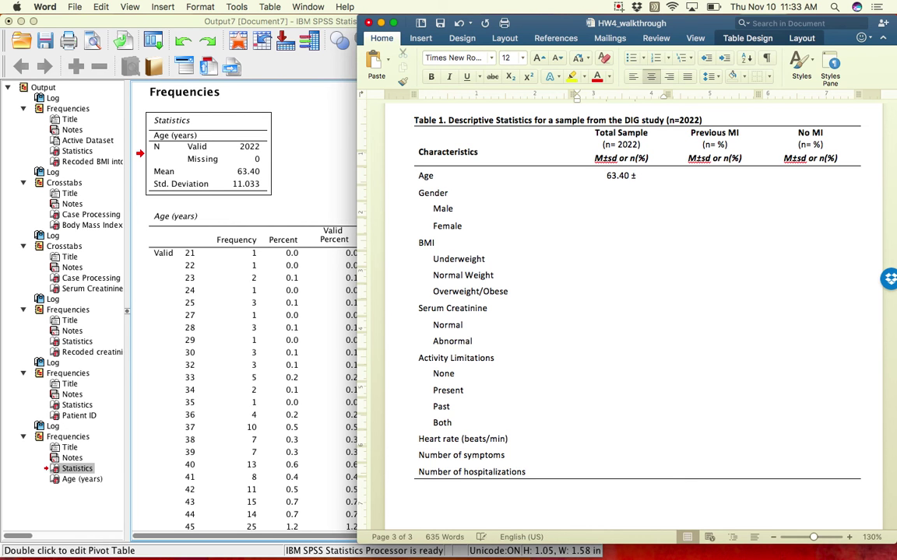
pyautogui.write('11.03')
# Step: Shorten the age mean and standard deviation to one decimal place so the entry reads 63.4 ± 11.0
pyautogui.click(596, 177)
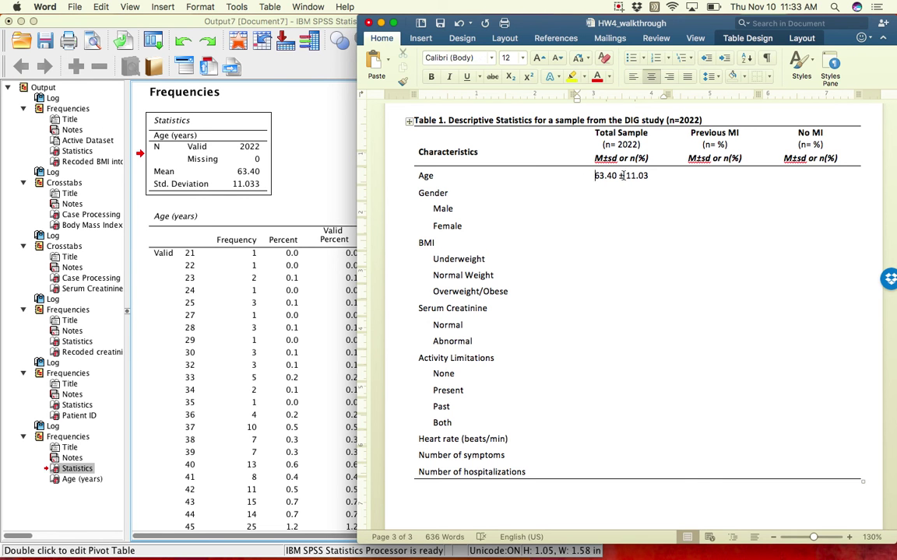
pyautogui.click(618, 177)
pyautogui.press('BackSpace')
pyautogui.press('End')
pyautogui.press('BackSpace')
pyautogui.moveTo(590, 177); pyautogui.dragTo(648, 178)
pyautogui.click(645, 175)
pyautogui.click(613, 210)
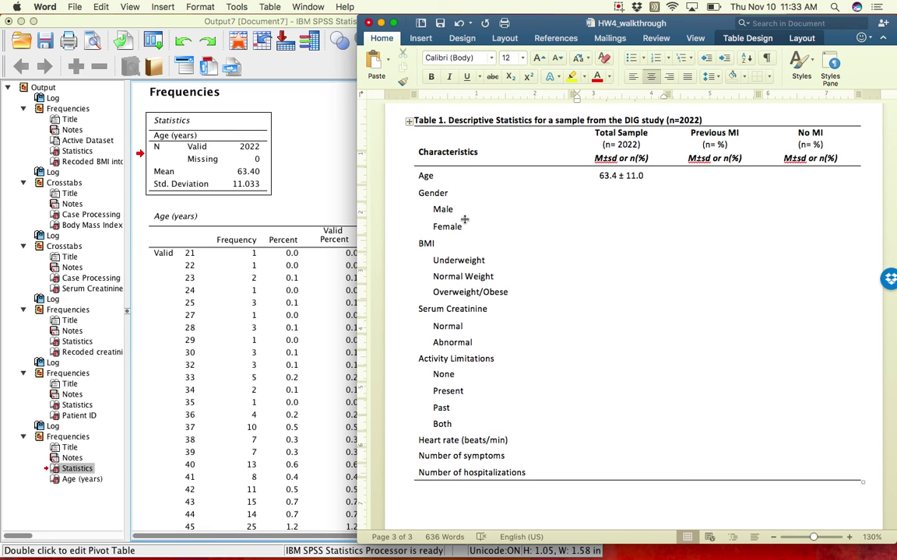
# Step: Switch to SPSS and run Frequencies on gender in place of age
pyautogui.click(625, 193)
pyautogui.click(296, 179)
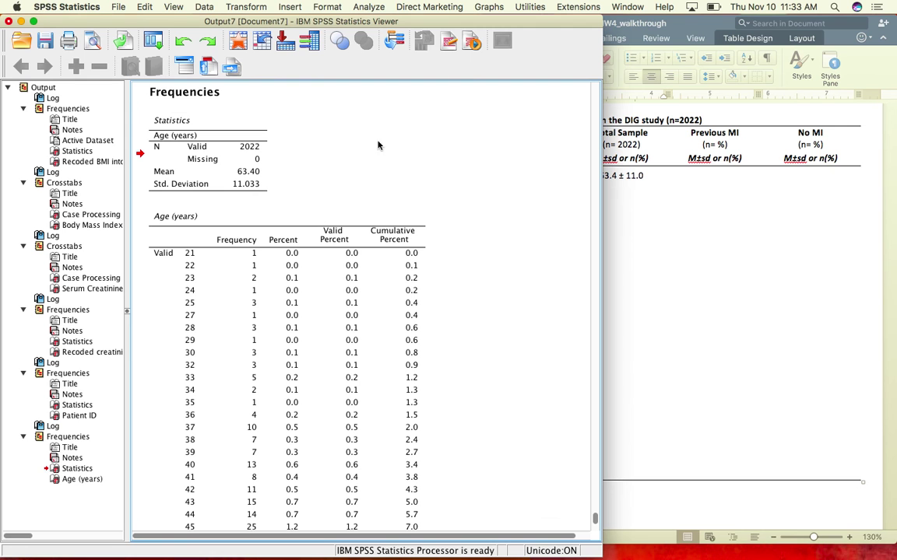
pyautogui.click(342, 6)
pyautogui.moveTo(369, 6)
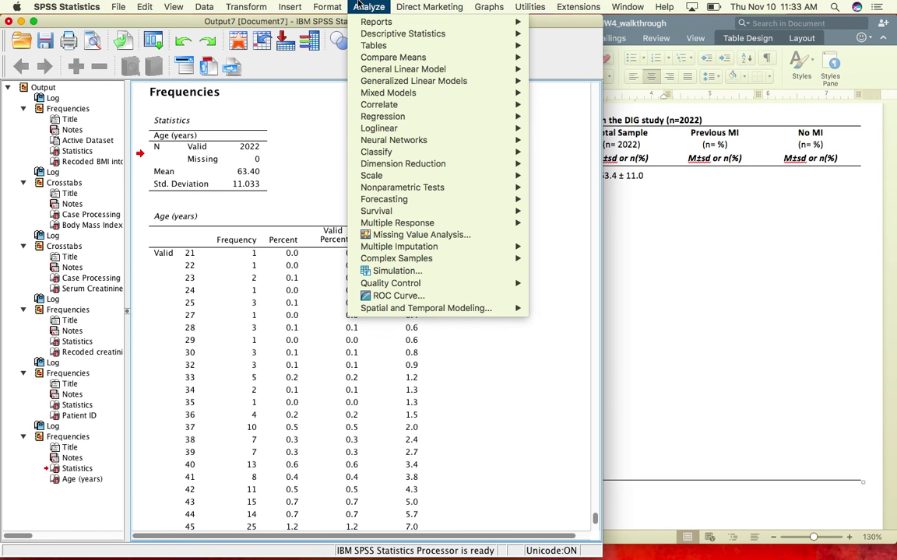
pyautogui.moveTo(502, 46)
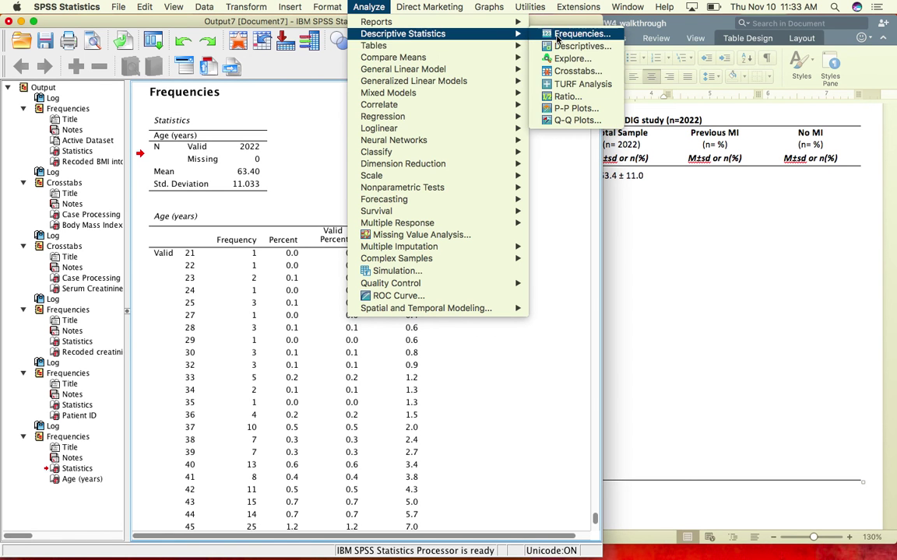
pyautogui.click(560, 36)
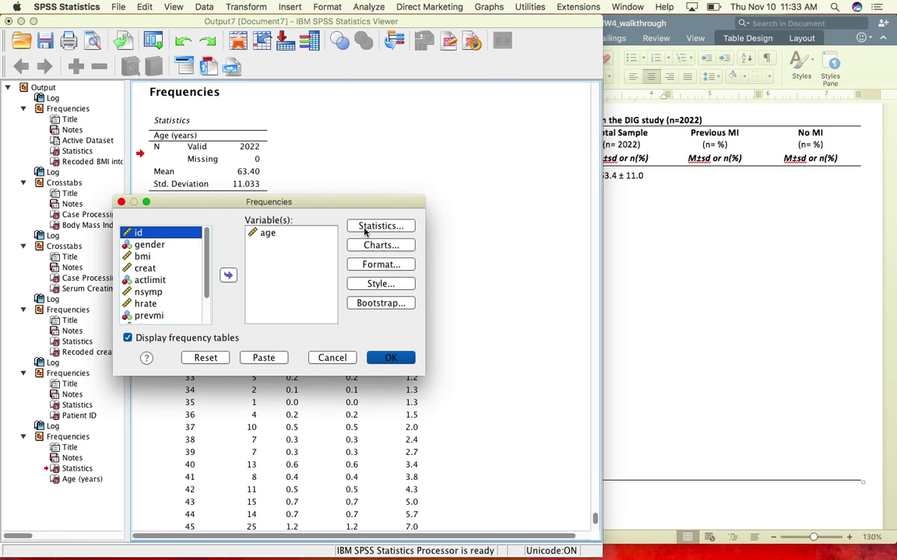
pyautogui.click(265, 233)
pyautogui.click(228, 275)
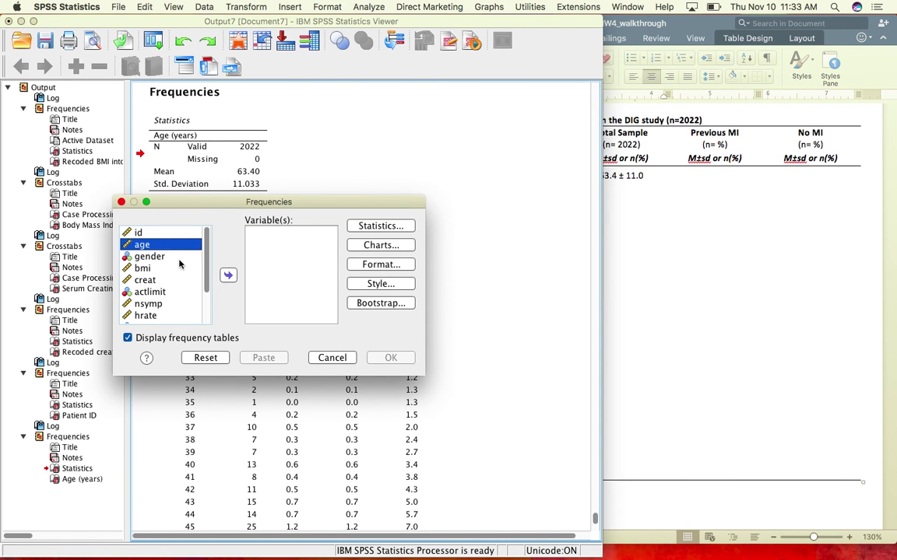
pyautogui.click(156, 257)
pyautogui.click(228, 275)
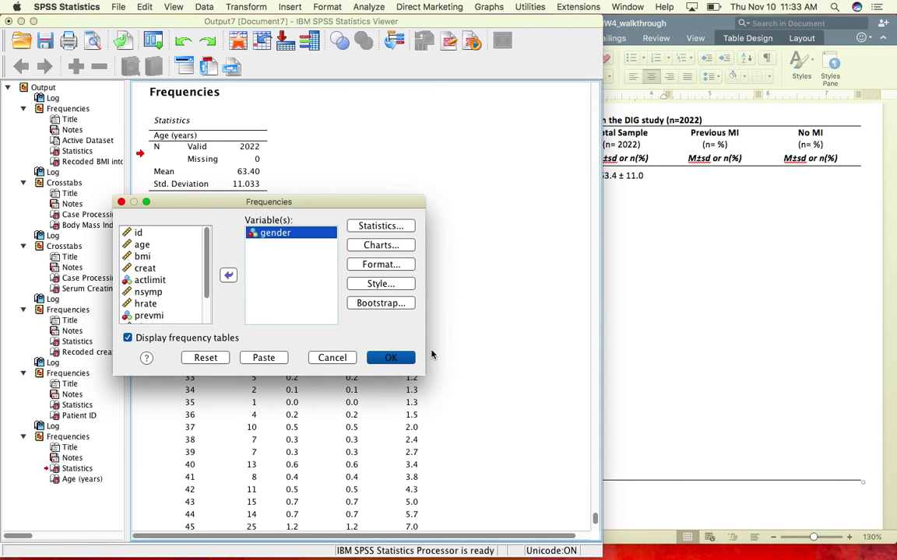
pyautogui.click(392, 358)
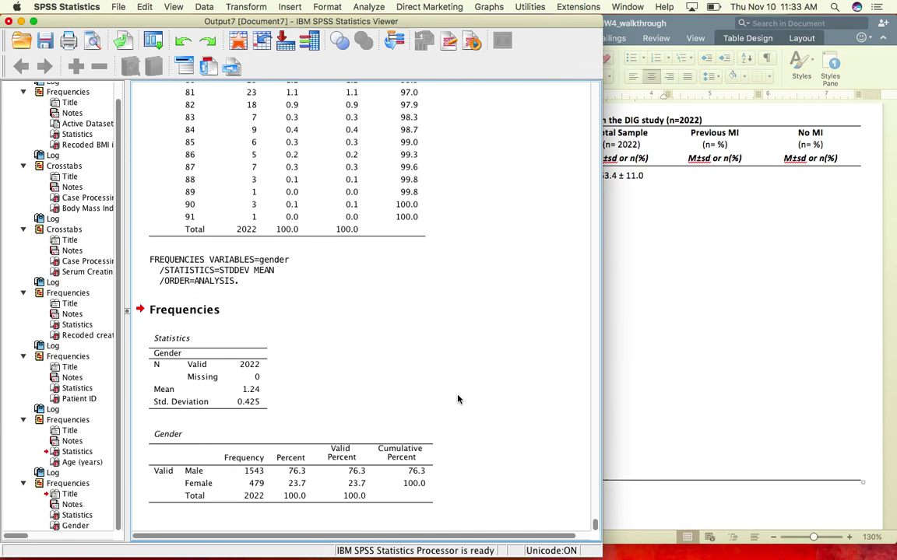
# Step: Examine the gender output, comparing the mean and standard deviation table with the male and female frequencies and percentages
pyautogui.click(342, 385)
pyautogui.click(209, 364)
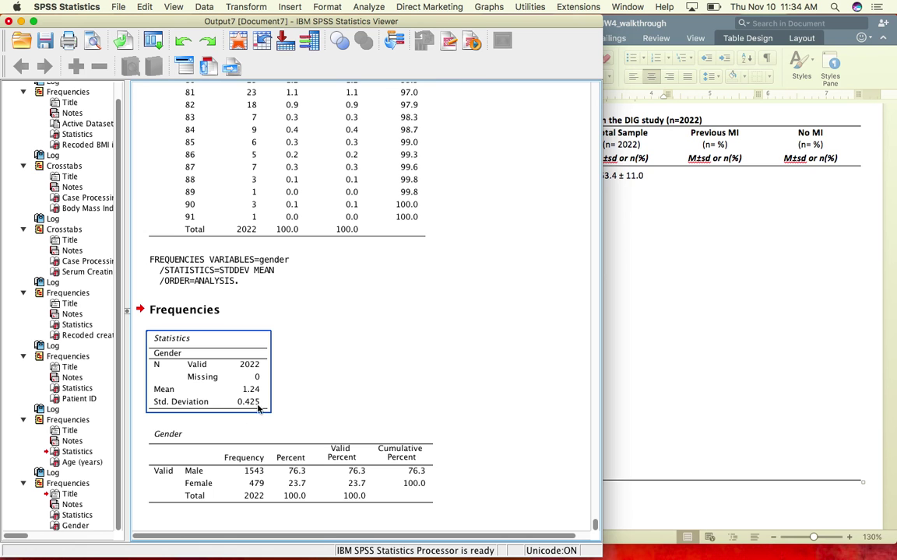
pyautogui.click(288, 403)
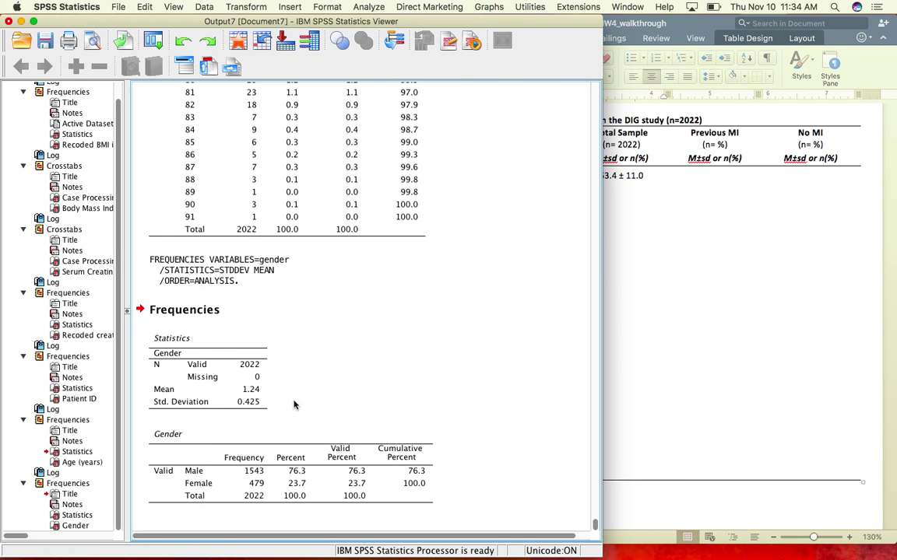
pyautogui.click(258, 401)
pyautogui.click(242, 402)
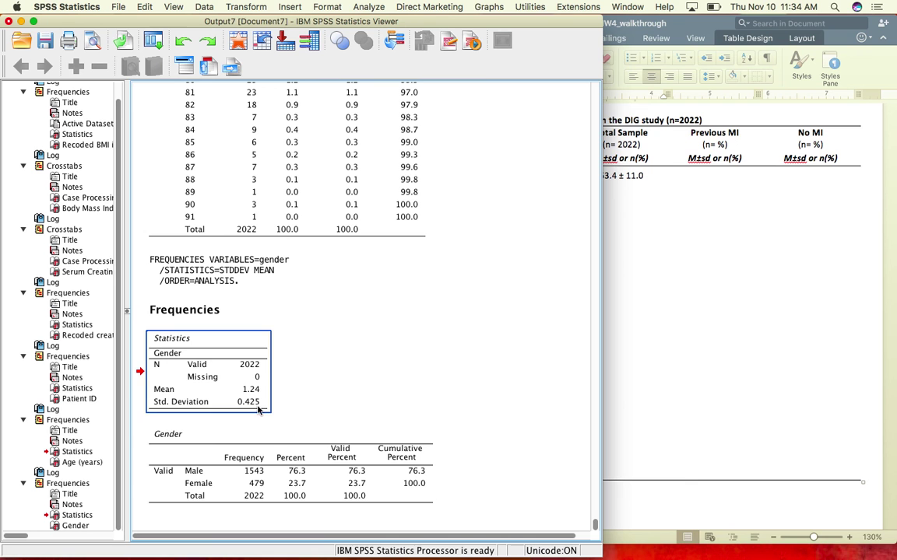
pyautogui.click(286, 467)
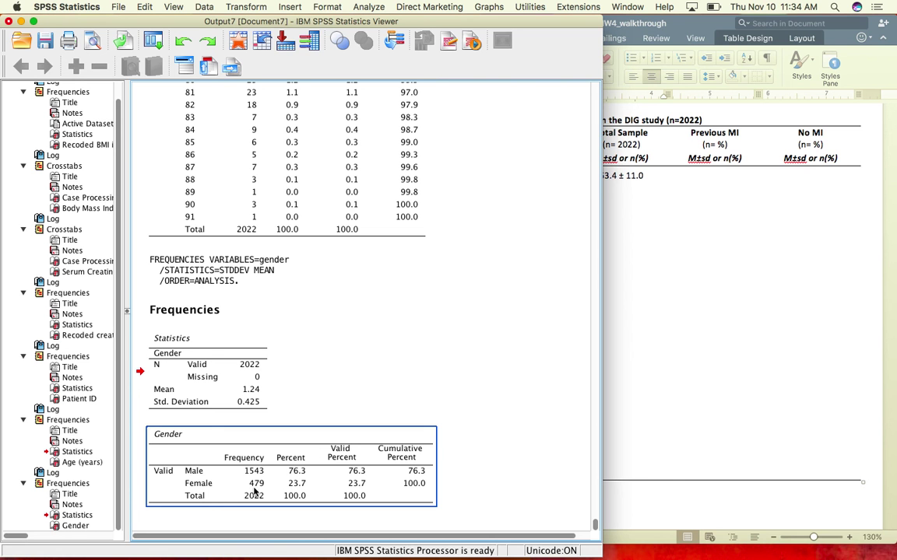
# Step: Switch to Word and enter 1543 (76.3) for Male and 479 (23.7) for Female under Total Sample
pyautogui.click(695, 314)
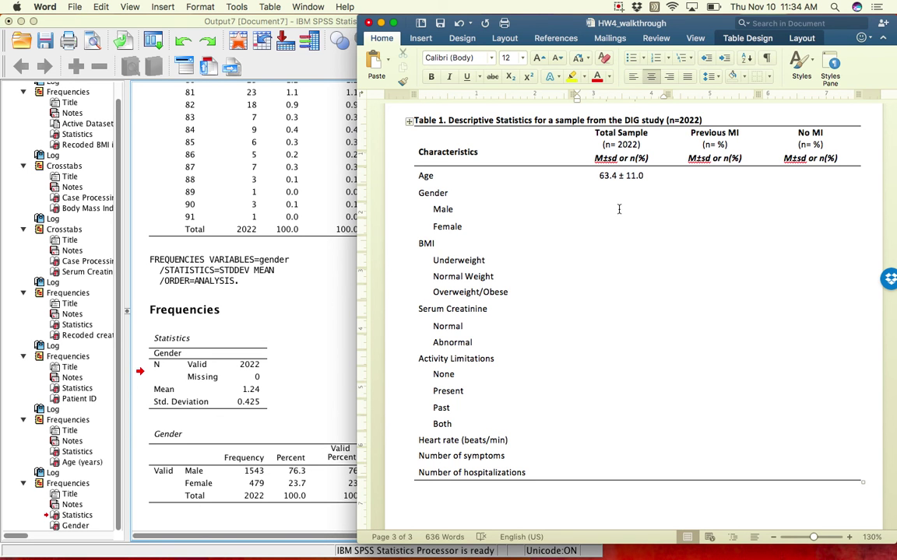
pyautogui.click(619, 209)
pyautogui.write('1543 (76.3)')
pyautogui.click(617, 226)
pyautogui.write('470 (')
pyautogui.press('BackSpace')
pyautogui.press('BackSpace')
pyautogui.press('BackSpace')
pyautogui.write('9 (23.7)')
# Step: Reread question 3's note about using the recoded BMI and creat variables and review the table's BMI rows
pyautogui.click(626, 258)
pyautogui.click(609, 193)
pyautogui.click(617, 261)
pyautogui.click(262, 310)
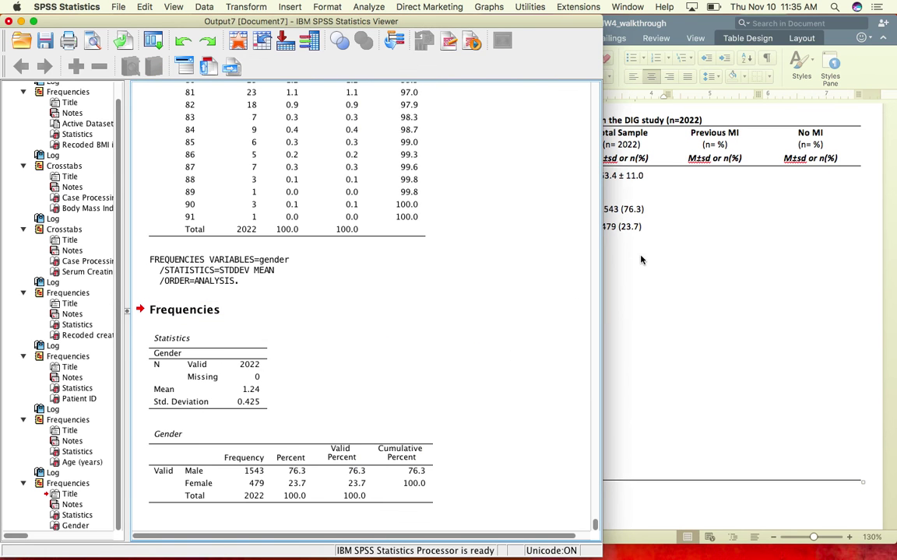
pyautogui.click(626, 261)
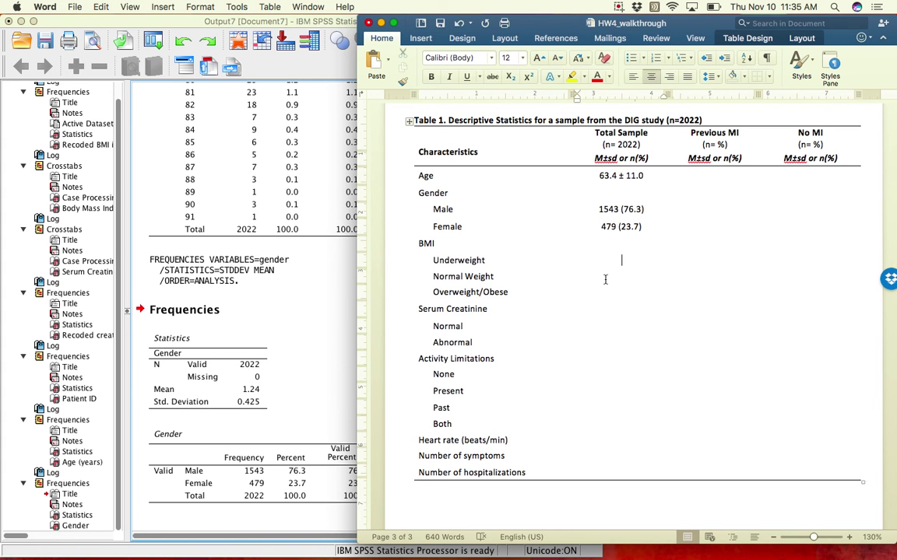
pyautogui.scroll(5, 605, 280)
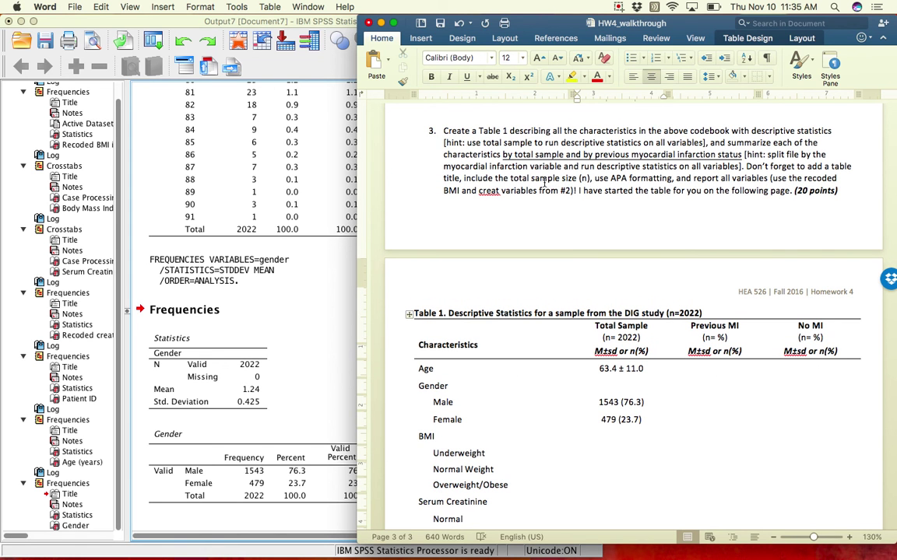
pyautogui.scroll(-3, 569, 326)
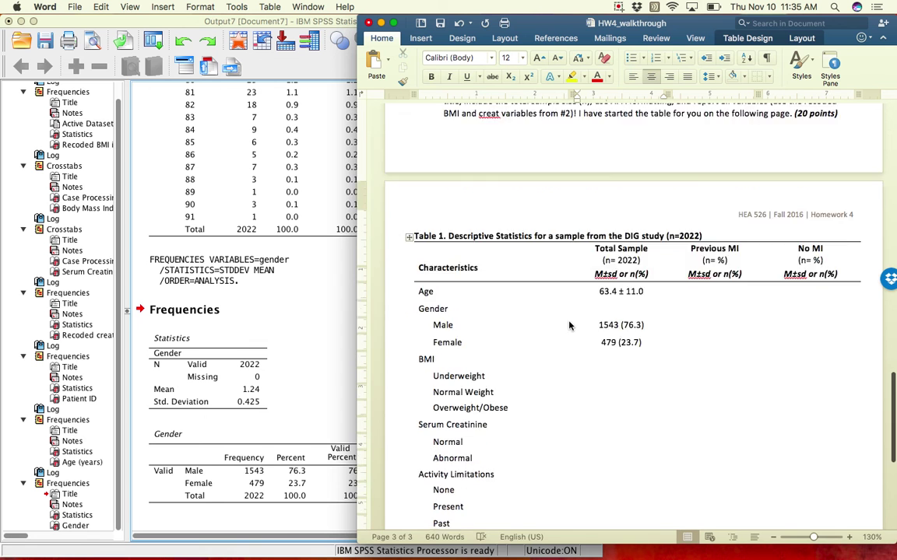
pyautogui.scroll(-2, 569, 327)
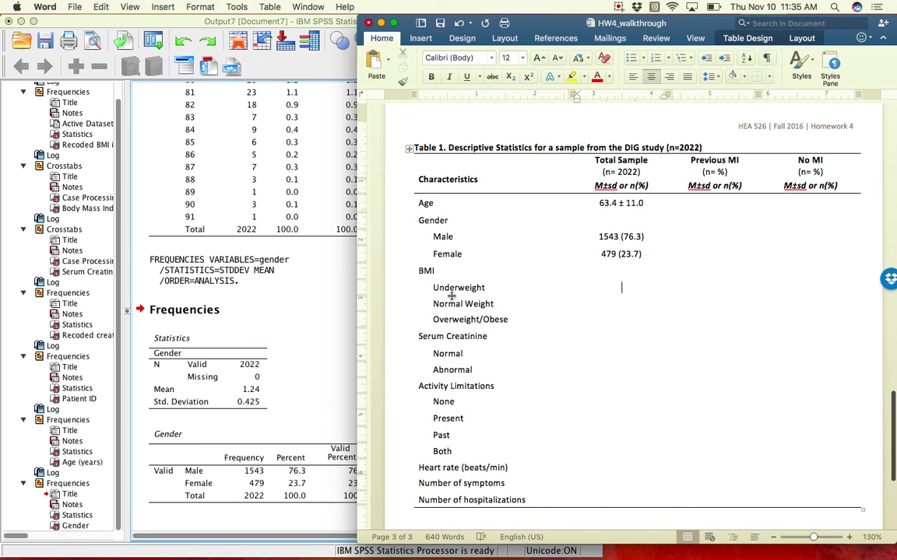
# Step: Switch to SPSS and run Frequencies on the recoded variable BMI_R in place of gender
pyautogui.moveTo(416, 281); pyautogui.dragTo(507, 319)
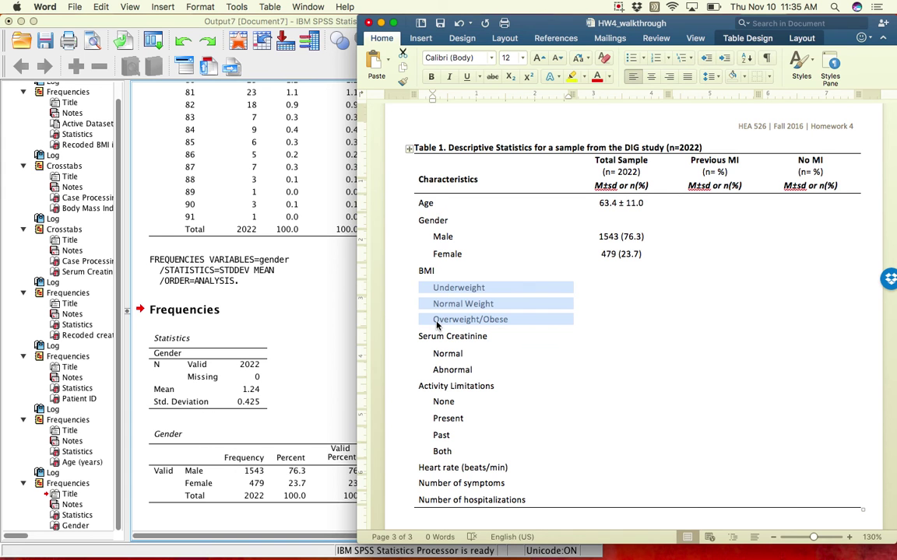
pyautogui.click(316, 305)
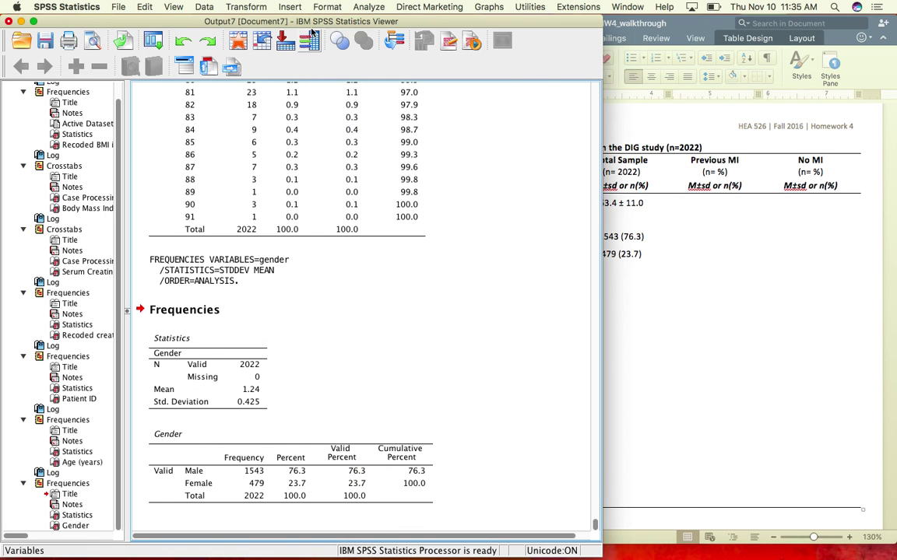
pyautogui.click(368, 6)
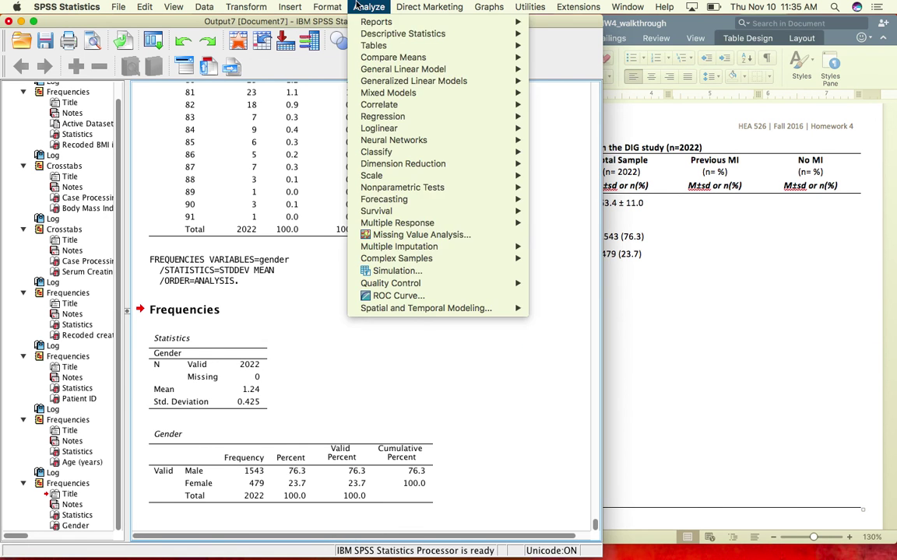
pyautogui.moveTo(418, 33)
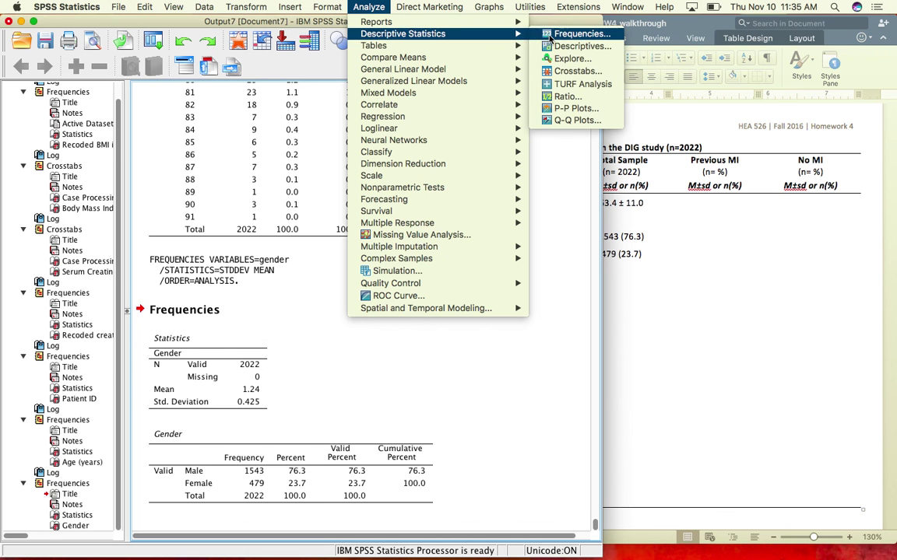
pyautogui.click(583, 33)
pyautogui.click(272, 234)
pyautogui.click(228, 275)
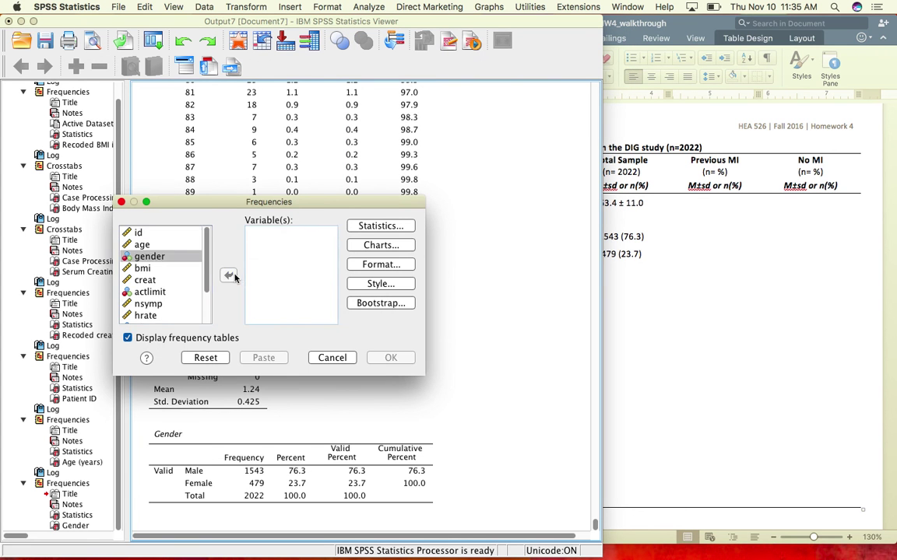
pyautogui.scroll(-4, 164, 312)
pyautogui.scroll(1, 159, 314)
pyautogui.click(147, 315)
pyautogui.scroll(1, 148, 312)
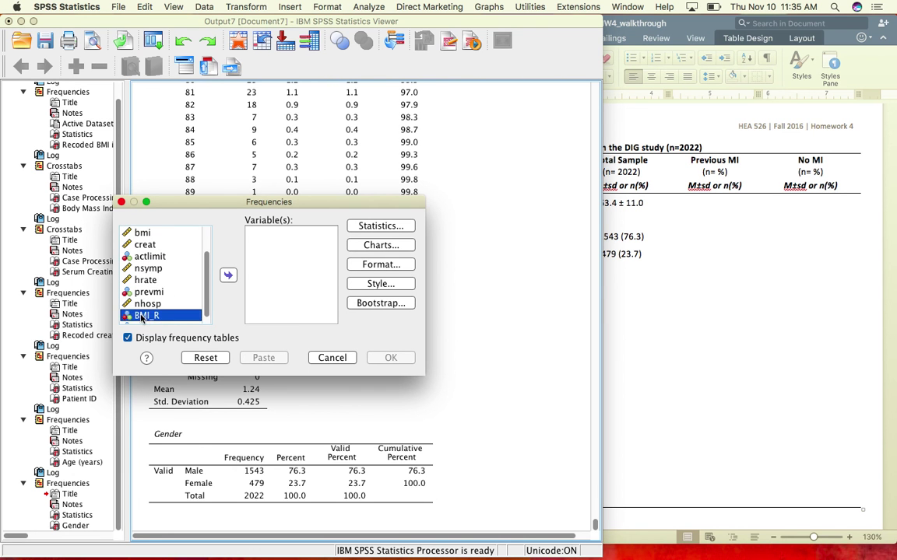
pyautogui.click(227, 276)
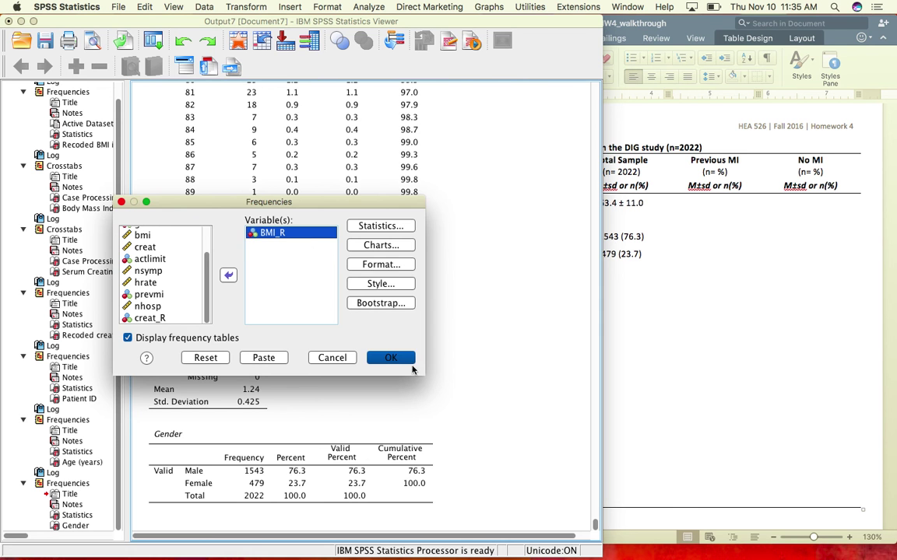
pyautogui.click(390, 357)
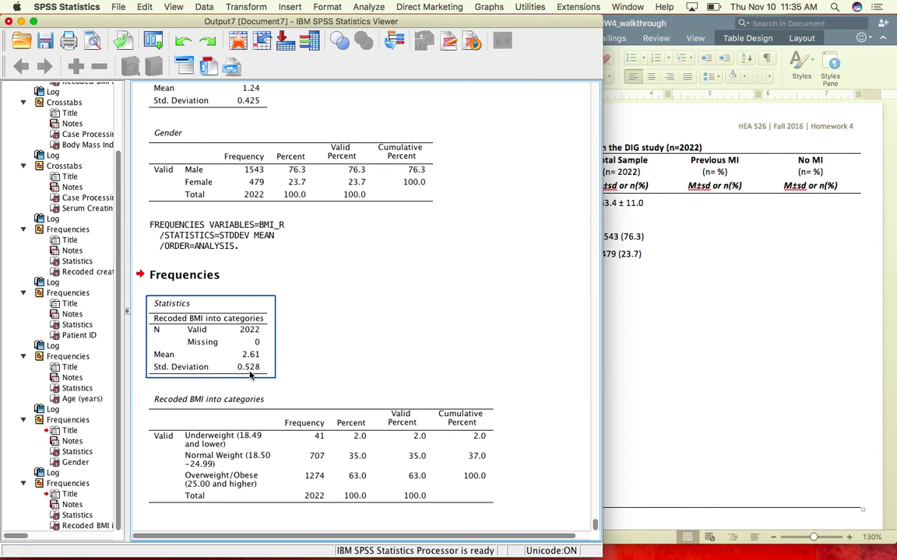
# Step: Switch to Word, narrow its window to uncover the SPSS percentages, and enter 41 (2.0) for Underweight under Total Sample
pyautogui.click(635, 354)
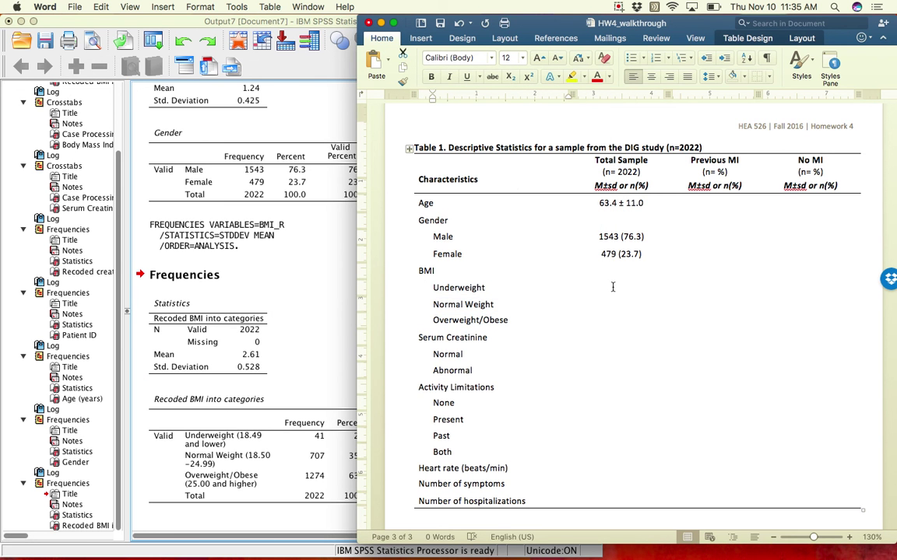
pyautogui.click(612, 287)
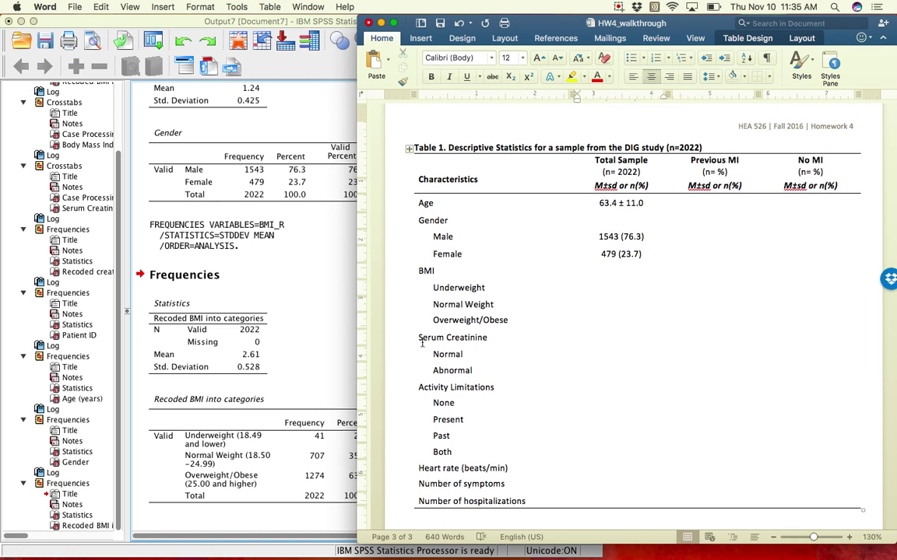
pyautogui.moveTo(357, 331); pyautogui.dragTo(407, 327)
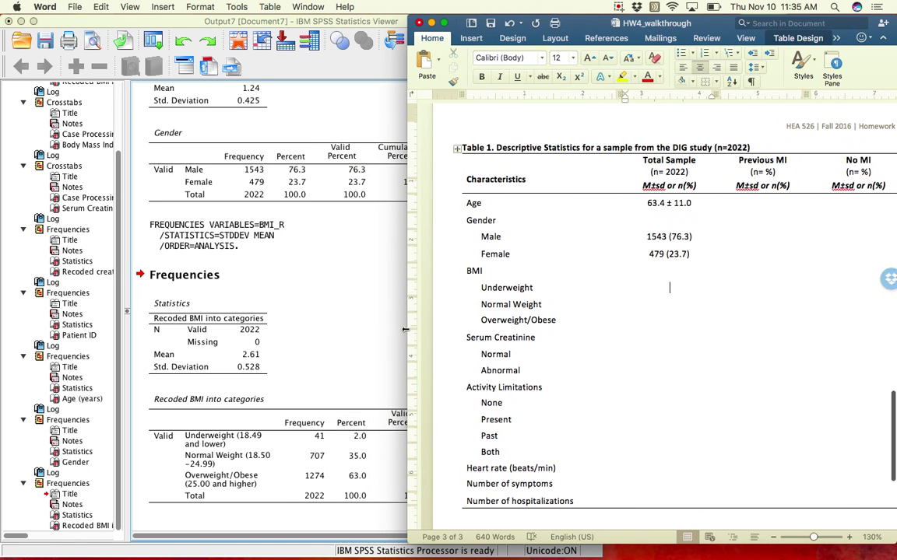
pyautogui.click(663, 296)
pyautogui.write('41 (2.0)')
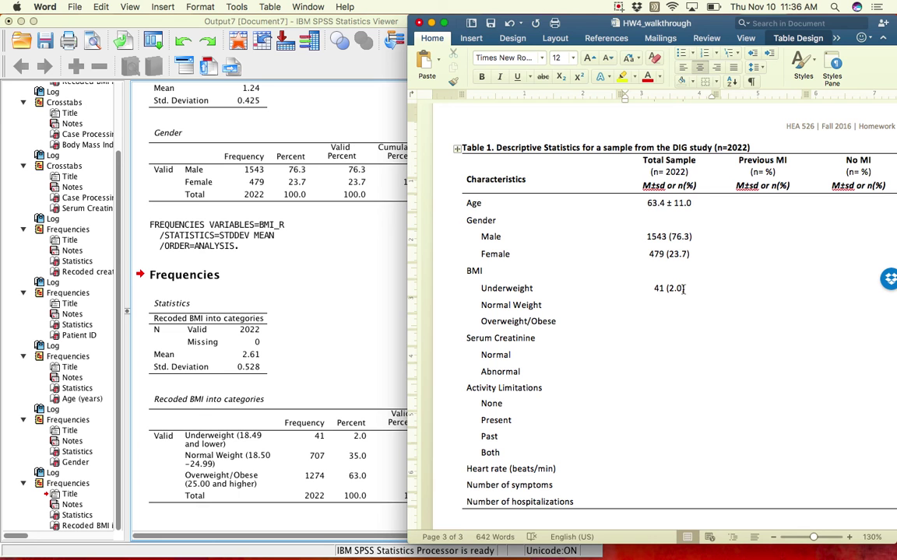
# Step: Enter 707 (35.0) for Normal Weight and 1274 (63.0) for Overweight/Obese under Total Sample
pyautogui.click(677, 305)
pyautogui.click(318, 405)
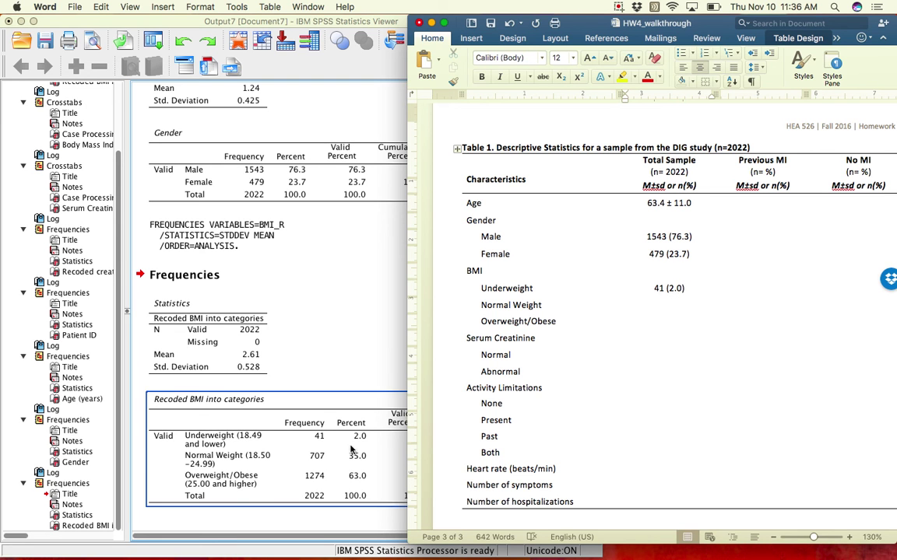
pyautogui.write('707 (35.0)')
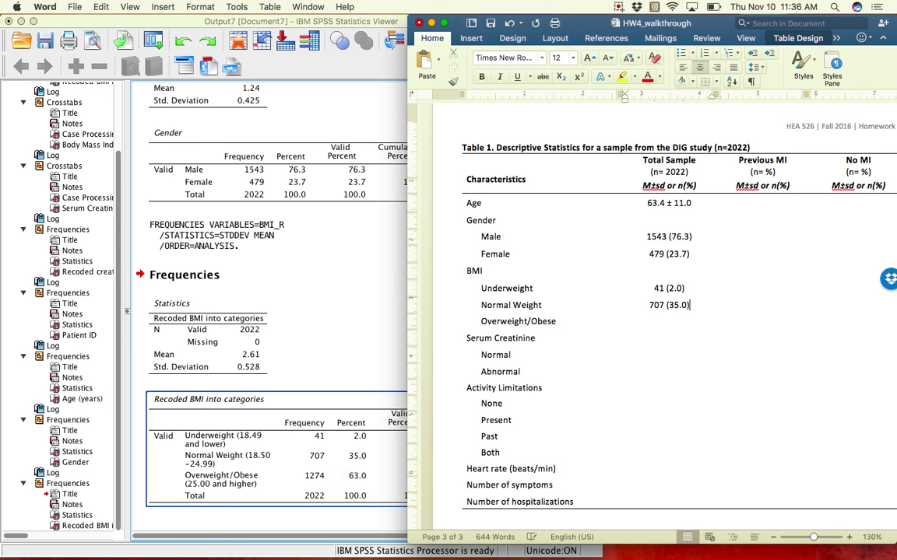
pyautogui.press('Down')
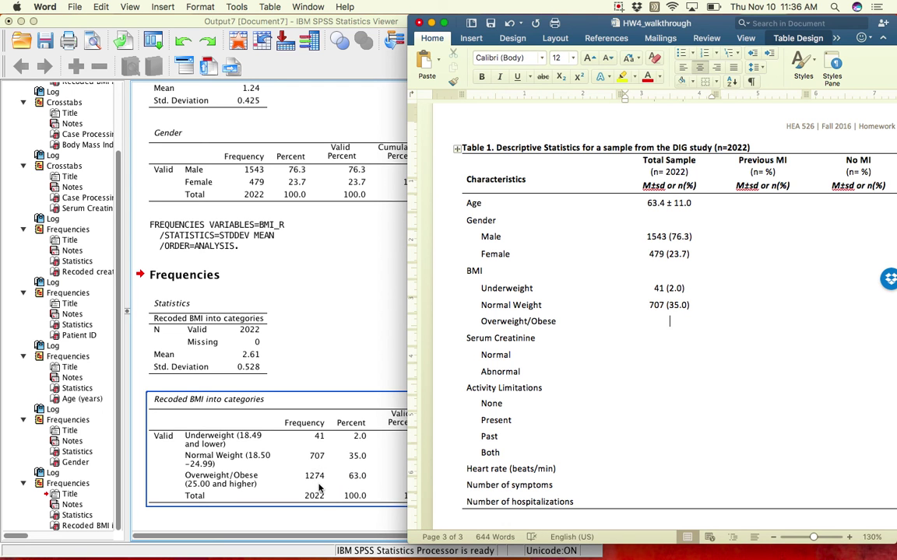
pyautogui.write('1274 (')
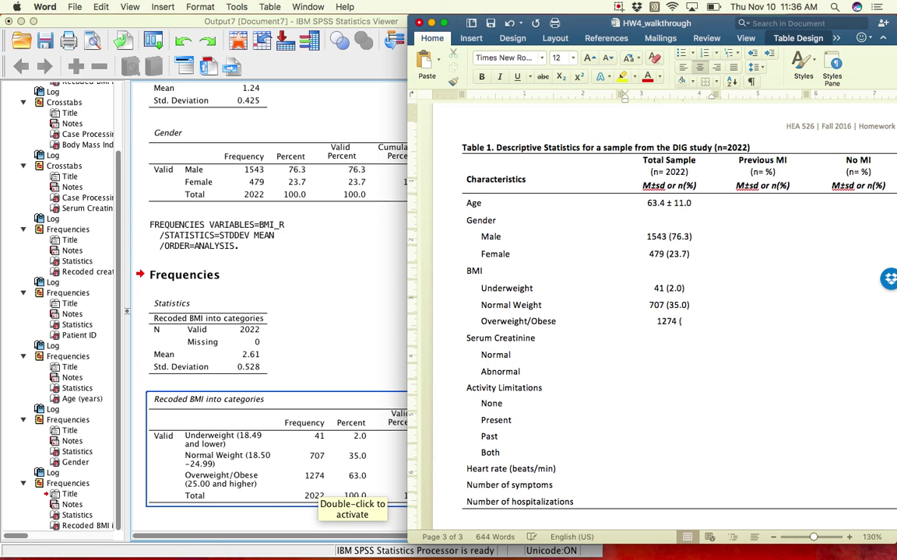
pyautogui.write('63.0)')
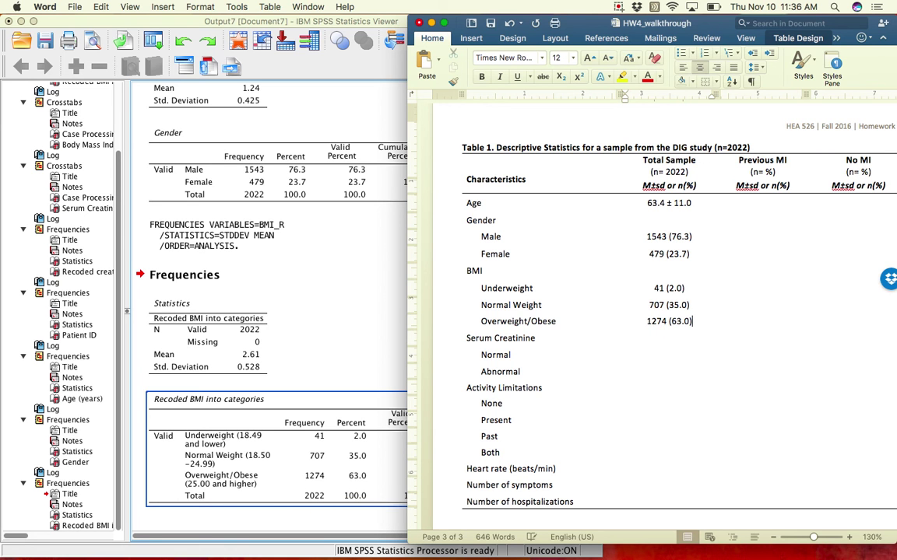
# Step: Switch to SPSS, reset the Frequencies settings, and run Frequencies on creat_R and actlimit together
pyautogui.click(678, 358)
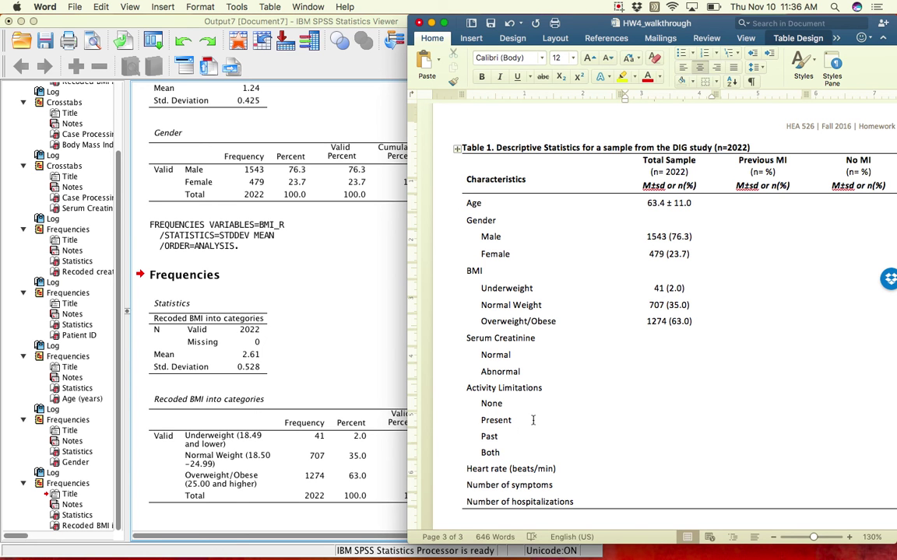
pyautogui.click(345, 304)
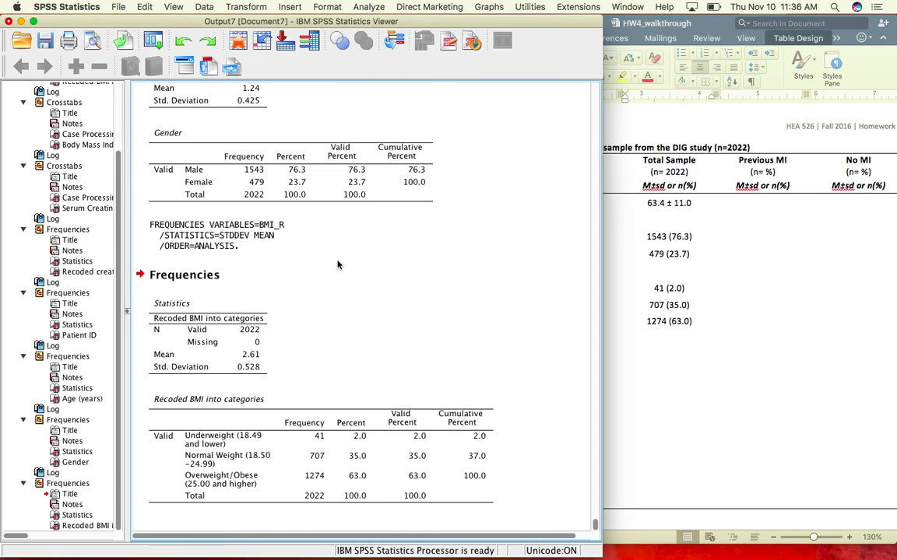
pyautogui.click(355, 6)
pyautogui.moveTo(516, 33)
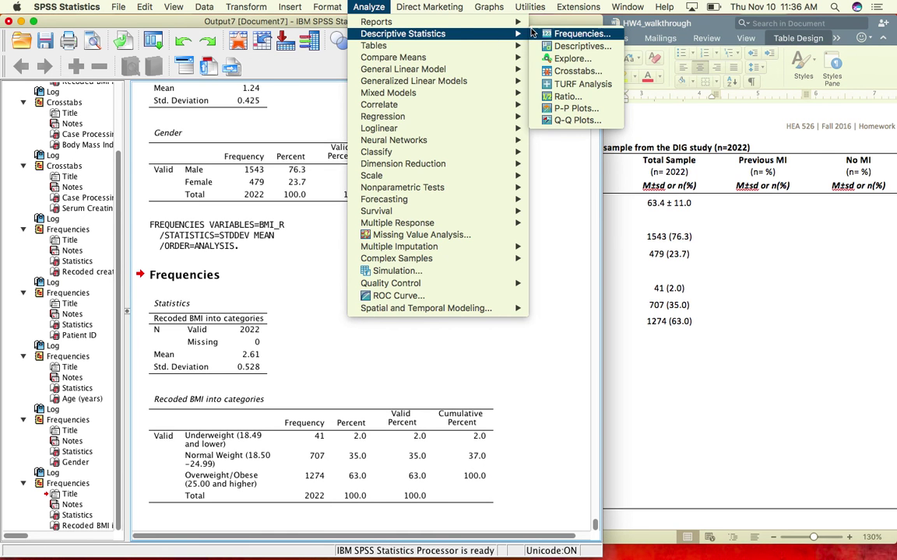
pyautogui.click(578, 34)
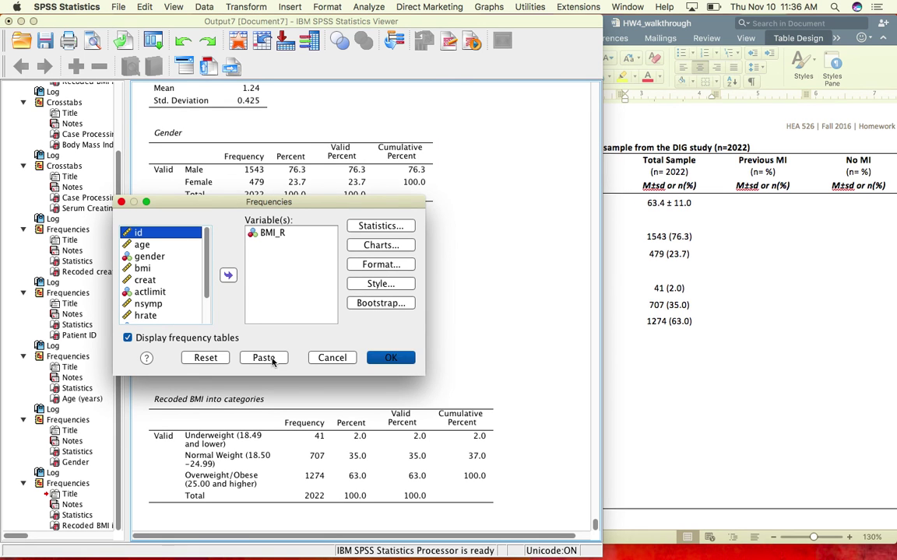
pyautogui.click(206, 357)
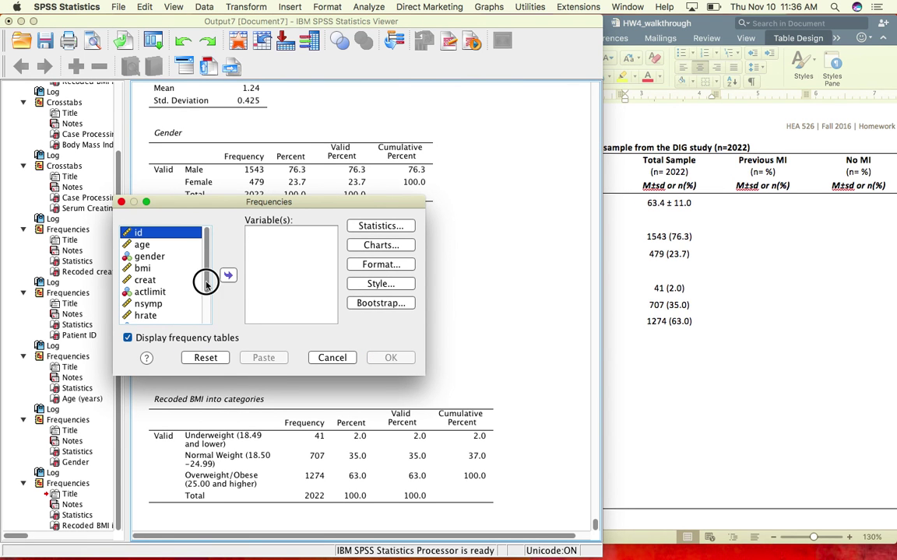
pyautogui.moveTo(206, 272); pyautogui.dragTo(207, 236)
pyautogui.doubleClick(176, 318)
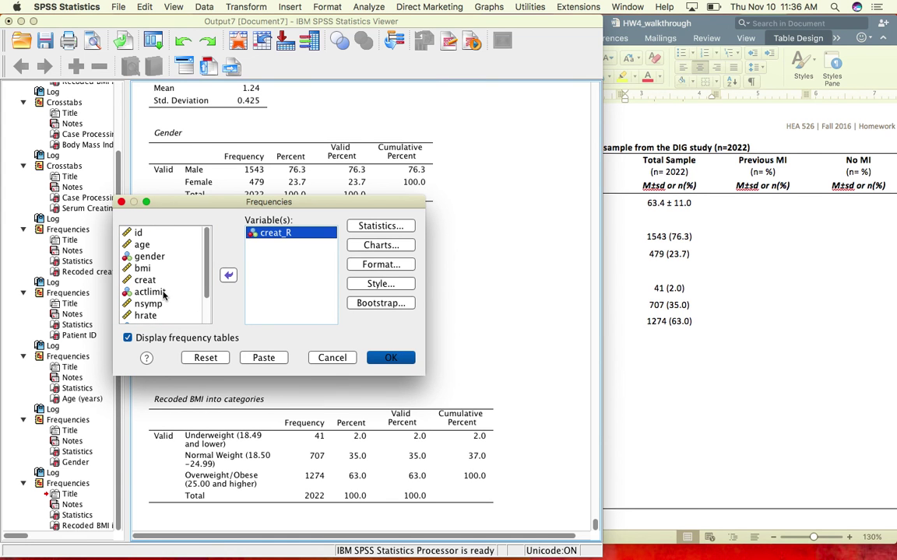
pyautogui.click(157, 292)
pyautogui.click(225, 277)
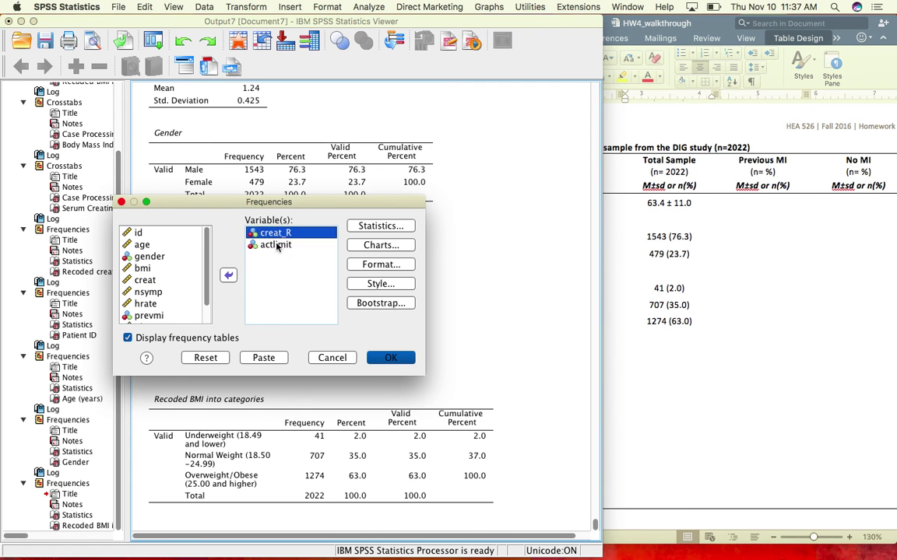
pyautogui.click(397, 360)
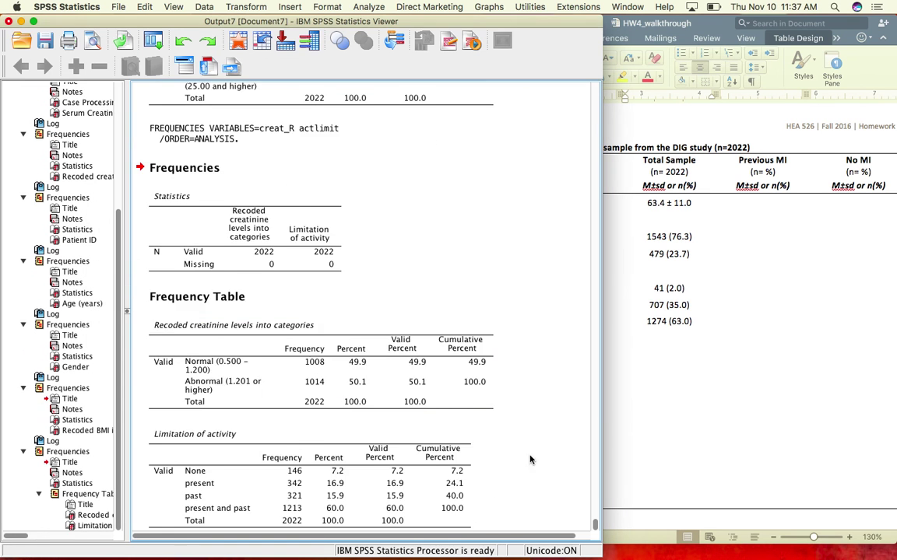
# Step: Switch to Word and enter the Serum Creatinine values under Total Sample: 1008 (49.9) for Normal and 1014 (50.1) for Abnormal
pyautogui.hscroll(1, 530, 467)
pyautogui.scroll(2, 468, 266)
pyautogui.scroll(-2, 469, 266)
pyautogui.hscroll(-1, 469, 266)
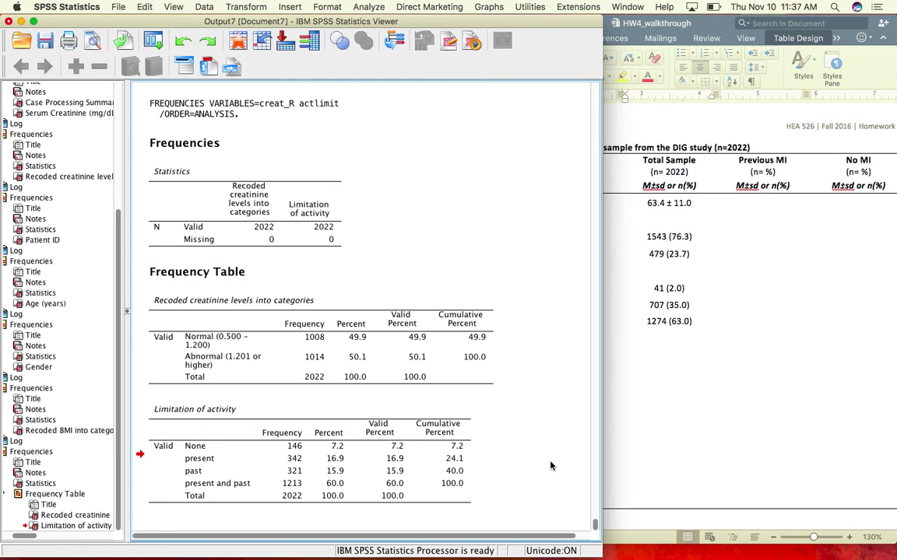
pyautogui.click(710, 405)
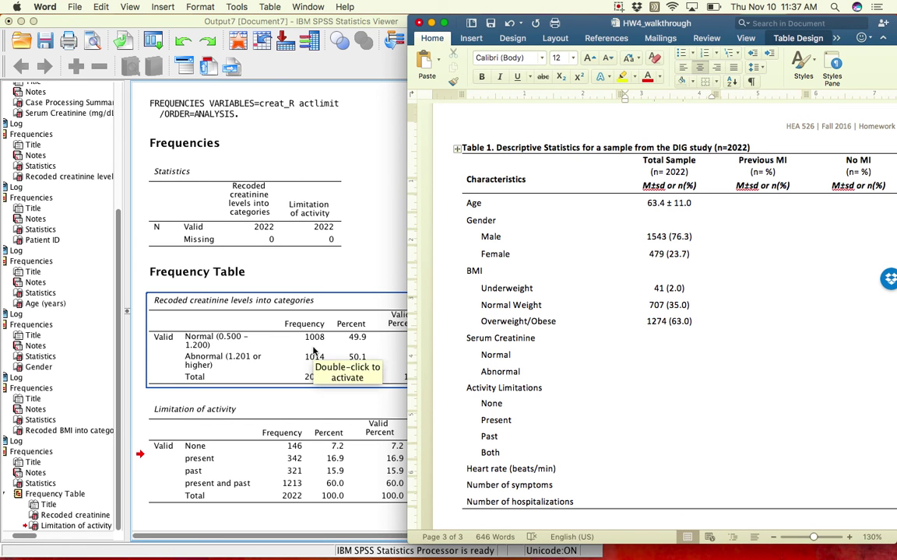
pyautogui.write('1008 (49.9)')
pyautogui.press('Down')
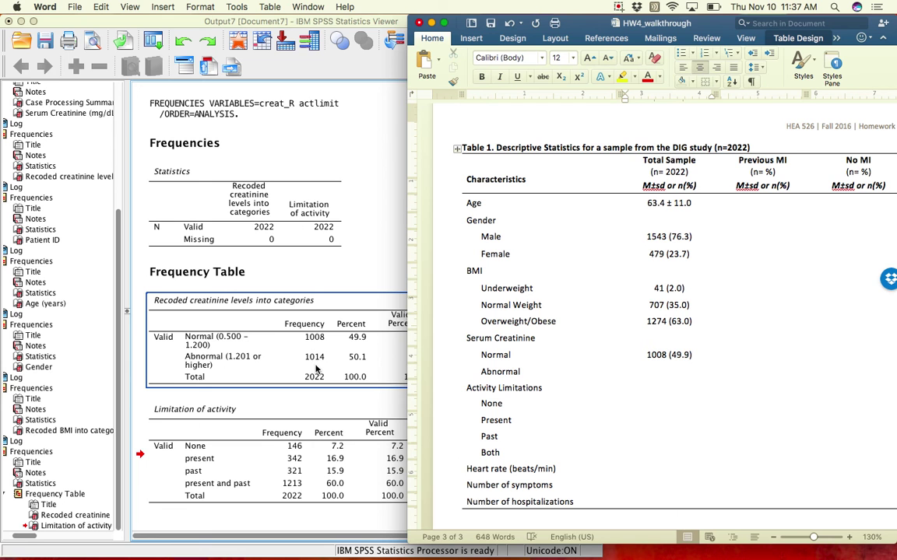
pyautogui.write('101')
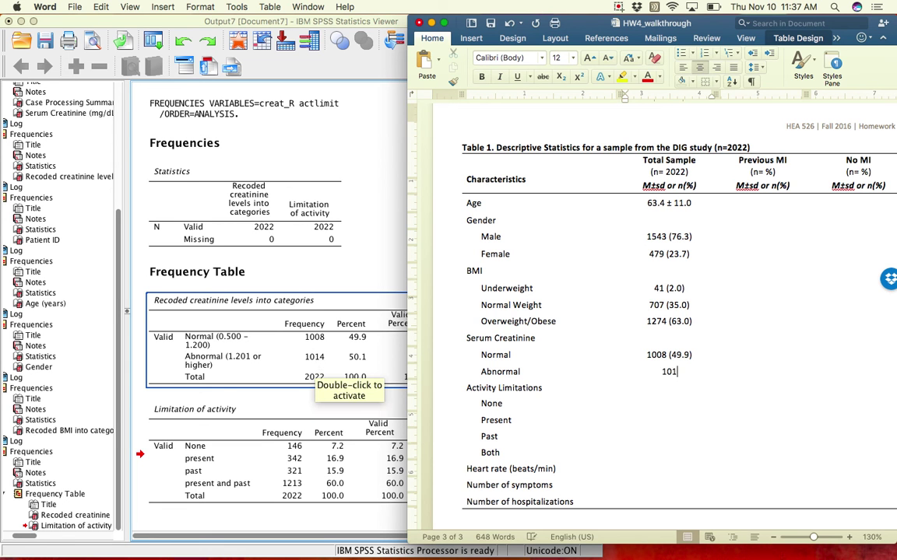
pyautogui.write('4 (50.1)')
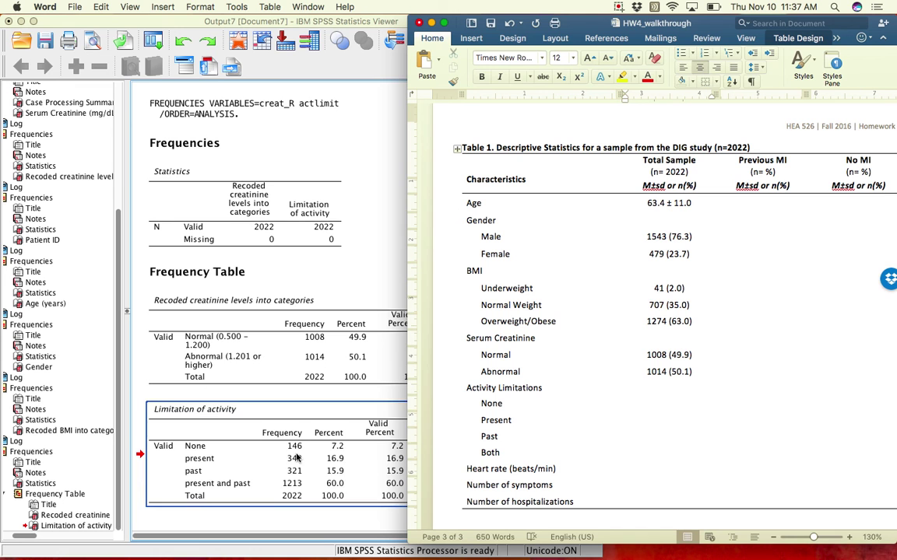
# Step: Enter 146 (7.2) for None and 342 (16.9) for Present in the Activity Limitations rows under Total Sample
pyautogui.click(678, 411)
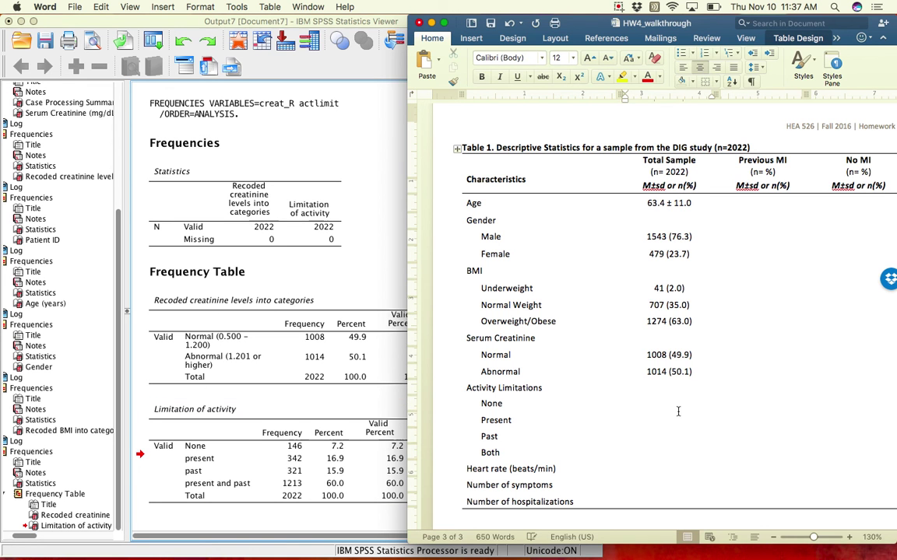
pyautogui.write('146 (7.')
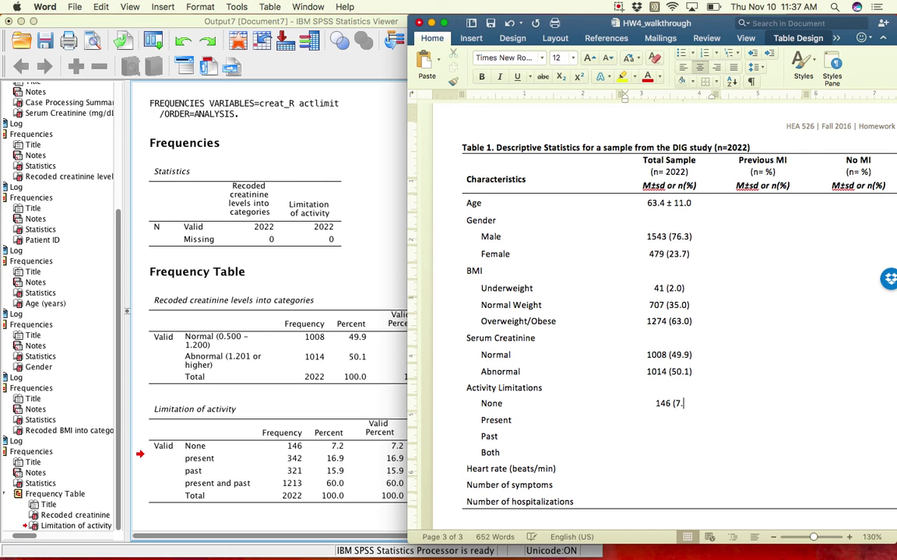
pyautogui.write('2)')
pyautogui.click(282, 472)
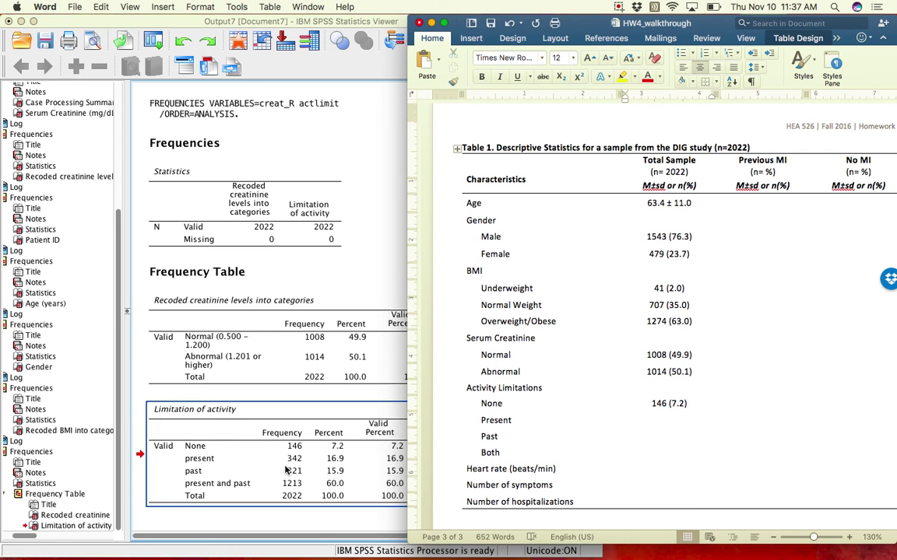
pyautogui.press('Down')
pyautogui.write('34')
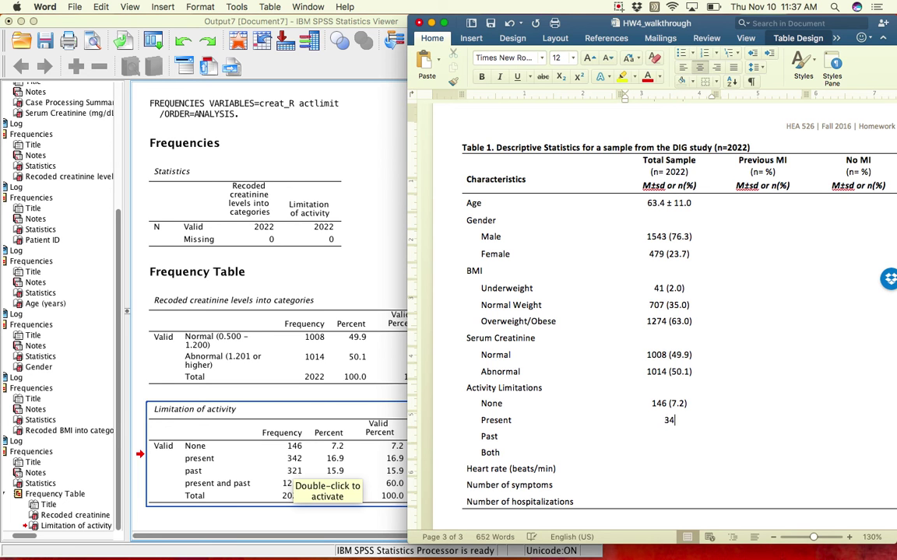
pyautogui.write('2 (16.9)')
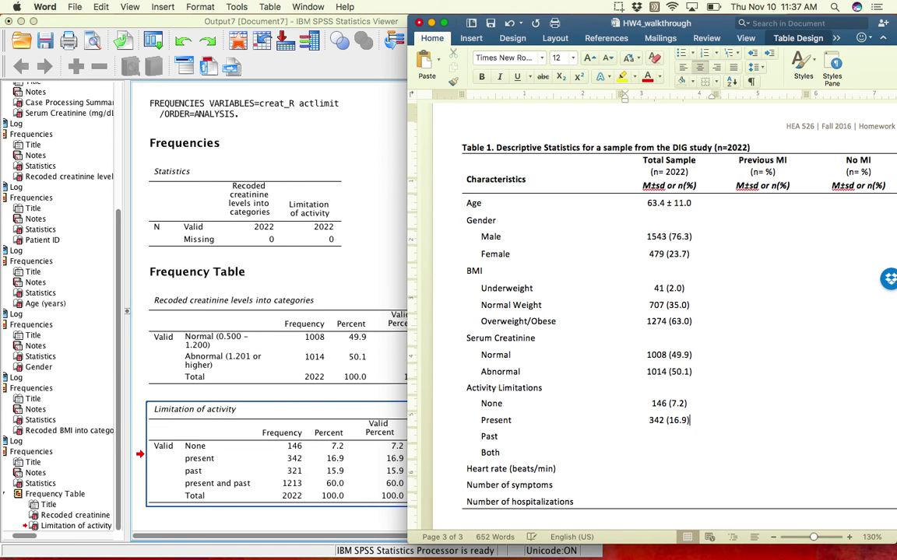
# Step: Enter 321 (15.9) for Past and 1213 (60.0) for Both in the Activity Limitations rows under Total Sample
pyautogui.press('Down')
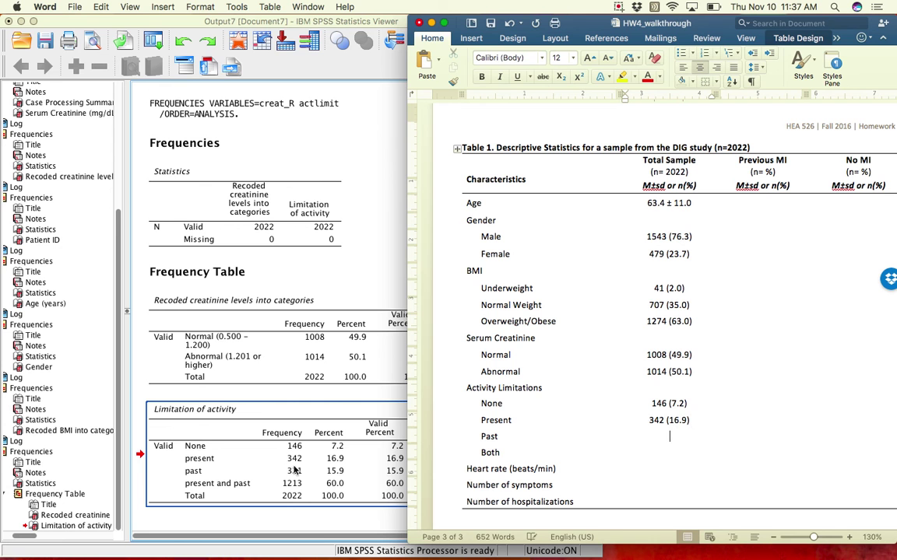
pyautogui.write('321')
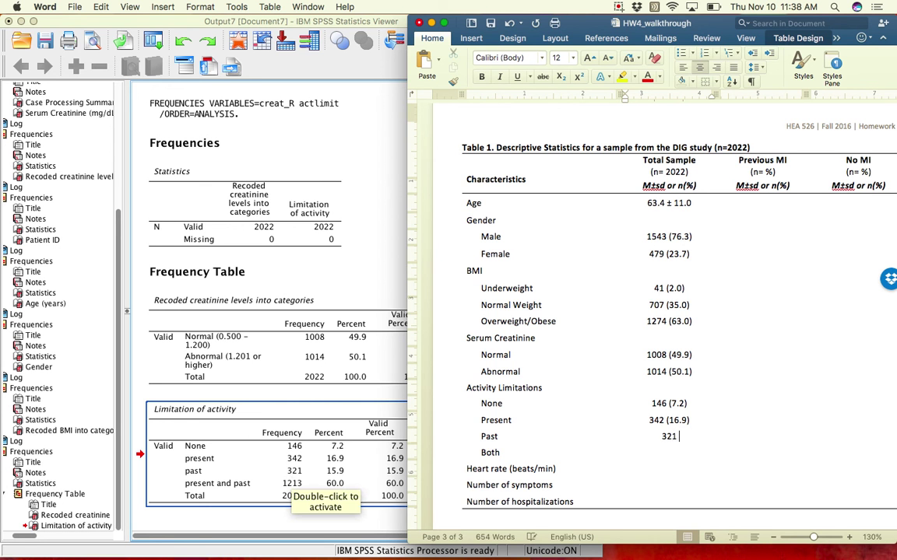
pyautogui.write(' (15.9)')
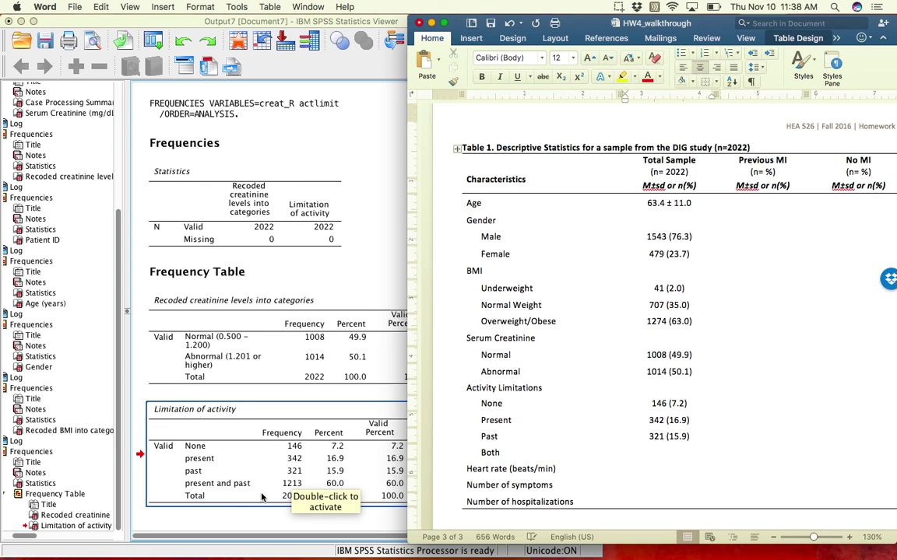
pyautogui.press('Down')
pyautogui.write('1213 (60.0)')
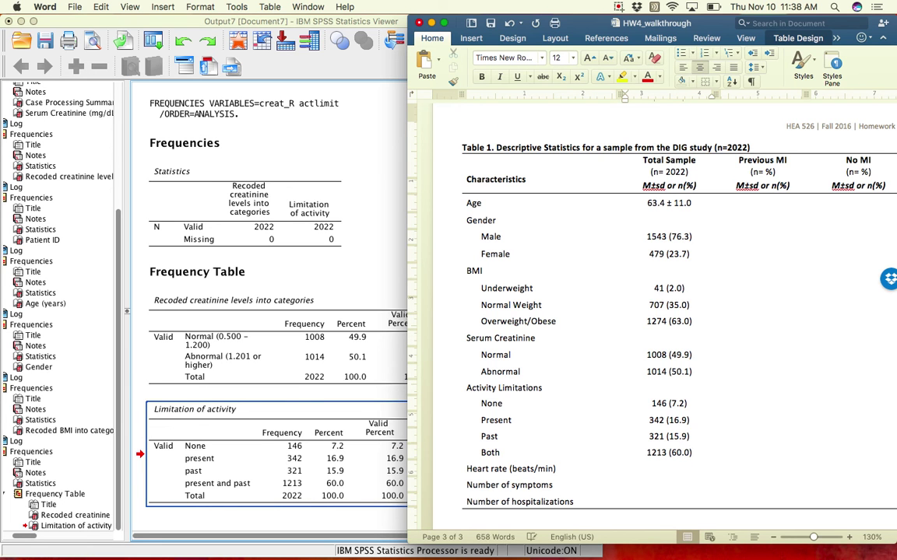
pyautogui.click(660, 468)
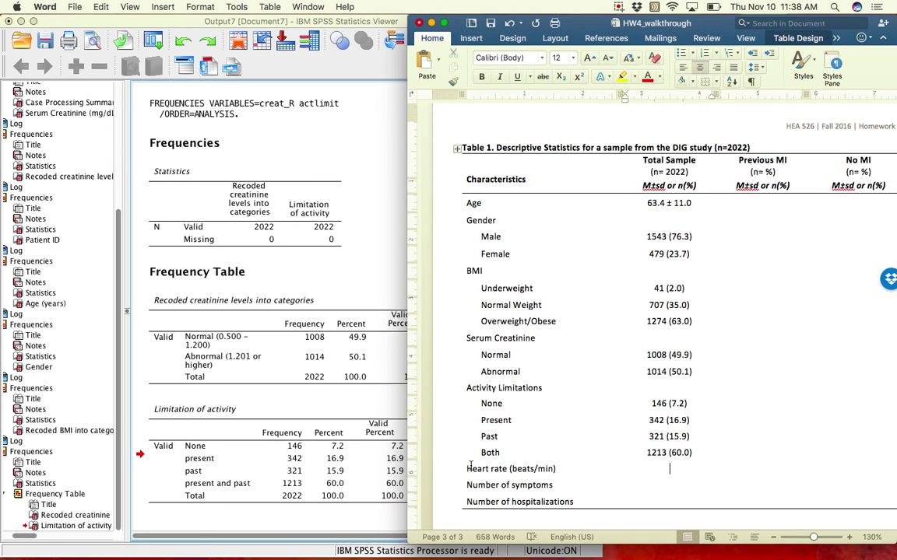
pyautogui.click(270, 355)
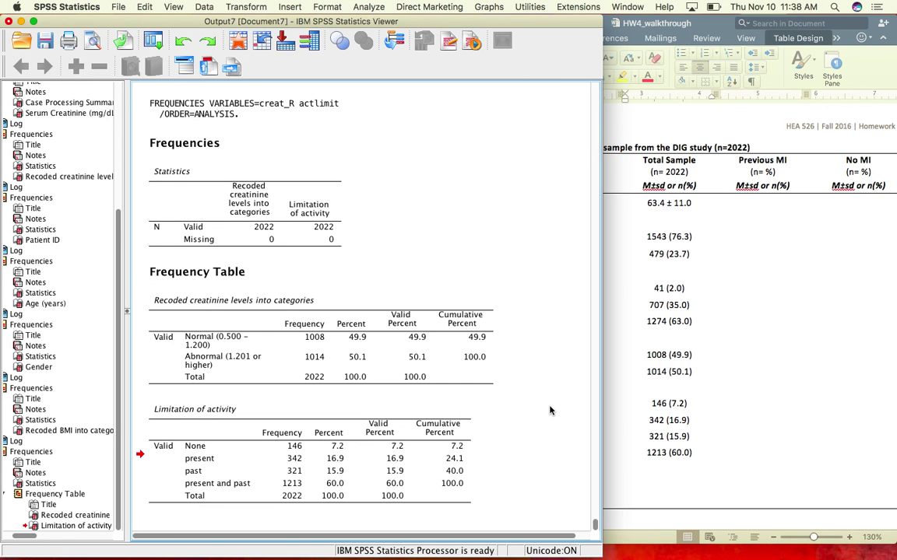
pyautogui.click(667, 364)
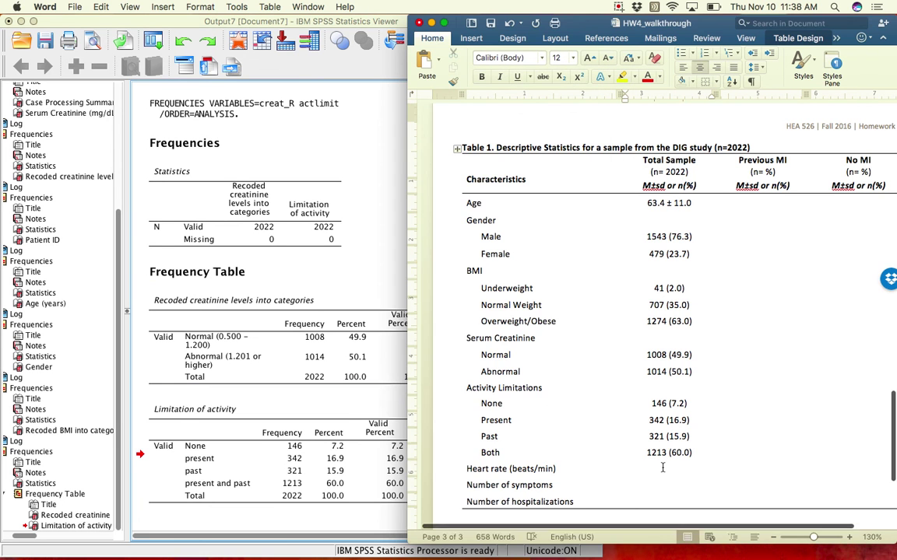
pyautogui.scroll(-3, 662, 467)
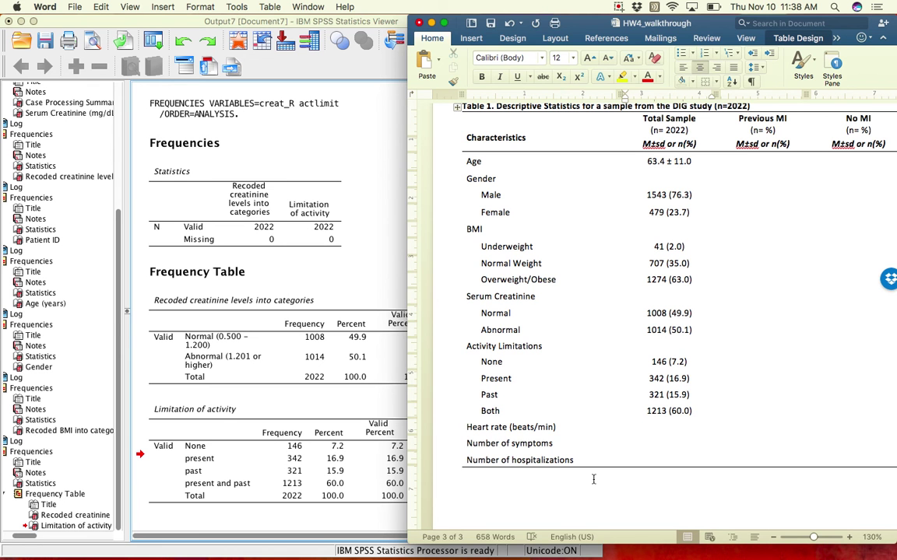
pyautogui.click(267, 382)
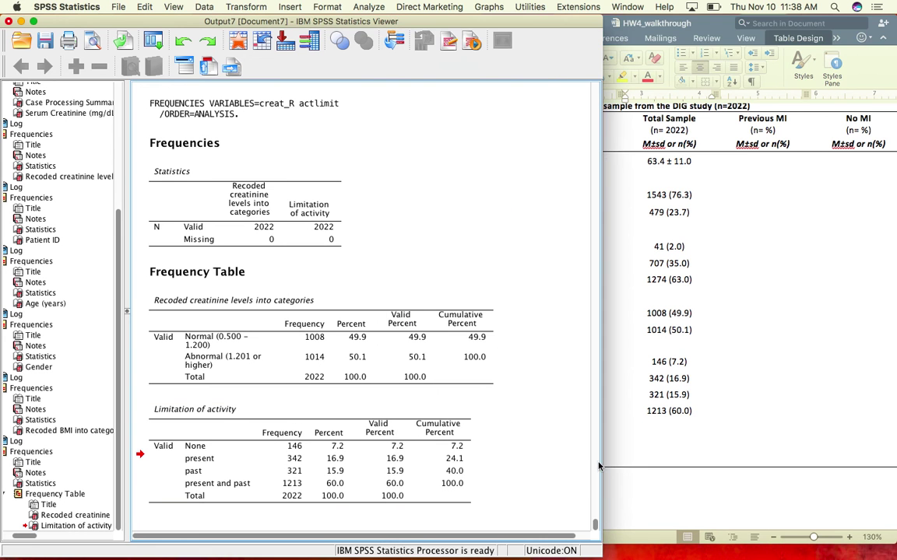
pyautogui.click(677, 387)
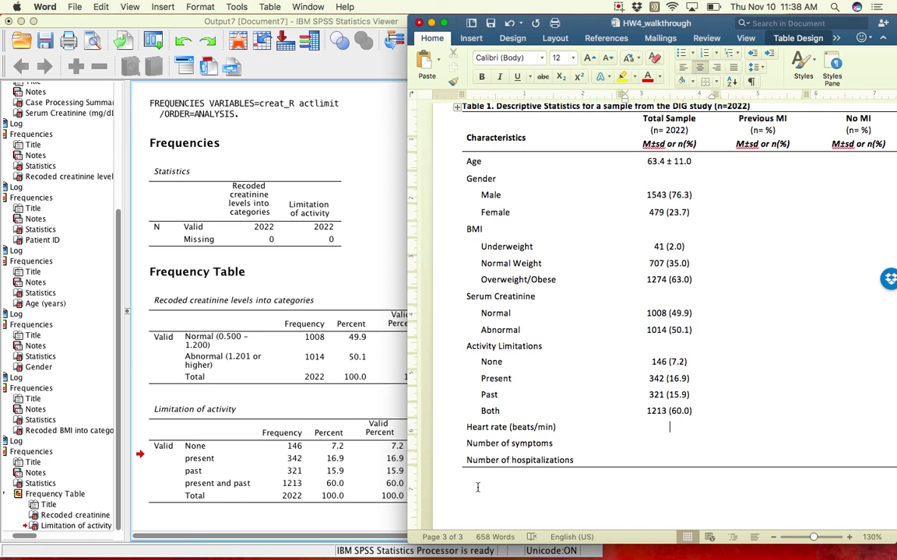
# Step: Switch to SPSS and open the Descriptives procedure
pyautogui.click(390, 258)
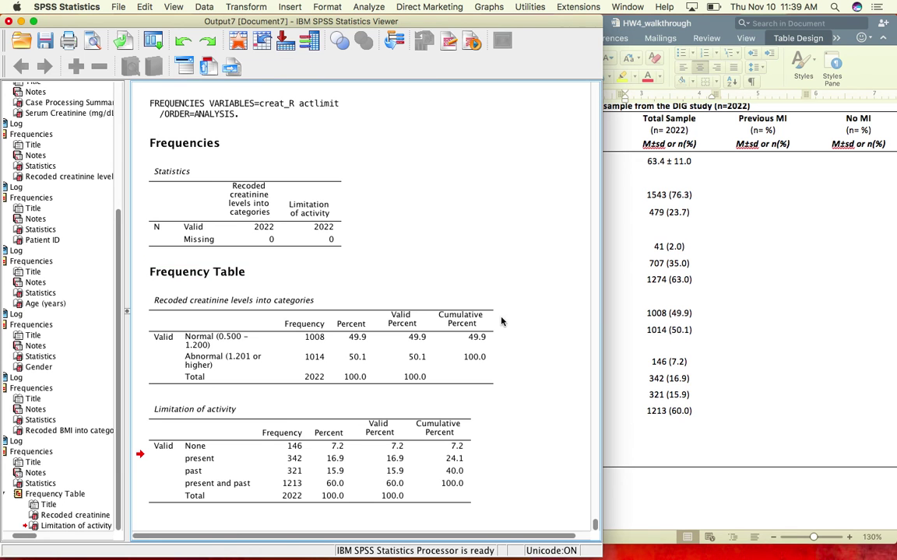
pyautogui.click(334, 5)
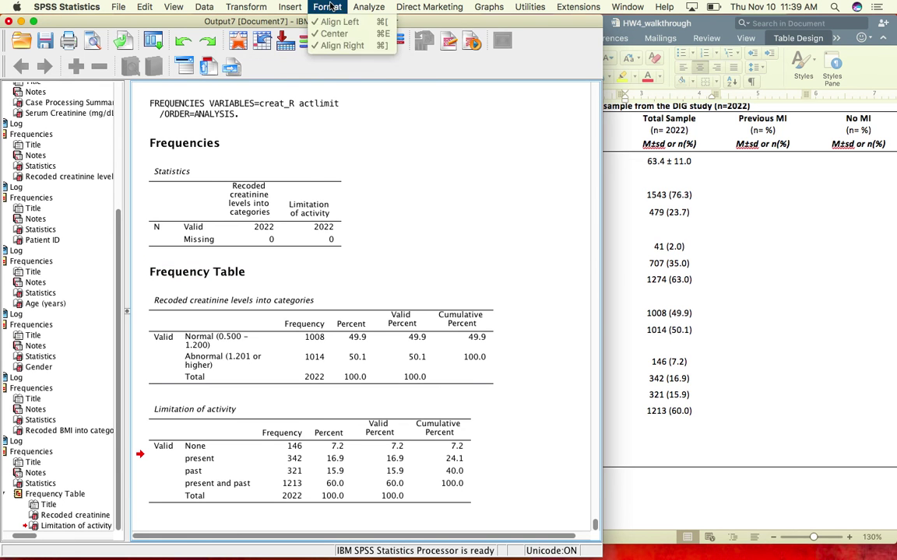
pyautogui.moveTo(284, 6)
pyautogui.moveTo(367, 5)
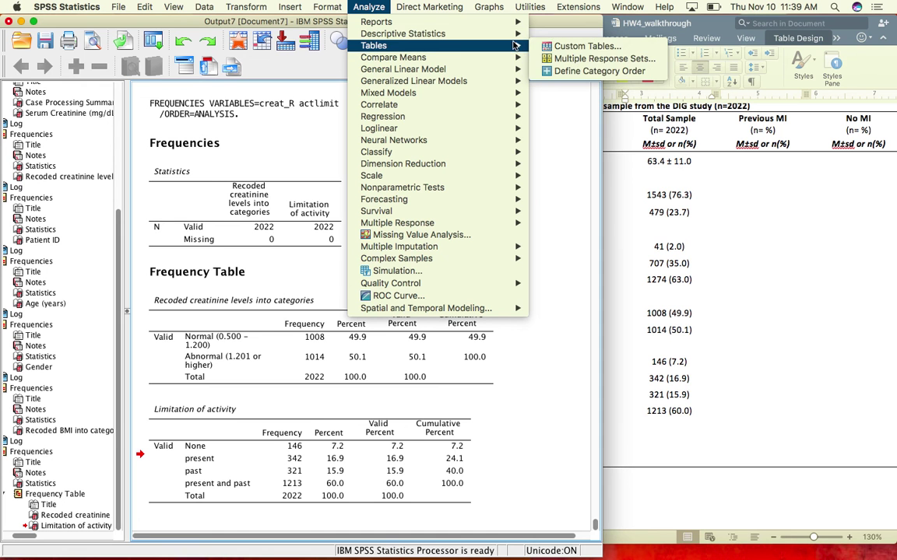
pyautogui.moveTo(516, 42)
pyautogui.click(591, 49)
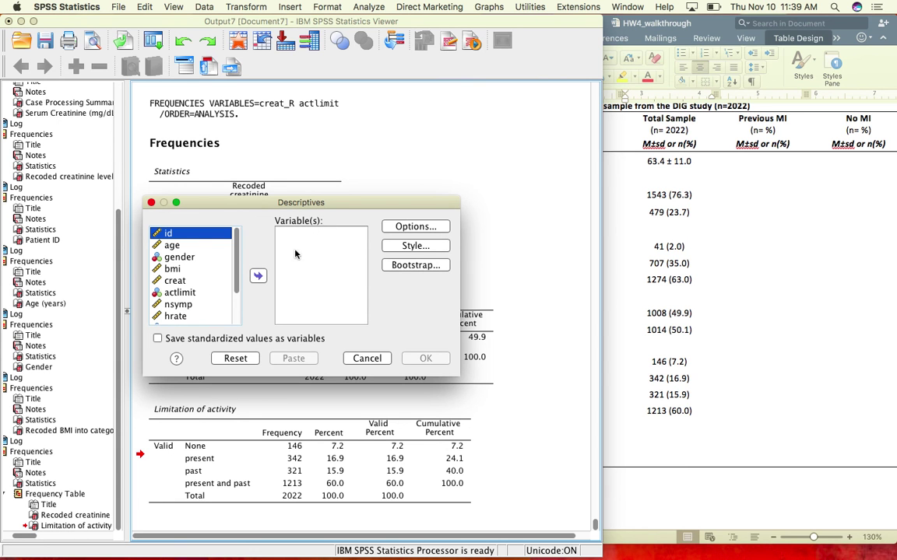
# Step: Add nsymp, hrate and nhosp as the variables and run Descriptives on them
pyautogui.moveTo(236, 257); pyautogui.dragTo(241, 289)
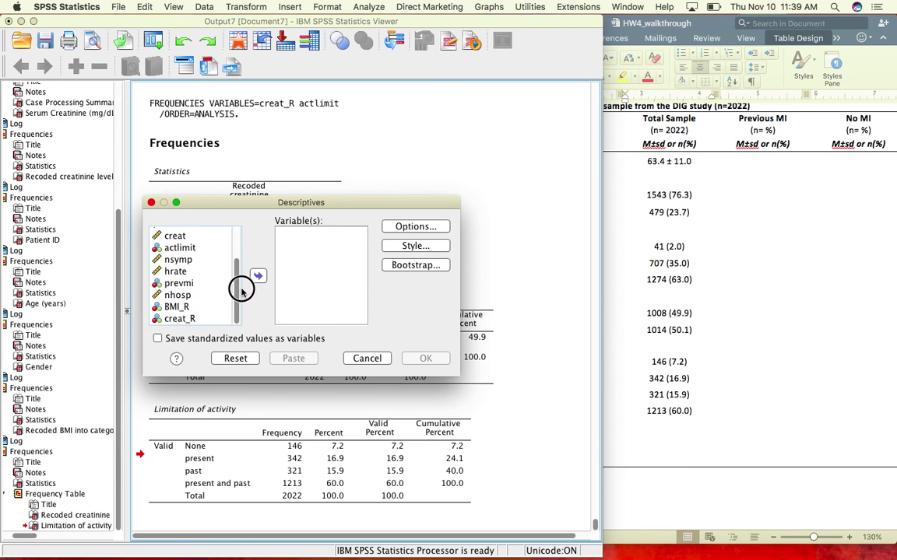
pyautogui.click(195, 260)
pyautogui.doubleClick(198, 263)
pyautogui.click(175, 272)
pyautogui.click(257, 276)
pyautogui.click(187, 295)
pyautogui.click(257, 275)
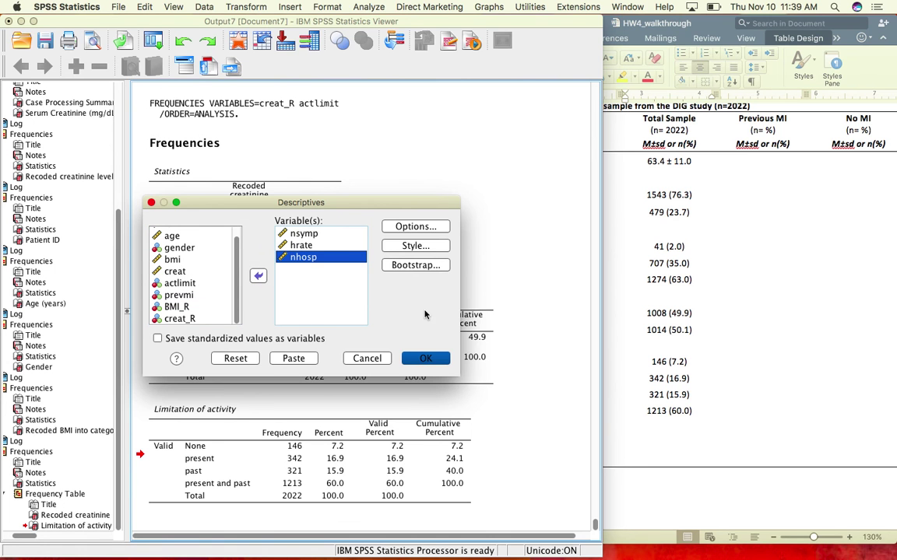
pyautogui.click(692, 391)
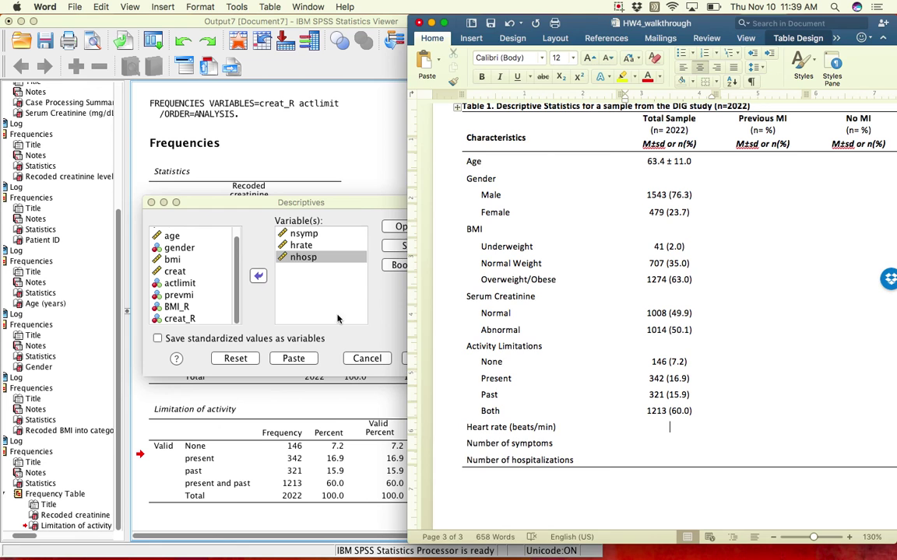
pyautogui.click(305, 288)
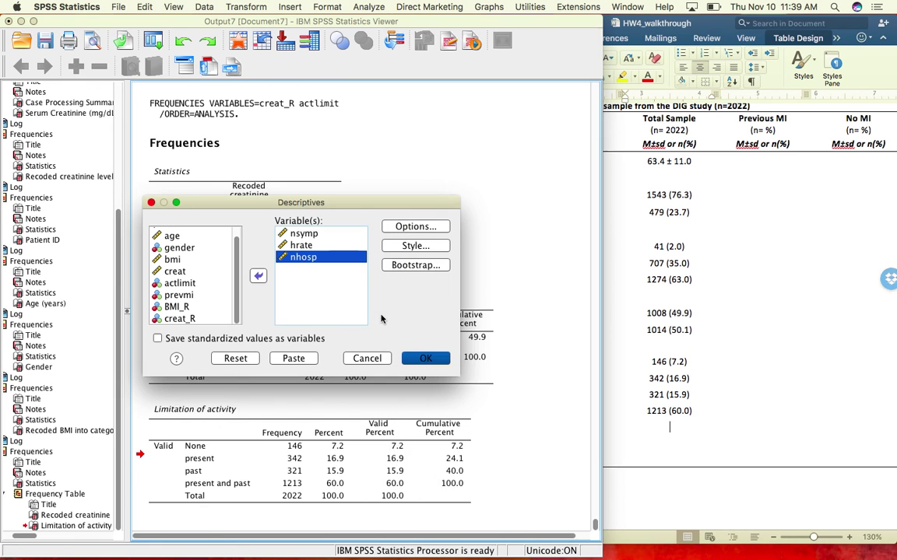
pyautogui.click(426, 359)
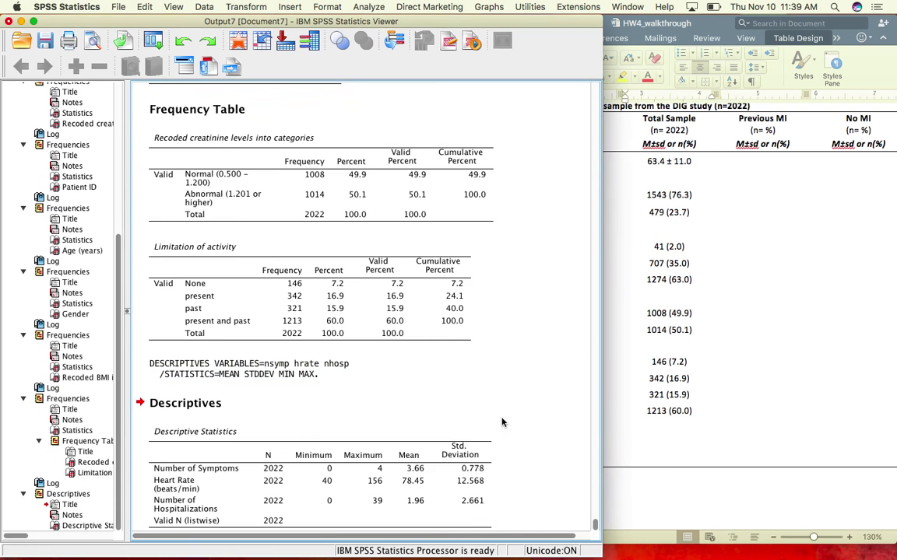
# Step: Move the SPSS output window aside so its Descriptive Statistics table and the Word table can be read together
pyautogui.click(236, 452)
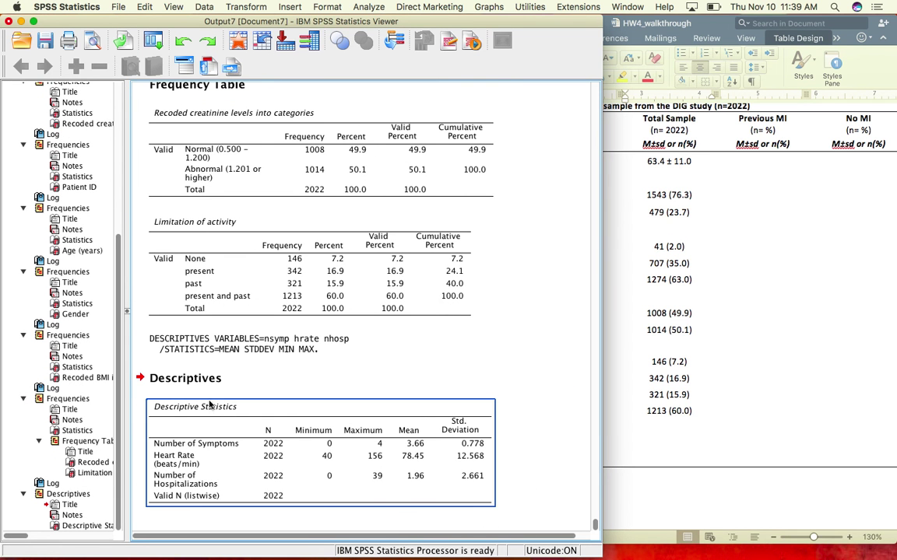
pyautogui.click(228, 523)
pyautogui.click(246, 450)
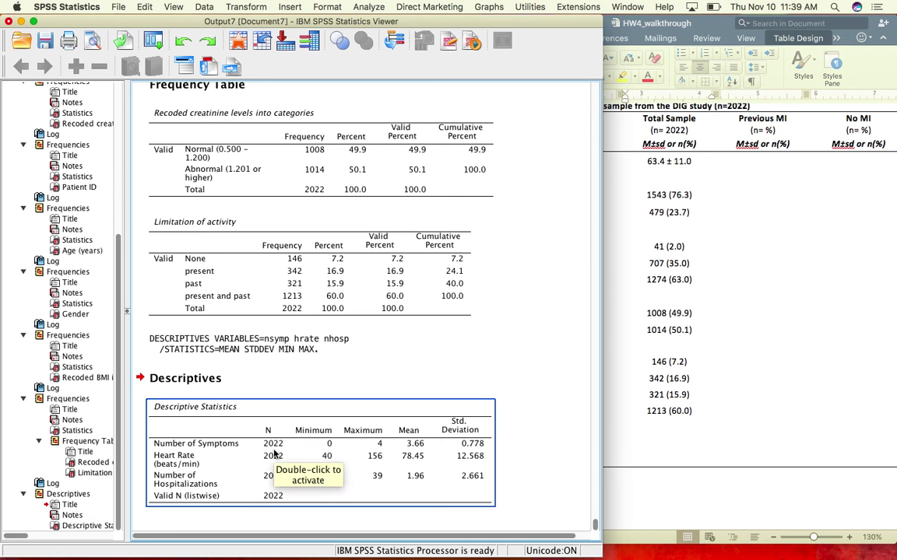
pyautogui.click(340, 528)
pyautogui.click(322, 465)
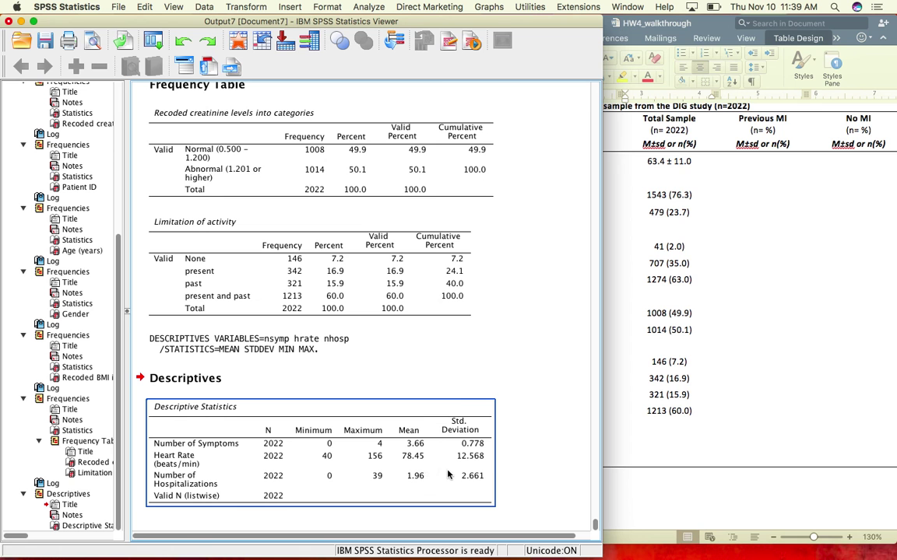
pyautogui.click(534, 486)
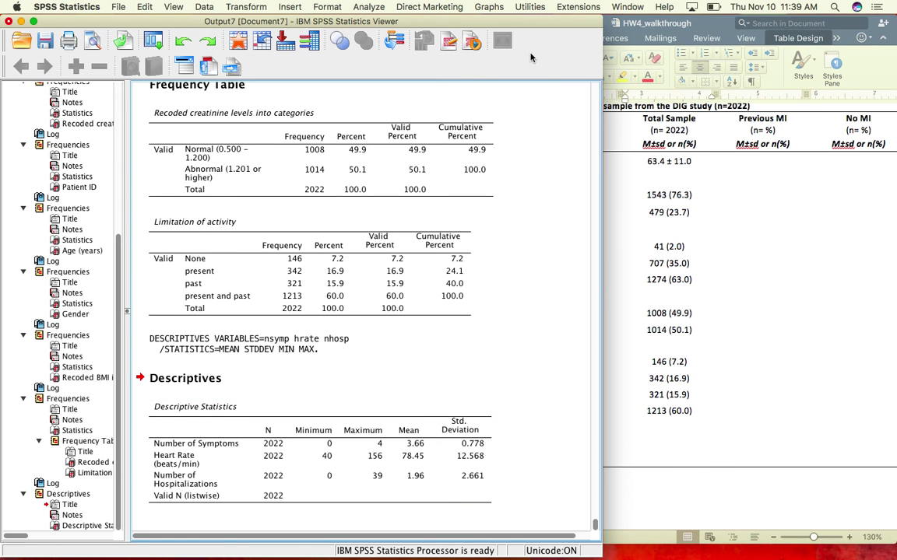
pyautogui.moveTo(475, 22); pyautogui.dragTo(384, 6)
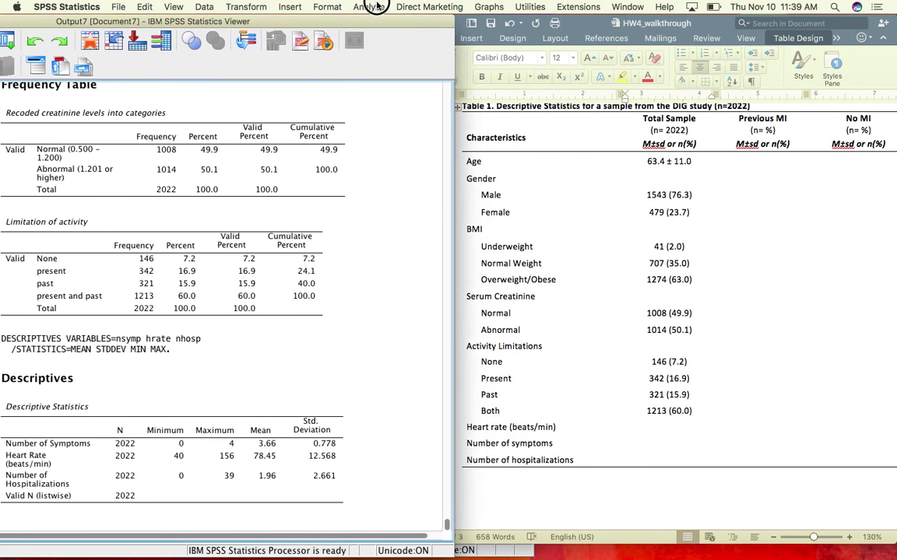
# Step: Switch to Word and enter 78.5 ± 12.6 for Heart rate (beats/min) under Total Sample
pyautogui.click(662, 471)
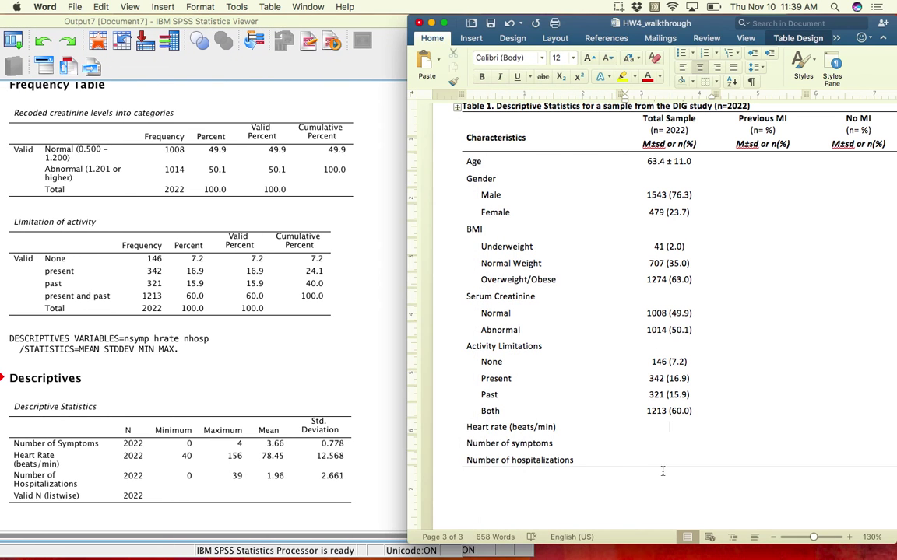
pyautogui.click(673, 421)
pyautogui.click(76, 411)
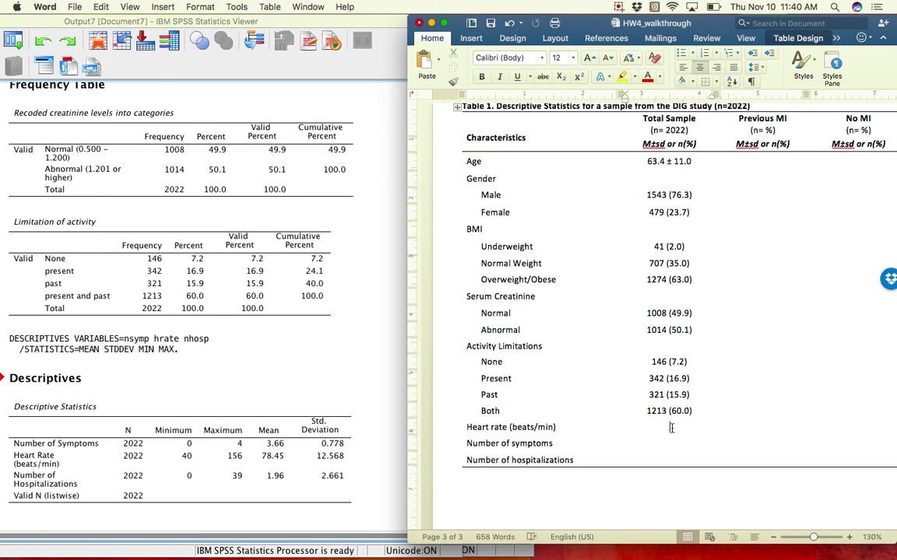
pyautogui.write('78.5')
pyautogui.write('±')
pyautogui.write('12.6')
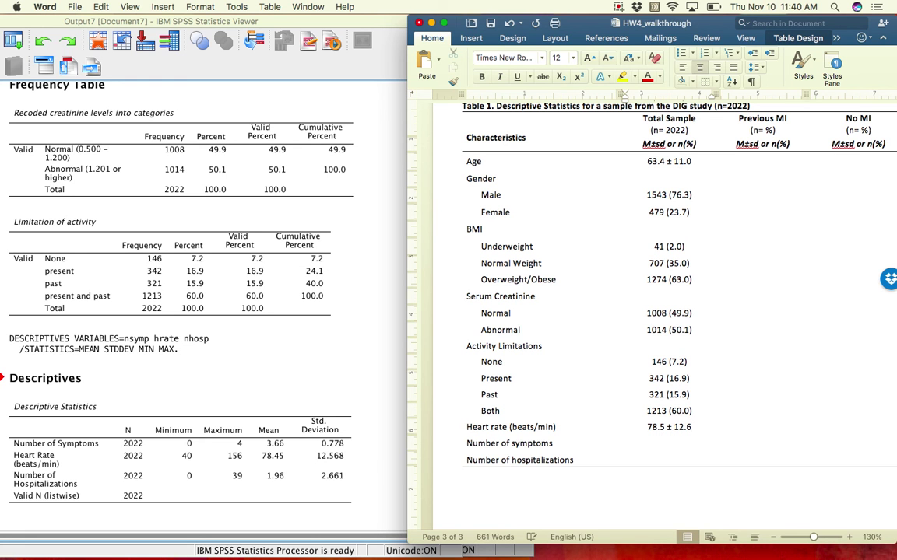
pyautogui.click(305, 430)
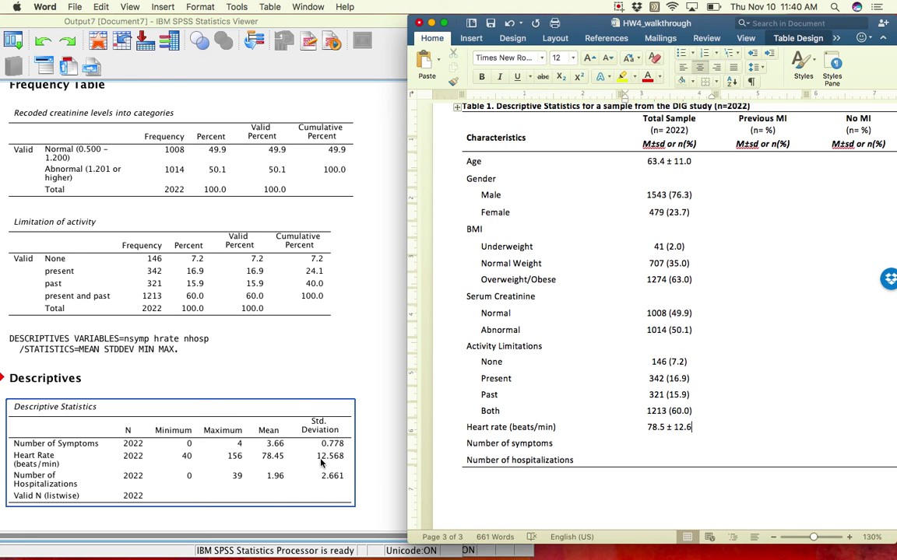
pyautogui.click(533, 450)
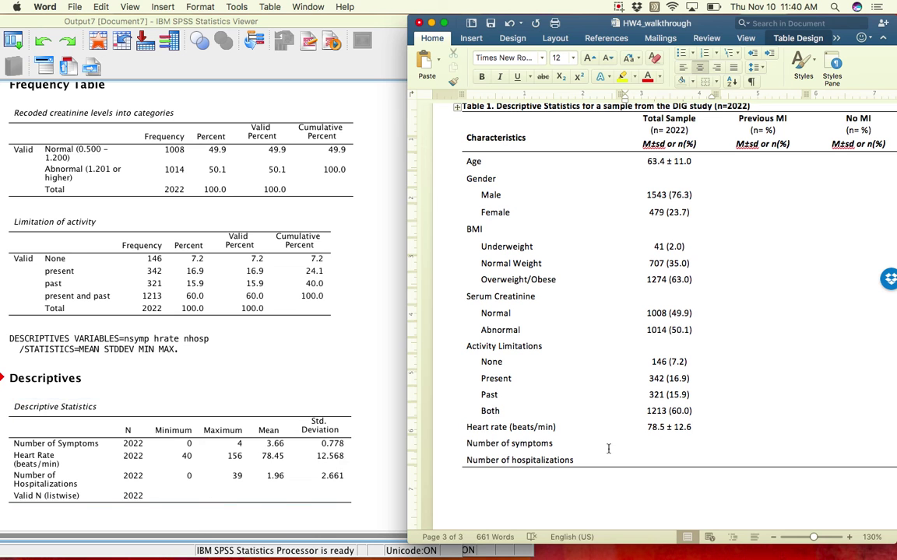
# Step: Replace the ± in the Heart rate entry with parentheses around the standard deviation, giving 78.5 (12.6)
pyautogui.click(668, 428)
pyautogui.doubleClick(668, 427)
pyautogui.press('super+c')
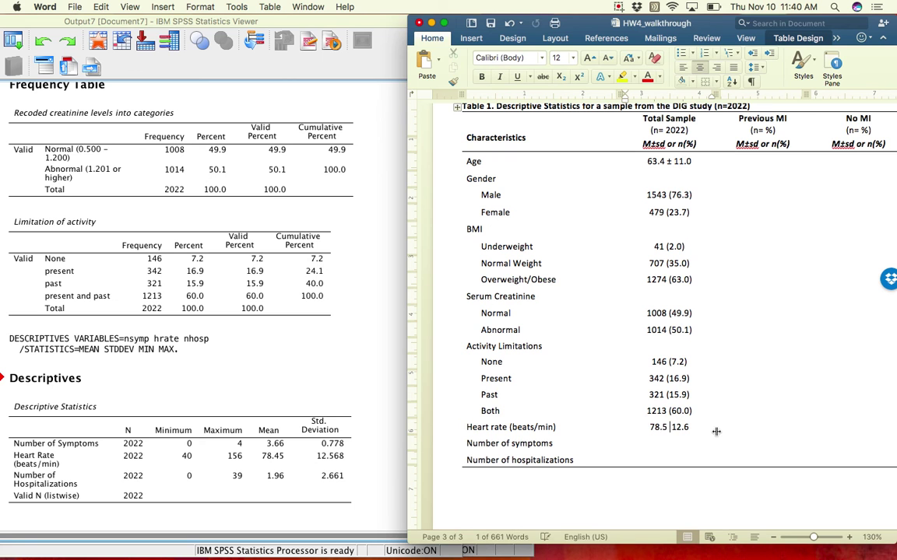
pyautogui.write('(')
pyautogui.press('End')
pyautogui.write('_')
pyautogui.press('BackSpace')
pyautogui.write(')')
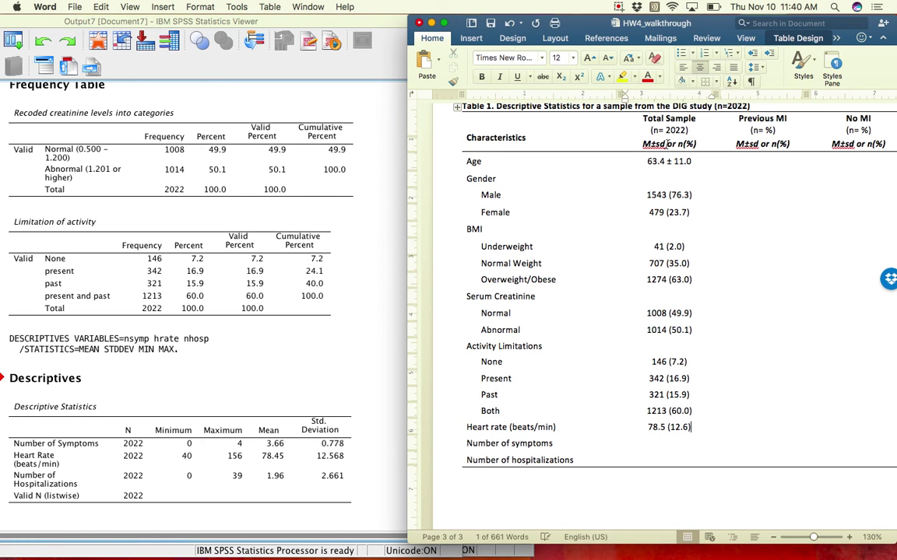
# Step: Change the Total Sample column's notation heading to M(sd) or n(%)
pyautogui.click(655, 144)
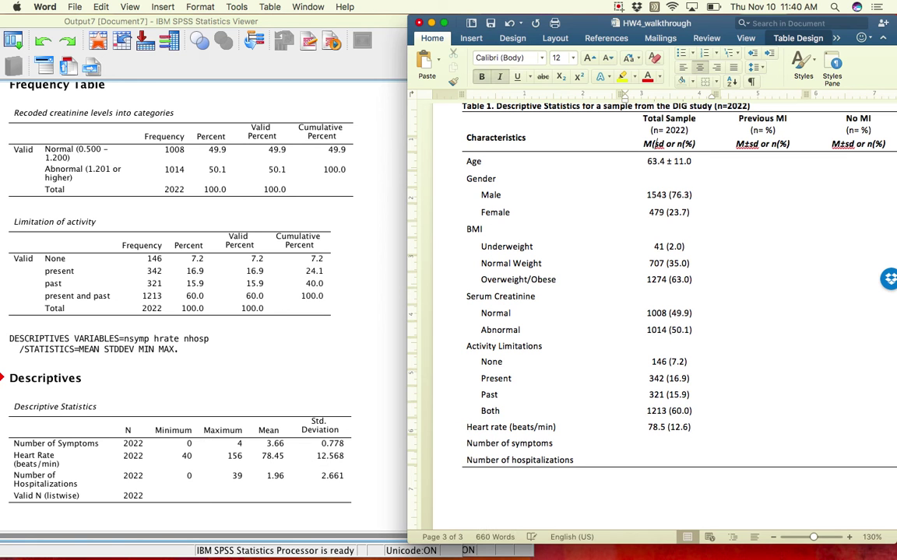
pyautogui.write('(')
pyautogui.press('Delete')
pyautogui.write(')')
pyautogui.click(699, 443)
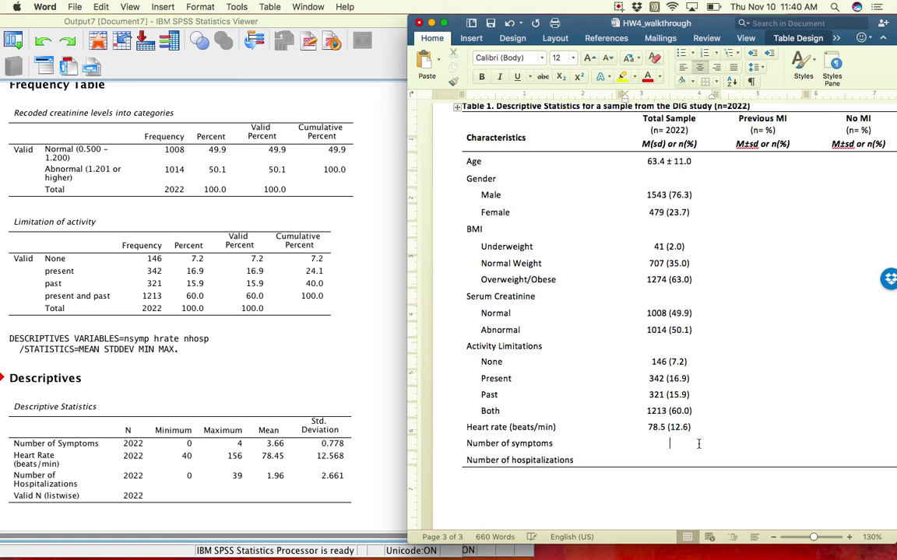
pyautogui.moveTo(647, 426); pyautogui.dragTo(695, 424)
pyautogui.click(694, 424)
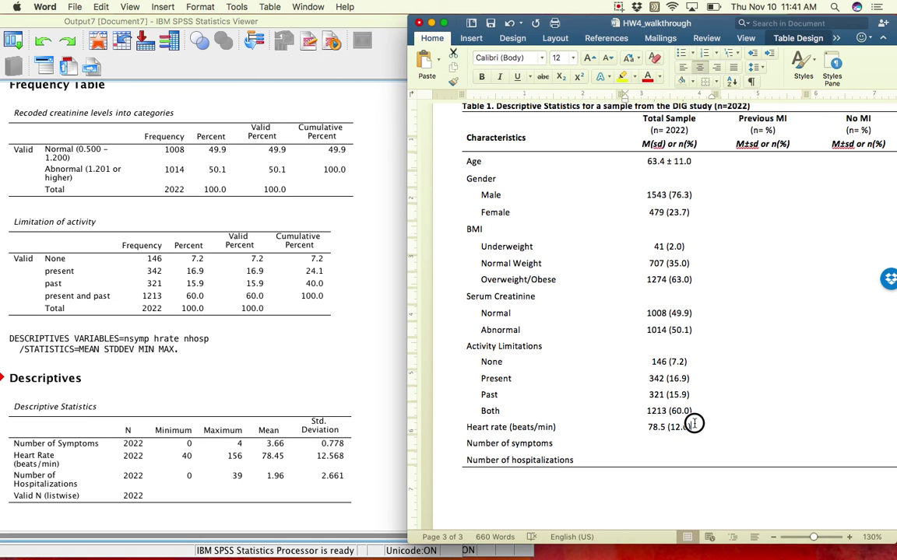
pyautogui.click(653, 146)
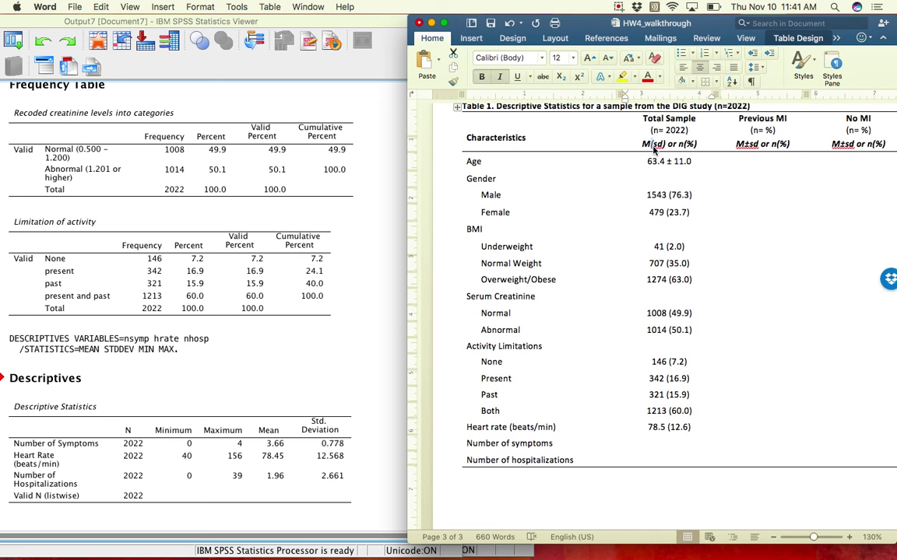
# Step: Undo the parentheses edits in the Total Sample heading and the Heart rate entry to restore the ± notation
pyautogui.press('super+z')
pyautogui.press('super+z')
pyautogui.press('super+z')
pyautogui.press('super+z')
# Step: Enter 3.7 ± 0.8 for Number of symptoms under Total Sample
pyautogui.click(688, 440)
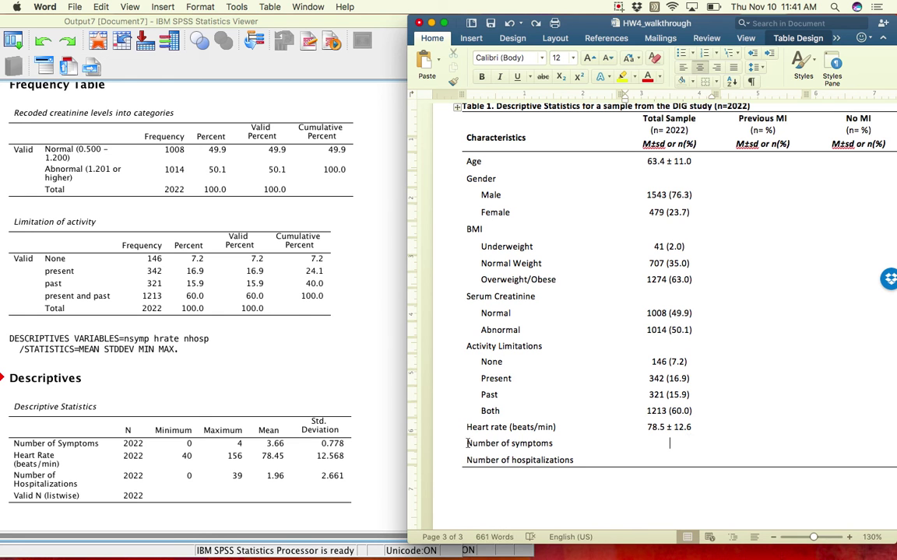
pyautogui.click(262, 436)
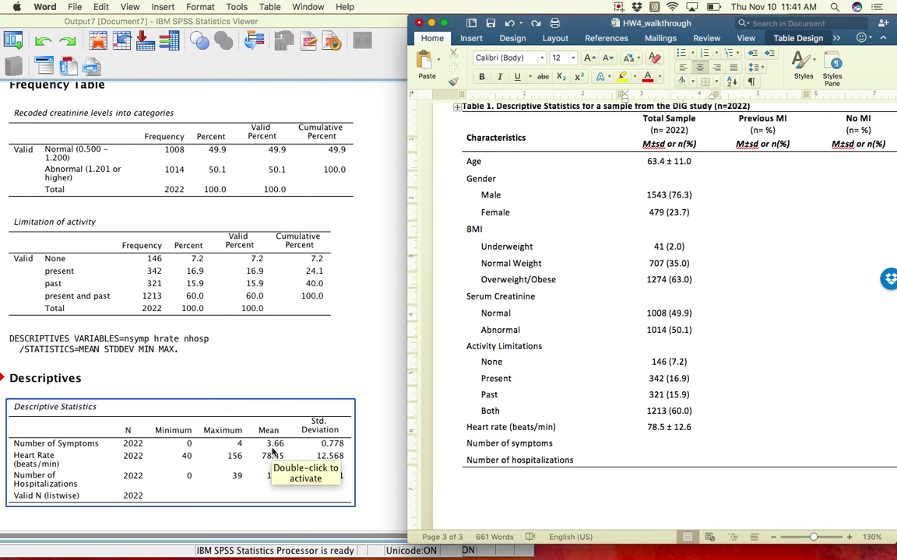
pyautogui.click(666, 442)
pyautogui.write('3.7')
pyautogui.press('super+v')
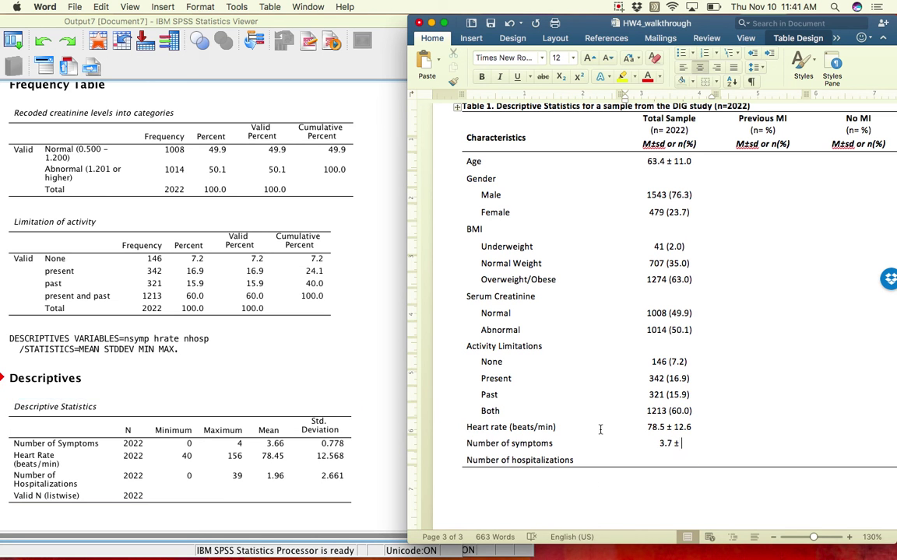
pyautogui.write('0.8')
pyautogui.press('Down')
# Step: Enter 2.0 ± 2.7 for Number of hospitalizations under Total Sample
pyautogui.click(186, 440)
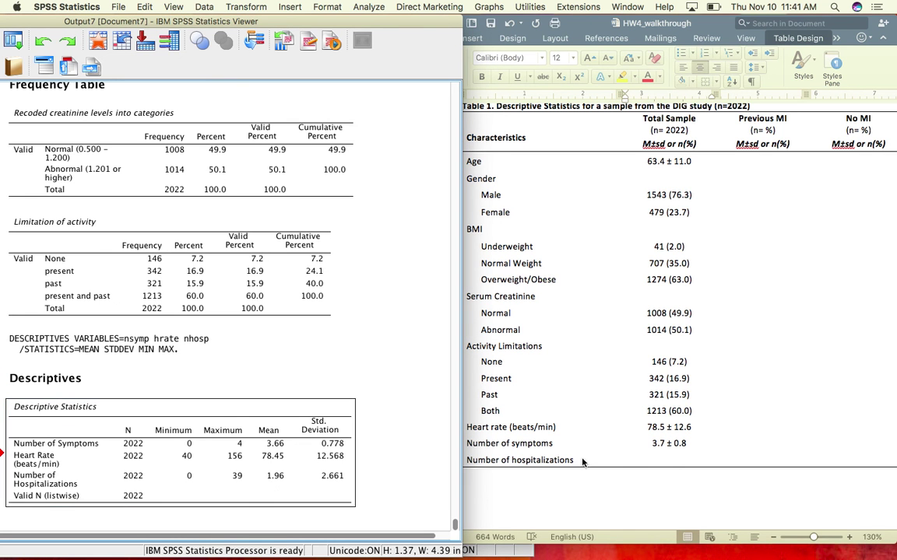
pyautogui.click(662, 462)
pyautogui.write('1.9')
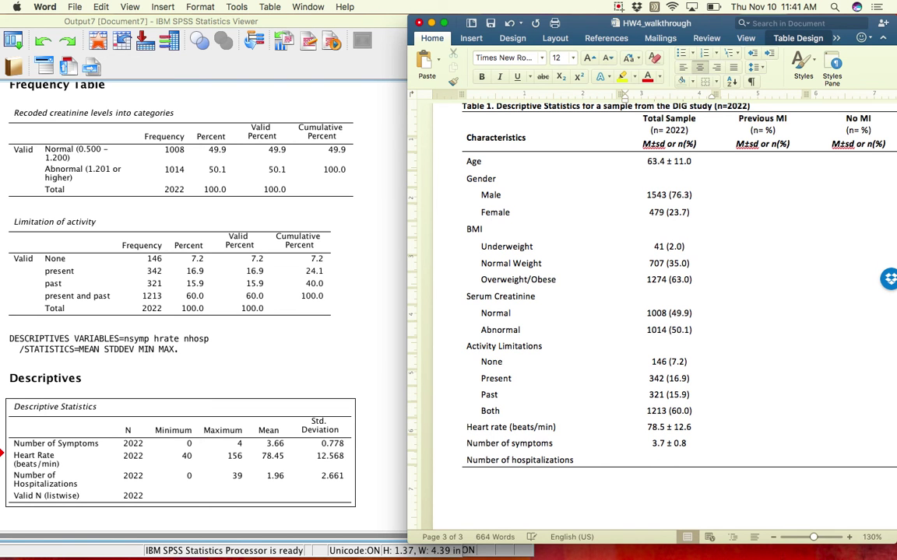
pyautogui.write('1.2.0')
pyautogui.write(' ±')
pyautogui.click(295, 449)
pyautogui.write('2.')
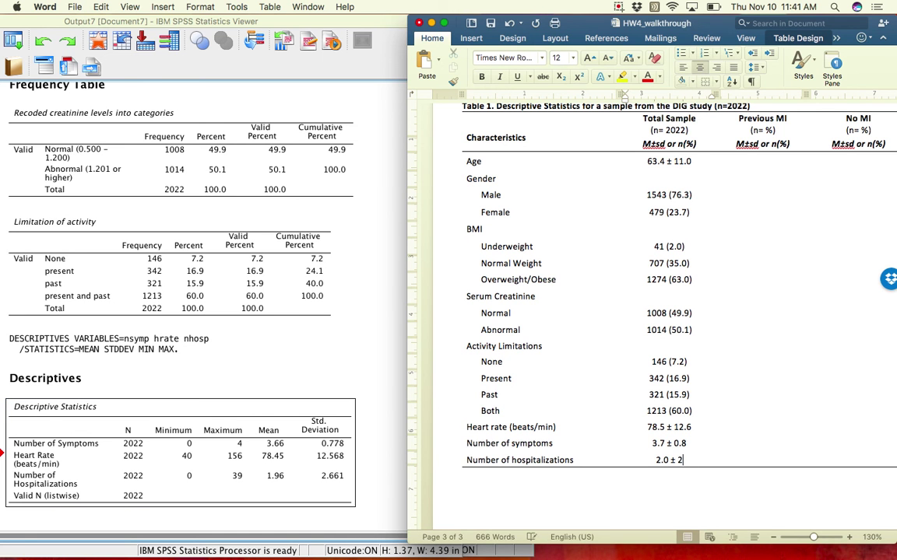
pyautogui.write('7')
pyautogui.click(530, 501)
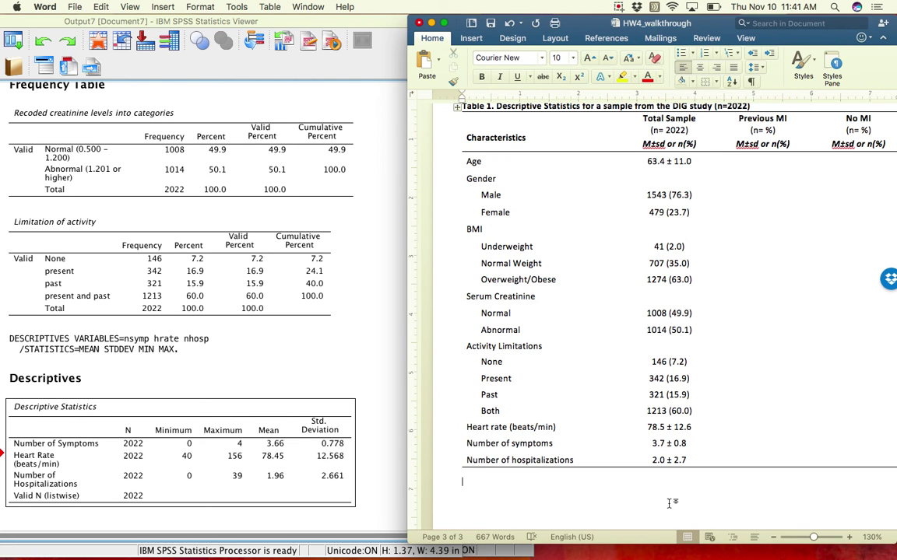
pyautogui.scroll(2, 617, 263)
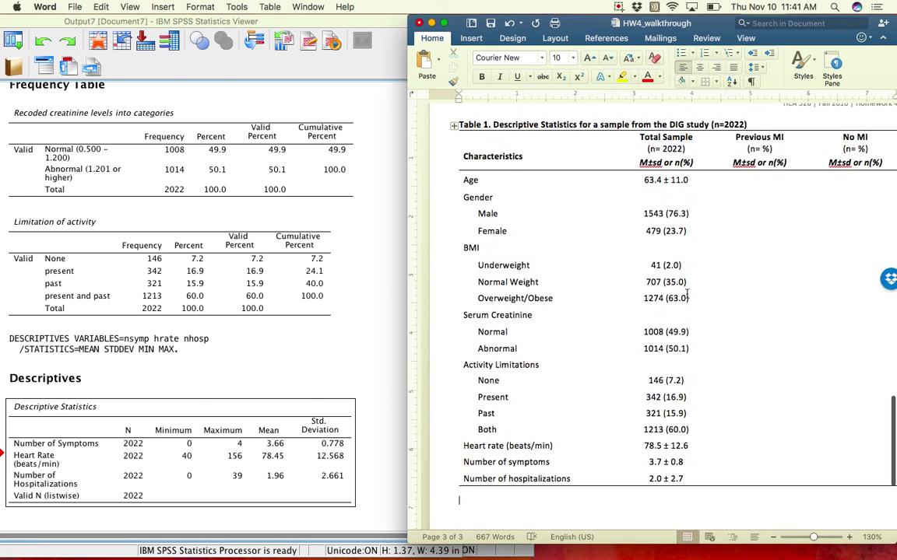
# Step: Switch to SPSS and run a frequency table for the prevmi variable, clearing any earlier variable selection first
pyautogui.click(331, 399)
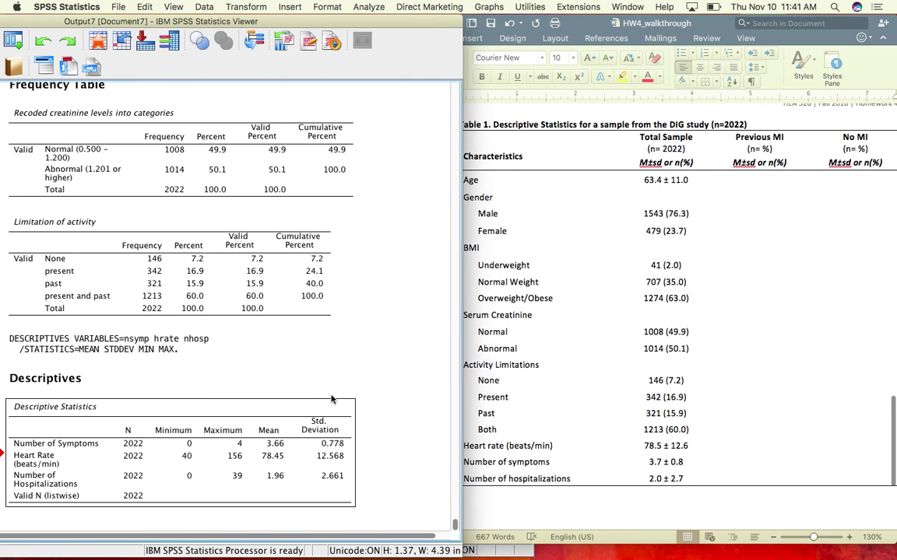
pyautogui.click(759, 178)
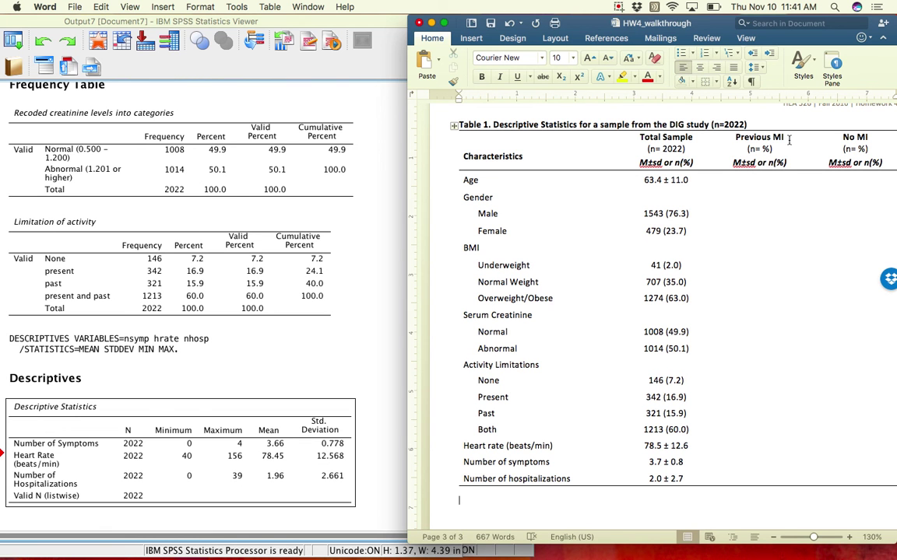
pyautogui.click(340, 343)
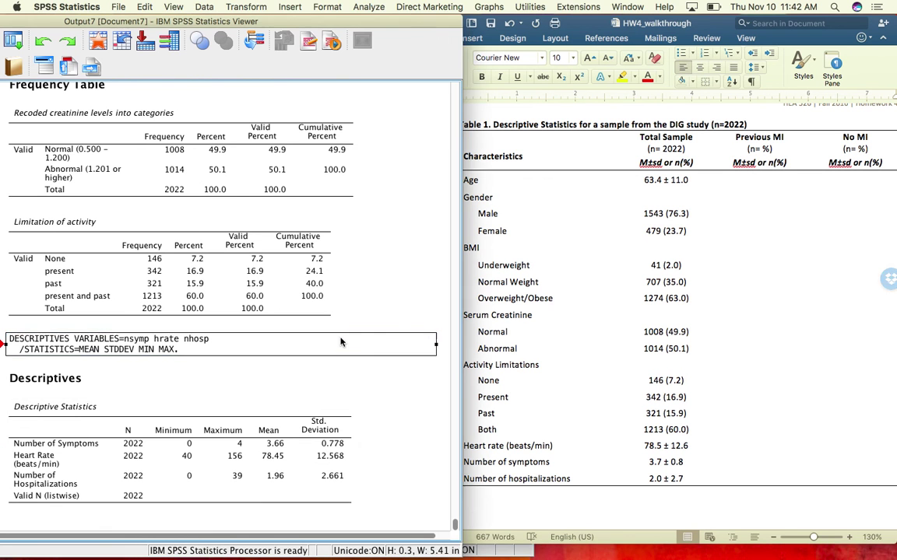
pyautogui.click(291, 7)
pyautogui.moveTo(368, 7)
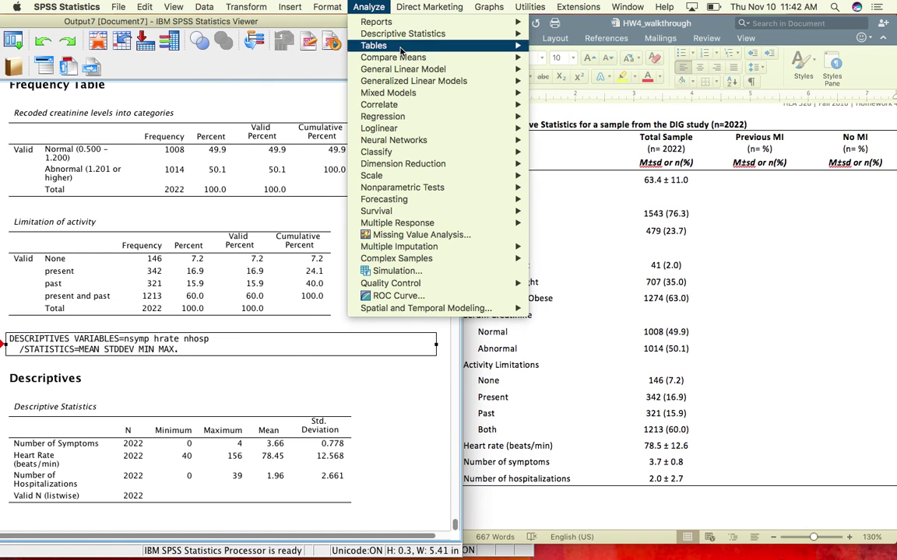
pyautogui.moveTo(430, 33)
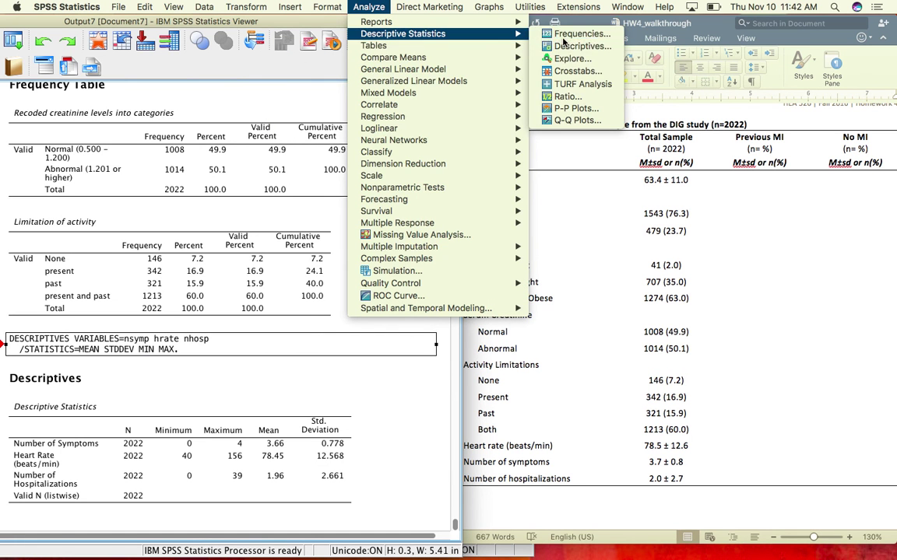
pyautogui.click(576, 33)
pyautogui.click(206, 357)
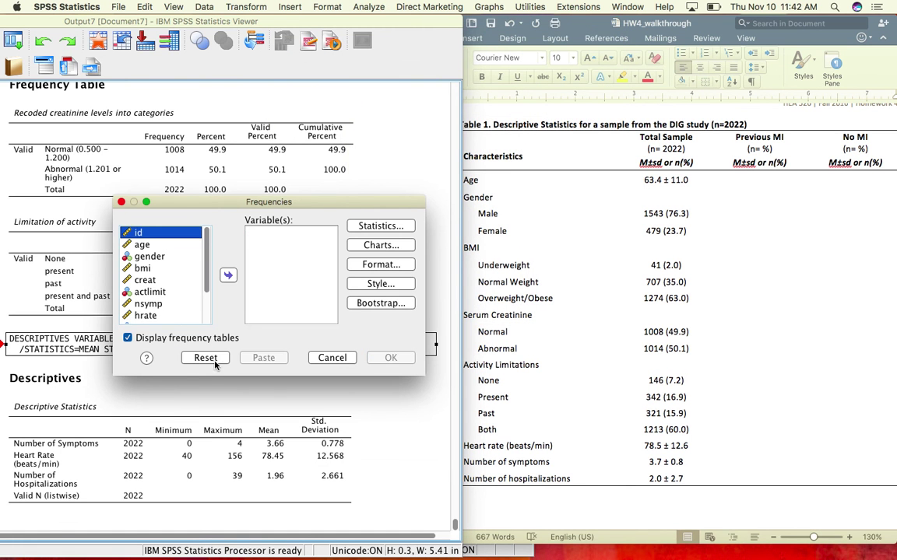
pyautogui.scroll(-3, 167, 303)
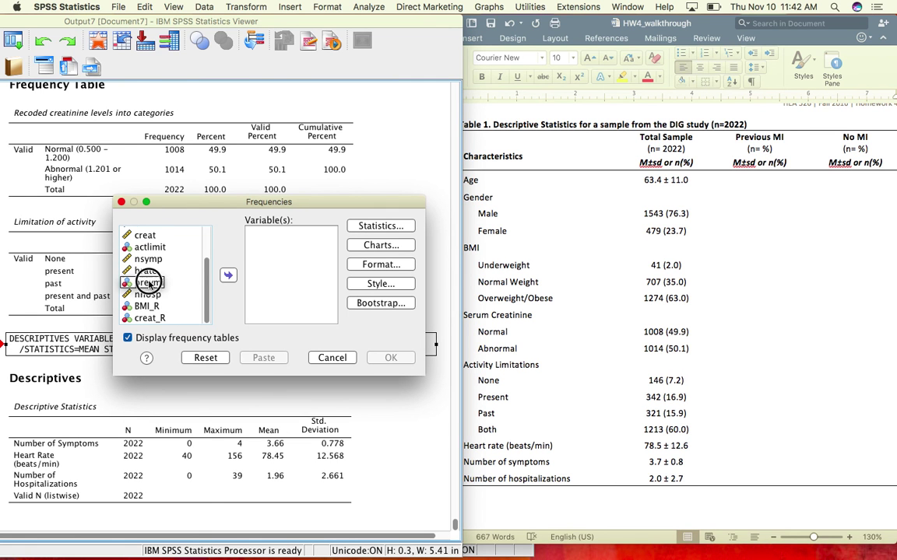
pyautogui.click(145, 282)
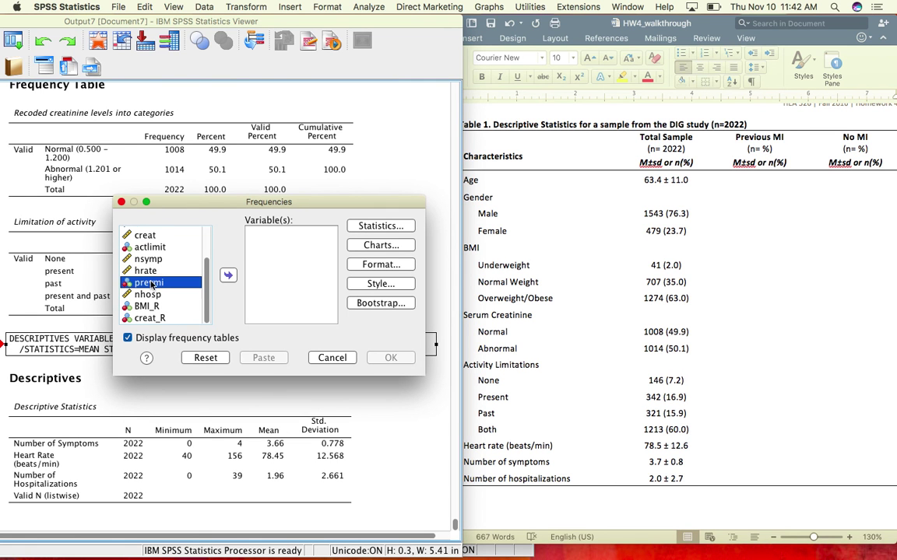
pyautogui.click(228, 276)
pyautogui.click(388, 358)
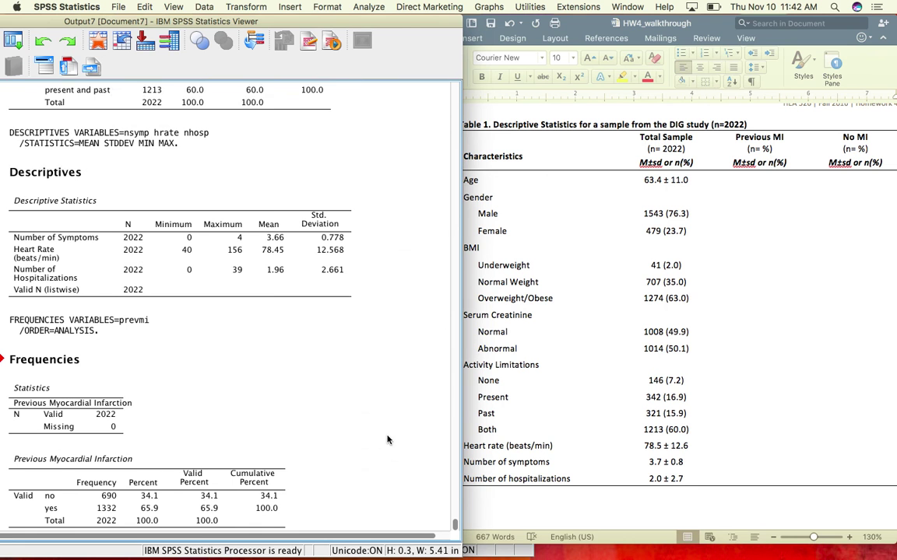
pyautogui.scroll(-2, 390, 440)
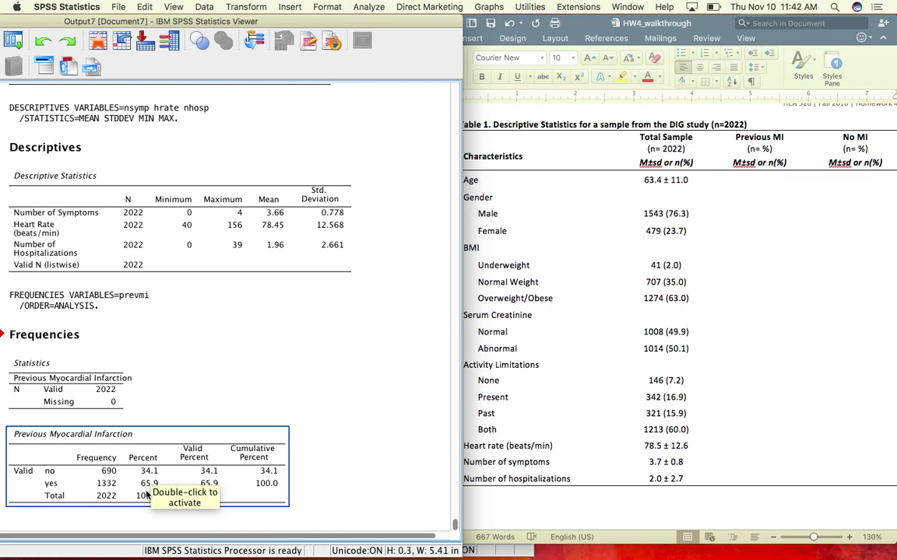
# Step: Switch to Word and complete the Previous MI column's sample size line as (n=1332, 65.9%)
pyautogui.click(705, 195)
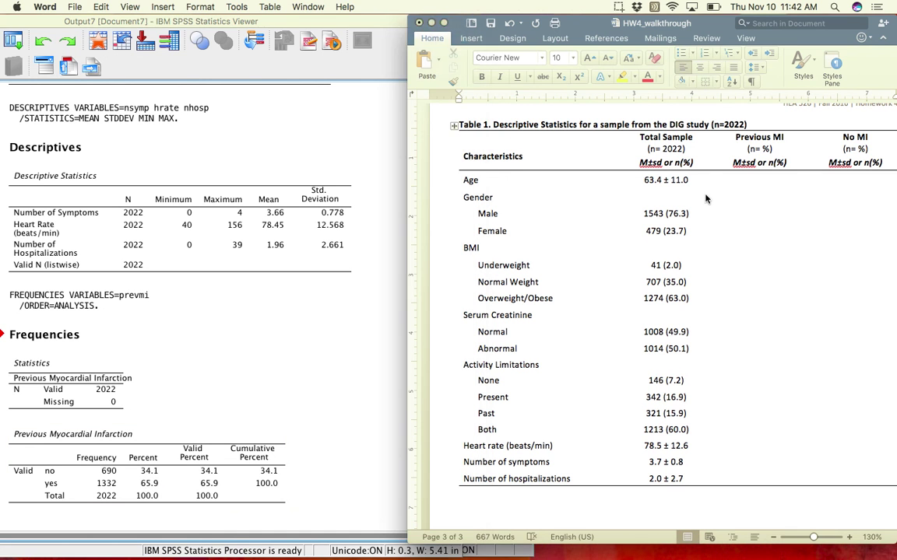
pyautogui.click(761, 148)
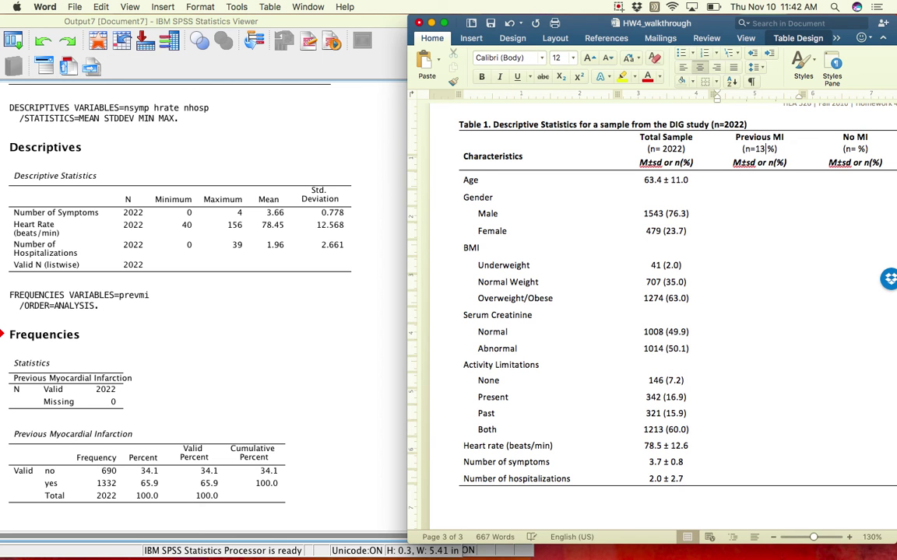
pyautogui.write('1332, 65.9')
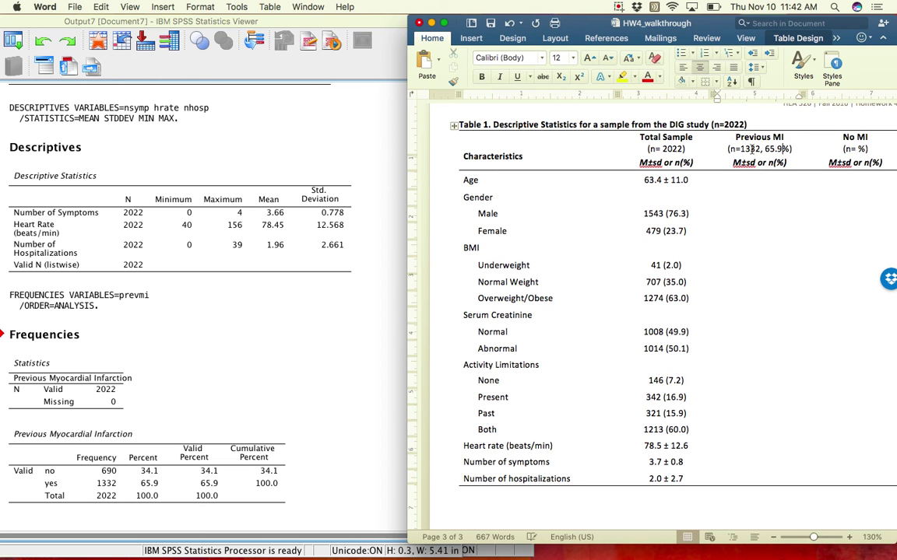
# Step: Complete the No MI column's sample size line as (n=690, 34.1%)
pyautogui.click(853, 147)
pyautogui.write('690')
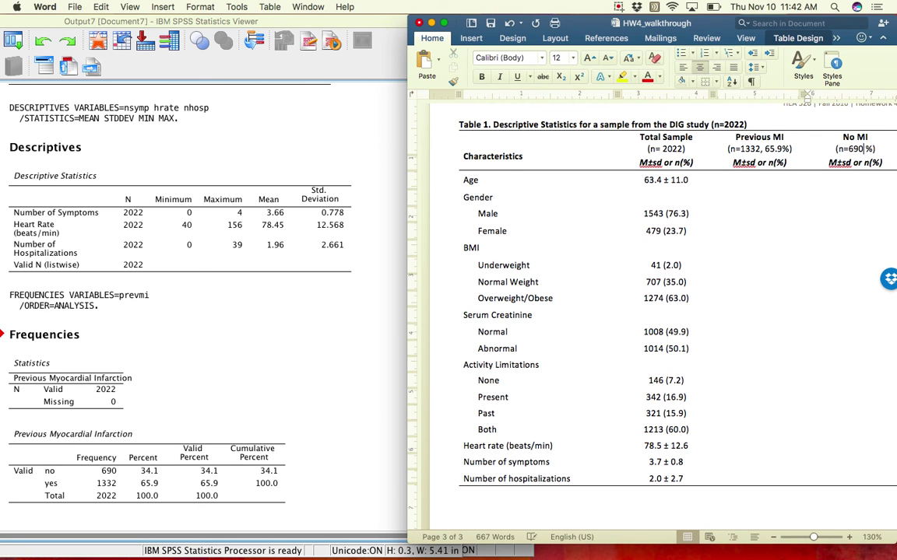
pyautogui.write(',')
pyautogui.press('BackSpace')
pyautogui.write('34.1')
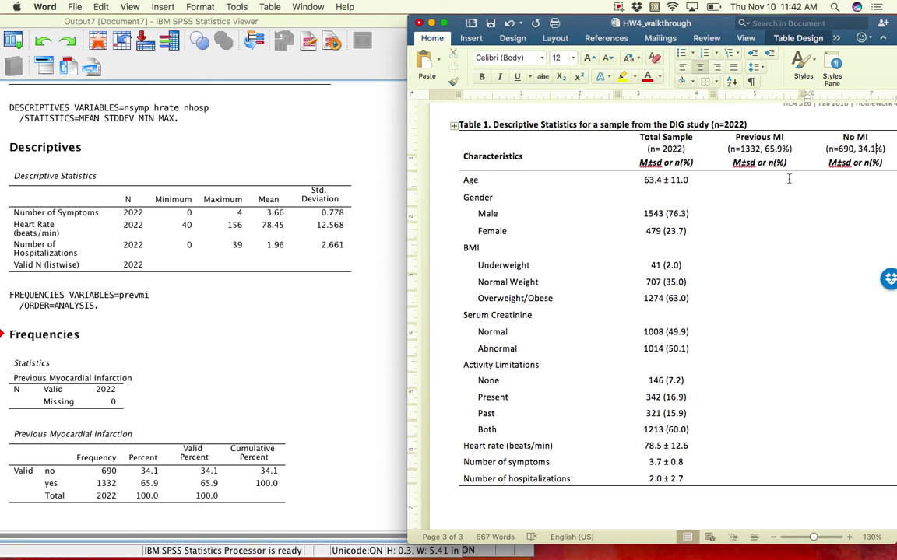
pyautogui.click(777, 208)
pyautogui.moveTo(730, 149); pyautogui.dragTo(788, 151)
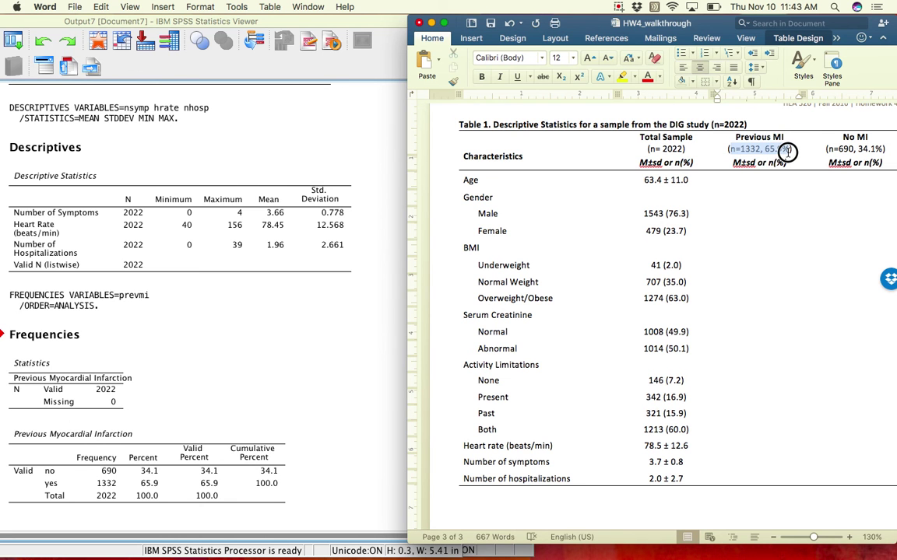
pyautogui.click(685, 149)
pyautogui.moveTo(685, 149); pyautogui.dragTo(643, 150)
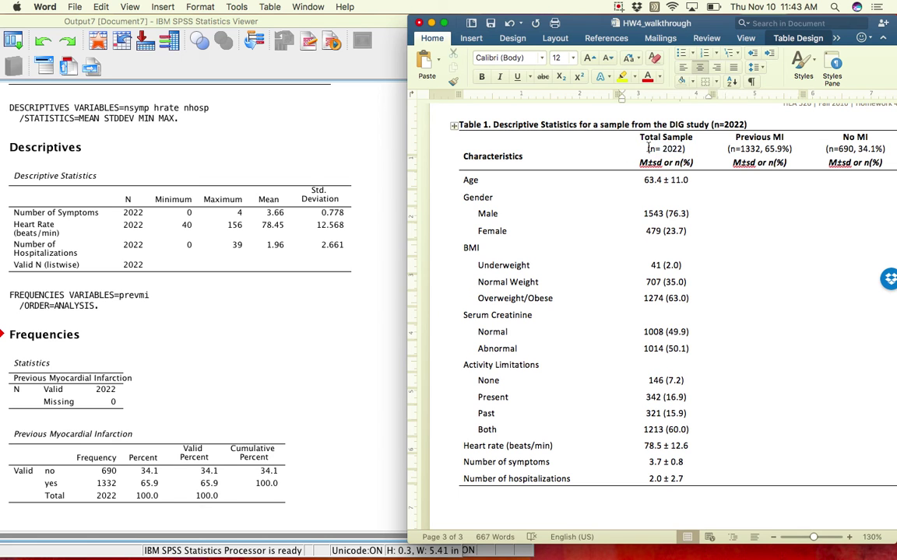
pyautogui.click(681, 150)
pyautogui.click(755, 179)
pyautogui.click(316, 396)
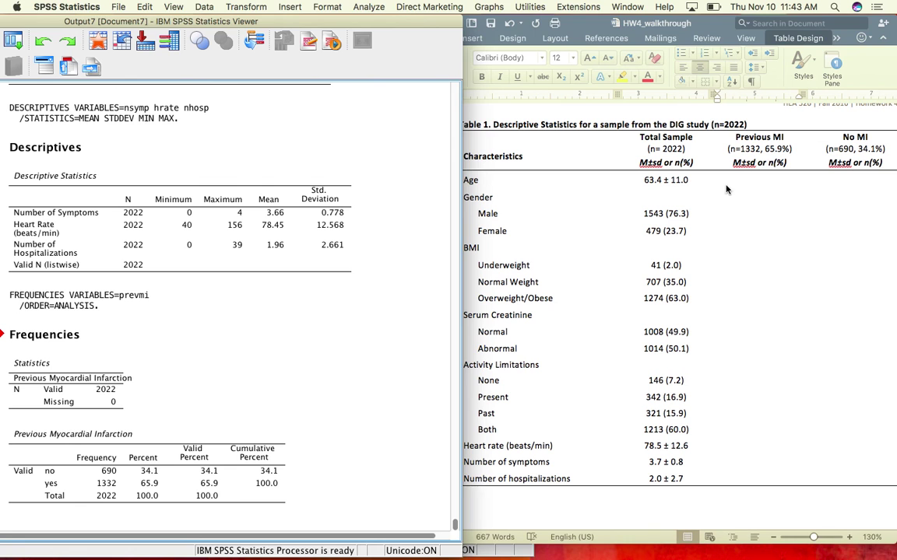
pyautogui.click(748, 183)
pyautogui.click(764, 184)
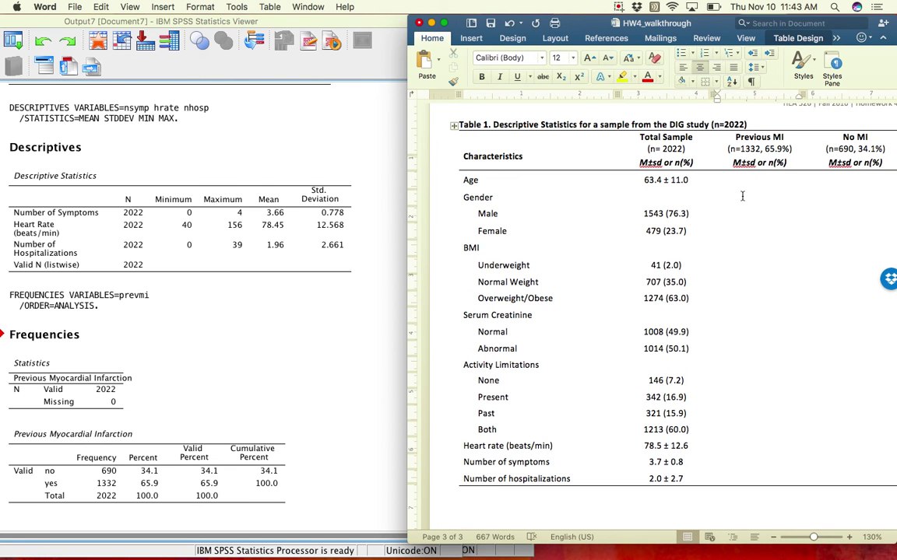
# Step: Switch to SPSS and split the file to compare groups based on prevmi, sorting the file by the grouping variable
pyautogui.click(268, 299)
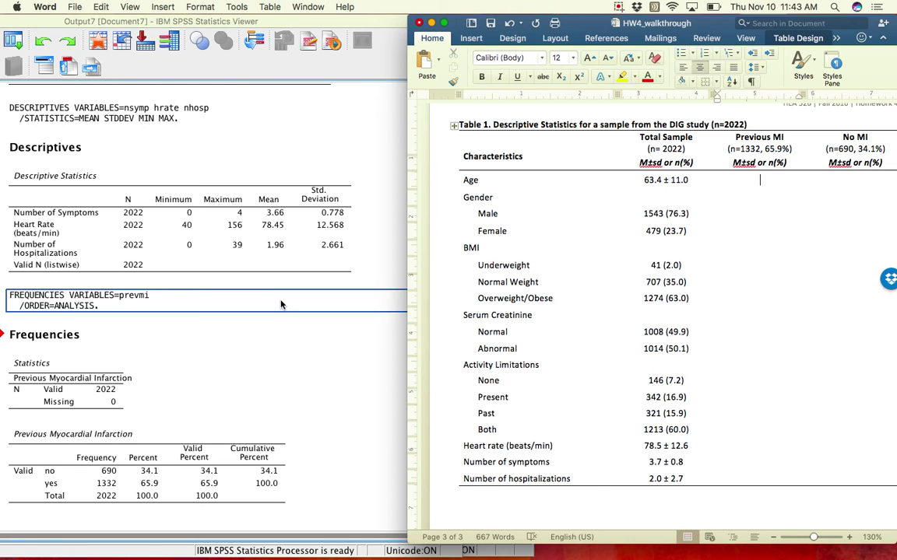
pyautogui.click(244, 7)
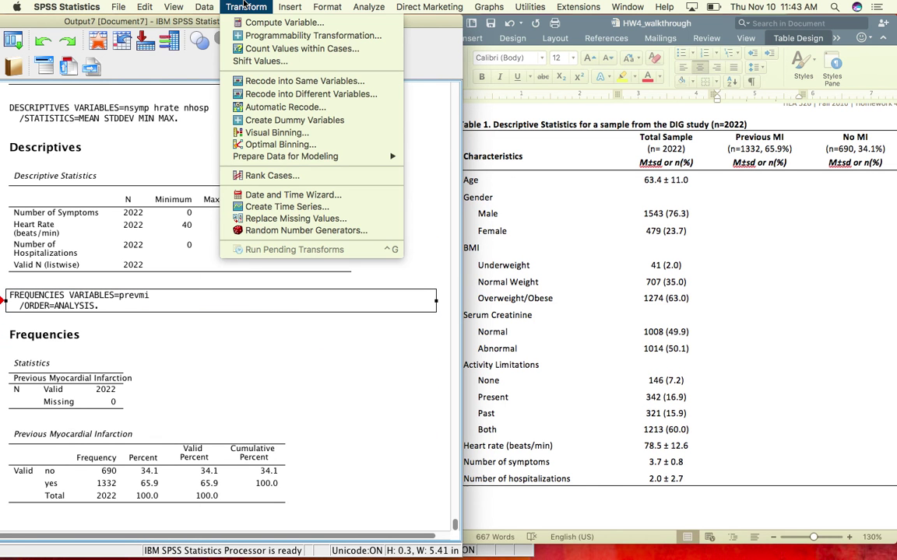
pyautogui.moveTo(204, 6)
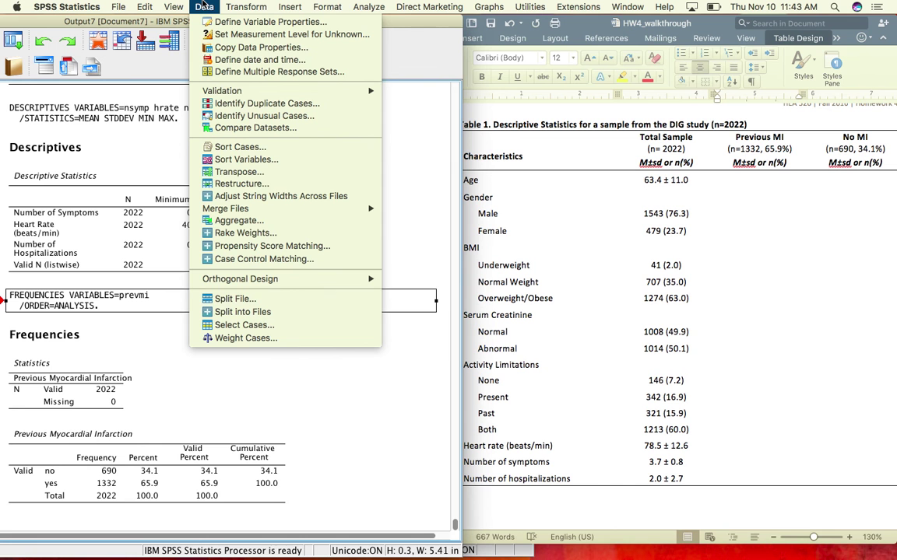
pyautogui.click(234, 301)
pyautogui.moveTo(191, 187); pyautogui.dragTo(289, 128)
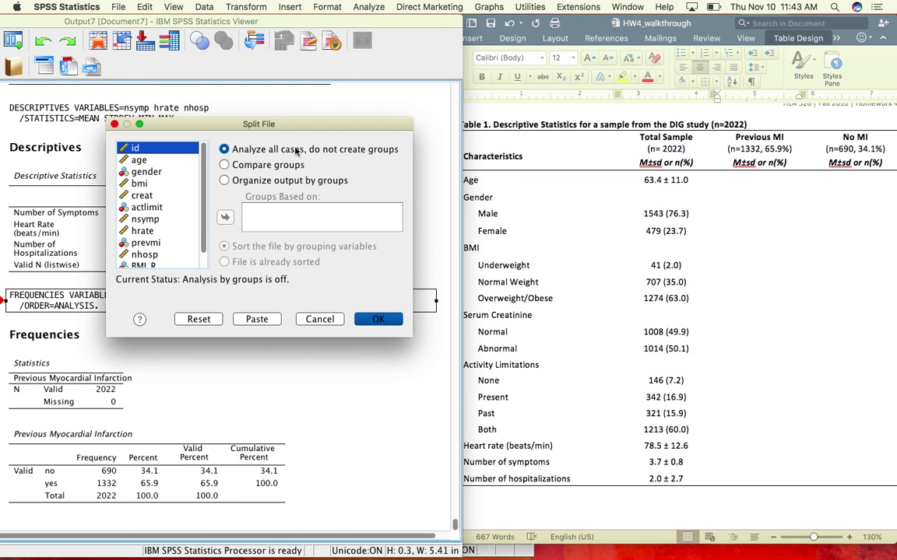
pyautogui.moveTo(411, 338); pyautogui.dragTo(445, 381)
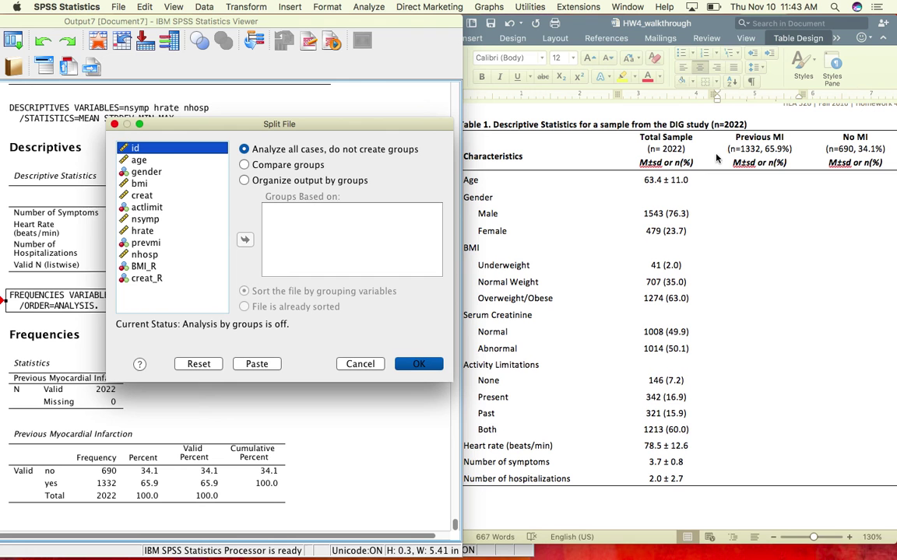
pyautogui.click(244, 166)
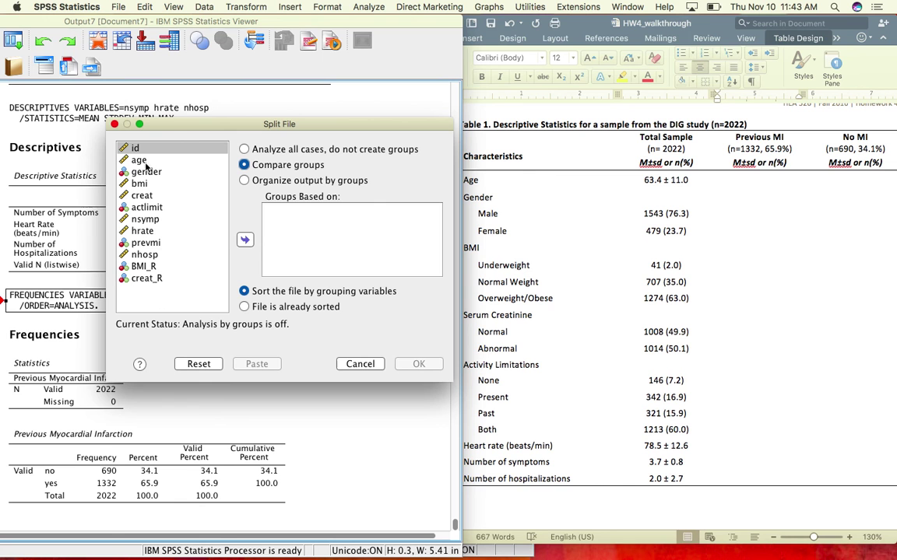
pyautogui.click(141, 244)
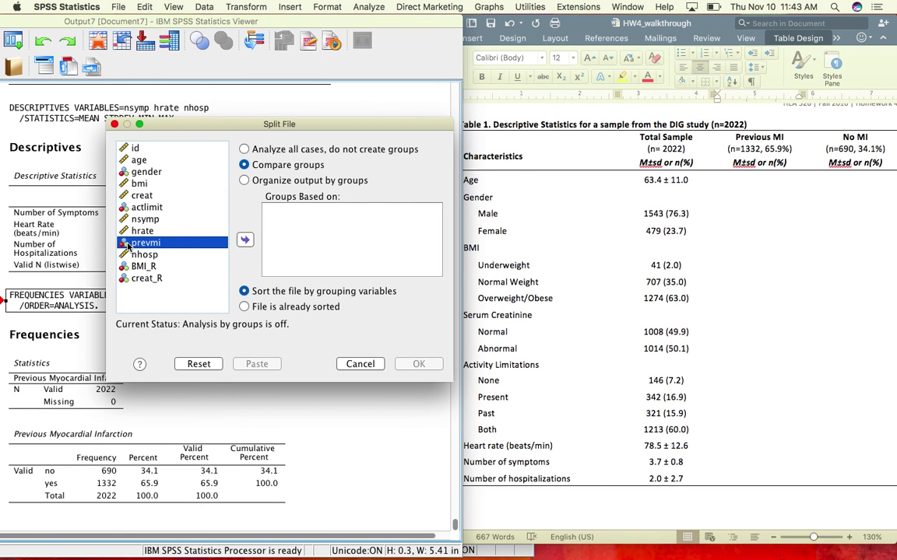
pyautogui.click(245, 241)
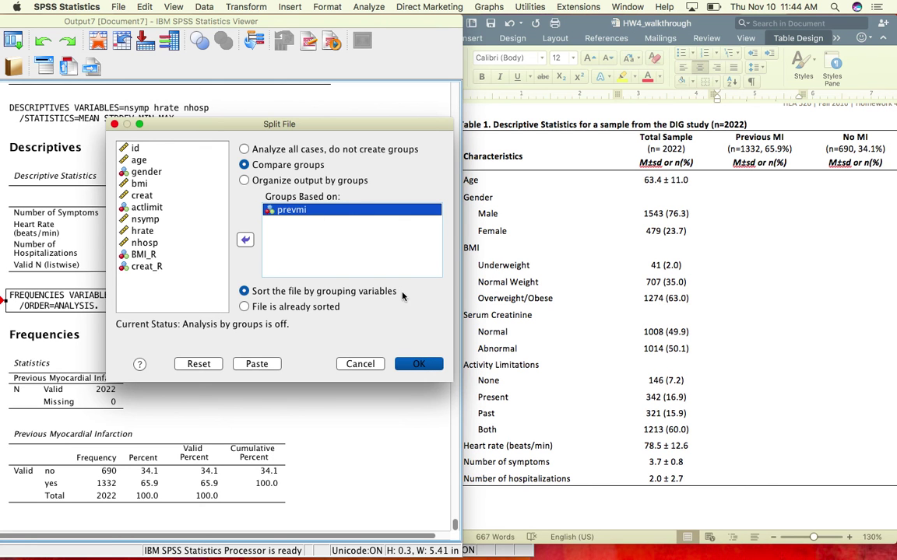
pyautogui.click(422, 367)
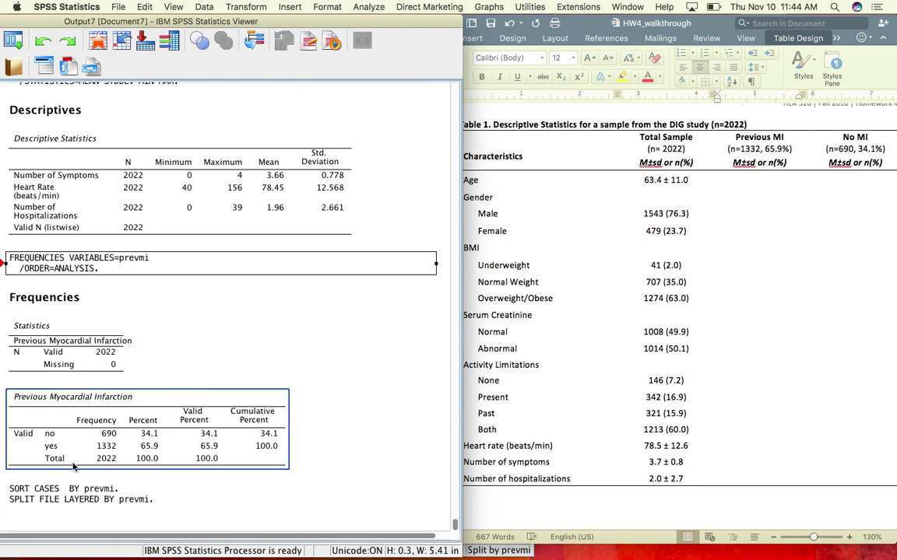
pyautogui.click(28, 501)
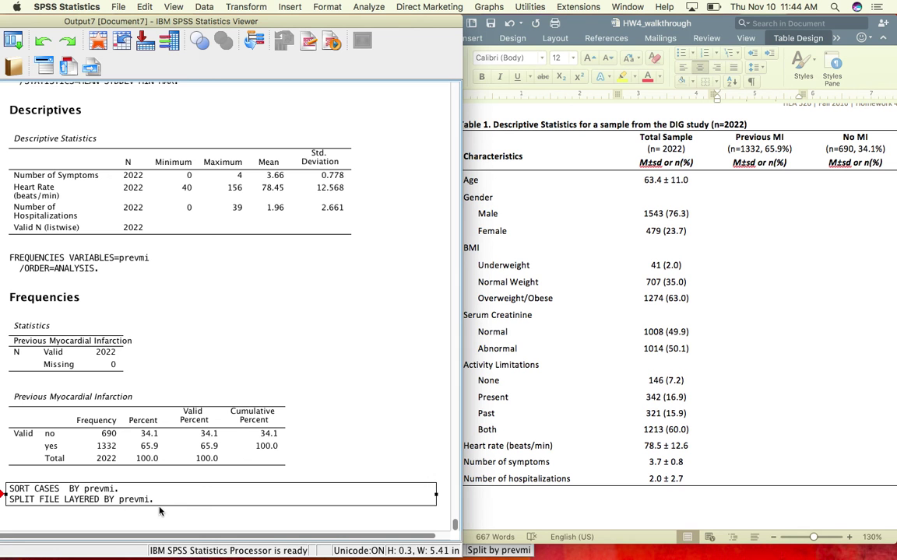
pyautogui.click(204, 517)
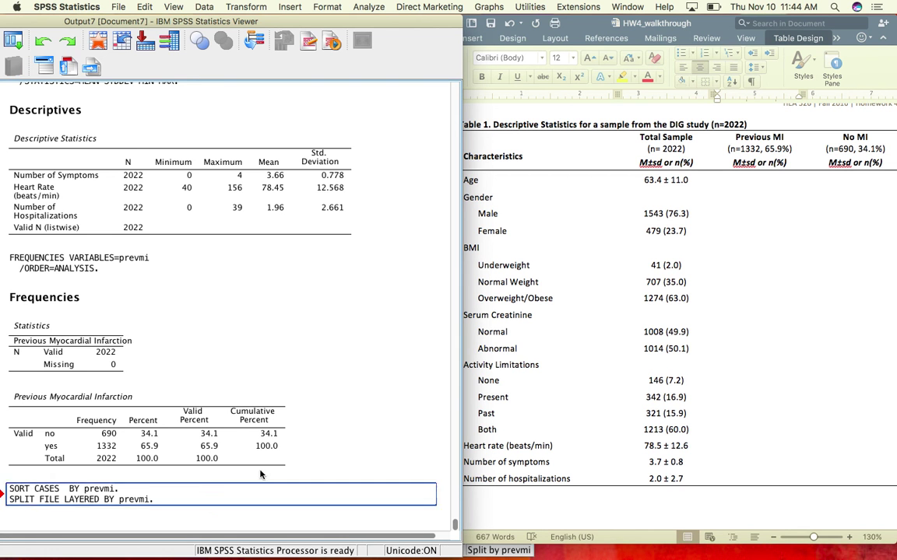
# Step: Start a Descriptives analysis in SPSS and add age to the already selected nsymp, hrate and nhosp variables
pyautogui.click(575, 197)
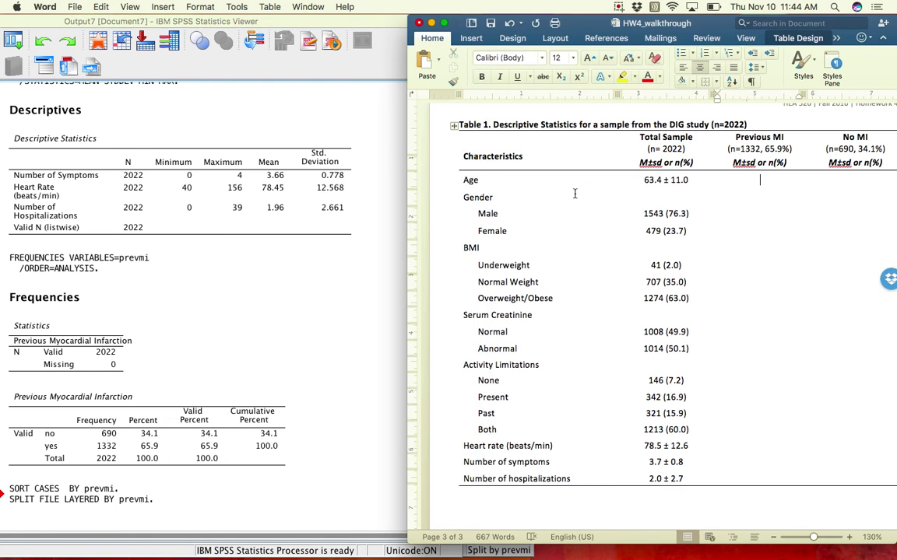
pyautogui.doubleClick(470, 182)
pyautogui.click(496, 183)
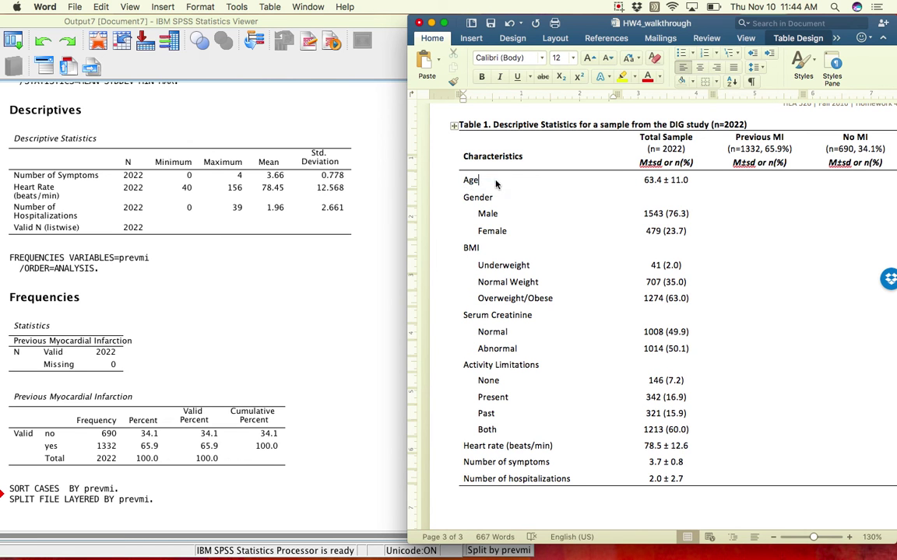
pyautogui.click(380, 479)
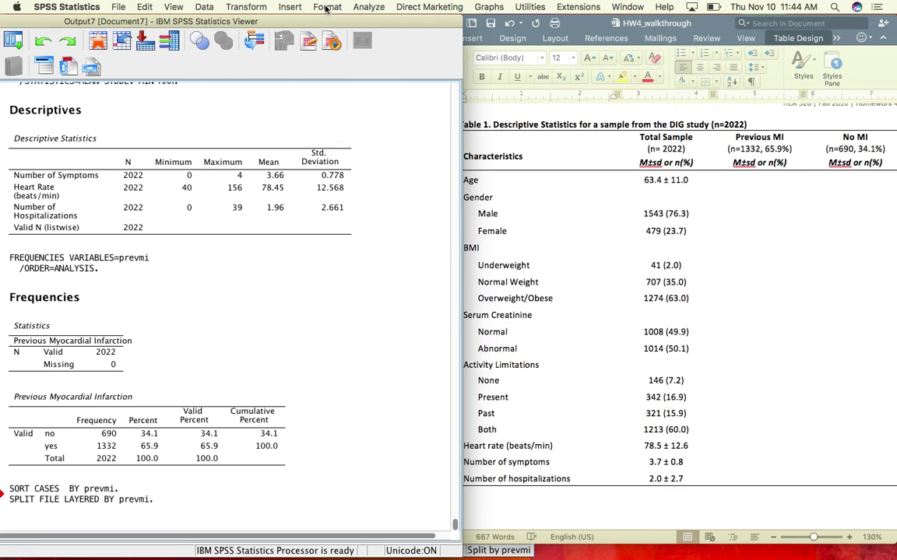
pyautogui.click(369, 7)
pyautogui.moveTo(380, 34)
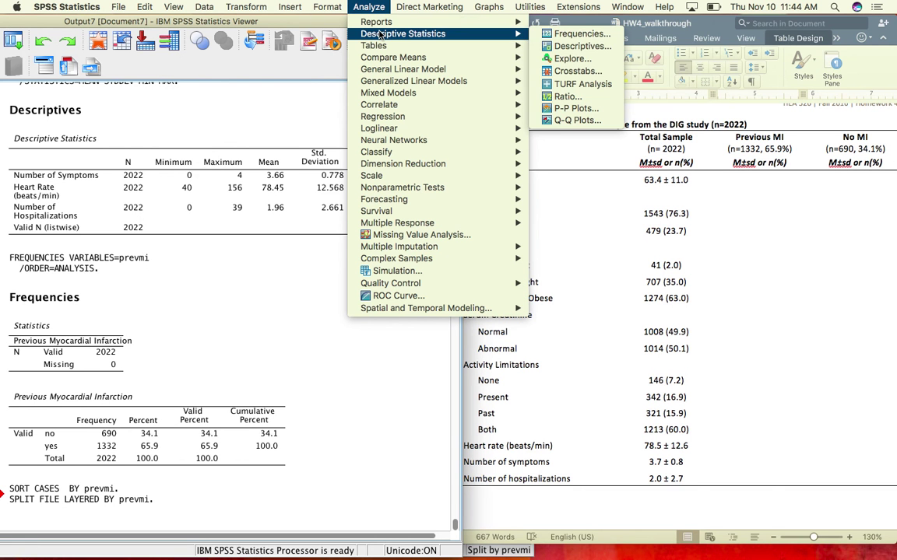
pyautogui.click(565, 47)
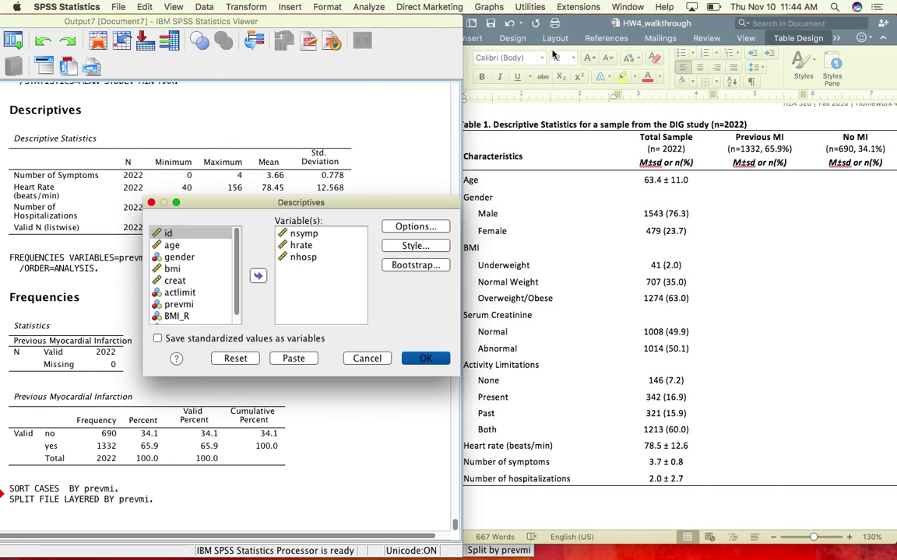
pyautogui.click(185, 246)
pyautogui.click(258, 276)
# Step: Reorder the analysis variables as age, hrate, nsymp, nhosp and run the descriptives
pyautogui.moveTo(302, 278); pyautogui.dragTo(295, 227)
pyautogui.click(301, 258)
pyautogui.moveTo(302, 260)
pyautogui.mouseDown()
pyautogui.moveTo(298, 233)
pyautogui.moveTo(301, 247)
pyautogui.mouseUp()
pyautogui.click(302, 269)
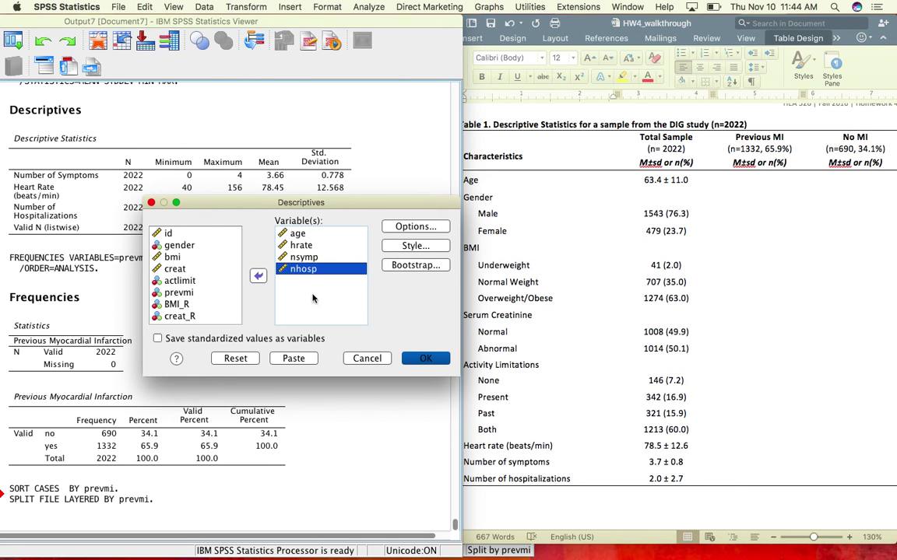
pyautogui.click(426, 359)
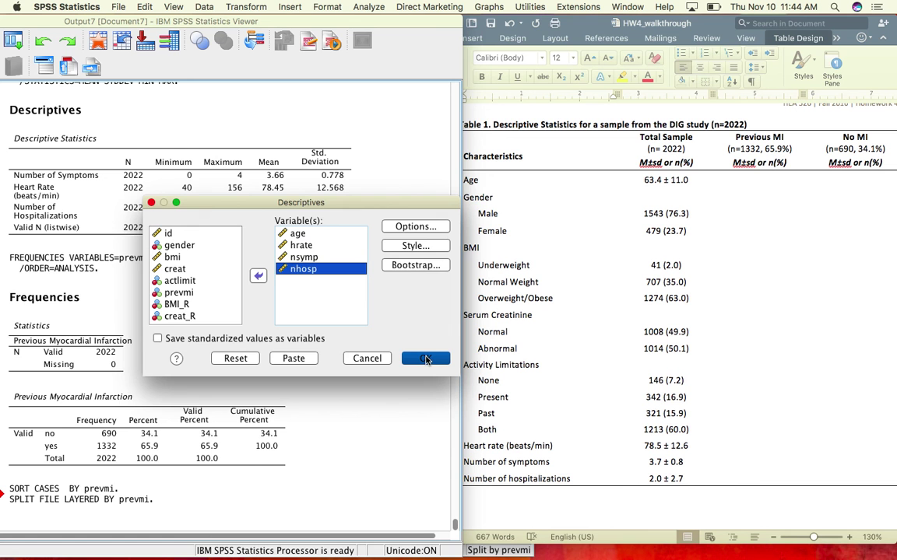
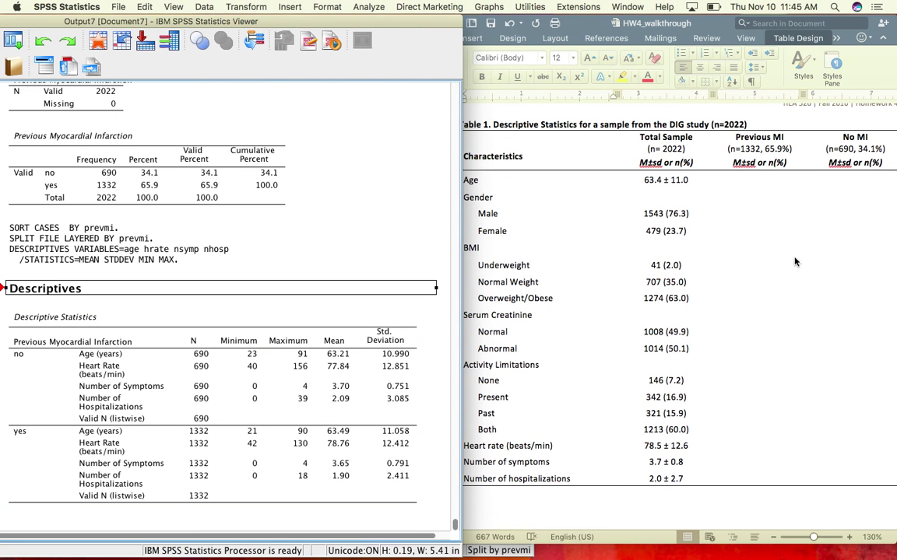
# Step: Switch to Word and enter 63.5 ± 11.1 for Age under Previous MI, using the SPSS output
pyautogui.click(780, 225)
pyautogui.click(770, 180)
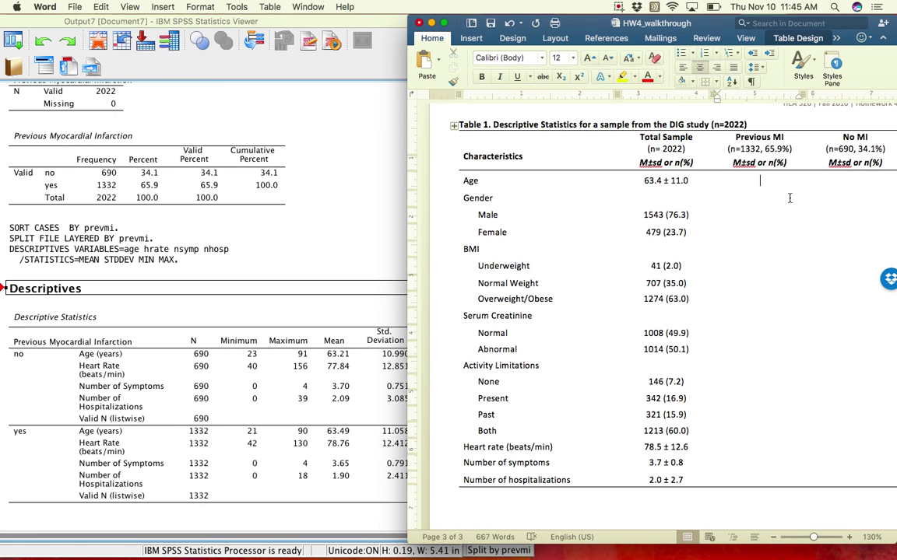
pyautogui.click(266, 434)
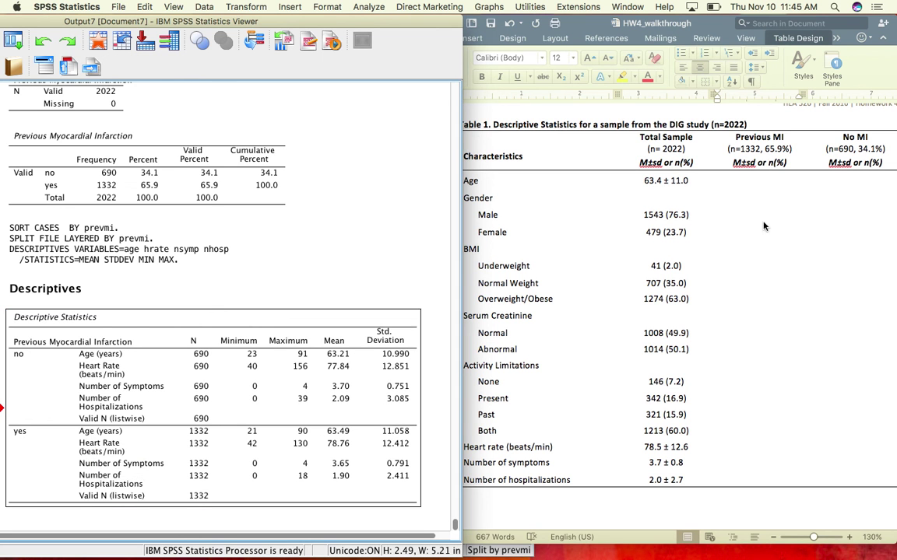
pyautogui.click(683, 166)
pyautogui.write('63.5')
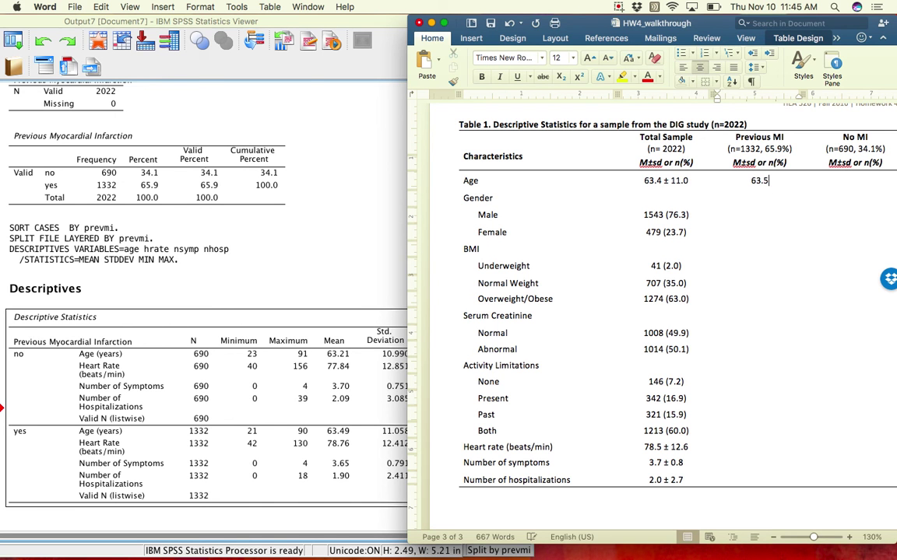
pyautogui.write('±')
pyautogui.click(389, 446)
pyautogui.click(390, 446)
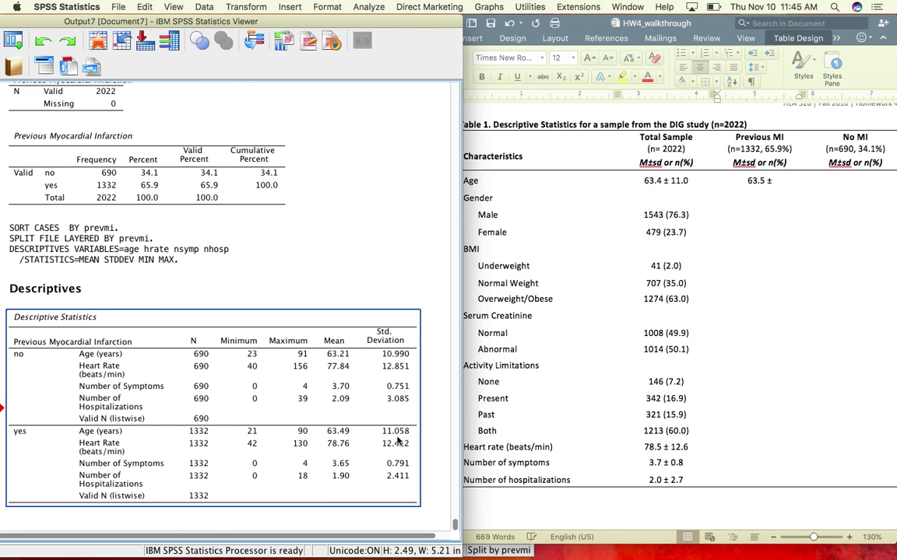
pyautogui.click(784, 206)
pyautogui.write('11.1')
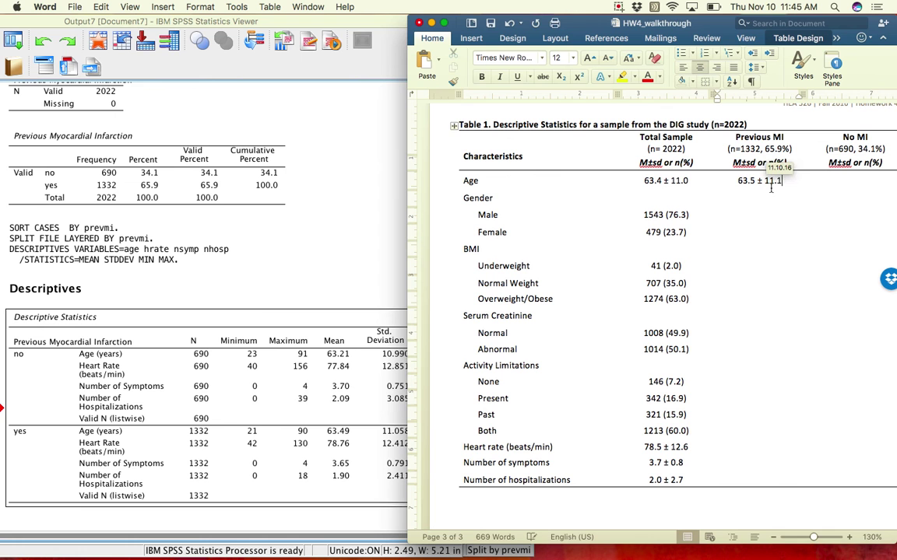
pyautogui.press('Tab')
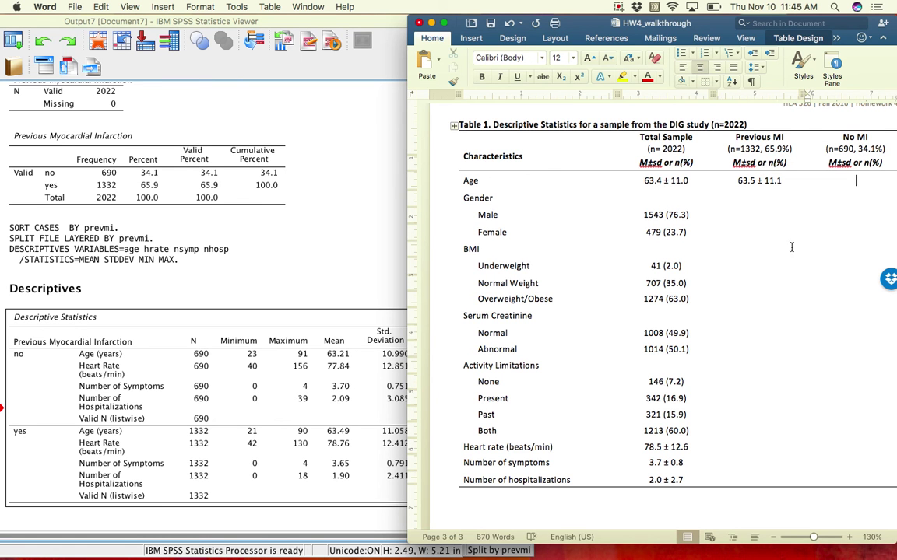
# Step: Enter 63.2 ± 11.0 for Age under No MI, checking the standard deviation in the SPSS output
pyautogui.click(200, 324)
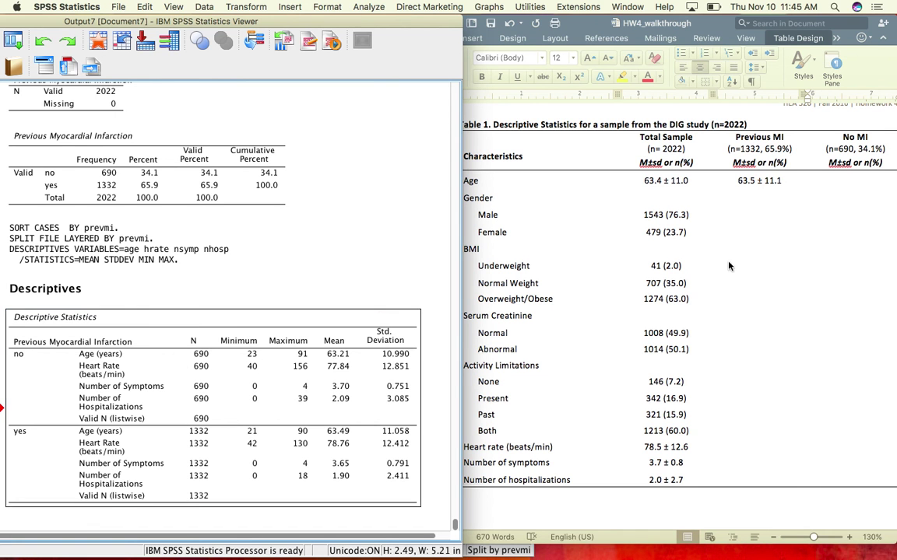
pyautogui.click(873, 179)
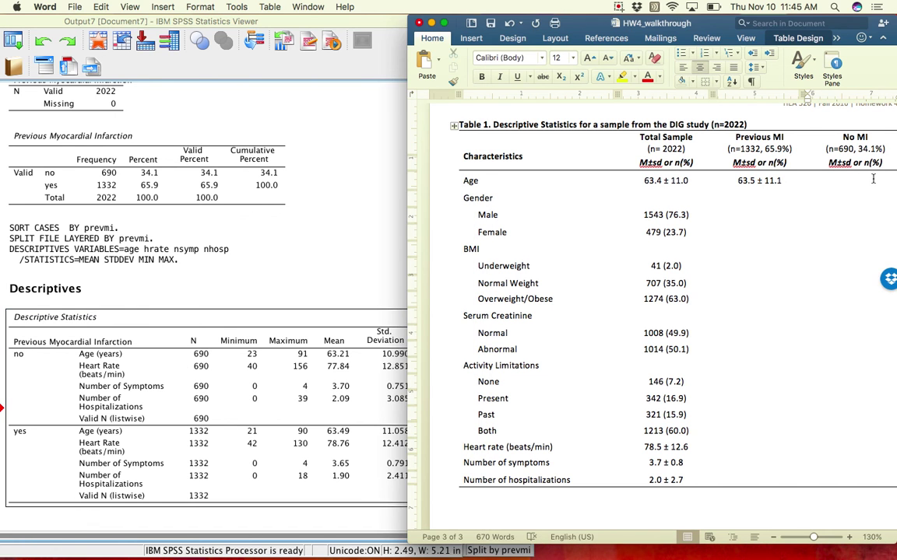
pyautogui.write('63.2')
pyautogui.write('±')
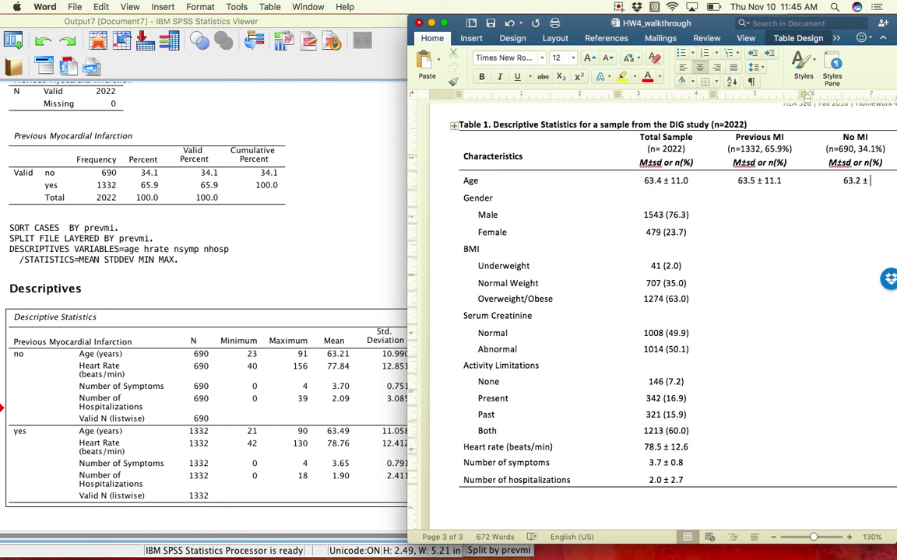
pyautogui.write('11.0')
pyautogui.click(351, 290)
pyautogui.click(377, 345)
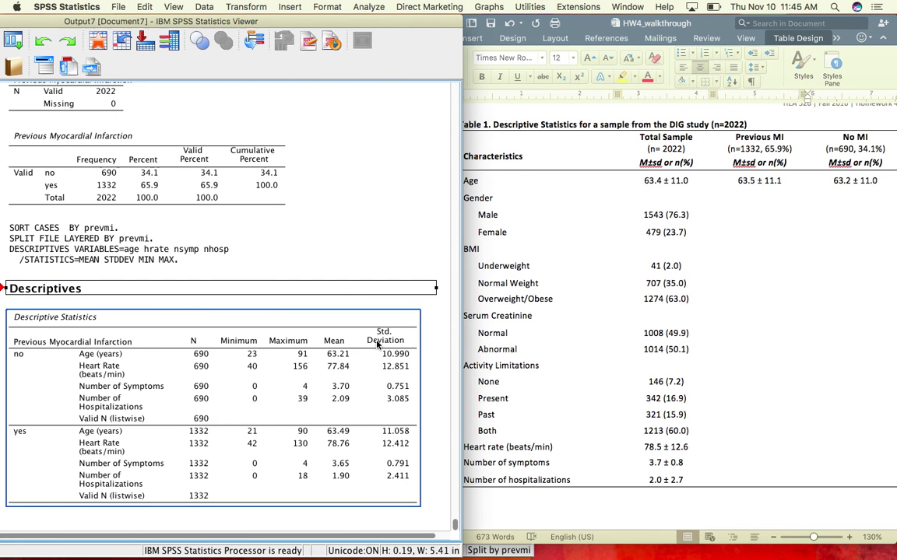
pyautogui.click(382, 363)
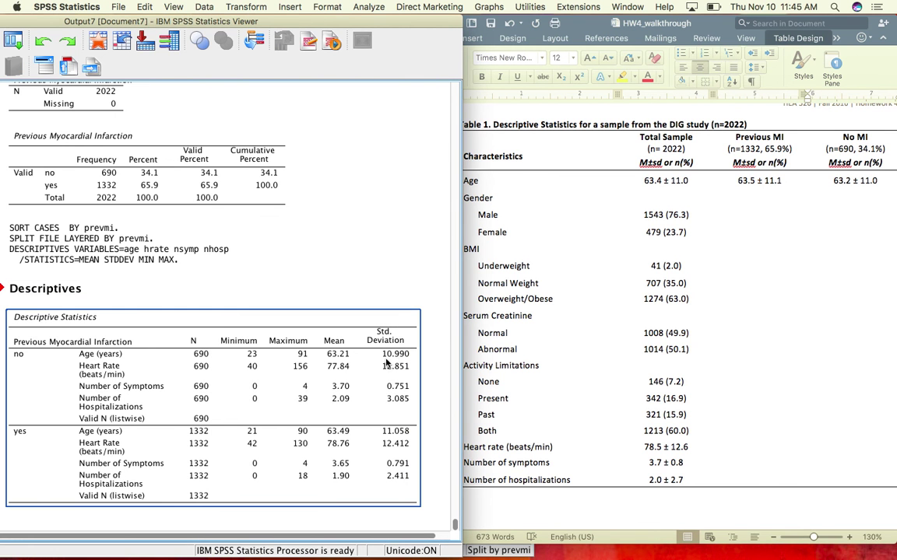
# Step: Enter Heart rate as 78.8 ± 12.4 under Previous MI and 77.8 ± 12.9 under No MI, using the SPSS descriptives
pyautogui.click(751, 211)
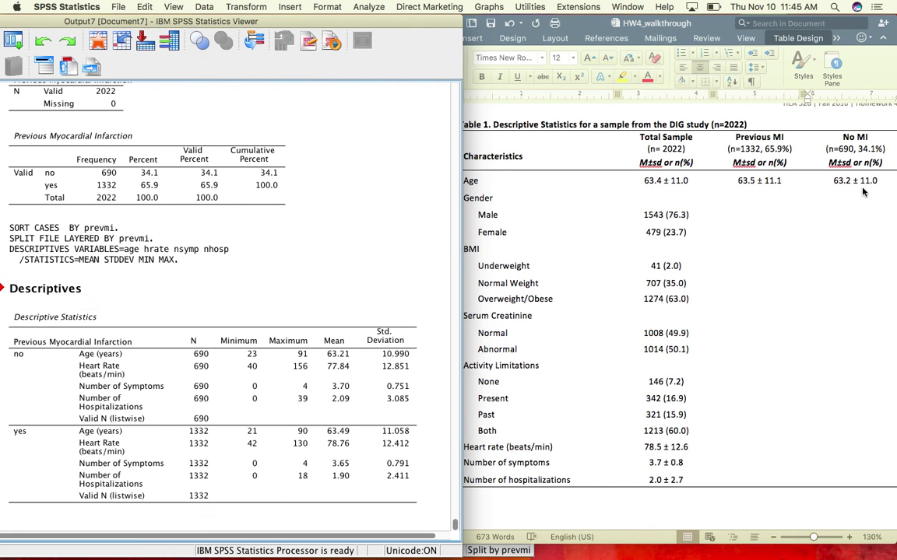
pyautogui.click(745, 216)
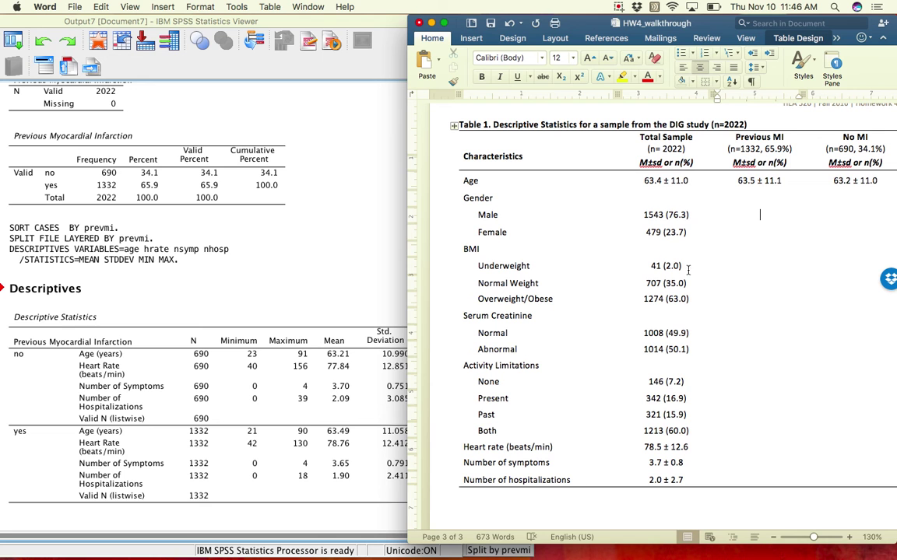
pyautogui.moveTo(859, 180)
pyautogui.mouseDown()
pyautogui.moveTo(876, 180)
pyautogui.moveTo(842, 180)
pyautogui.mouseUp()
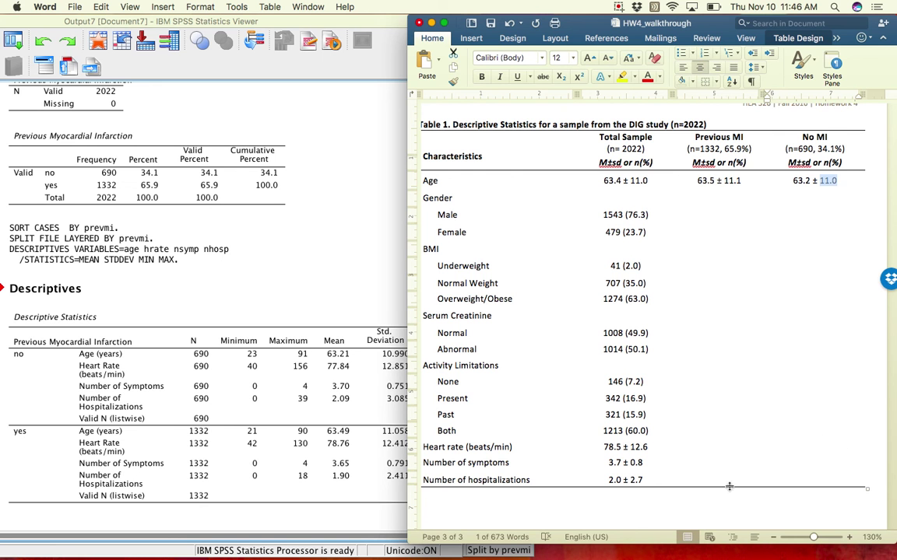
pyautogui.scroll(-2, 757, 387)
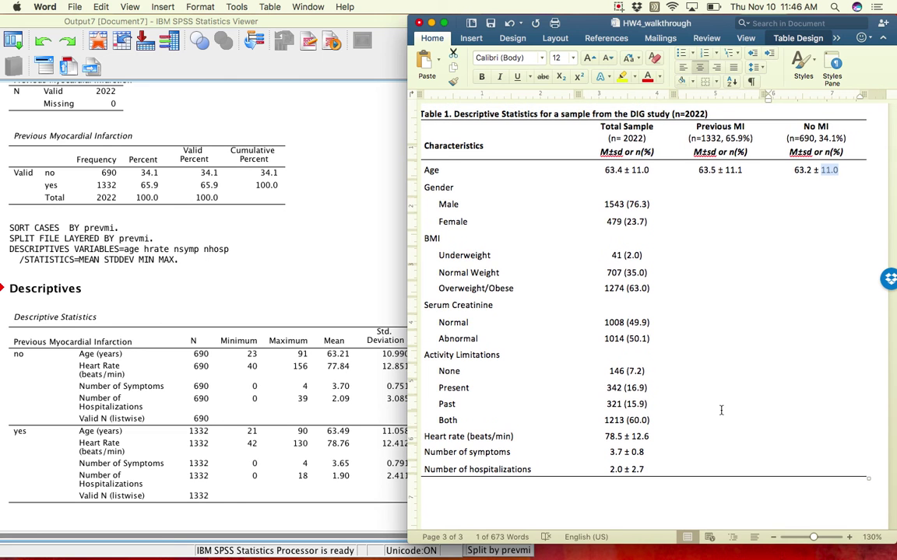
pyautogui.click(720, 438)
pyautogui.click(366, 401)
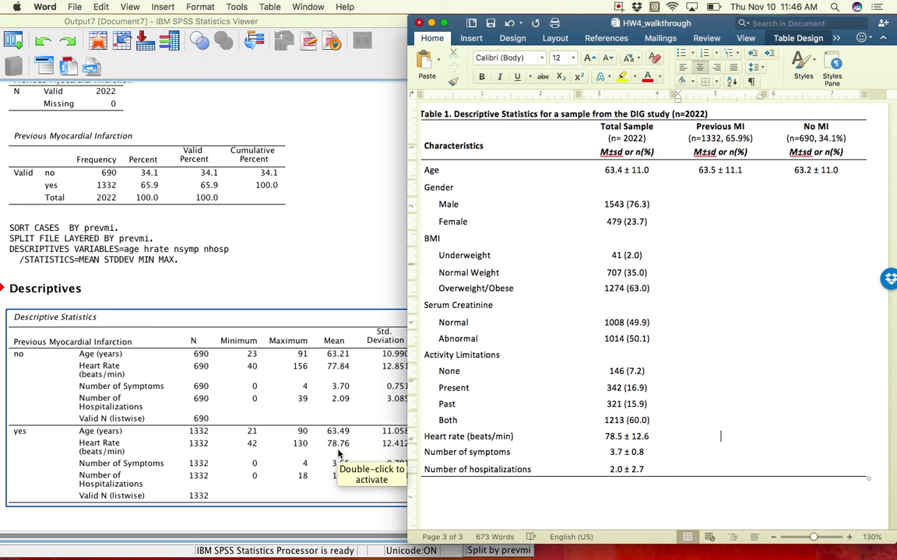
pyautogui.press('Down')
pyautogui.press('Down')
pyautogui.press('Down')
pyautogui.press('Tab')
pyautogui.write('78.8 ±')
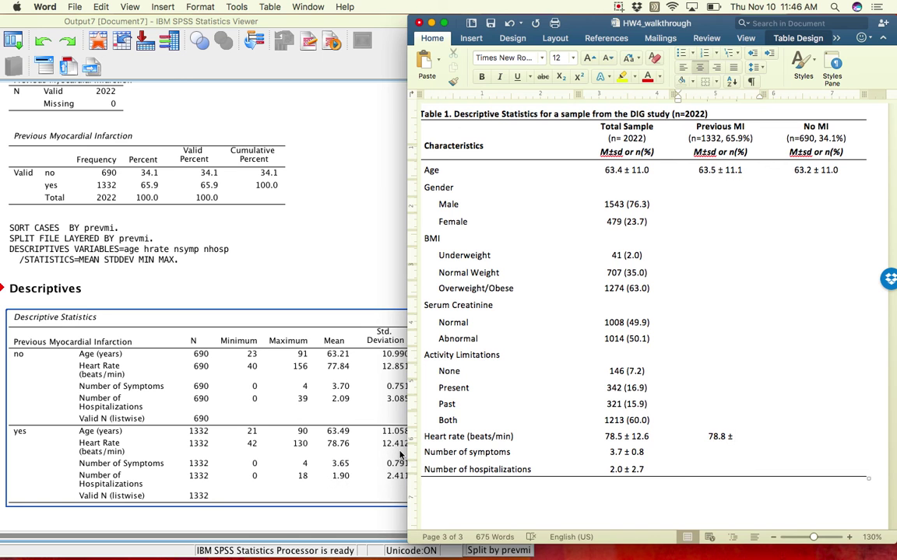
pyautogui.write(' 12.5')
pyautogui.click(805, 437)
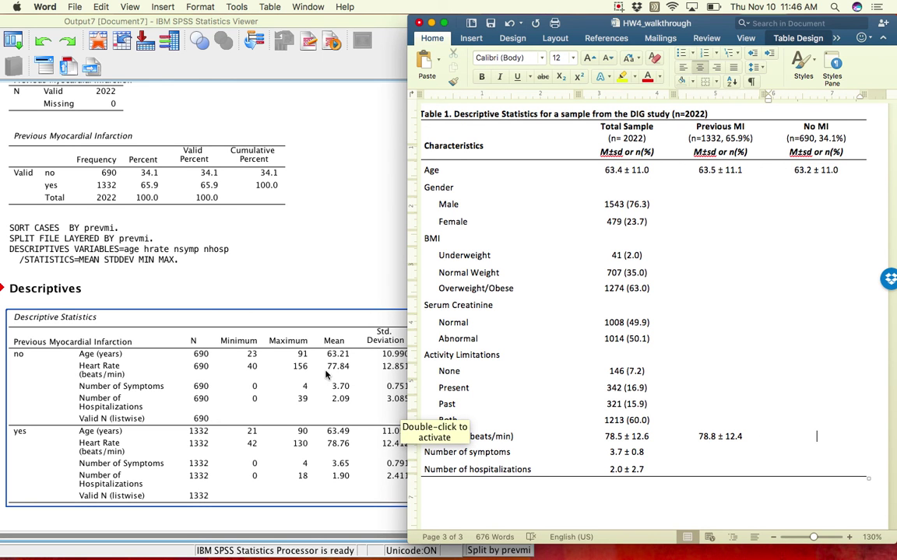
pyautogui.write('77.8 ± 12.9')
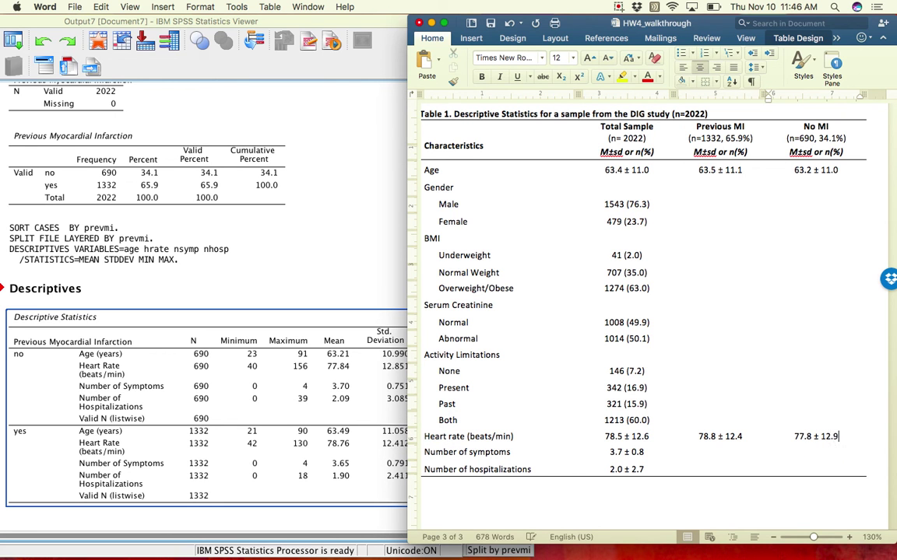
# Step: Enter Number of symptoms as 3.7 ± 0.8 under both Previous MI and No MI
pyautogui.click(720, 453)
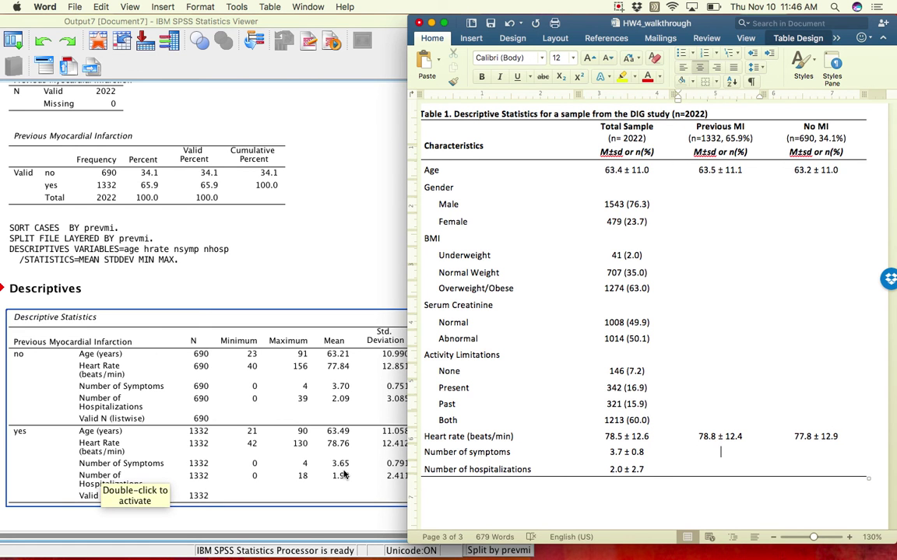
pyautogui.write('3.65')
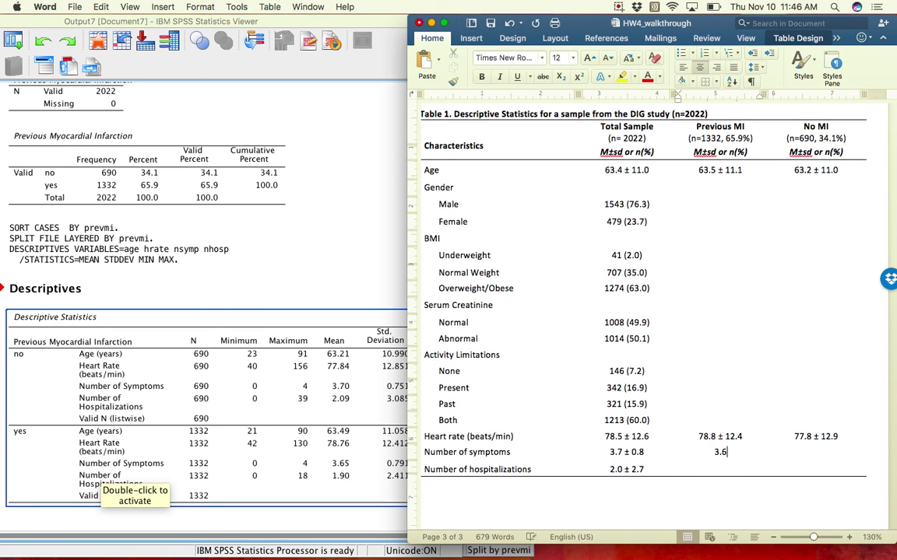
pyautogui.press('BackSpace')
pyautogui.press('BackSpace')
pyautogui.write('7')
pyautogui.write('±')
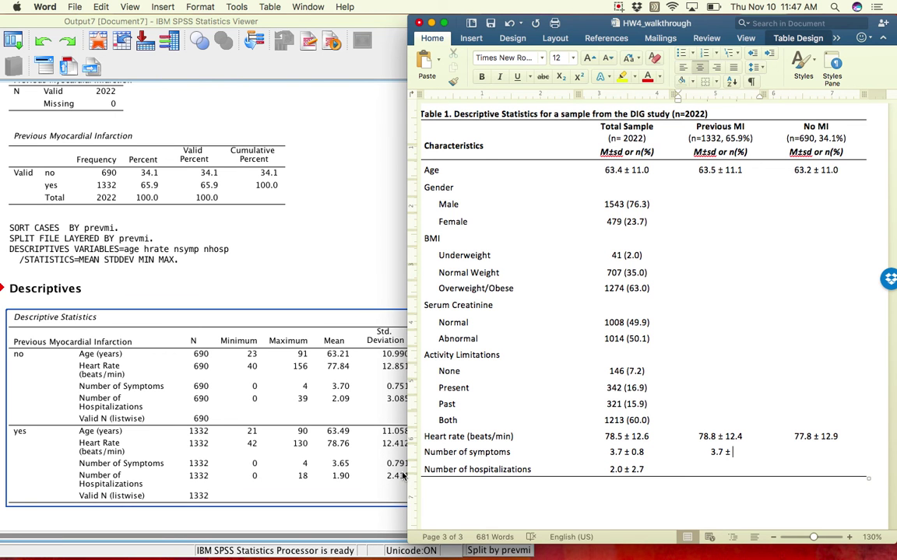
pyautogui.write('0.8')
pyautogui.press('Tab')
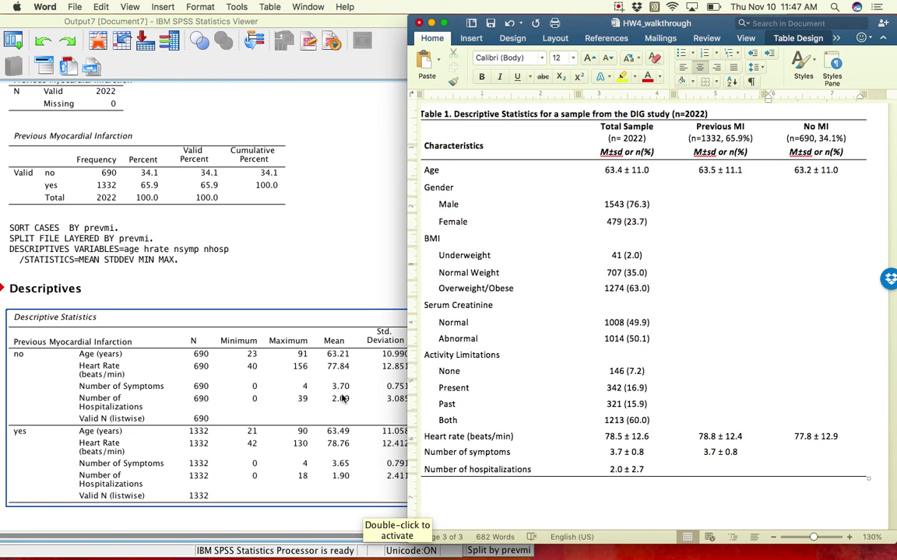
pyautogui.write('3.7 ±')
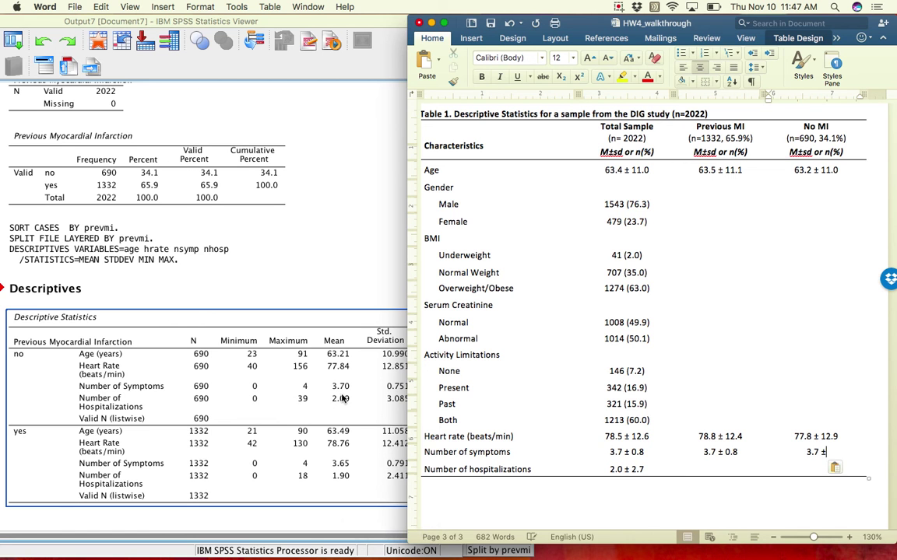
pyautogui.write('0.8')
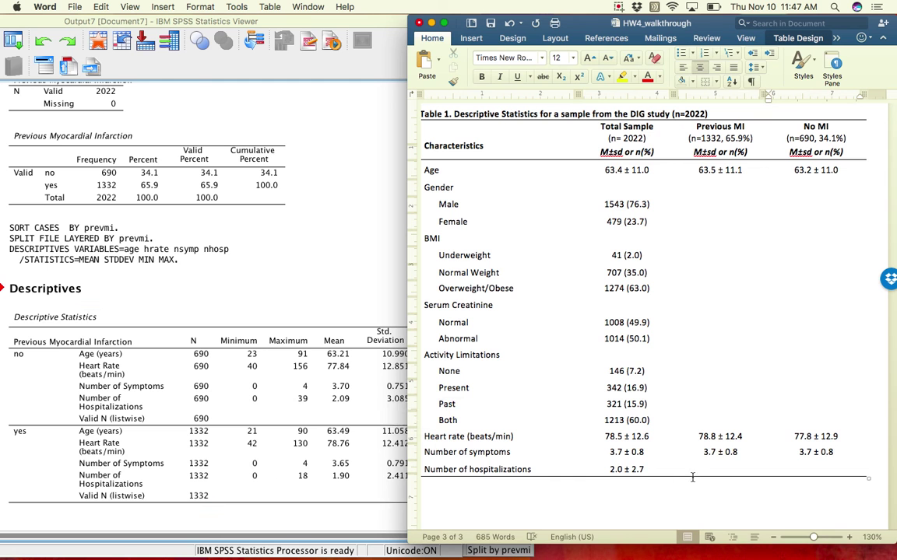
# Step: Enter Number of hospitalizations as 1.9 ± 2.4 under Previous MI and 2.0 ± 3.1 under No MI
pyautogui.click(716, 469)
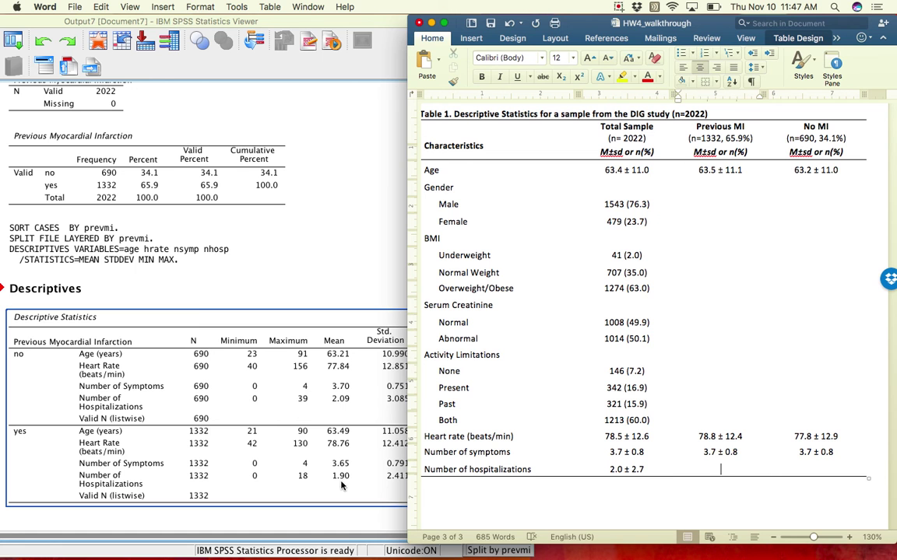
pyautogui.write('1.9 ±')
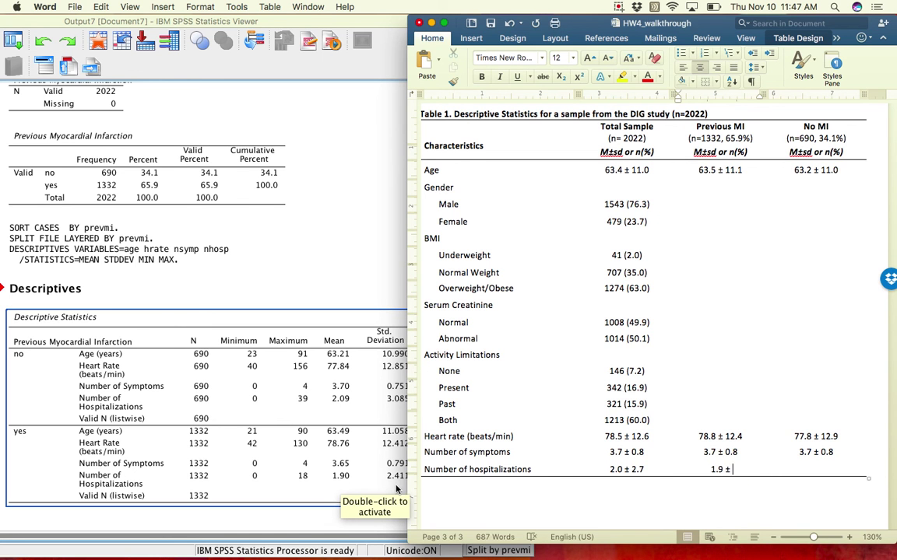
pyautogui.write(' 2.4')
pyautogui.press('Tab')
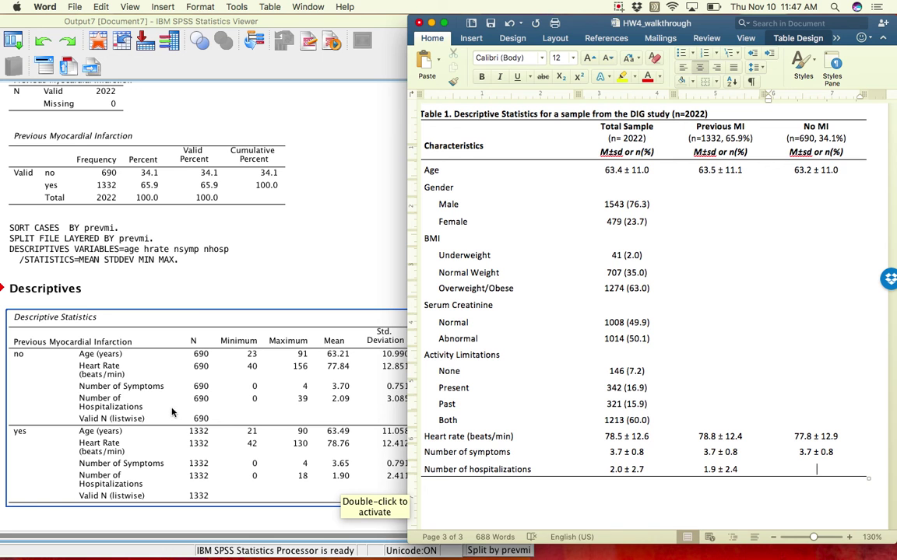
pyautogui.write('2.0 ± 3.1')
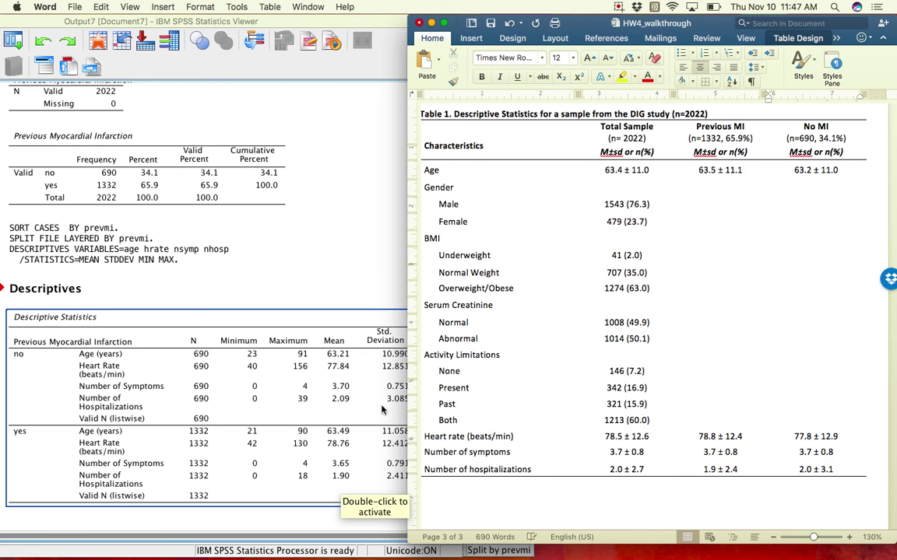
pyautogui.click(521, 495)
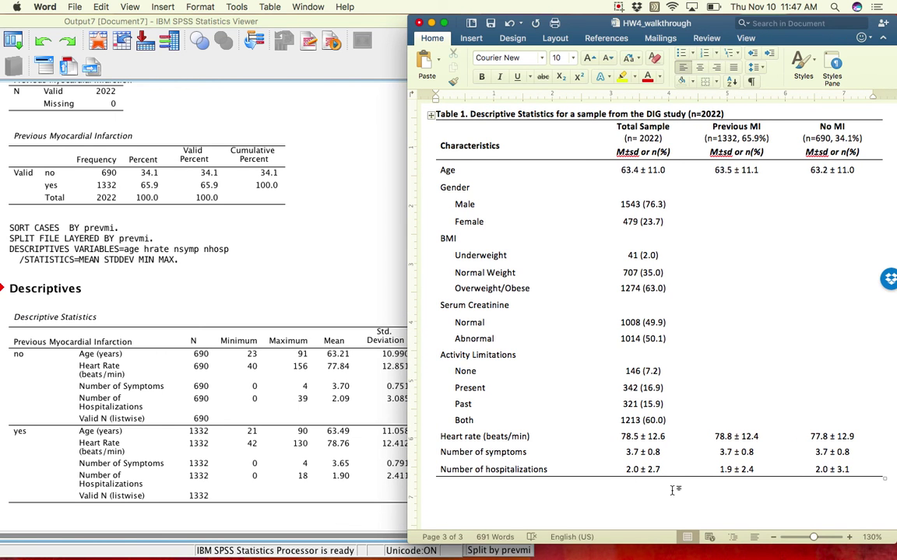
# Step: Switch to SPSS, start a Frequencies analysis and reset it to clear the prevmi variable
pyautogui.click(241, 285)
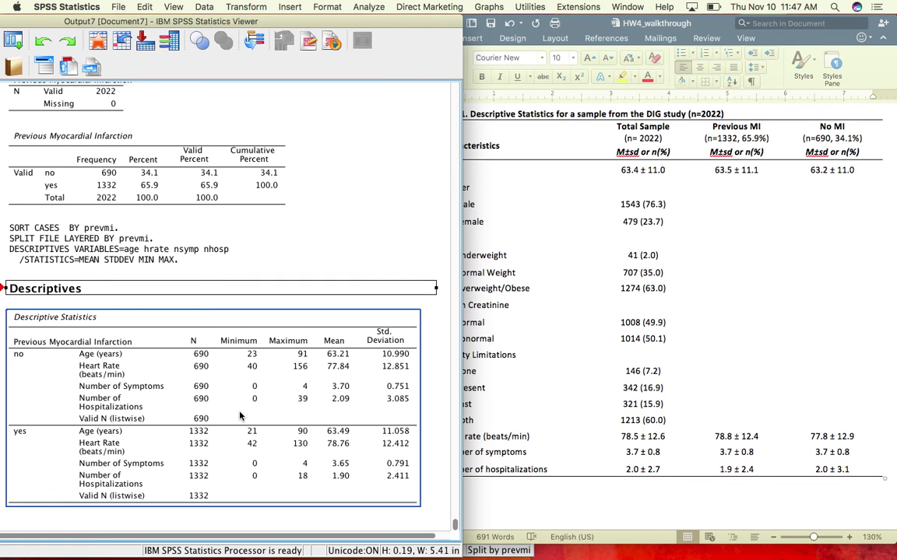
pyautogui.click(346, 189)
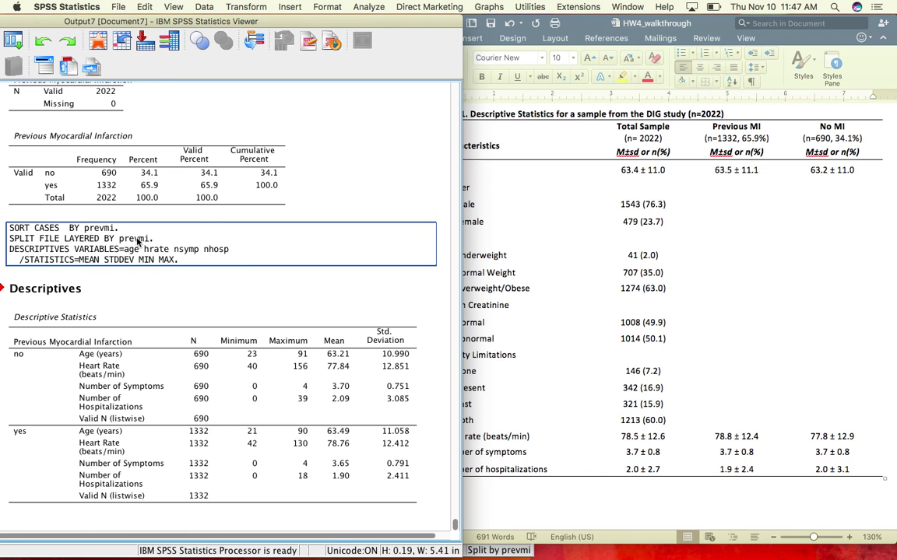
pyautogui.click(290, 6)
pyautogui.moveTo(338, 6)
pyautogui.moveTo(368, 6)
pyautogui.moveTo(376, 34)
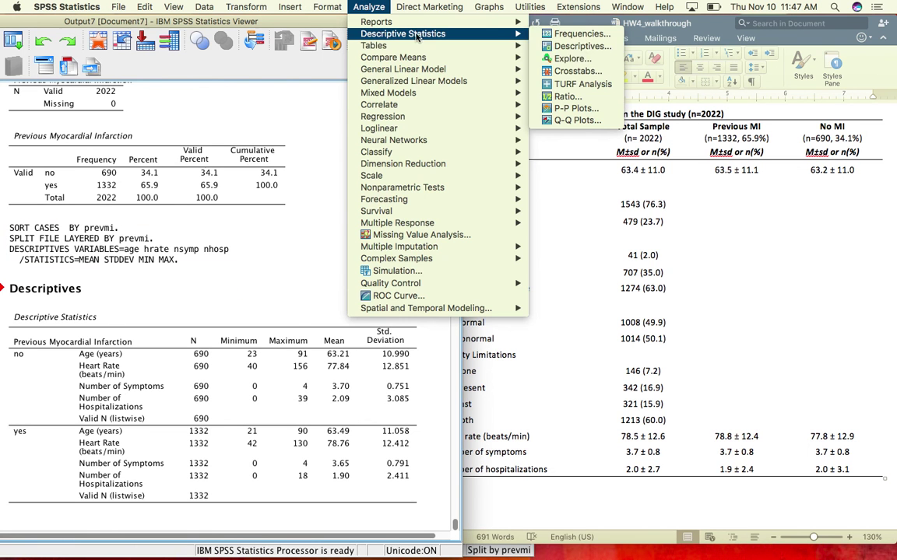
pyautogui.click(576, 34)
pyautogui.click(274, 233)
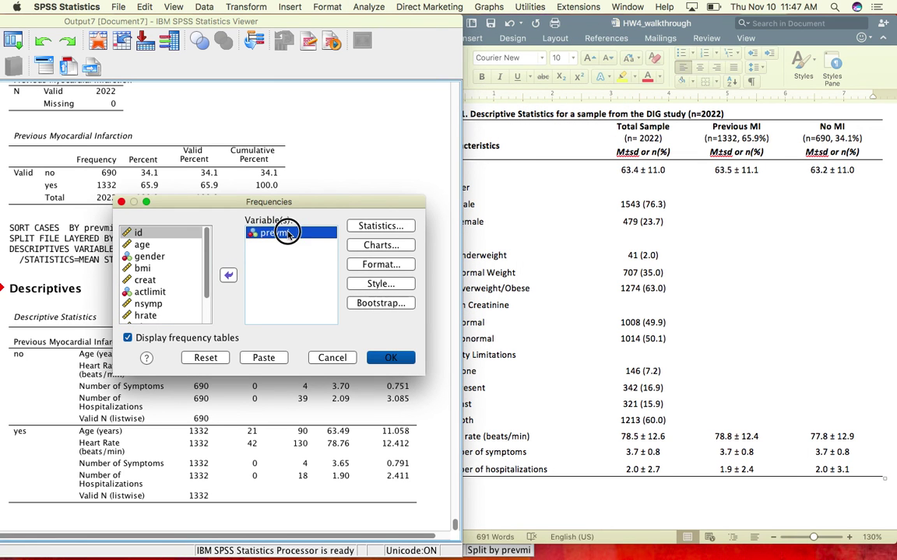
pyautogui.click(211, 358)
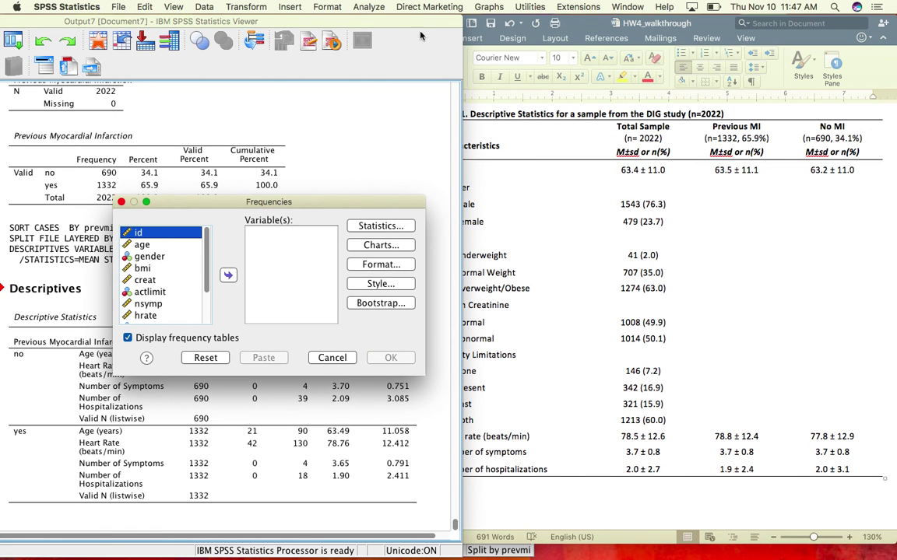
# Step: Add gender, BMI_R and creat_R to the Frequencies variables
pyautogui.click(538, 22)
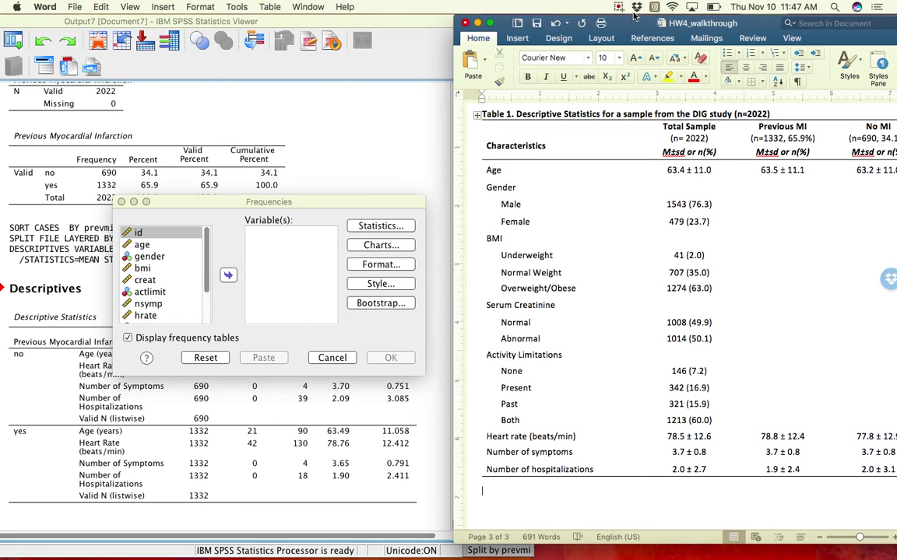
pyautogui.click(154, 232)
pyautogui.click(148, 256)
pyautogui.click(228, 275)
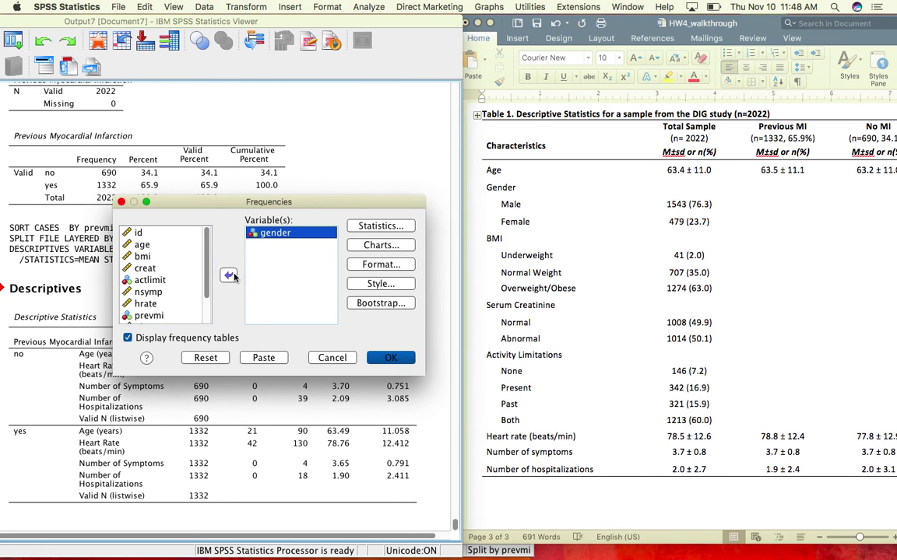
pyautogui.scroll(-2, 190, 266)
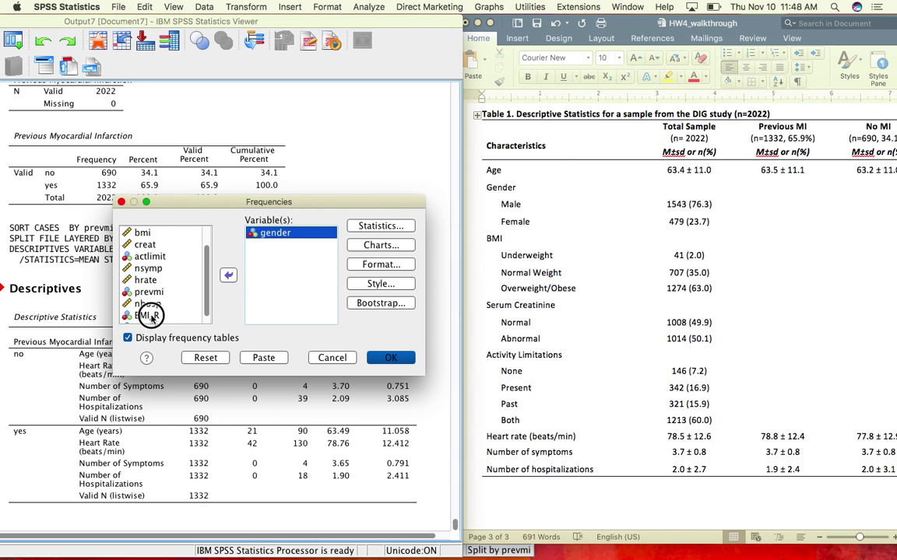
pyautogui.click(155, 317)
pyautogui.click(228, 275)
pyautogui.scroll(1, 154, 293)
pyautogui.click(153, 321)
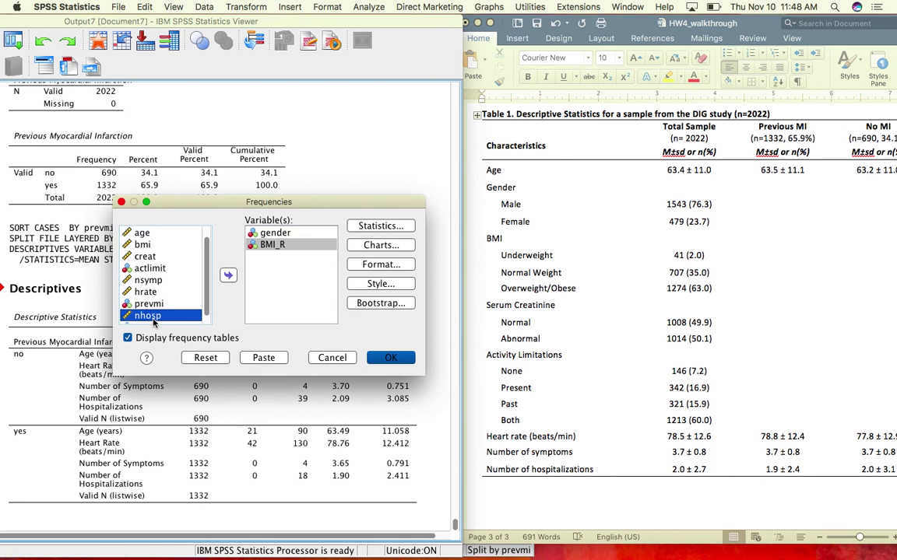
pyautogui.click(228, 275)
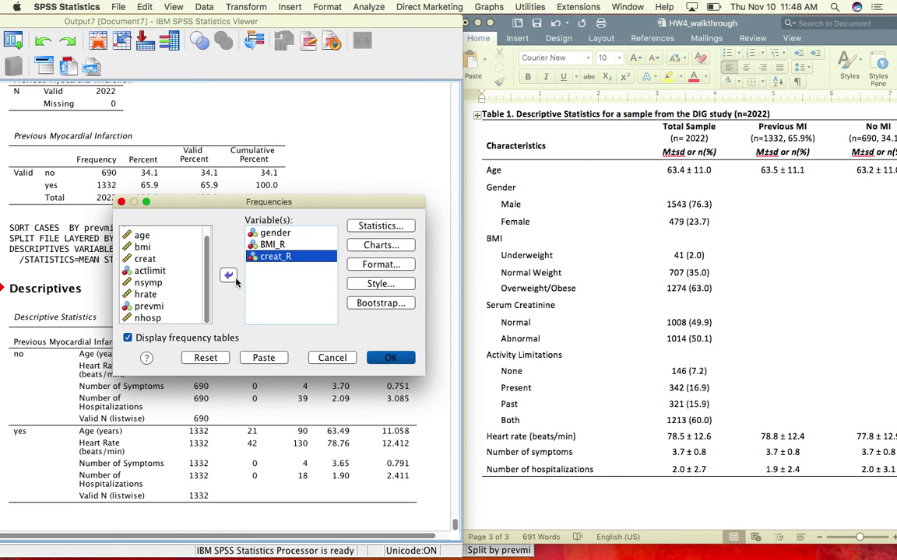
pyautogui.press('super+h')
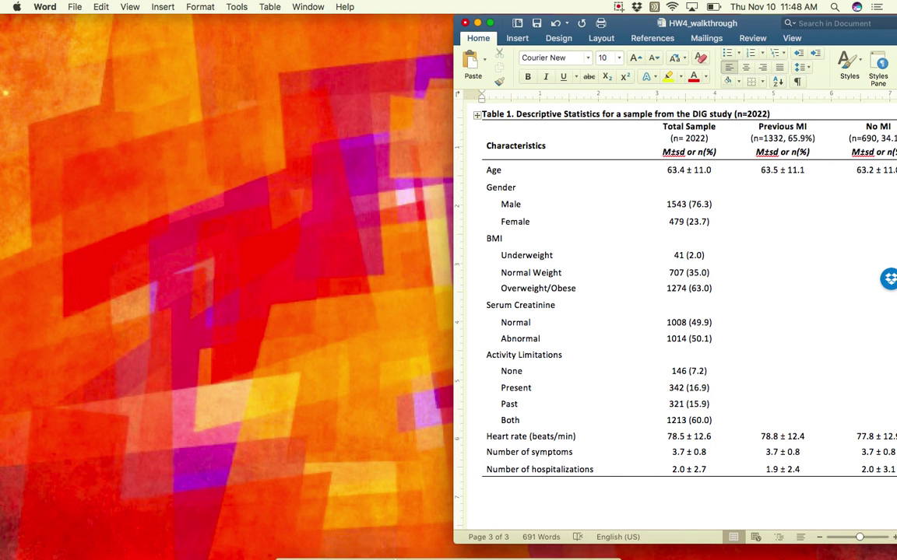
pyautogui.moveTo(525, 549)
pyautogui.click(590, 382)
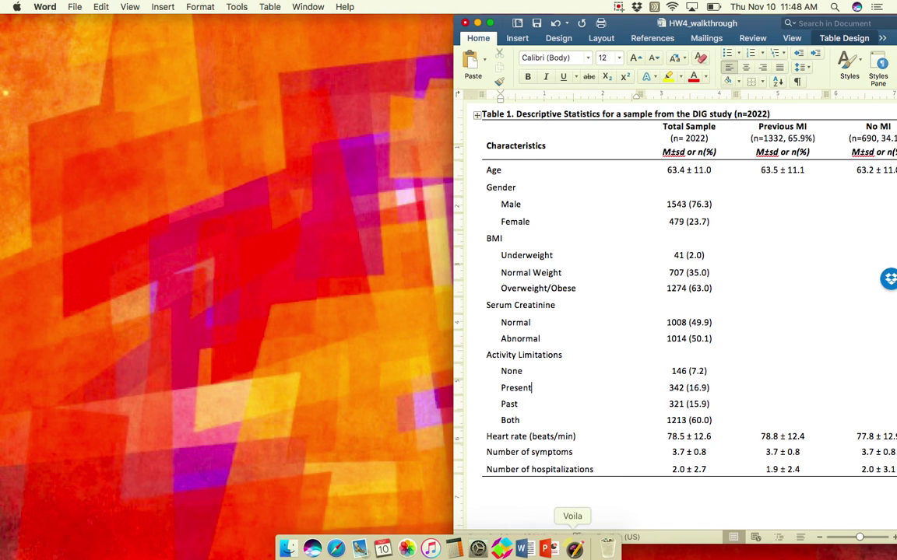
pyautogui.click(559, 6)
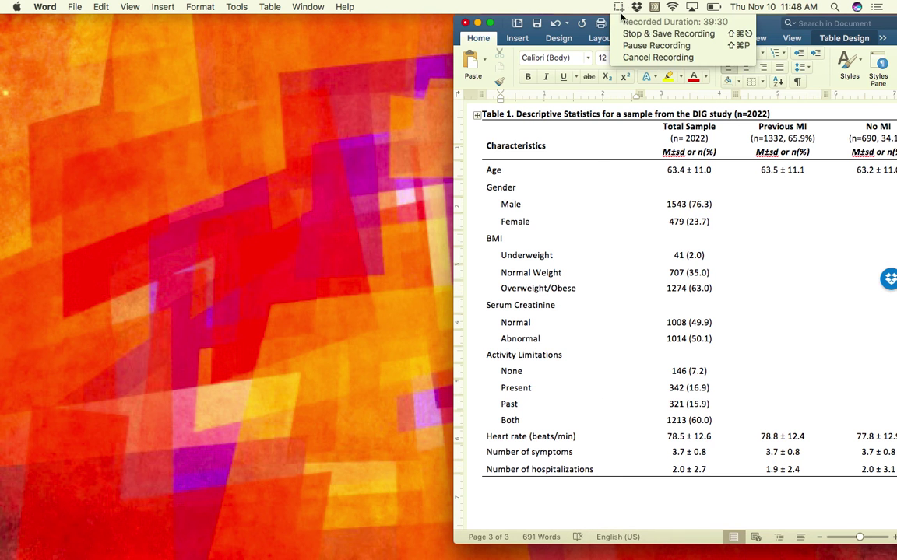
pyautogui.click(632, 33)
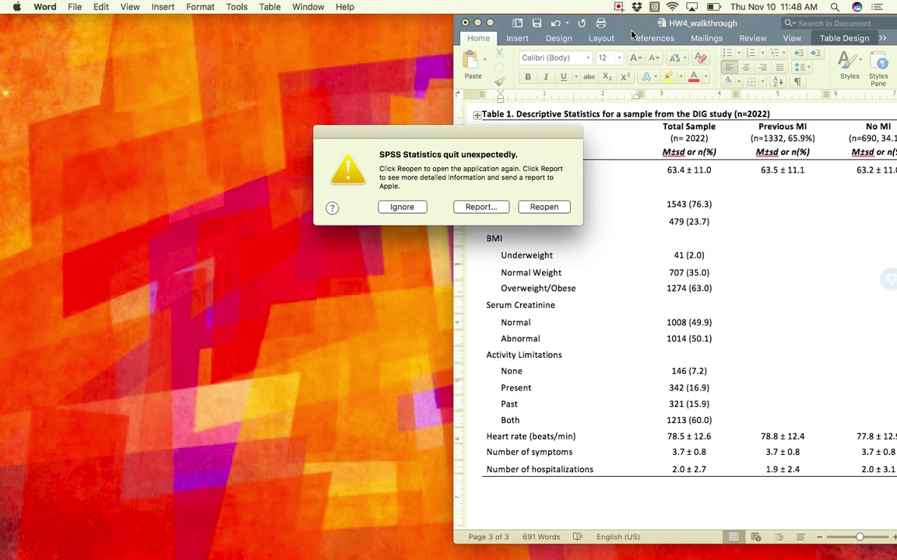
# Step: Reopen SPSS Statistics
pyautogui.click(544, 207)
pyautogui.click(559, 6)
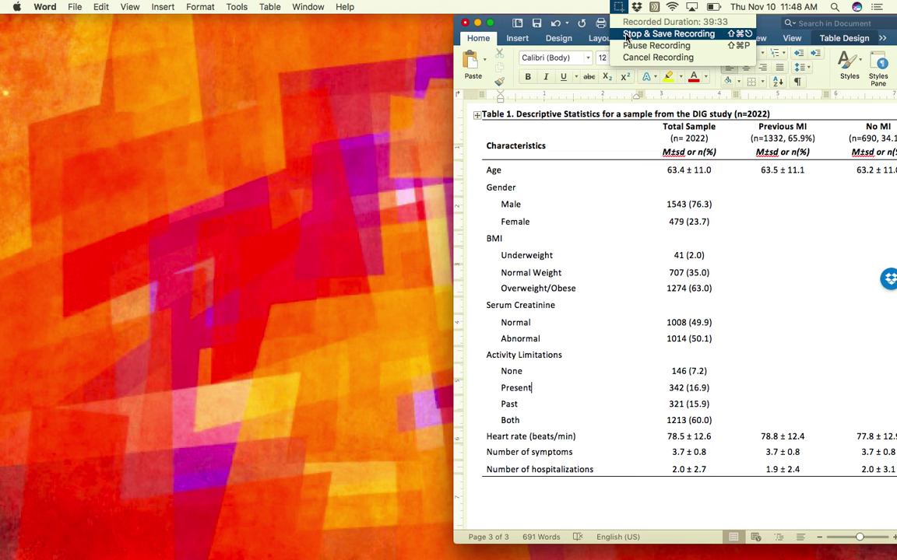
pyautogui.click(563, 33)
pyautogui.moveTo(513, 547)
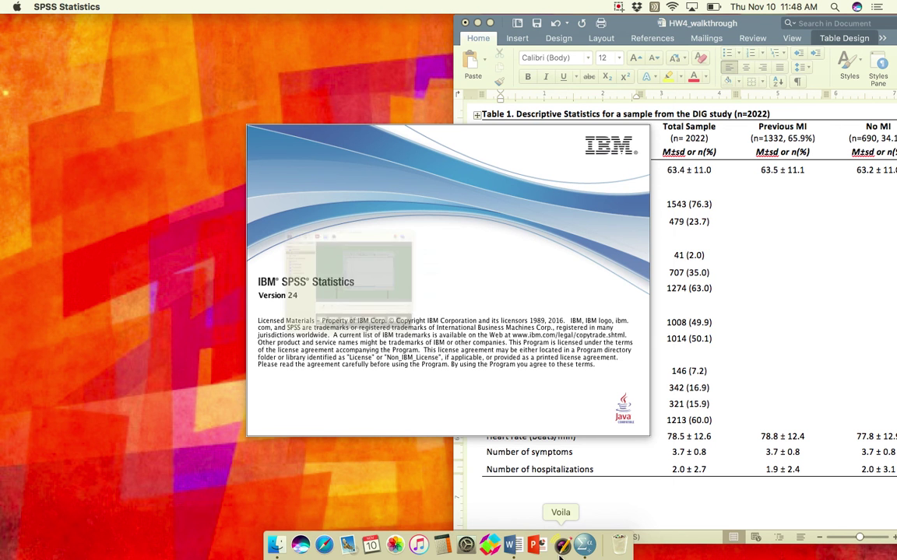
pyautogui.click(562, 547)
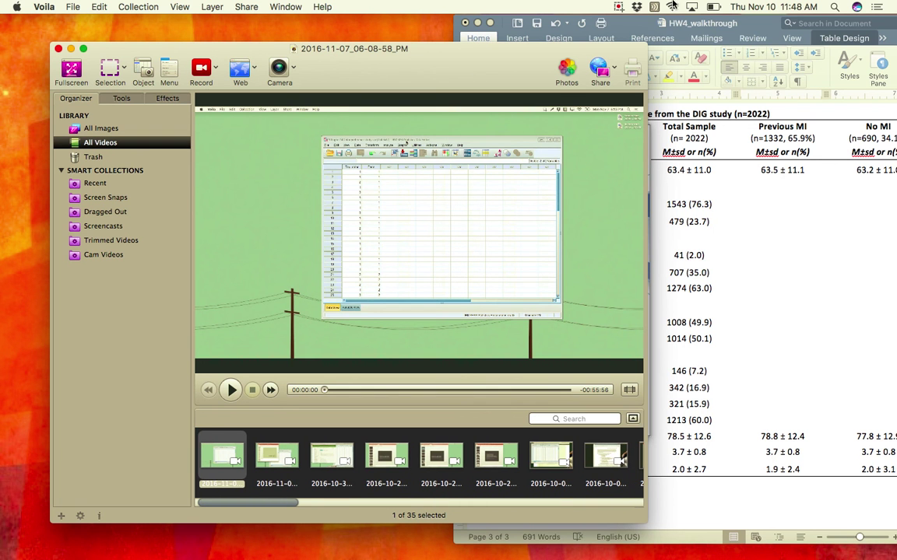
pyautogui.click(712, 6)
pyautogui.click(516, 68)
pyautogui.press('super+w')
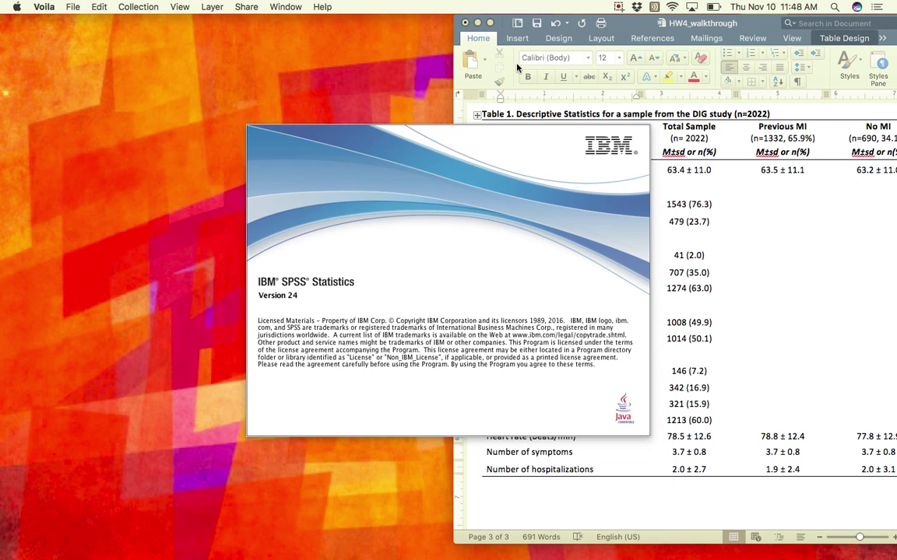
pyautogui.click(618, 7)
pyautogui.click(622, 46)
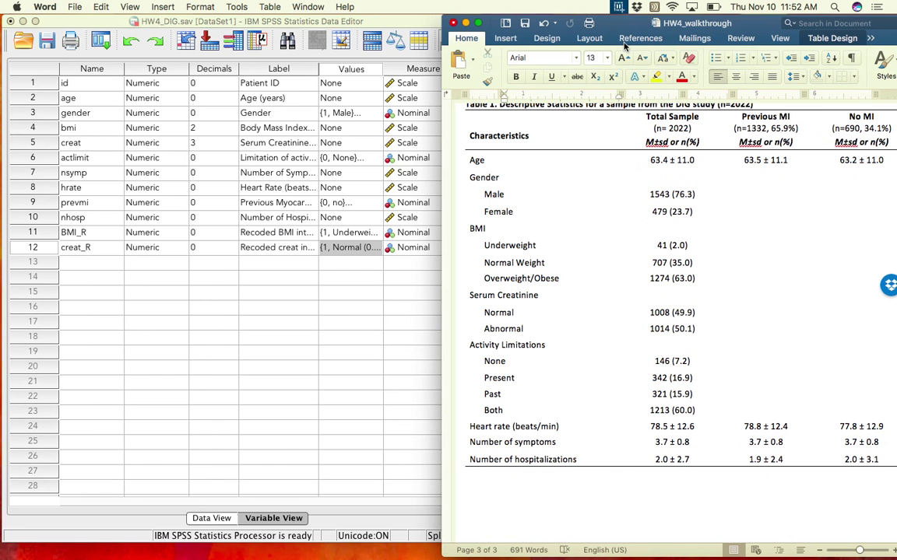
pyautogui.click(386, 531)
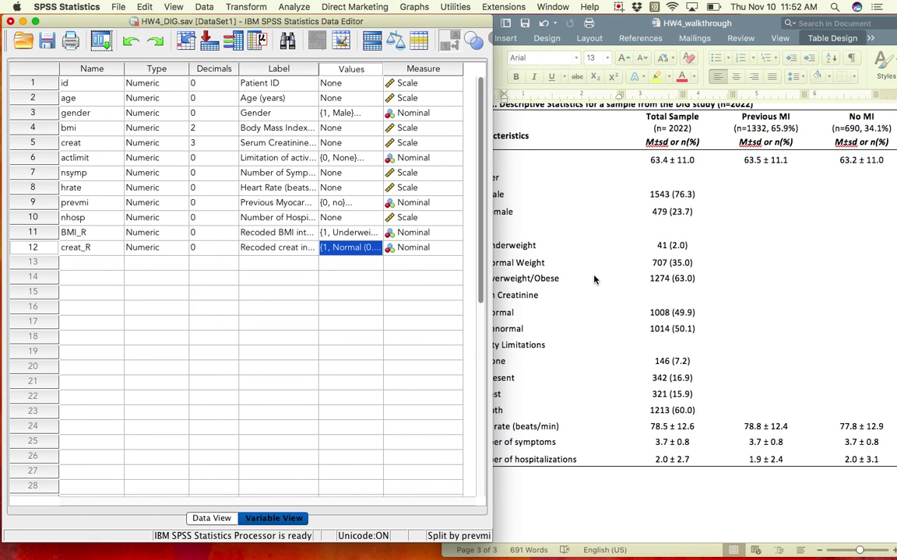
pyautogui.click(641, 366)
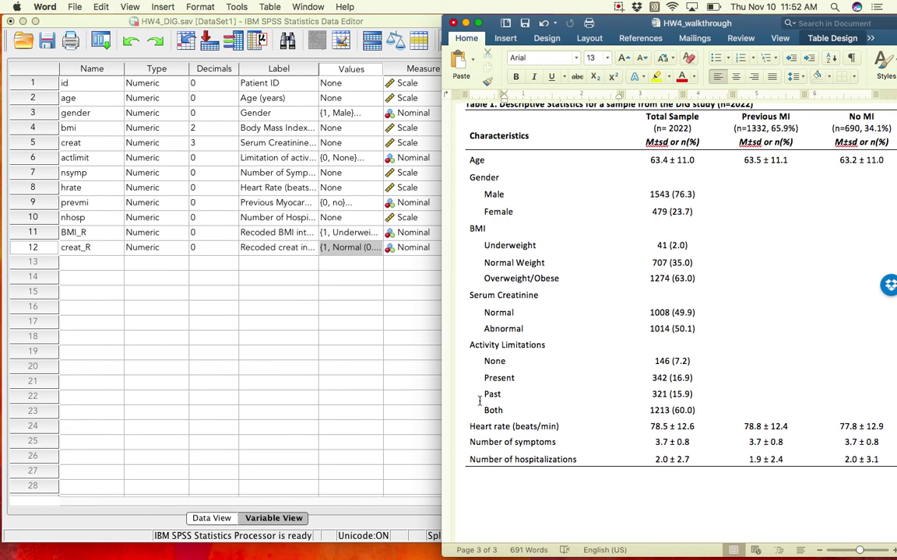
# Step: Switch to SPSS and start a Frequencies analysis with gender as the first variable
pyautogui.click(395, 530)
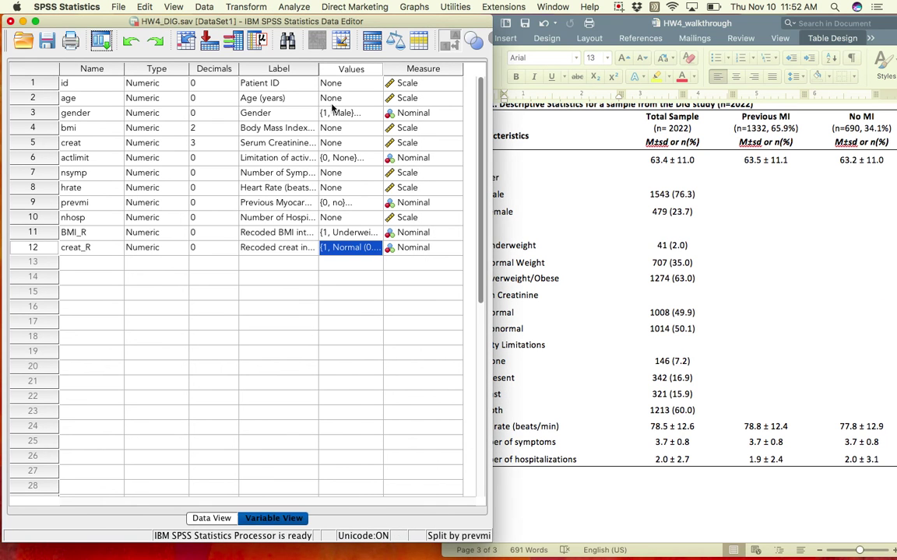
pyautogui.click(294, 6)
pyautogui.moveTo(440, 34)
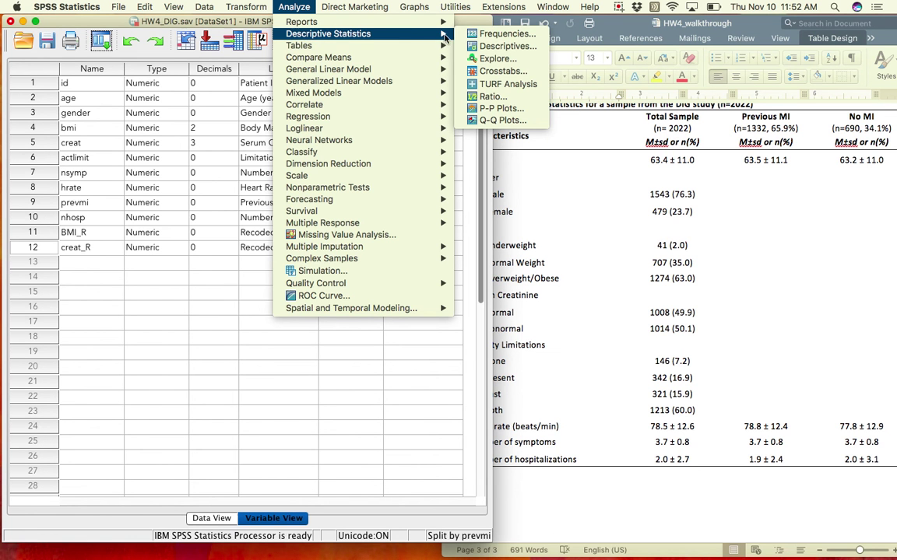
pyautogui.click(482, 35)
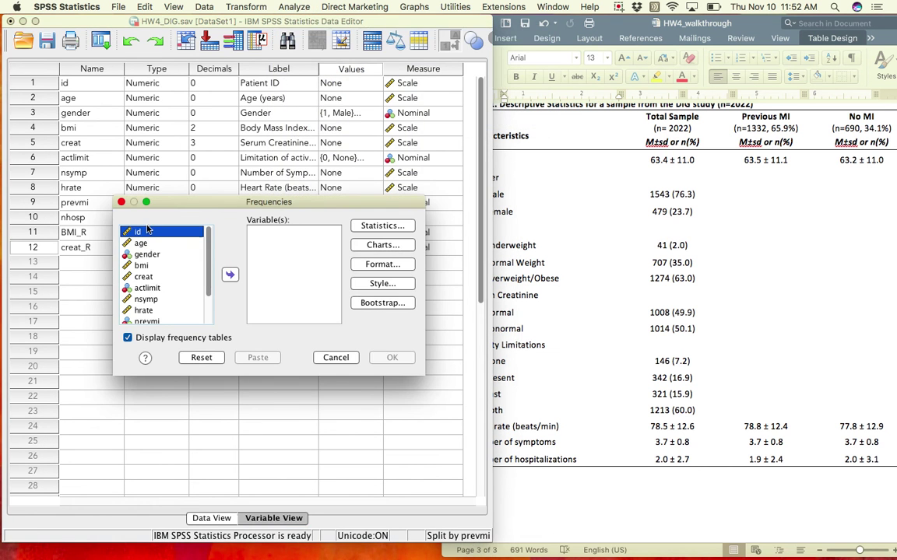
pyautogui.click(146, 254)
pyautogui.click(229, 274)
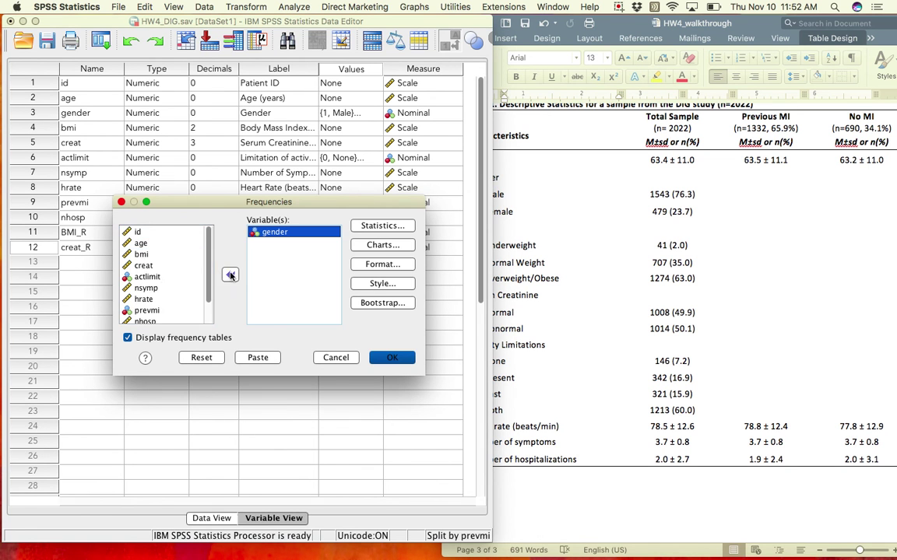
# Step: Add BMI_R, creat_R and actlimit to the Frequencies variables and run the analysis
pyautogui.click(208, 313)
pyautogui.click(168, 308)
pyautogui.keyDown('shift'); pyautogui.click(148, 318); pyautogui.keyUp('shift')
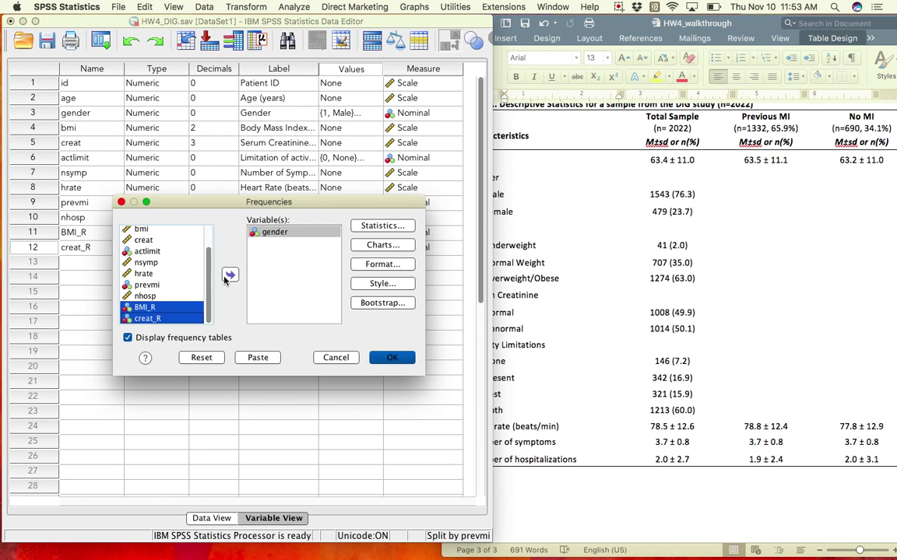
pyautogui.click(230, 274)
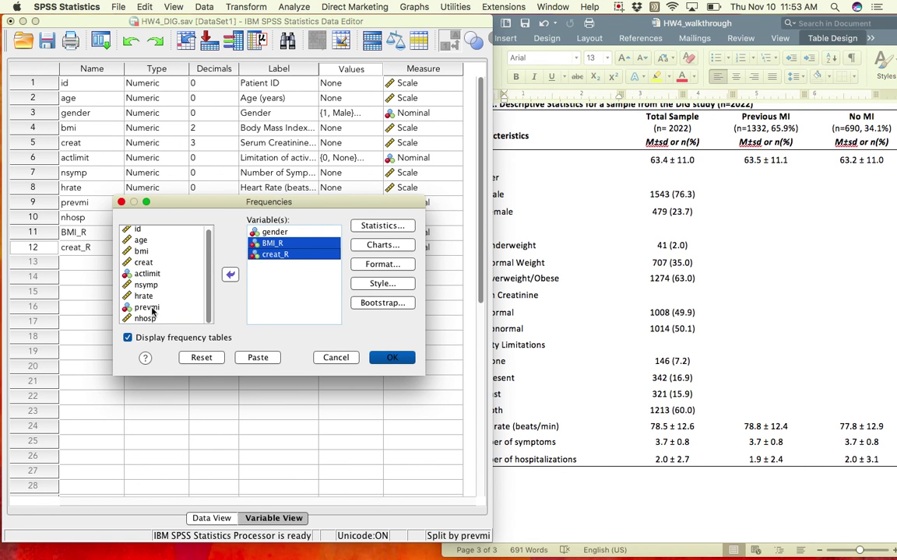
pyautogui.click(147, 273)
pyautogui.click(230, 274)
pyautogui.click(393, 360)
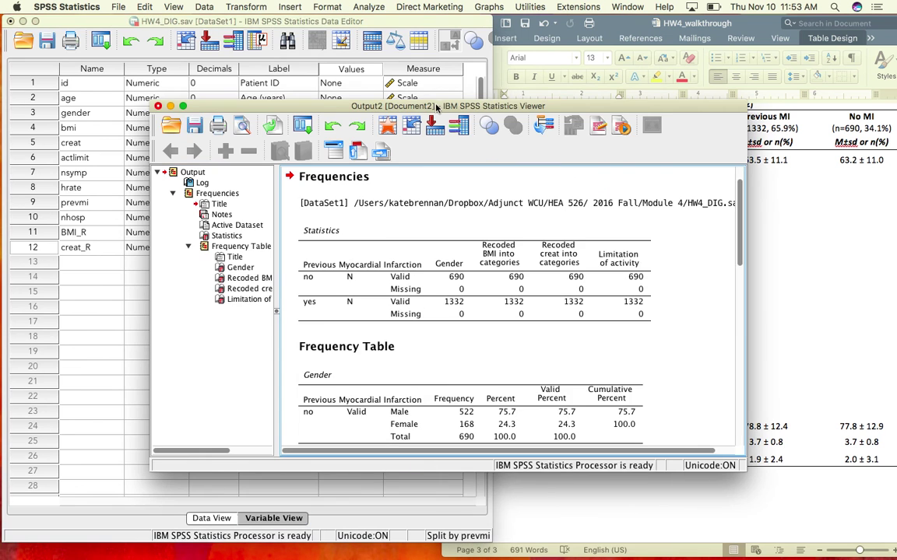
# Step: Reposition and enlarge the output window to show the Gender frequency table split by previous myocardial infarction
pyautogui.moveTo(436, 107); pyautogui.dragTo(284, 21)
pyautogui.moveTo(594, 382); pyautogui.dragTo(565, 554)
pyautogui.click(301, 175)
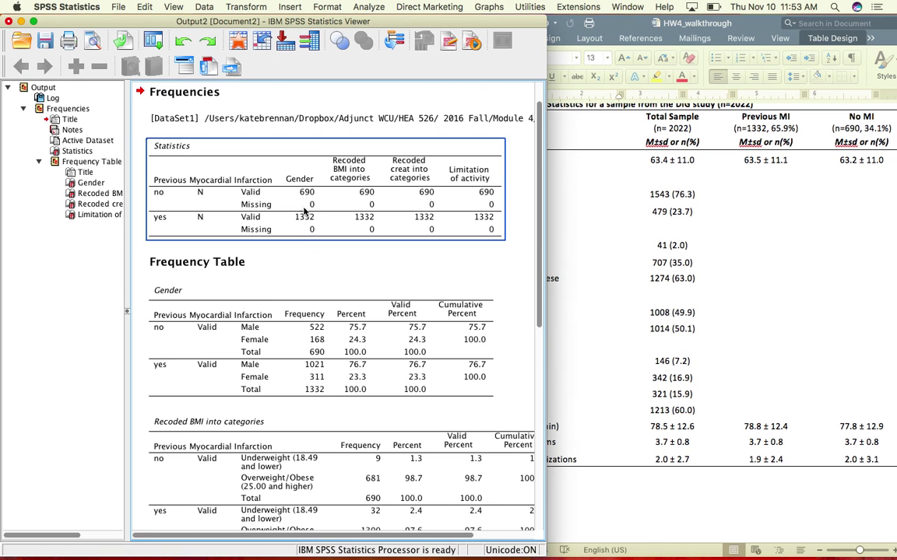
pyautogui.click(455, 296)
pyautogui.click(504, 263)
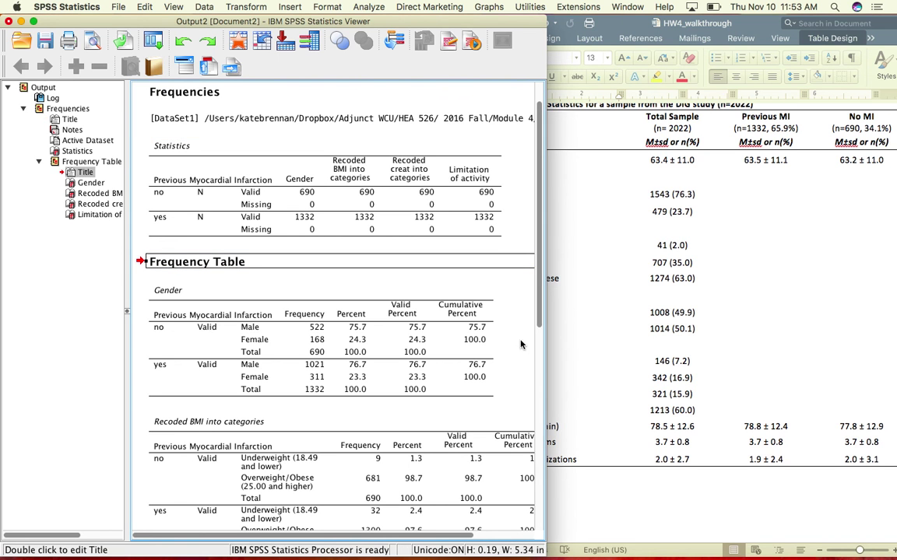
pyautogui.click(519, 376)
pyautogui.moveTo(537, 260); pyautogui.dragTo(536, 315)
pyautogui.click(171, 195)
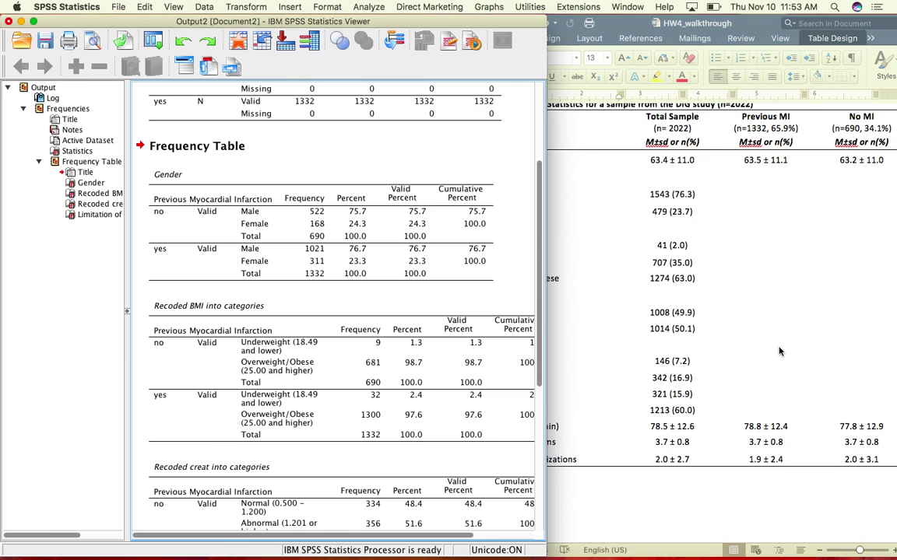
# Step: Switch to Word and enter the Previous MI gender values in Table 1: Male 1021 (76.7) and Female 311 (23.3)
pyautogui.click(704, 268)
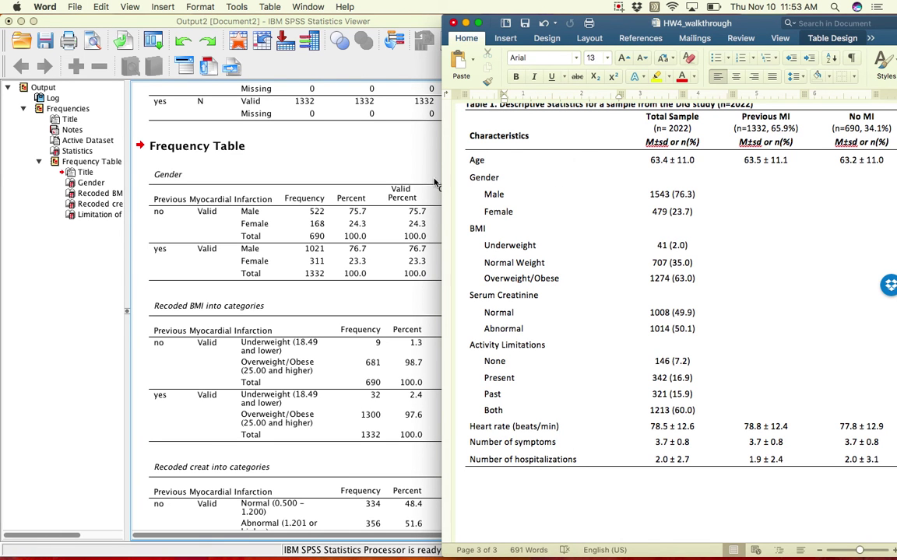
pyautogui.click(767, 192)
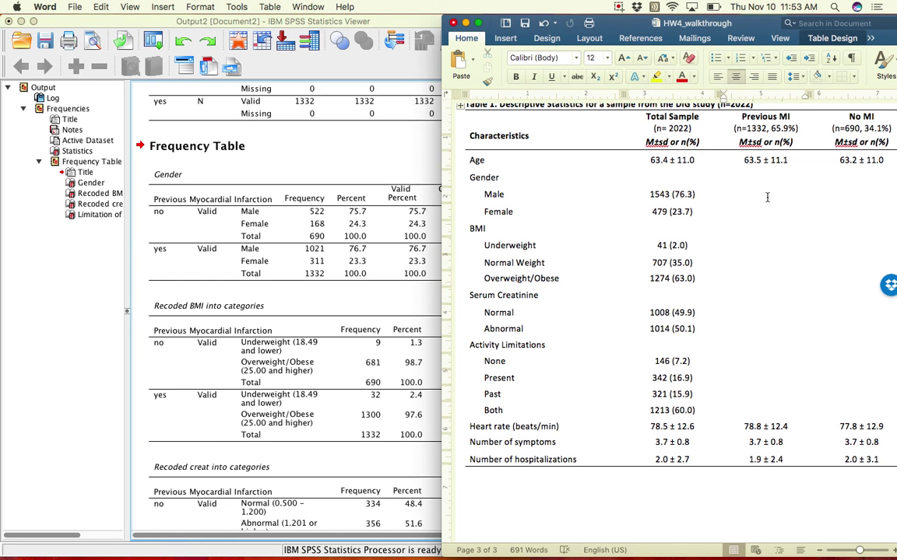
pyautogui.click(397, 252)
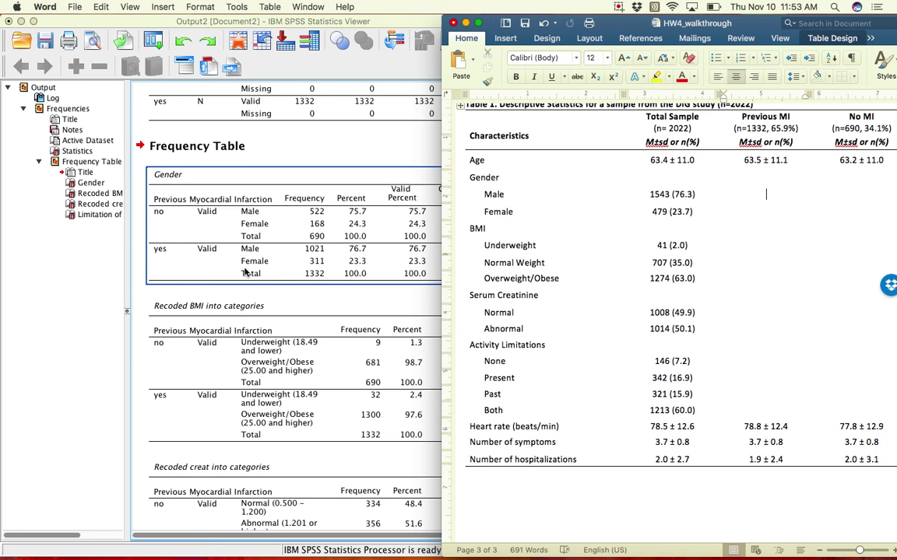
pyautogui.write('1021 (')
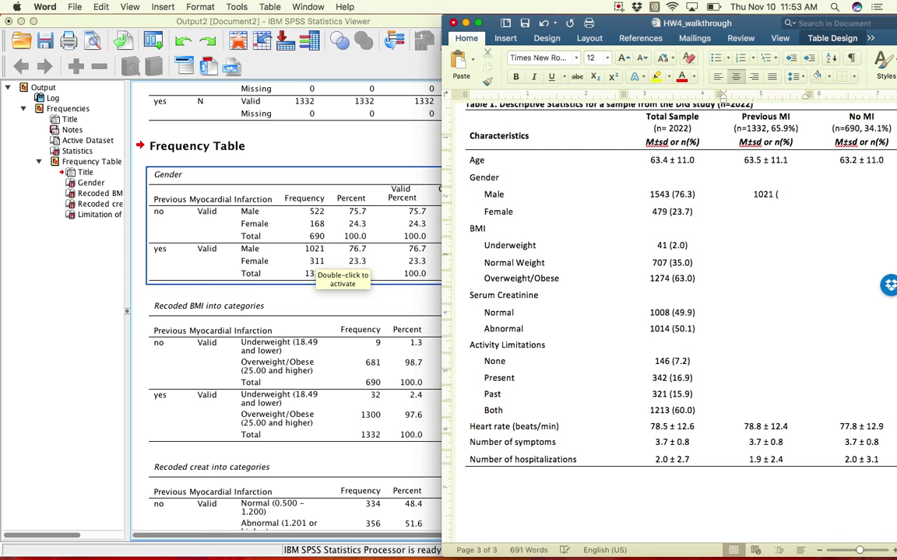
pyautogui.write('76.7)')
pyautogui.press('Down')
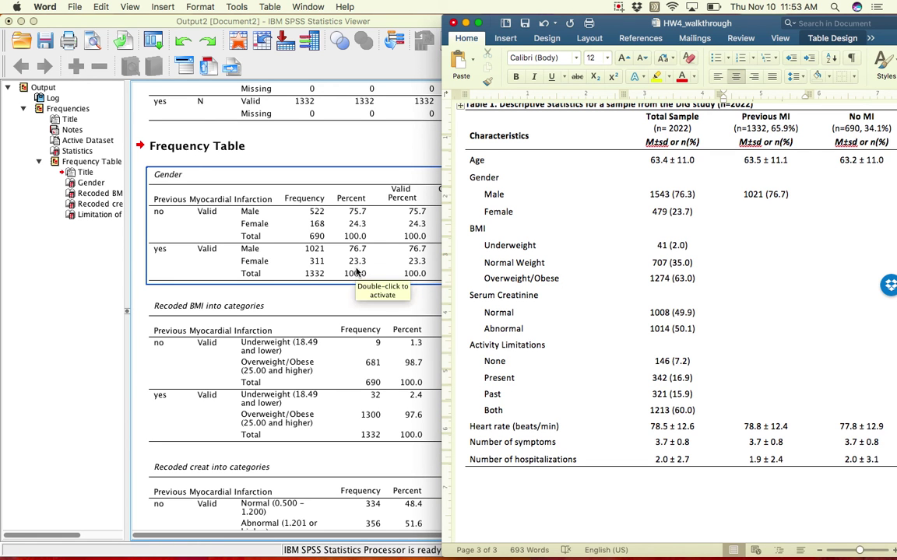
pyautogui.write('311(')
pyautogui.press('BackSpace')
pyautogui.write('(')
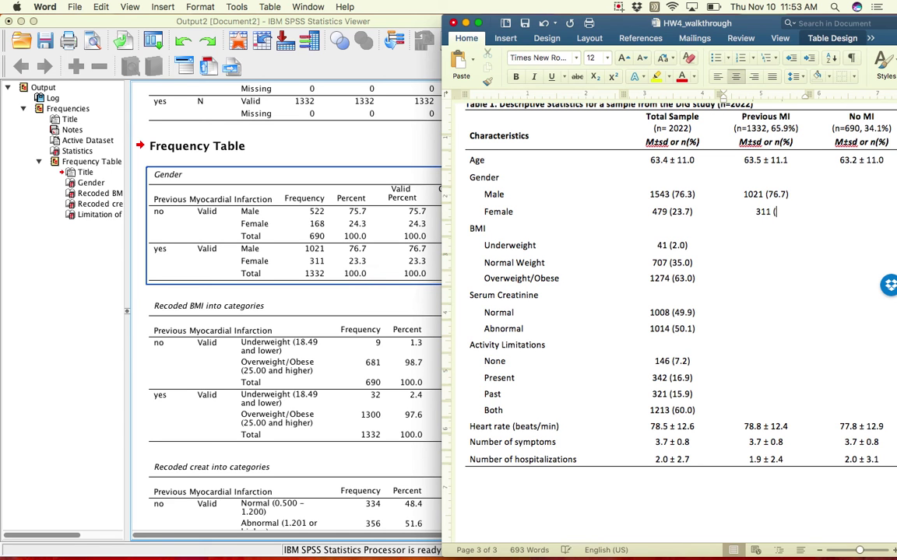
pyautogui.write('23.3)')
# Step: Enter the No MI gender values in Table 1: Male 522 (75.7) and Female 168 (24.3)
pyautogui.click(840, 191)
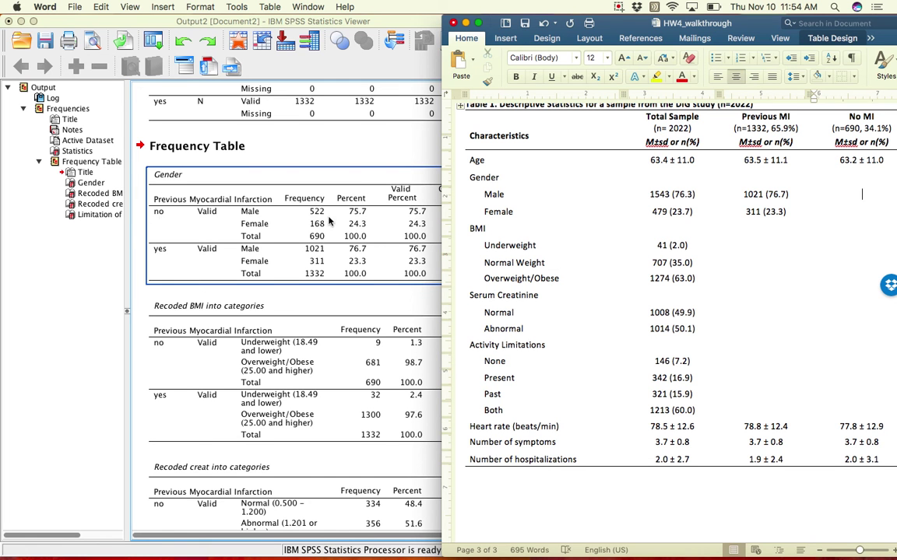
pyautogui.write('522 (')
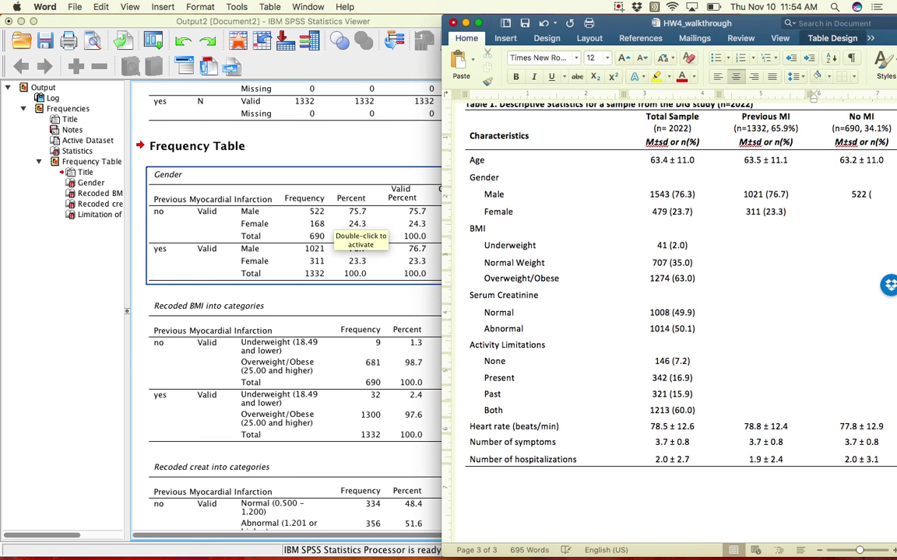
pyautogui.write('75.7')
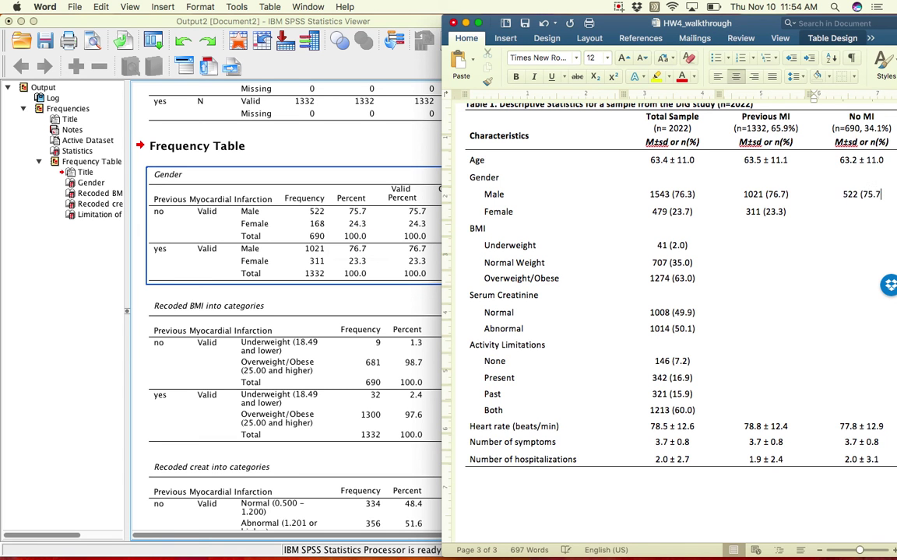
pyautogui.write(')')
pyautogui.press('Down')
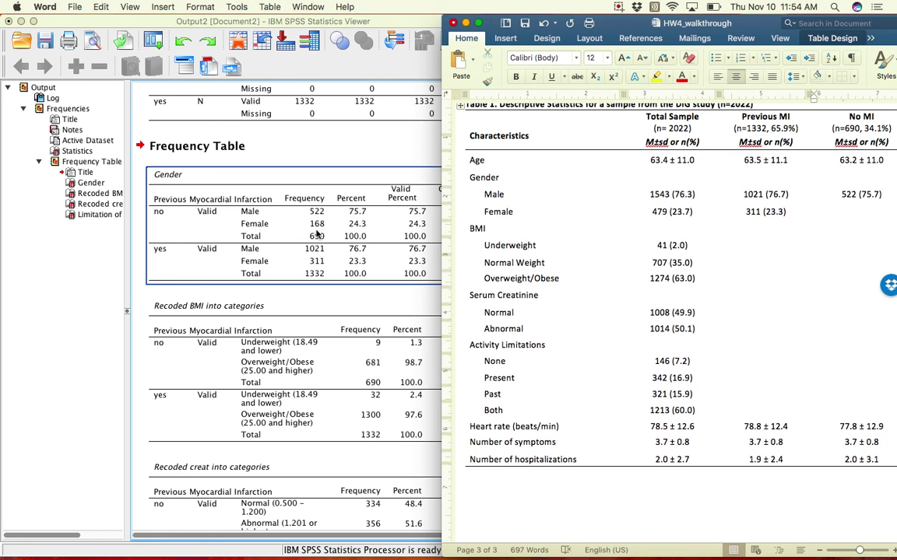
pyautogui.write('168 (24.3)')
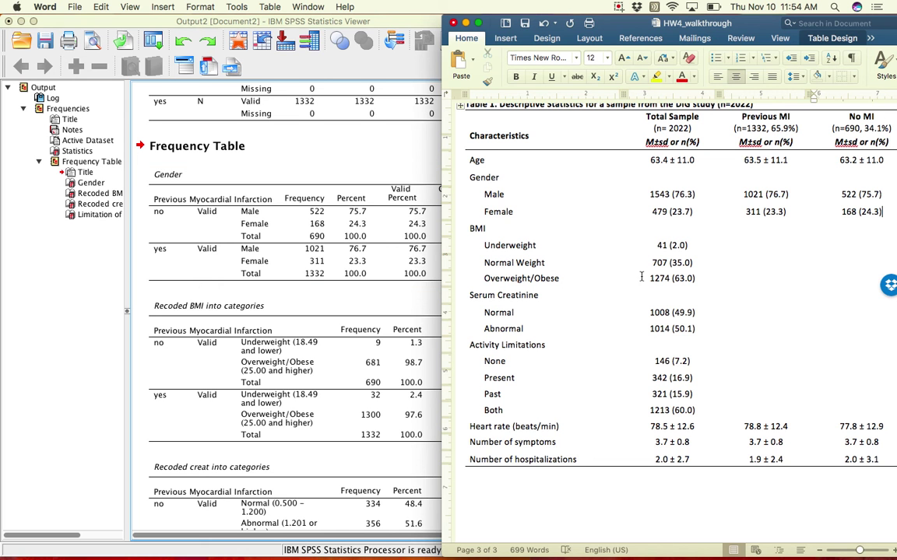
# Step: Switch to SPSS and compare the recoded BMI frequency table with the value labels defined for BMI_R
pyautogui.click(331, 278)
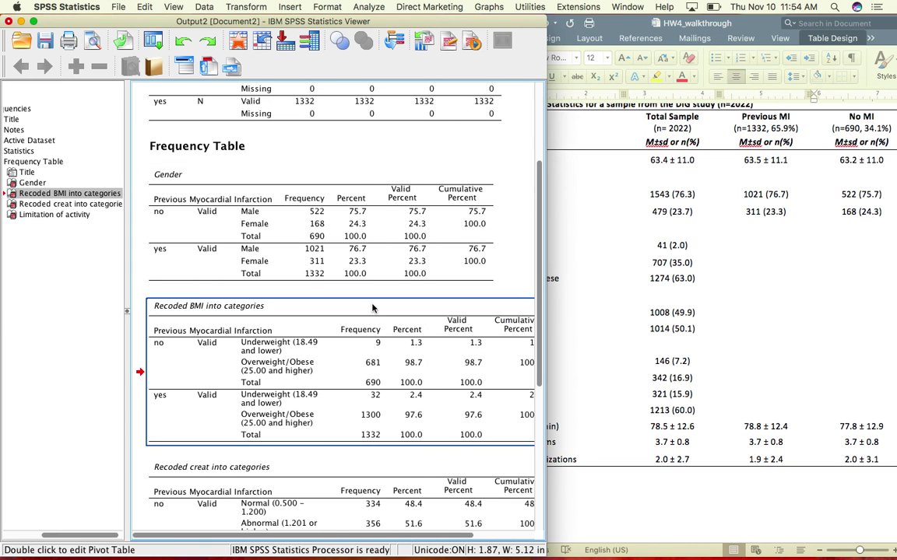
pyautogui.moveTo(541, 330); pyautogui.dragTo(540, 374)
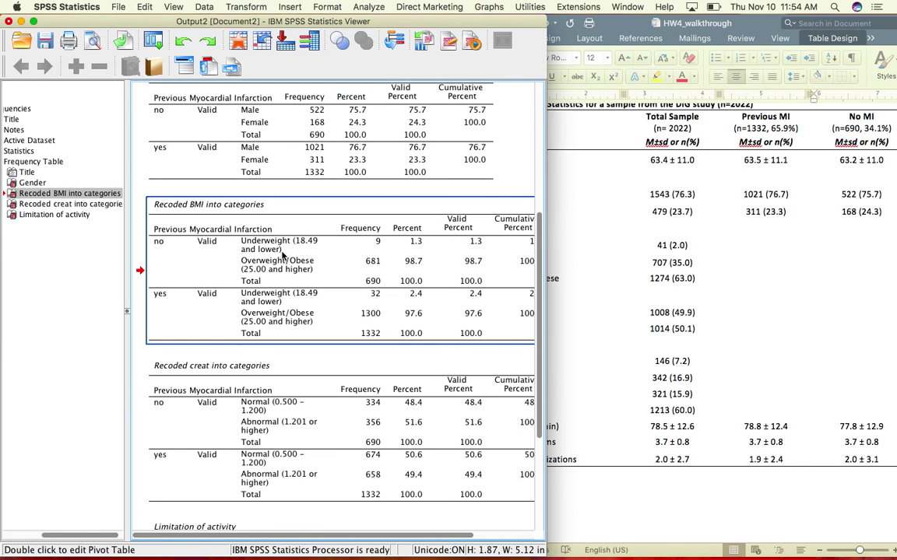
pyautogui.click(285, 349)
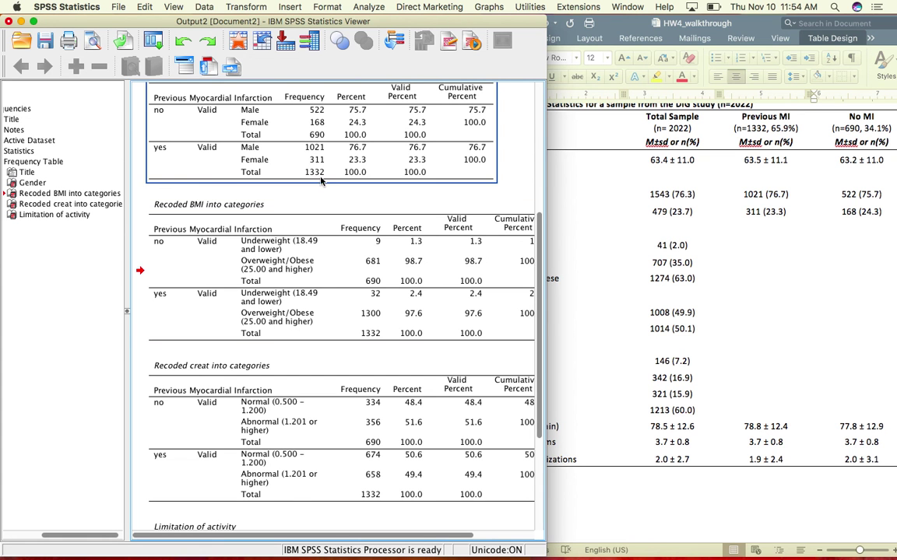
pyautogui.click(237, 41)
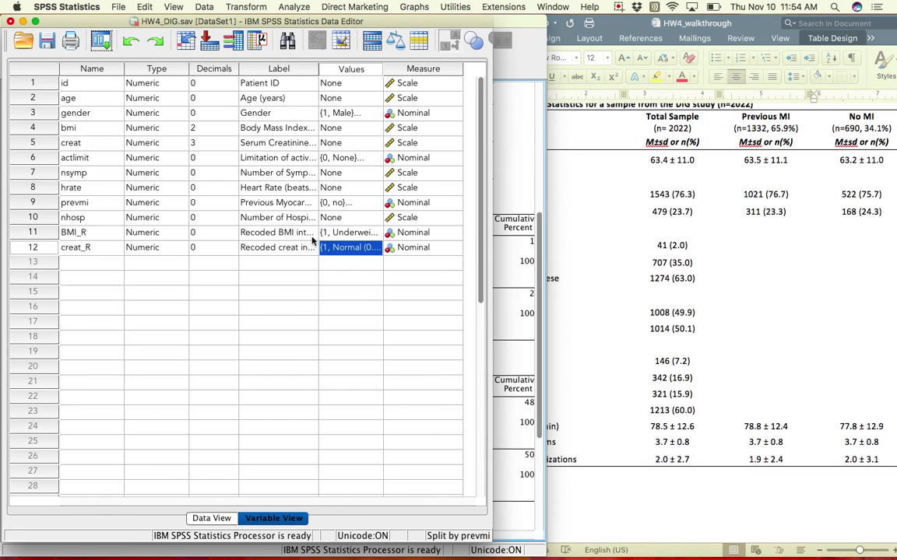
pyautogui.click(347, 233)
pyautogui.click(373, 232)
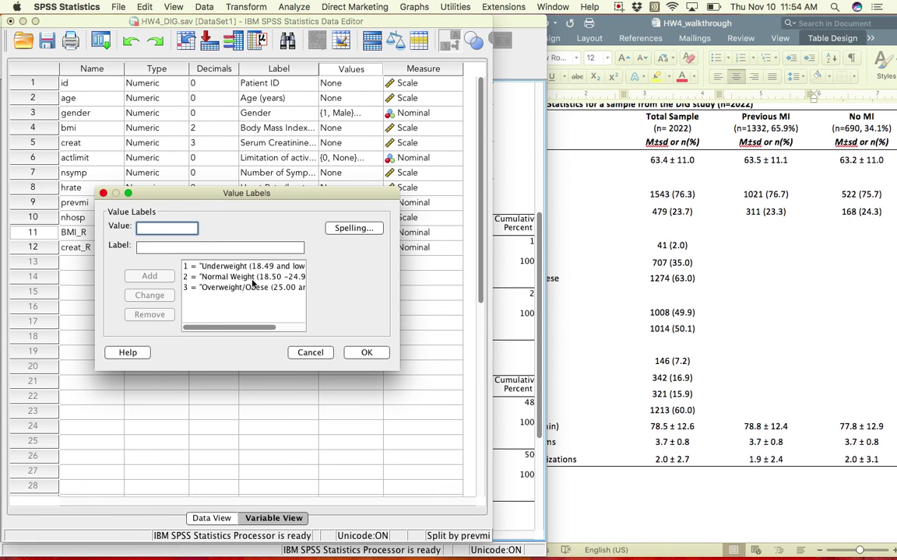
pyautogui.click(312, 353)
pyautogui.click(74, 232)
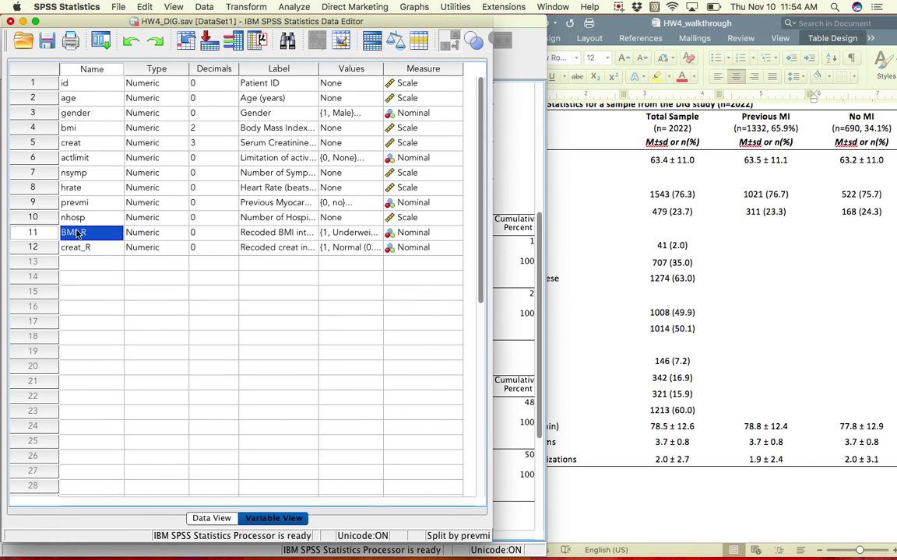
pyautogui.click(206, 7)
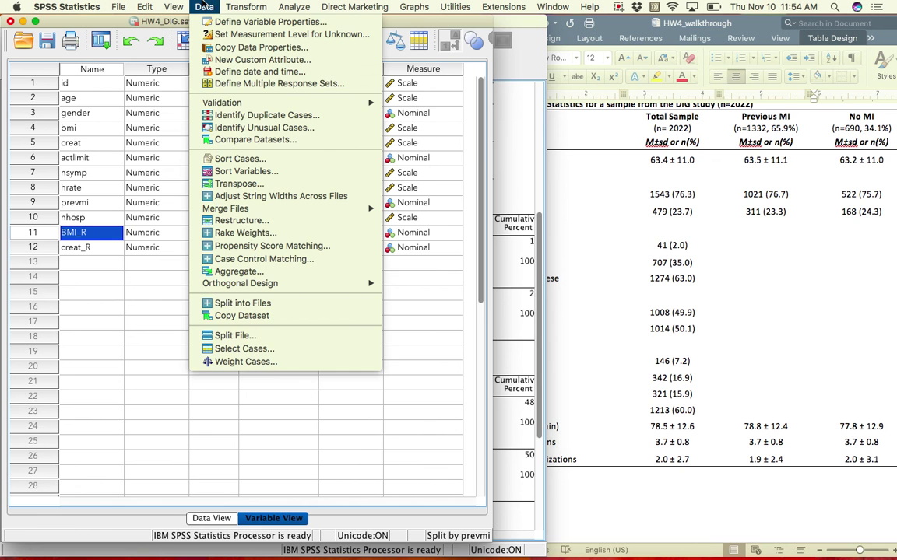
pyautogui.click(204, 5)
pyautogui.click(627, 7)
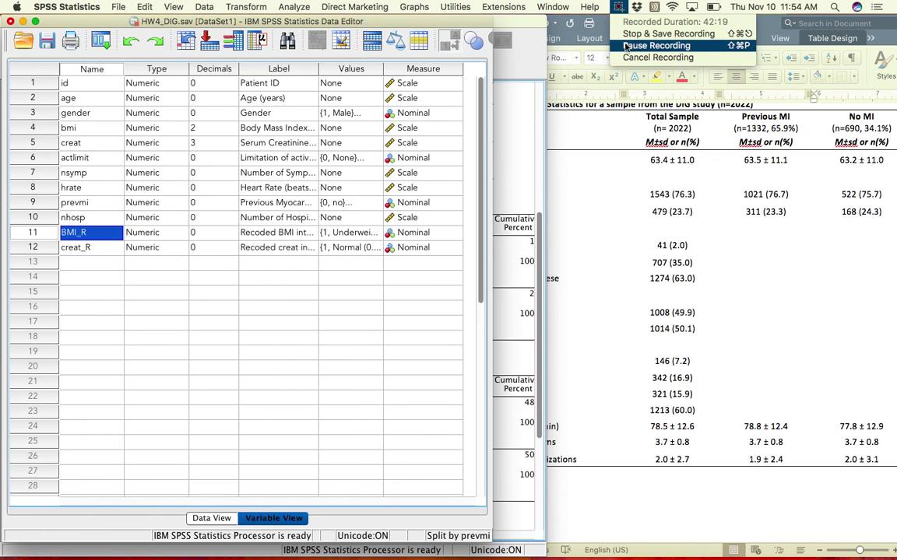
pyautogui.click(614, 44)
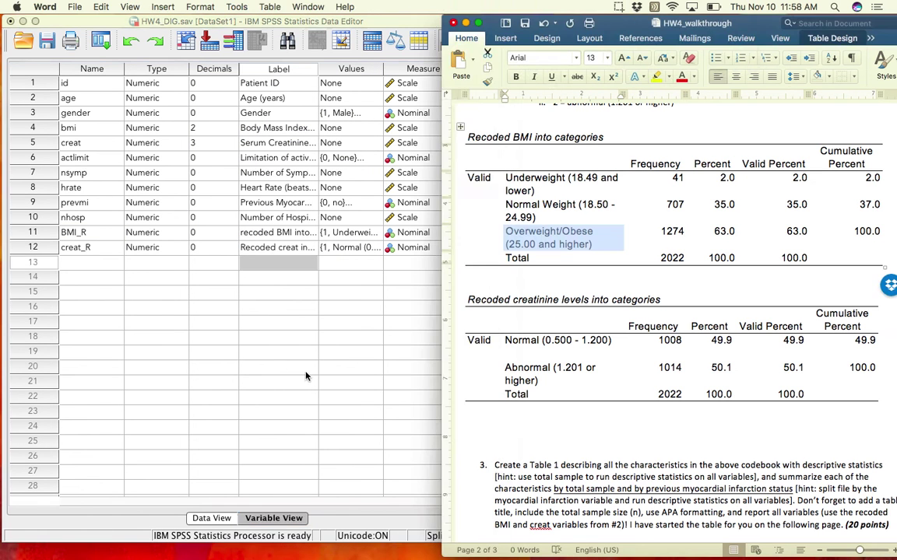
# Step: Switch to SPSS and run Frequencies on gender, BMI_R, creat_R and actlimit with the file split by previous MI
pyautogui.click(305, 371)
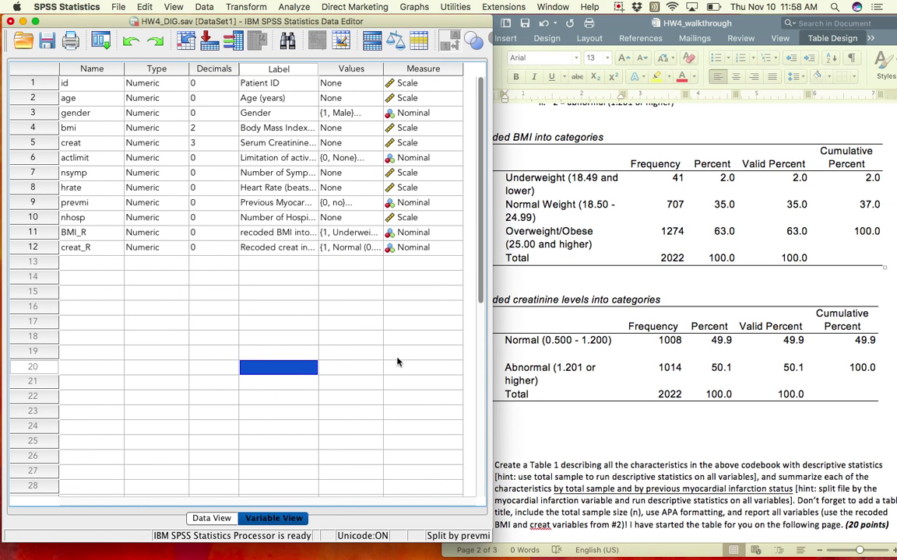
pyautogui.click(293, 6)
pyautogui.moveTo(405, 33)
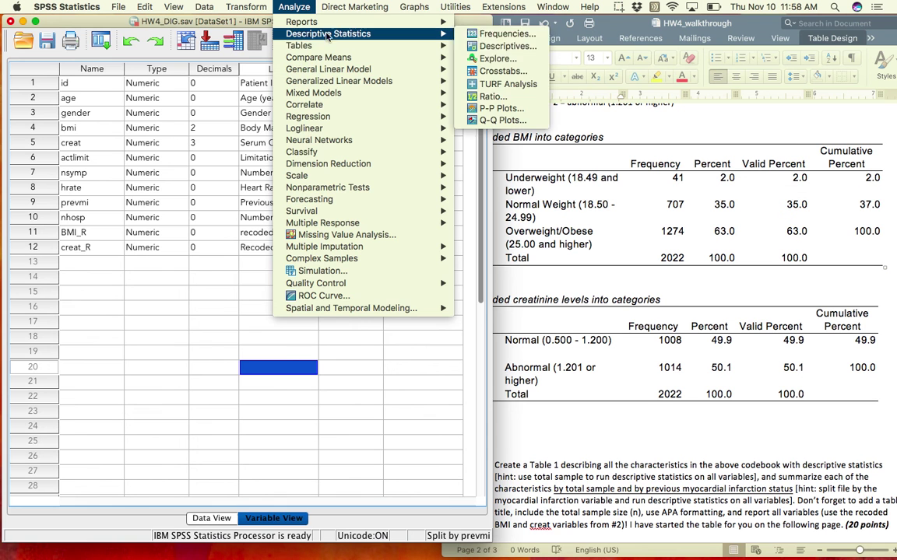
pyautogui.click(505, 33)
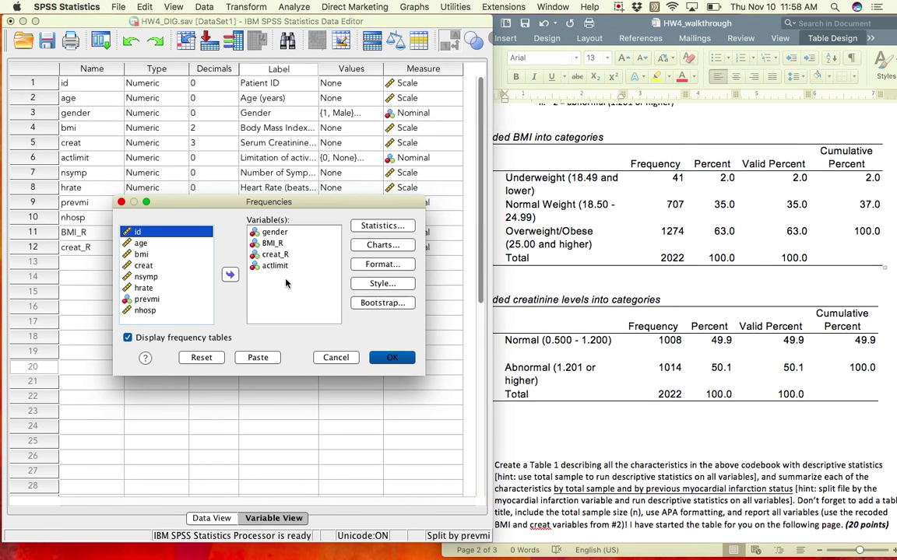
pyautogui.click(393, 359)
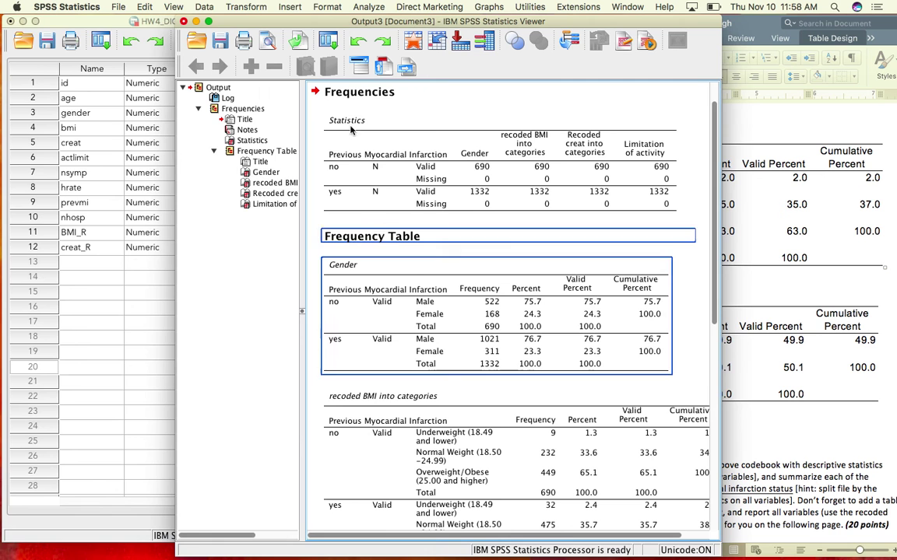
# Step: Reposition the output window beside the Word document and show the recoded BMI frequency table split by previous MI
pyautogui.moveTo(362, 21); pyautogui.dragTo(188, 21)
pyautogui.click(206, 358)
pyautogui.scroll(-5, 195, 335)
pyautogui.click(185, 317)
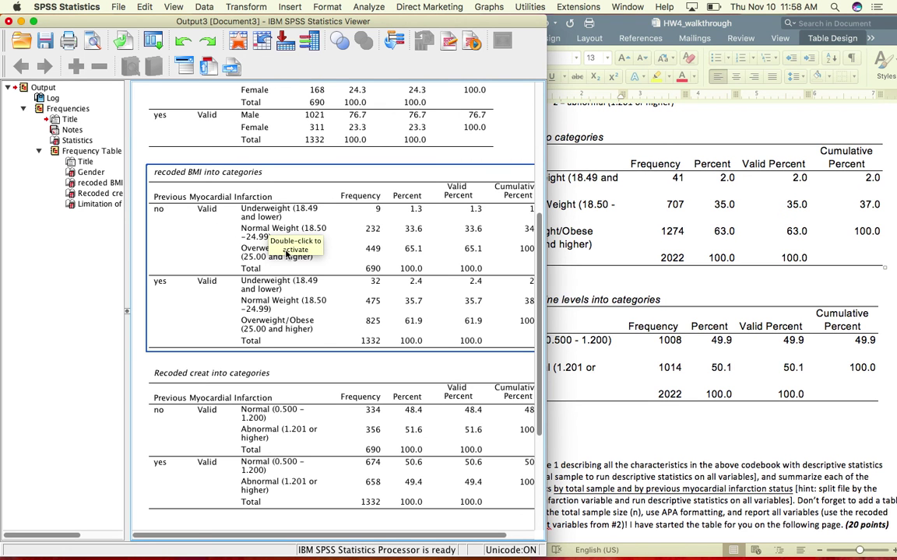
pyautogui.moveTo(345, 535); pyautogui.dragTo(373, 536)
pyautogui.hscroll(-3, 378, 542)
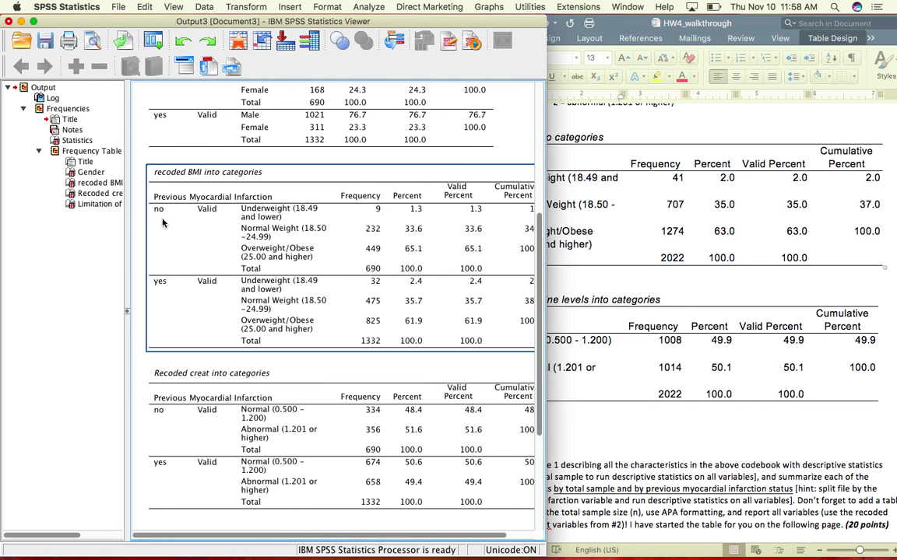
# Step: Switch to Word and enter the Previous MI BMI values in Table 1: Underweight 32 (2.4), Normal Weight 475 (35.7), Overweight/Obese 825 (61.9)
pyautogui.click(730, 427)
pyautogui.scroll(-5, 729, 430)
pyautogui.scroll(-10, 729, 430)
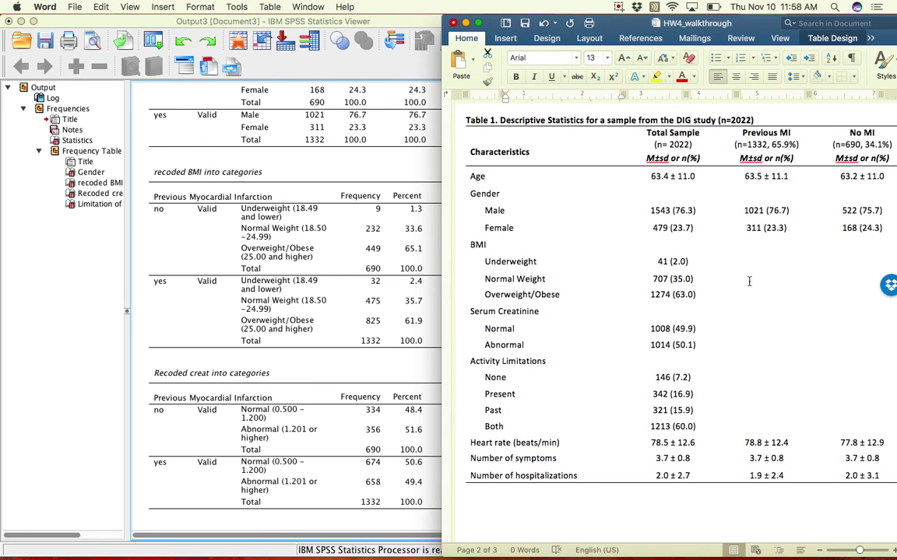
pyautogui.click(772, 262)
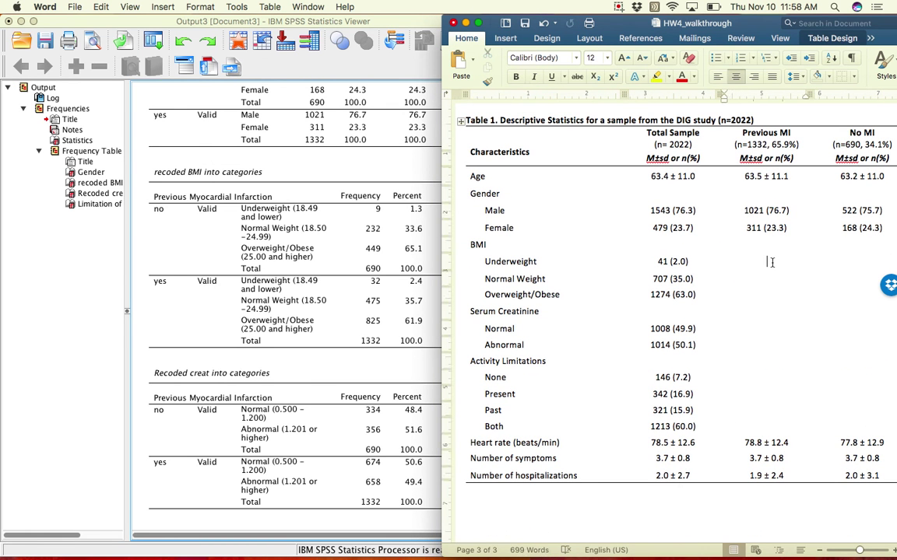
pyautogui.click(347, 245)
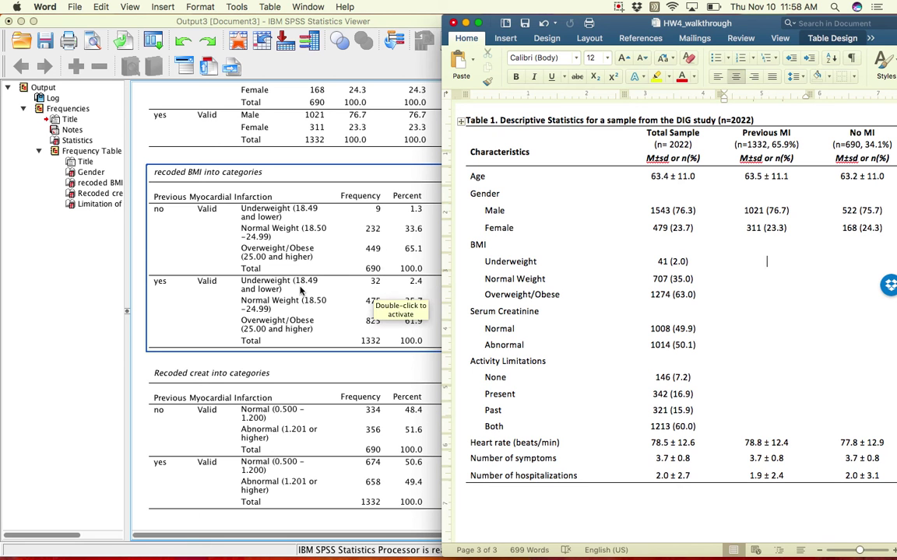
pyautogui.write('32 (')
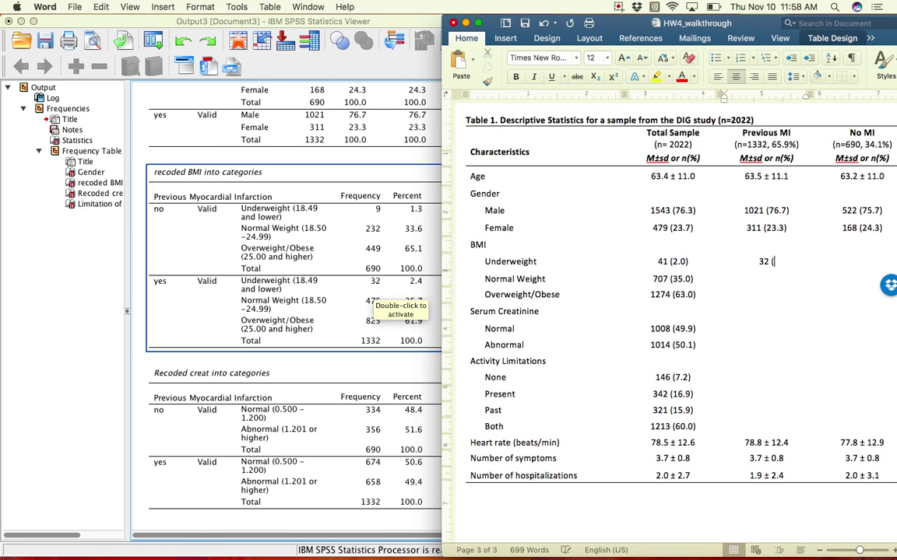
pyautogui.write('2.4)')
pyautogui.press('Down')
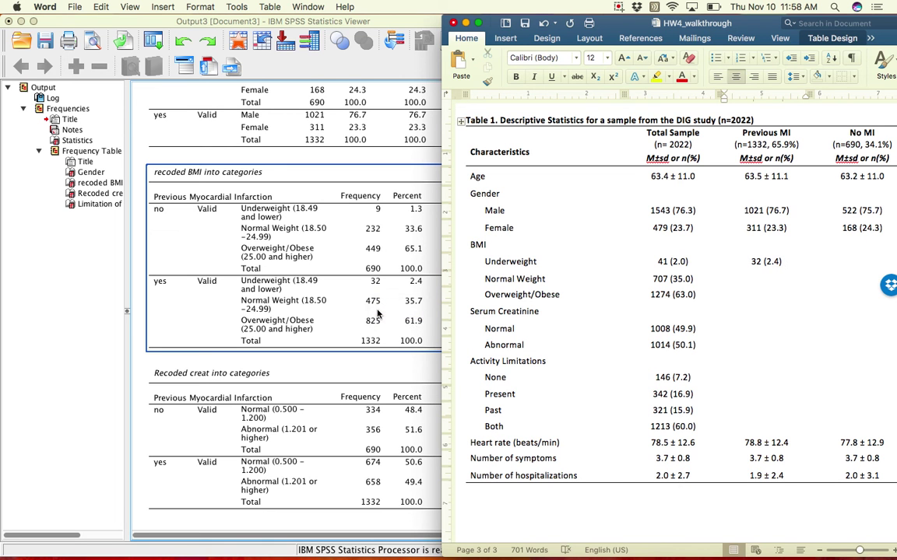
pyautogui.write('475 (')
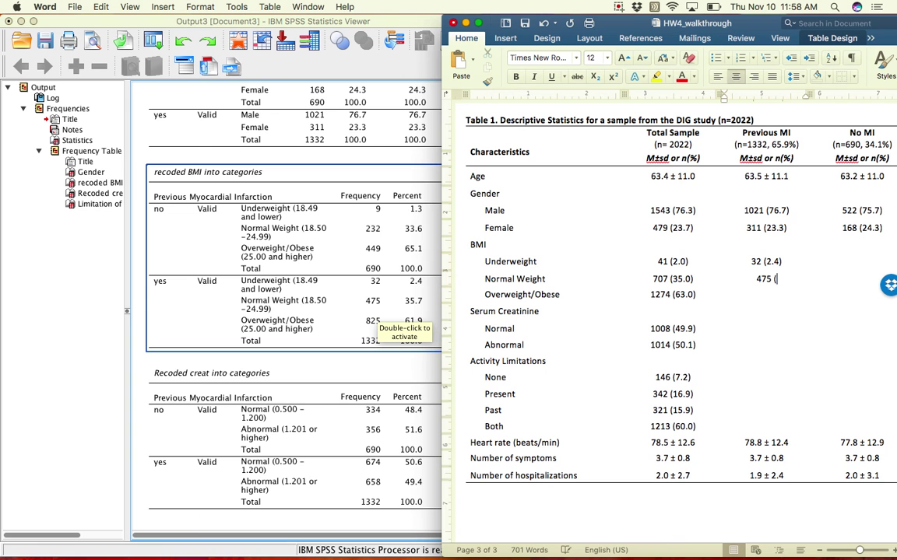
pyautogui.write('35.6)')
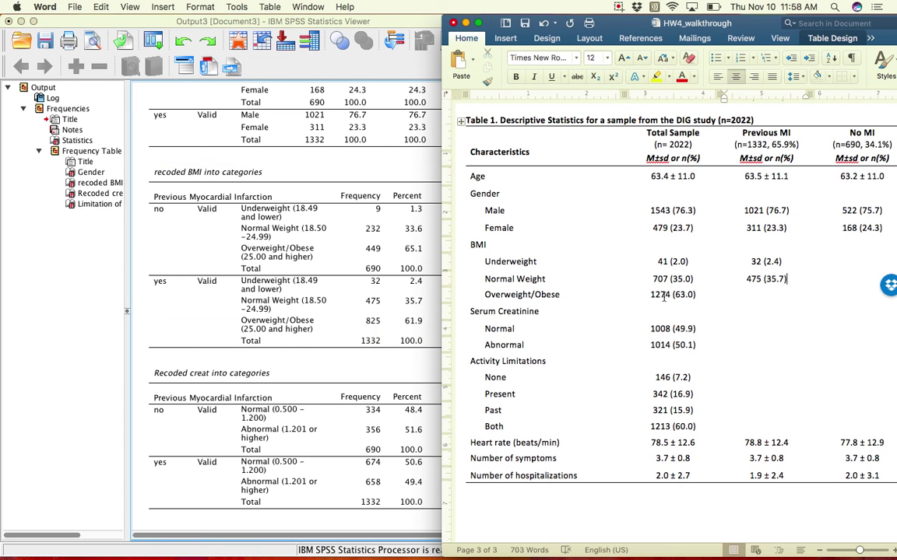
pyautogui.click(754, 293)
pyautogui.write('825 (61')
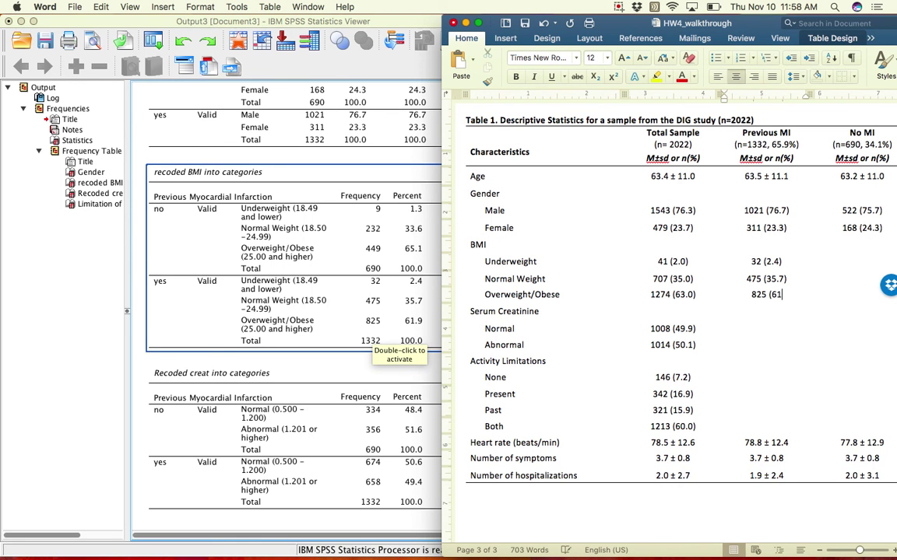
pyautogui.write('.9)')
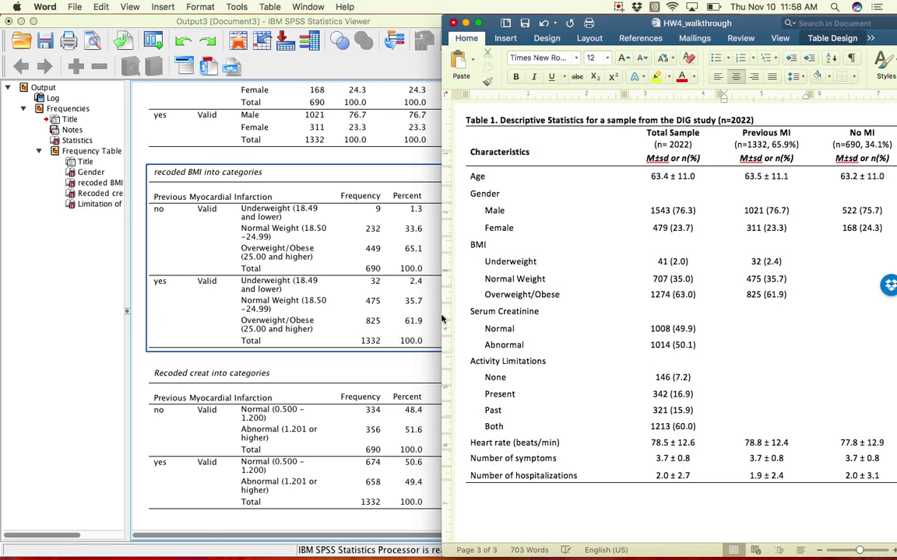
# Step: Enter the No MI BMI values in Table 1: Underweight 9 (1.3), Normal Weight 232 (33.6), Overweight/Obese 449 (65.1)
pyautogui.click(842, 260)
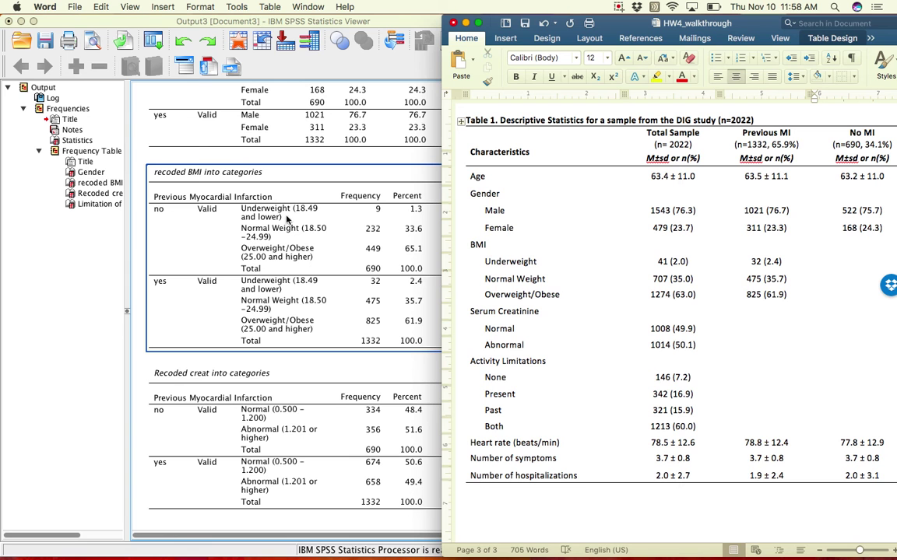
pyautogui.write('9')
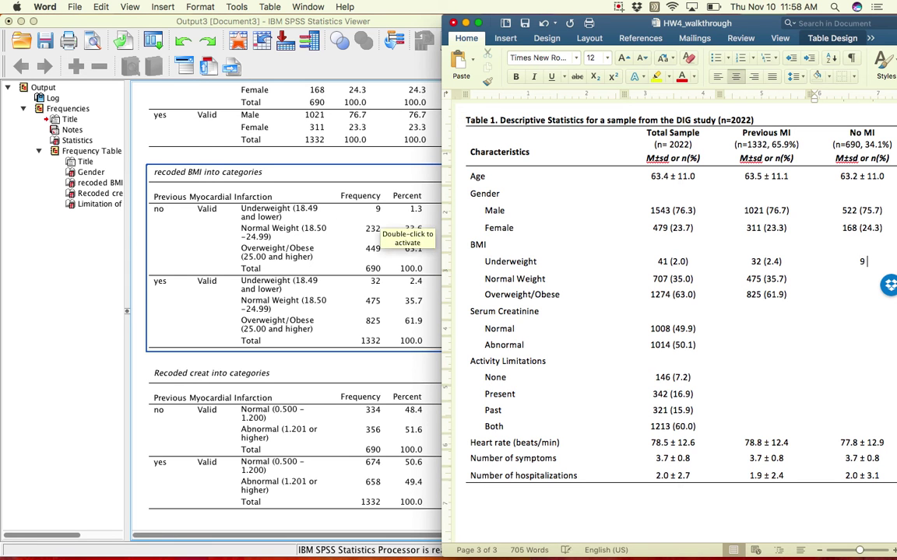
pyautogui.write(' (1.3)')
pyautogui.press('Down')
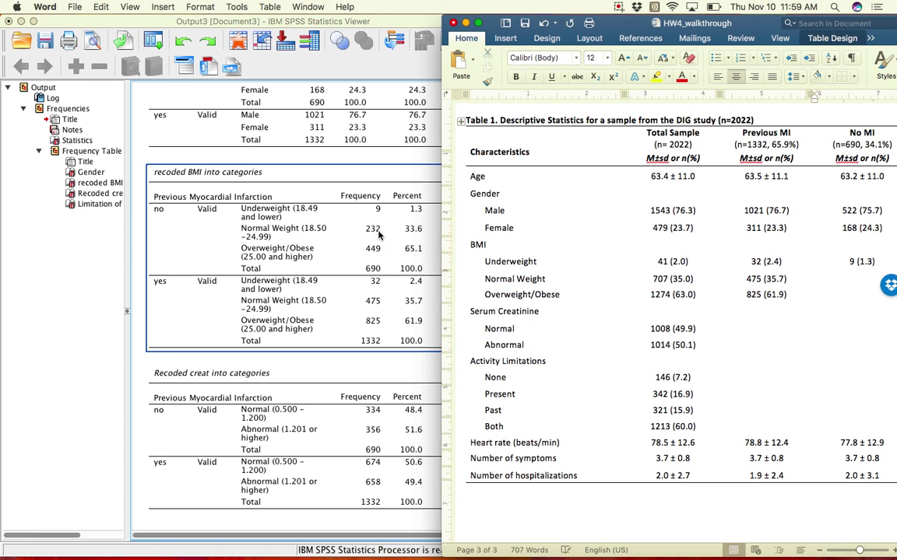
pyautogui.write('232 (3')
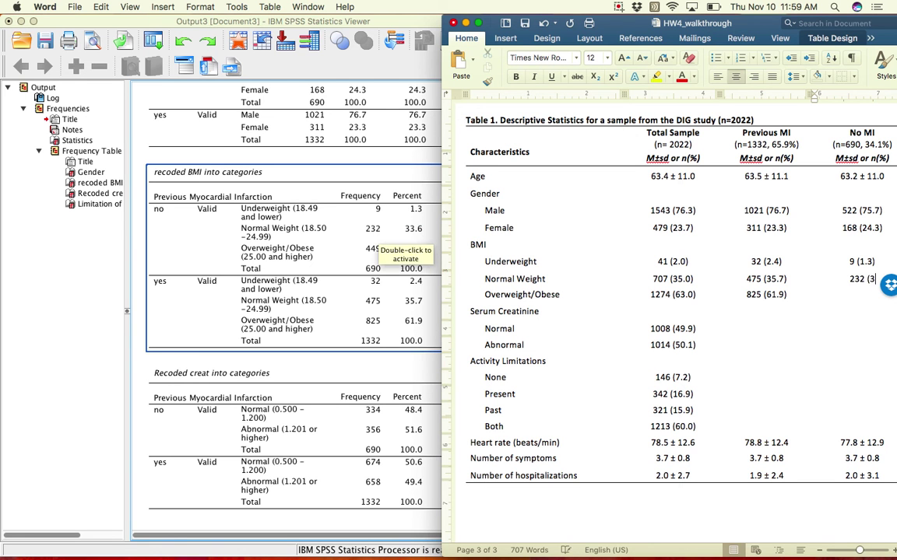
pyautogui.write('3.6)')
pyautogui.press('Down')
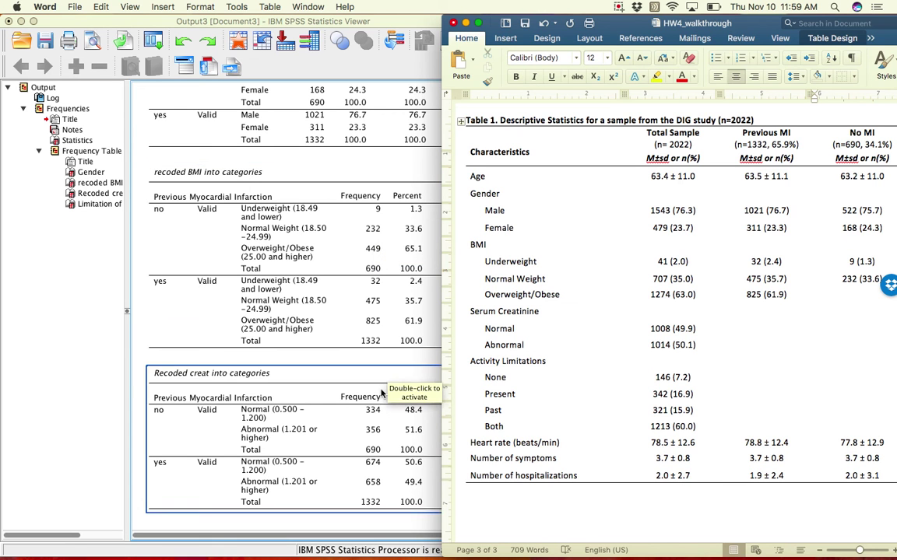
pyautogui.write('449 (')
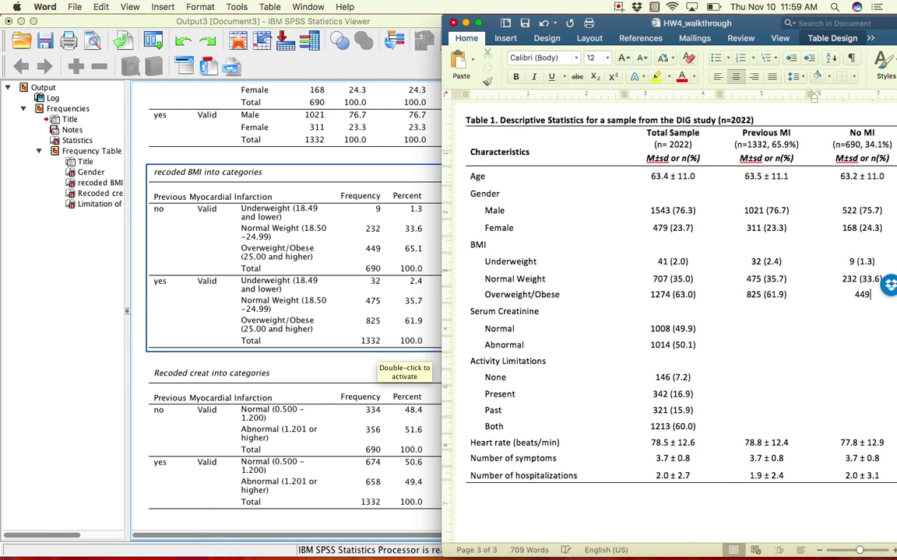
pyautogui.write('65.1)')
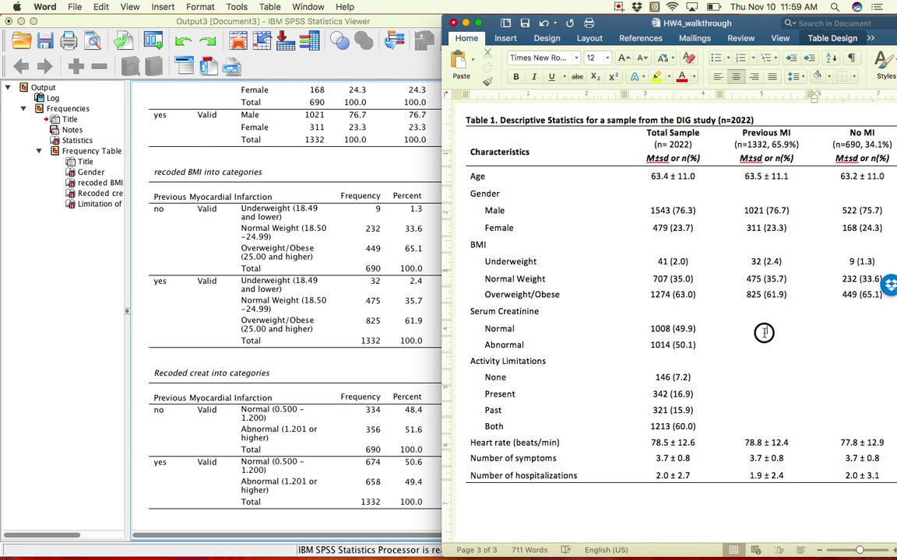
# Step: Switch to SPSS and show the recoded creatinine frequency table split by previous MI
pyautogui.click(764, 330)
pyautogui.scroll(-2, 771, 366)
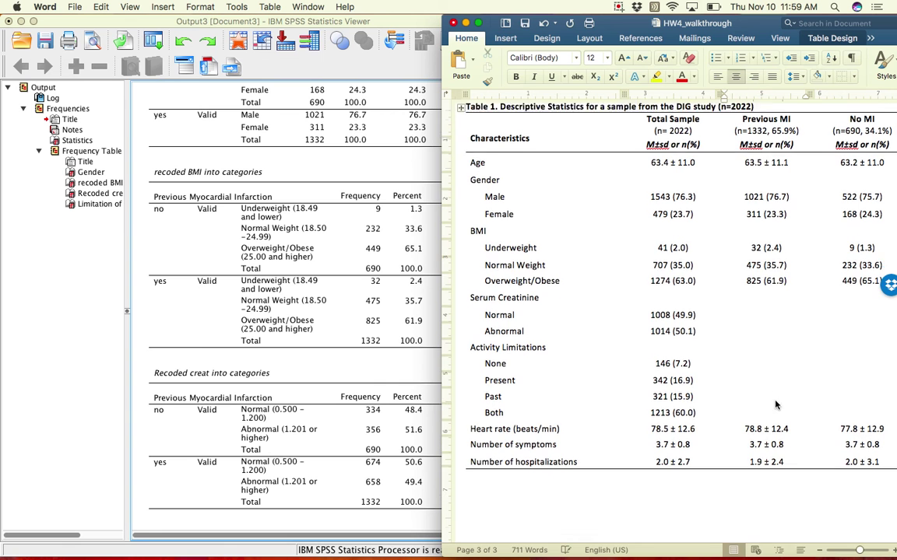
pyautogui.click(312, 374)
pyautogui.scroll(-5, 313, 374)
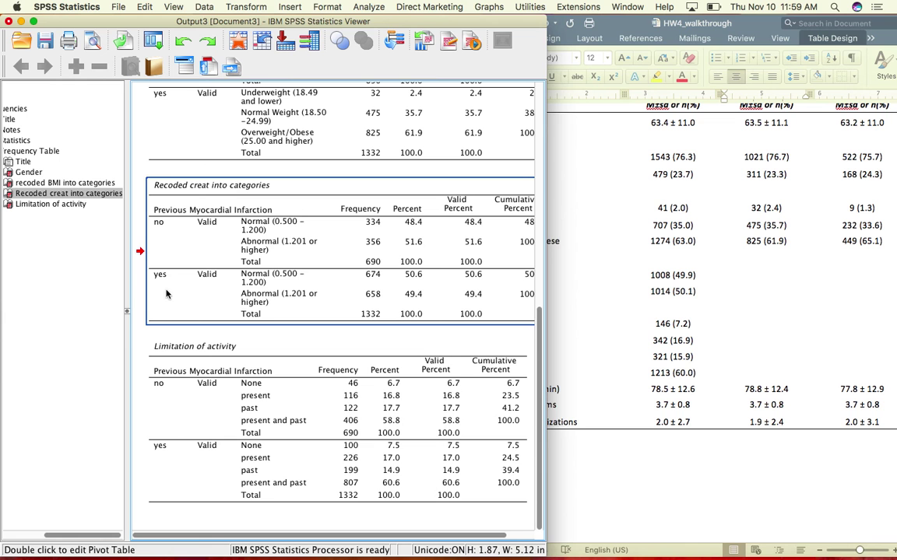
# Step: Switch to Word and enter the Previous MI serum creatinine values in Table 1: Normal 674 (50.6) and Abnormal 658 (49.4)
pyautogui.click(770, 278)
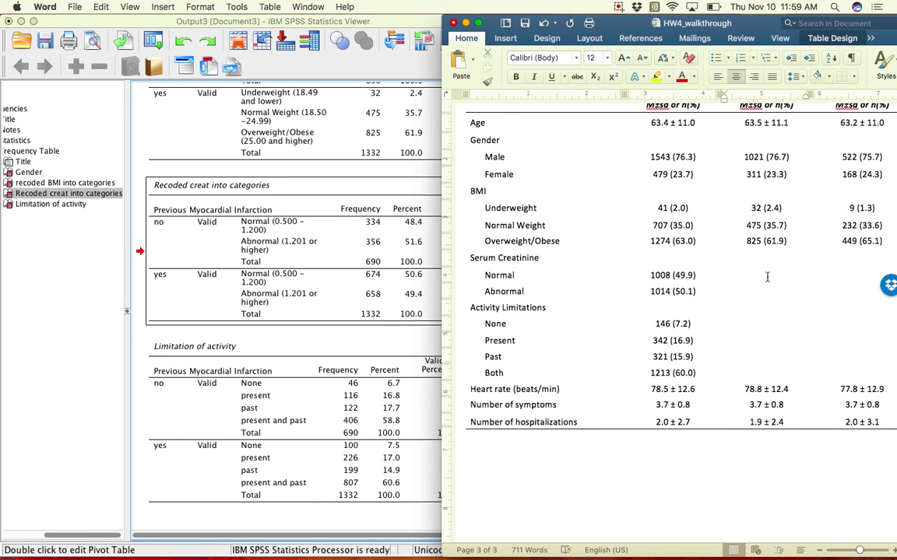
pyautogui.write('6')
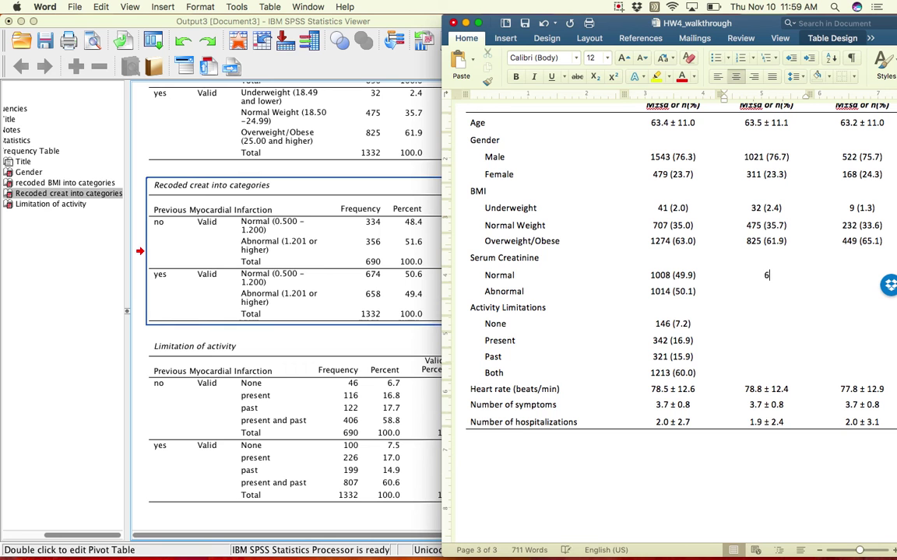
pyautogui.write('74 ( 50.6')
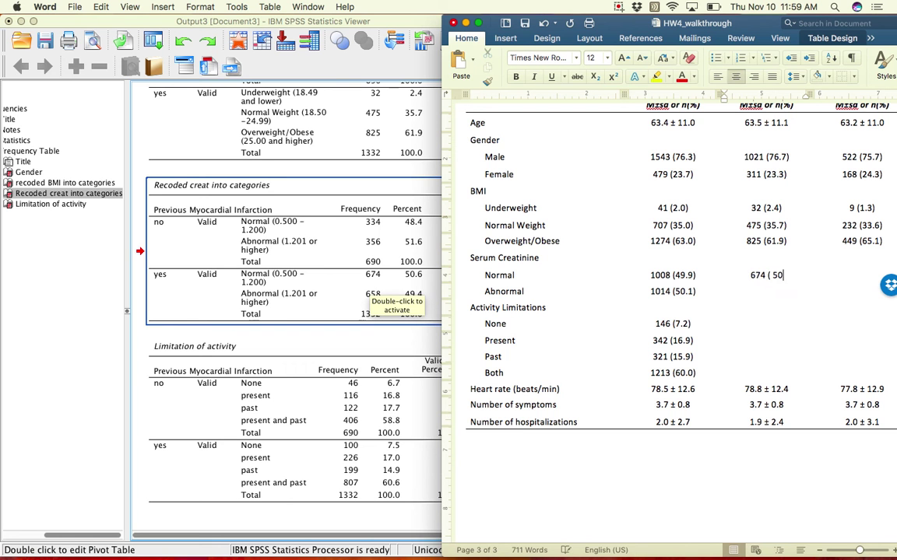
pyautogui.press('Left')
pyautogui.press('Left')
pyautogui.press('Left')
pyautogui.press('Left')
pyautogui.press('BackSpace')
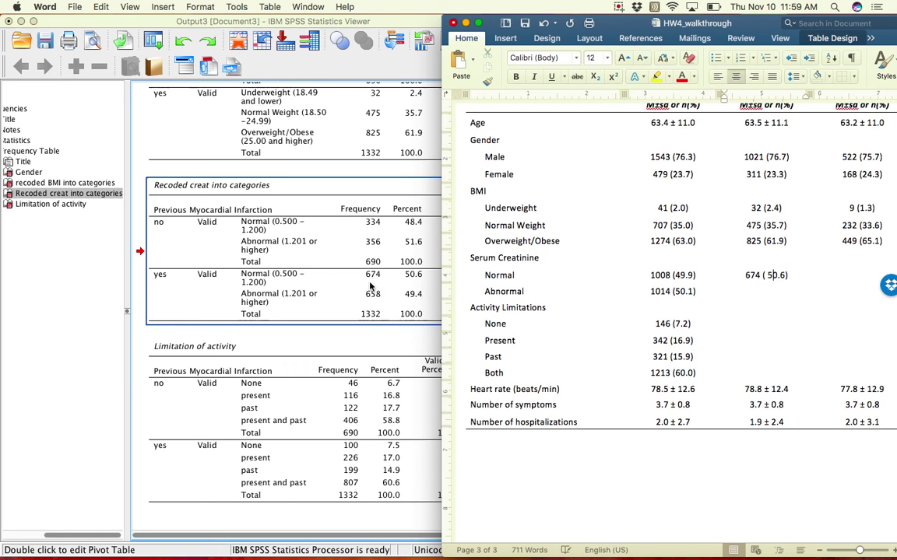
pyautogui.press('End')
pyautogui.write(')')
pyautogui.click(755, 292)
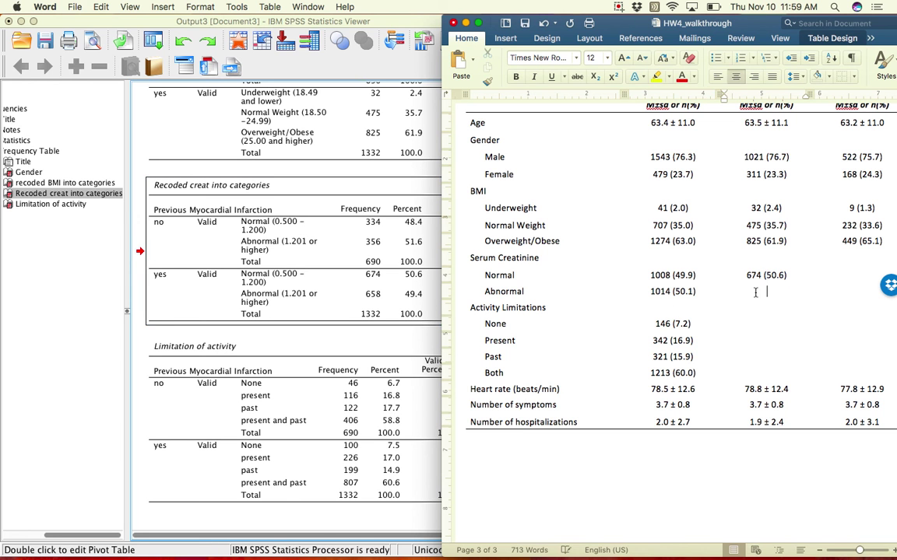
pyautogui.write('658 (49.4)')
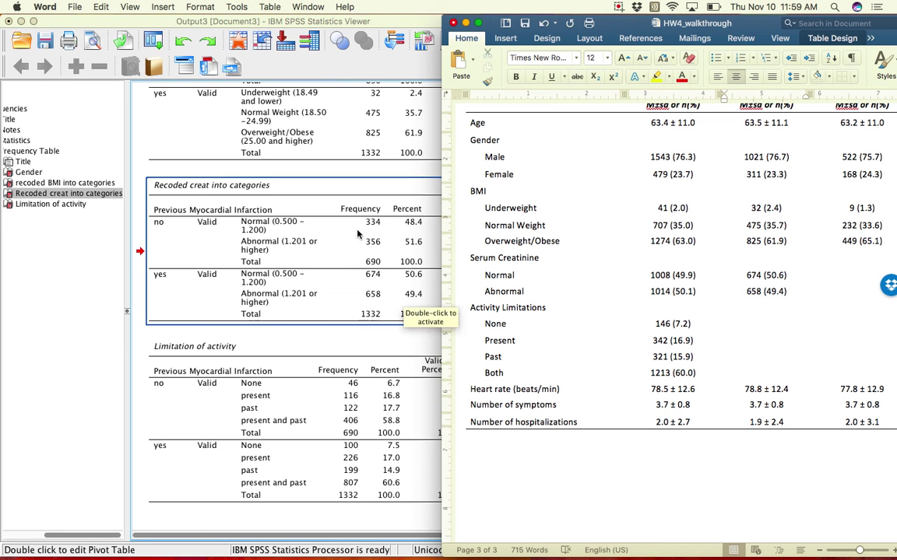
# Step: Enter the No MI serum creatinine values in Table 1: Normal 334 (48.4) and Abnormal 356 (51.6)
pyautogui.click(853, 274)
pyautogui.write('33 (')
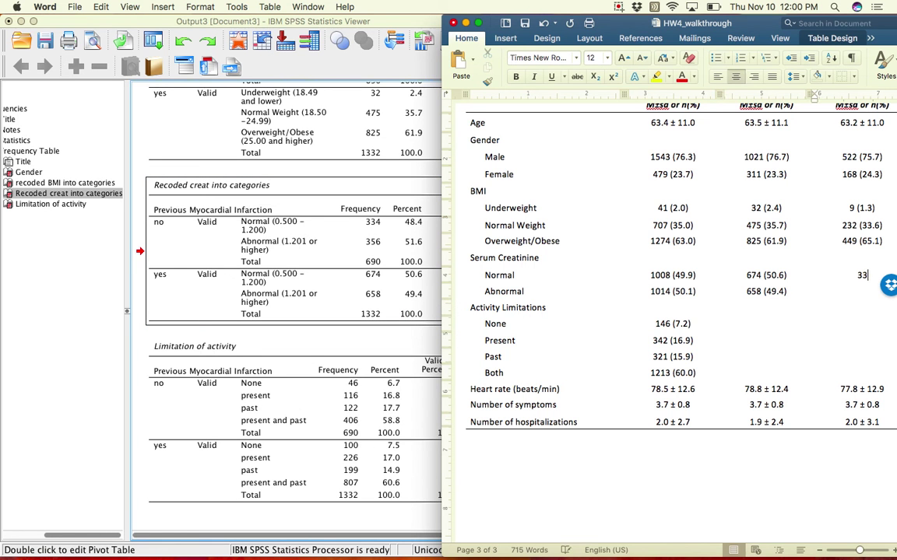
pyautogui.press('BackSpace')
pyautogui.press('BackSpace')
pyautogui.write('4 (48.4)')
pyautogui.press('Down')
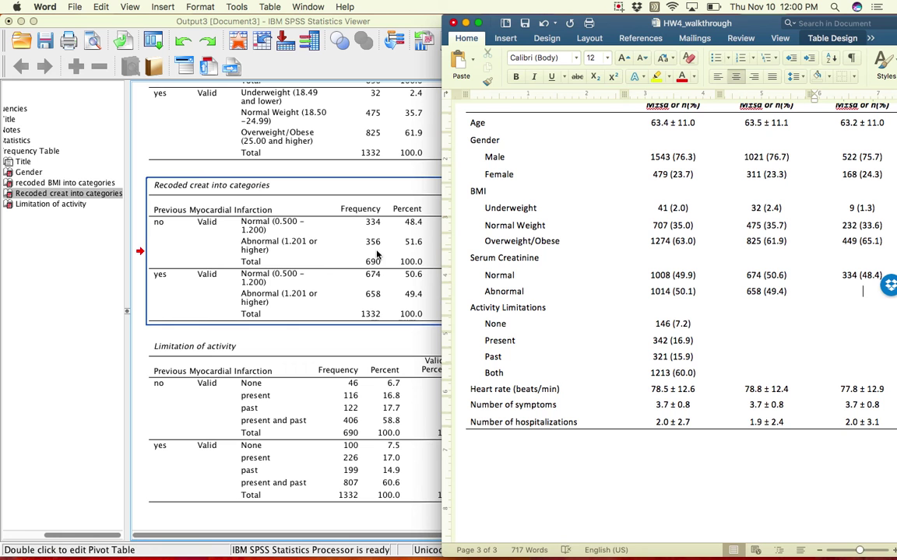
pyautogui.write('356 (')
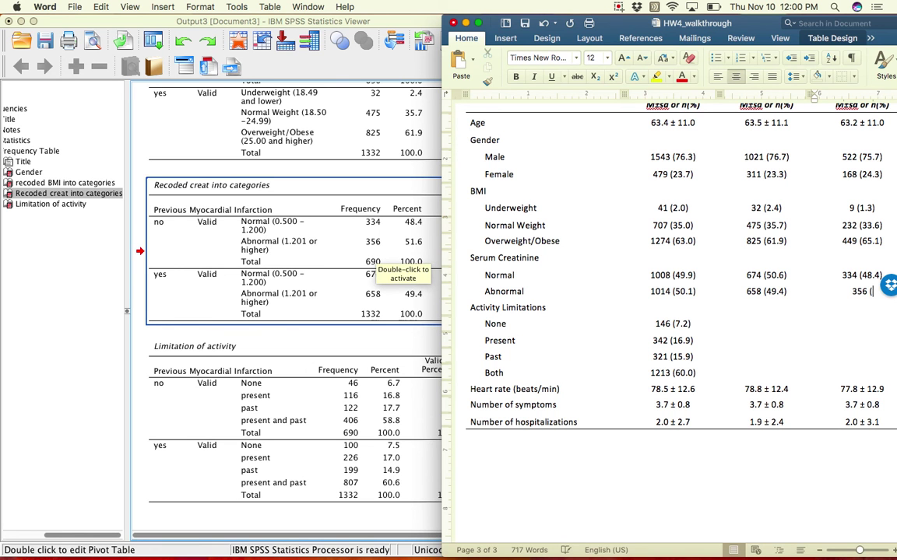
pyautogui.write('51.6)')
# Step: Switch to SPSS and show the Limitation of activity frequency table split by previous MI
pyautogui.click(756, 373)
pyautogui.click(412, 377)
pyautogui.click(368, 338)
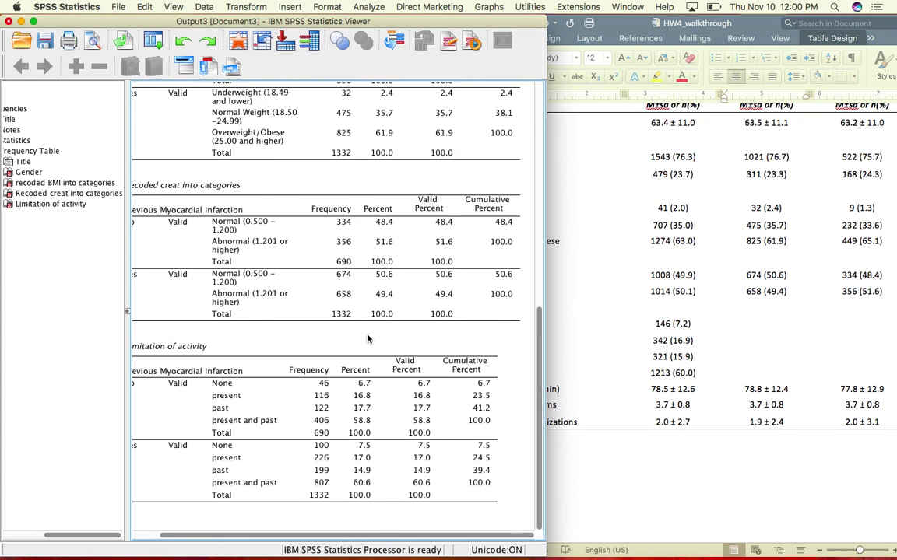
pyautogui.click(321, 399)
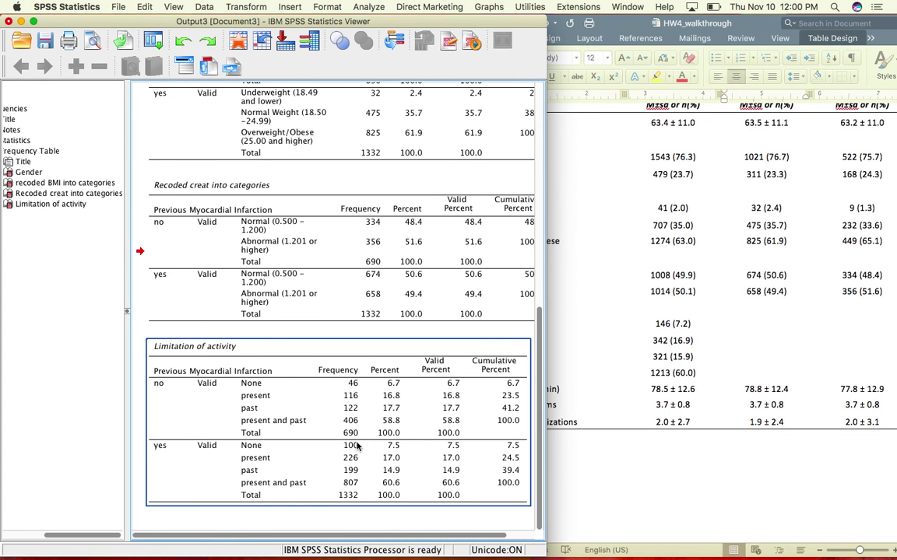
# Step: Switch to Word and enter the Previous MI activity limitation values in Table 1: None 100 (7.5) and Present 226 (17.0)
pyautogui.click(758, 324)
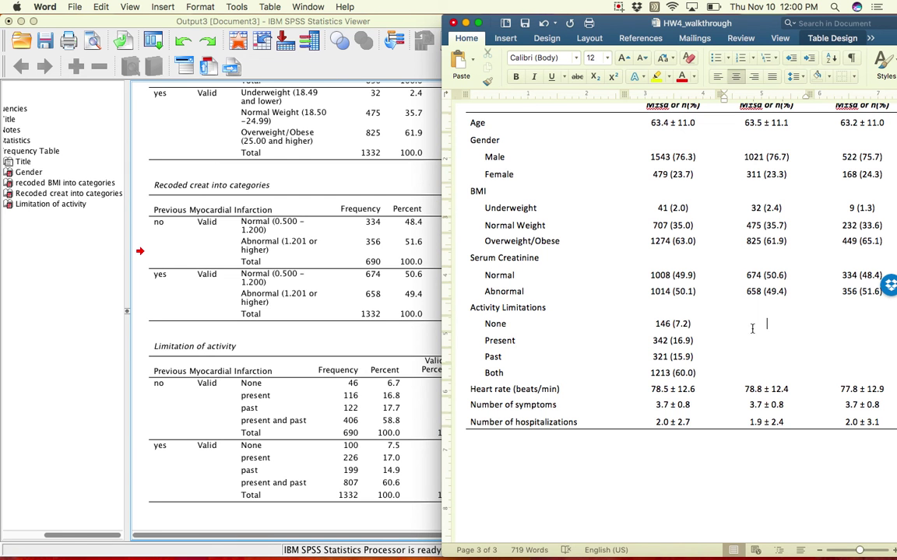
pyautogui.scroll(3, 677, 295)
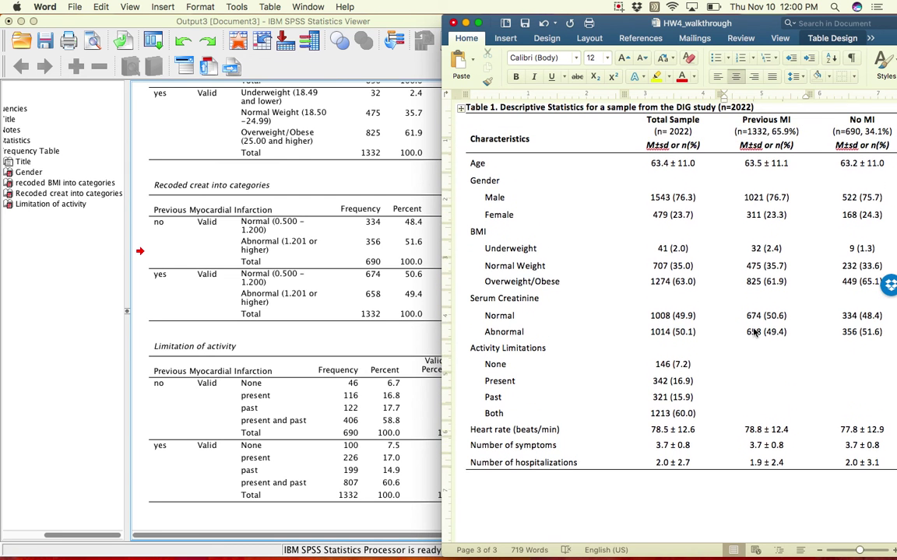
pyautogui.click(190, 505)
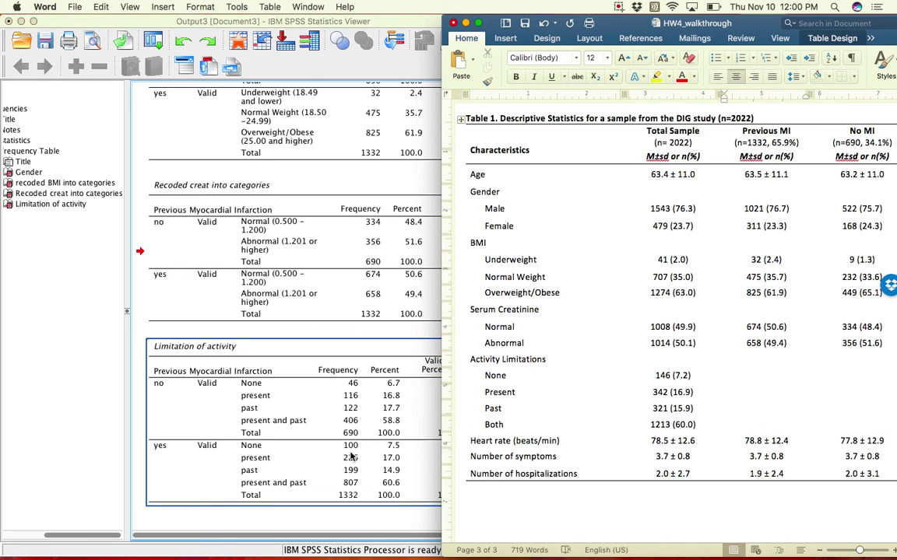
pyautogui.write('100 (7.5)')
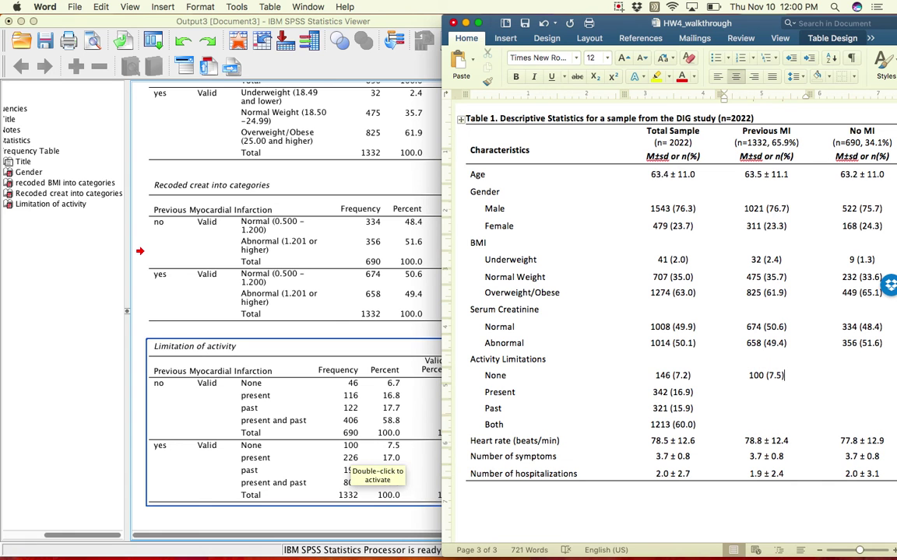
pyautogui.press('Down')
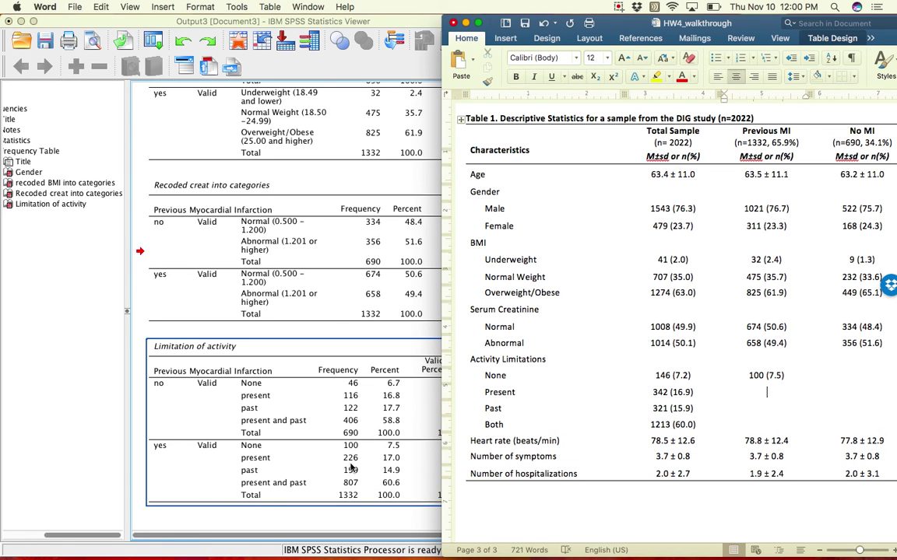
pyautogui.write('2')
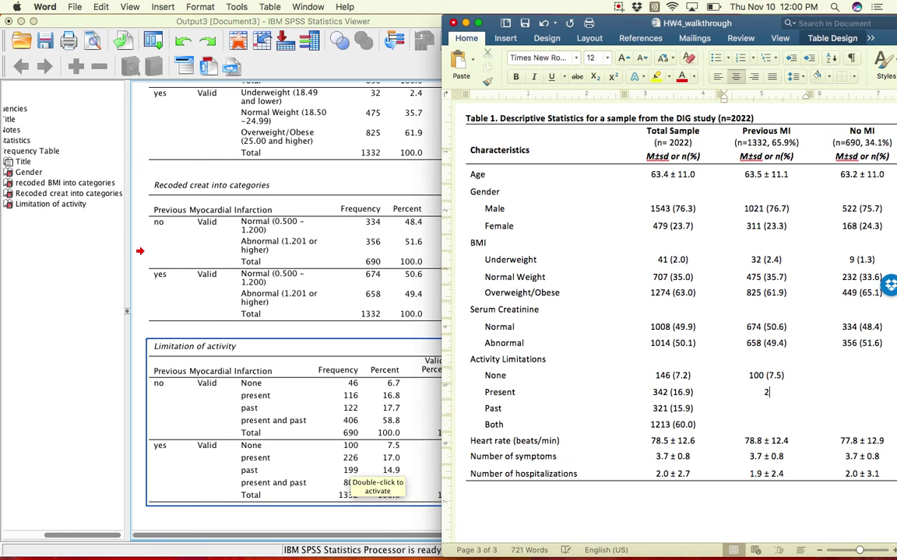
pyautogui.write('26 (17.0)')
pyautogui.press('Down')
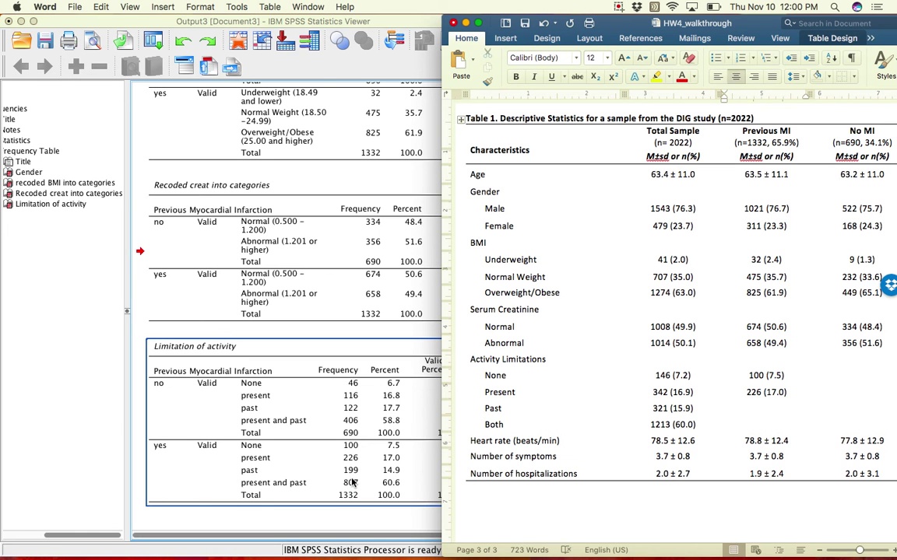
# Step: Enter the remaining Previous MI activity limitation values in Table 1: Past 199 (14.9) and Both 807 (60.6)
pyautogui.write('199 (')
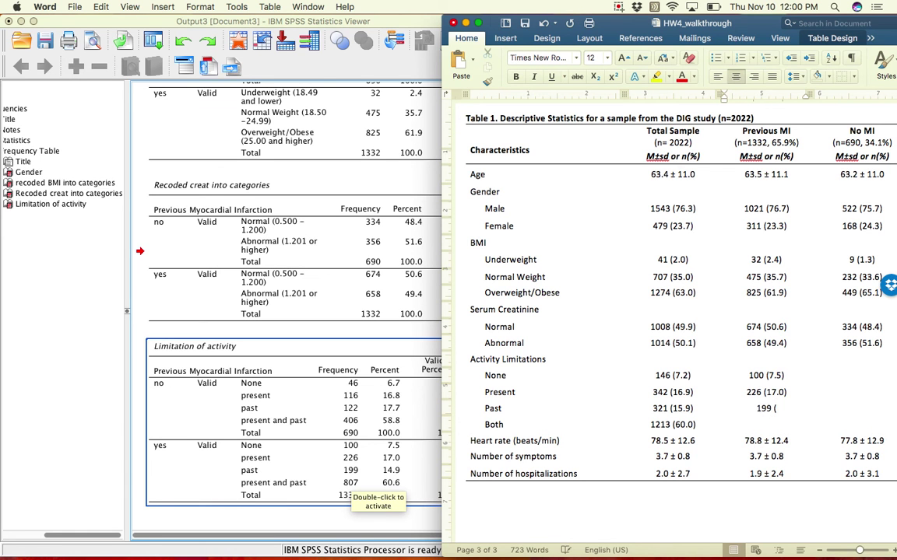
pyautogui.write('14.9)')
pyautogui.press('Down')
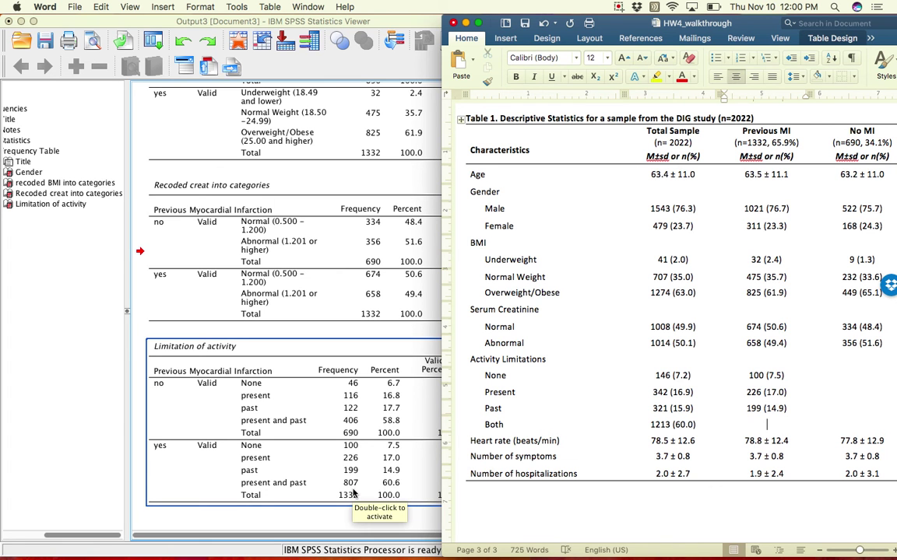
pyautogui.write('807')
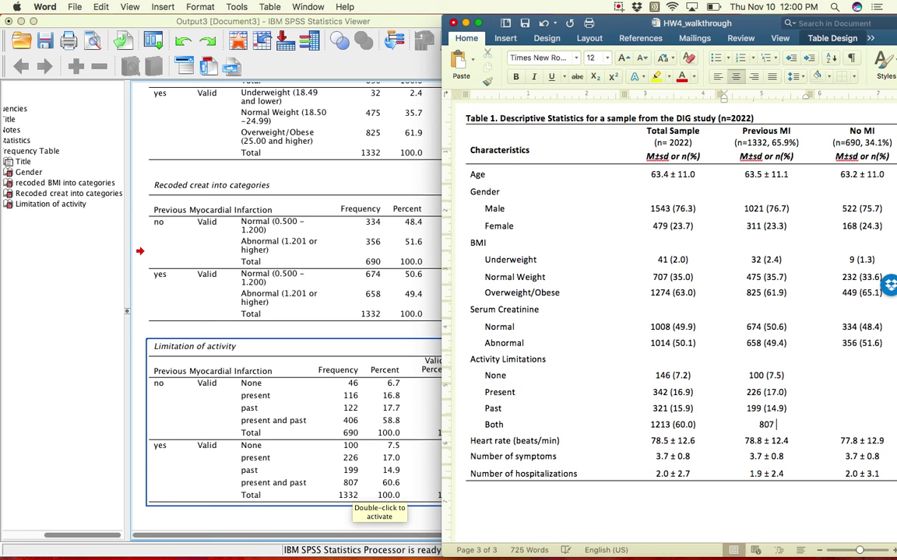
pyautogui.write(' (60.6)')
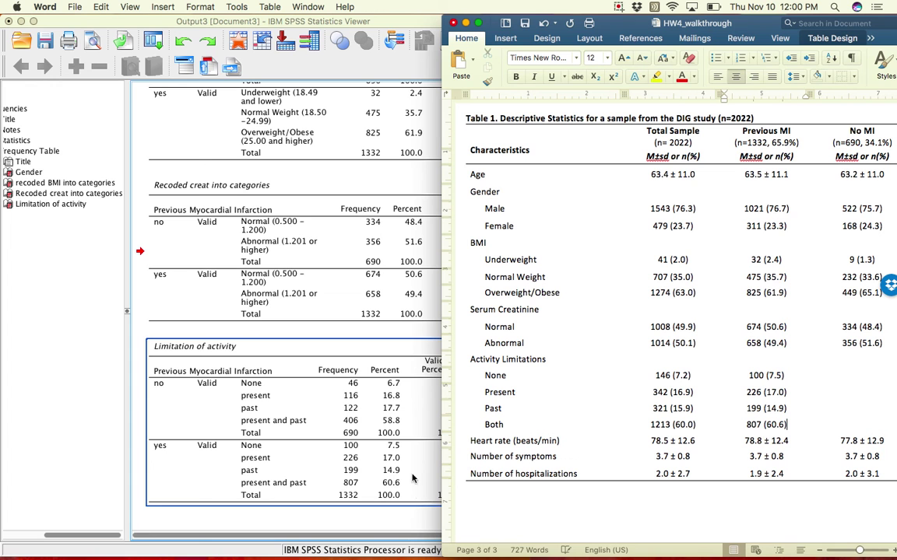
# Step: Enter the No MI activity limitation values in Table 1: None 46 (6.7) and Present 116 (16.8)
pyautogui.click(843, 377)
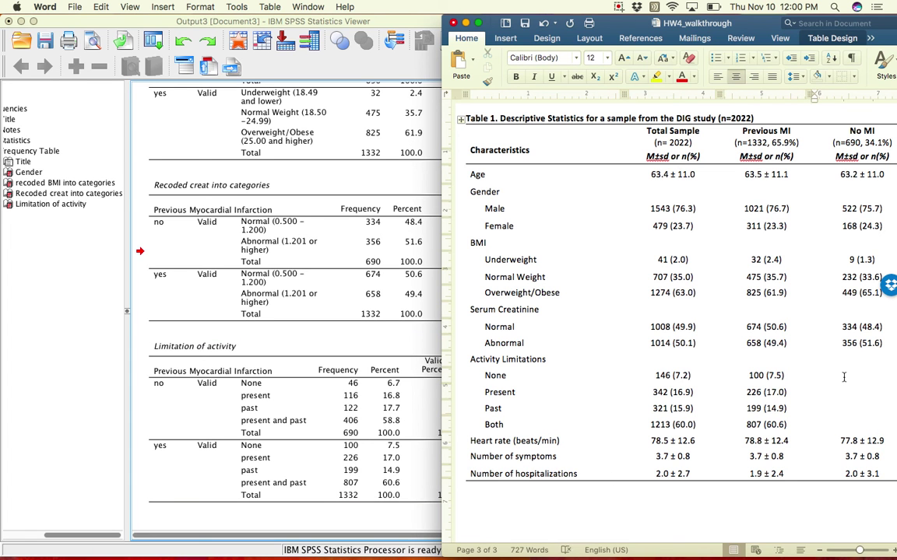
pyautogui.click(349, 394)
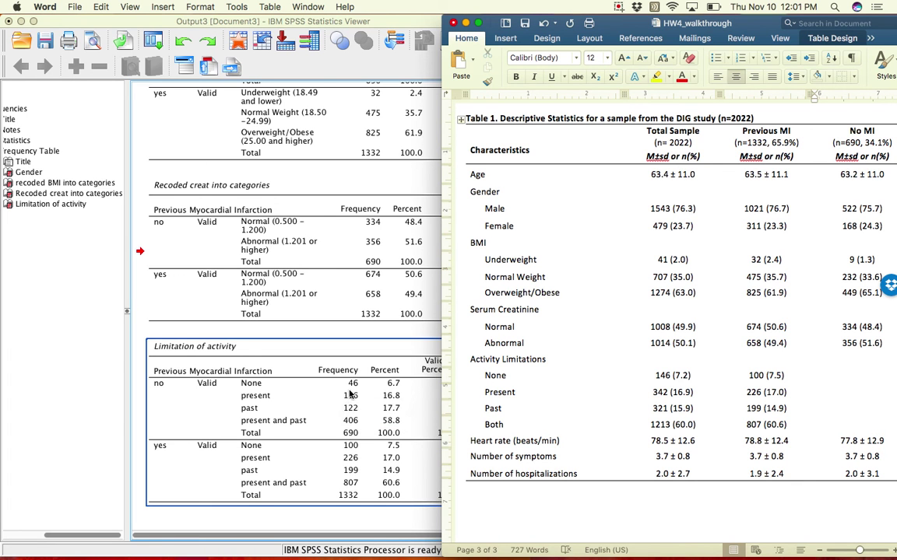
pyautogui.write('46 (6.7)')
pyautogui.press('Down')
pyautogui.press('Down')
pyautogui.press('Down')
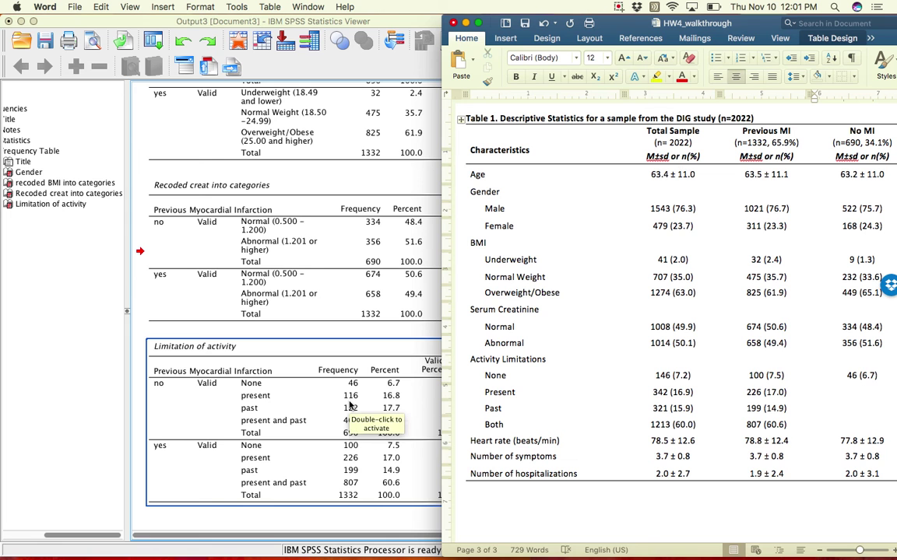
pyautogui.write('116 (6.8)')
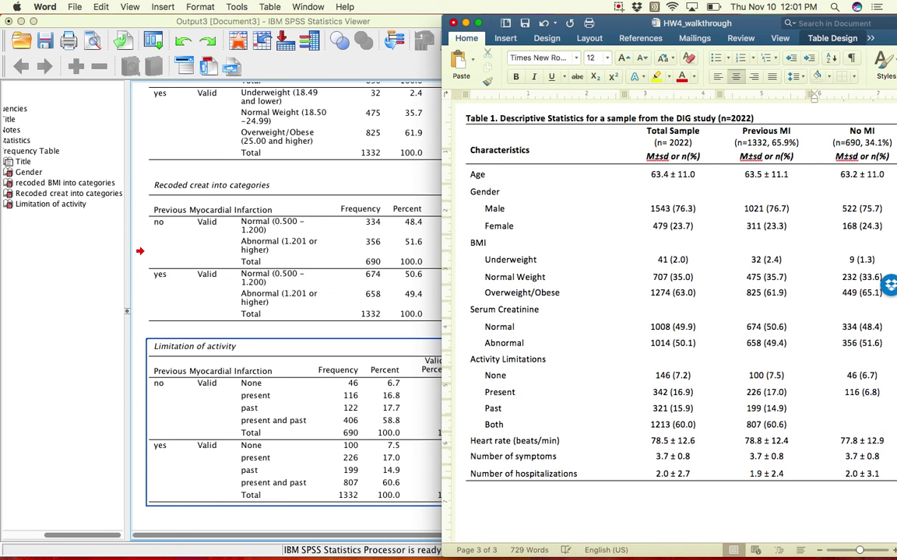
pyautogui.press('Left')
pyautogui.write('1')
pyautogui.press('Down')
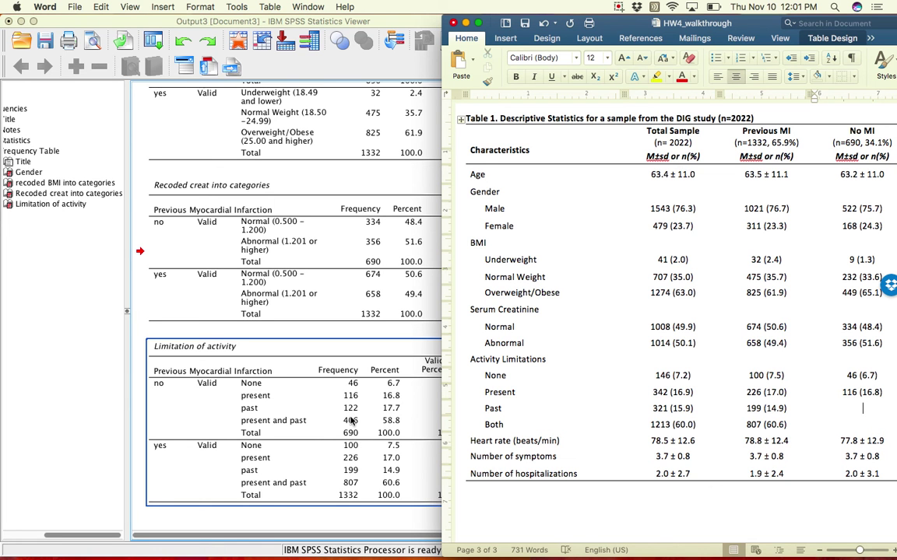
# Step: Enter the remaining No MI activity limitation values in Table 1: Past 122 (17.7) and Both 406 (58.8)
pyautogui.write('12')
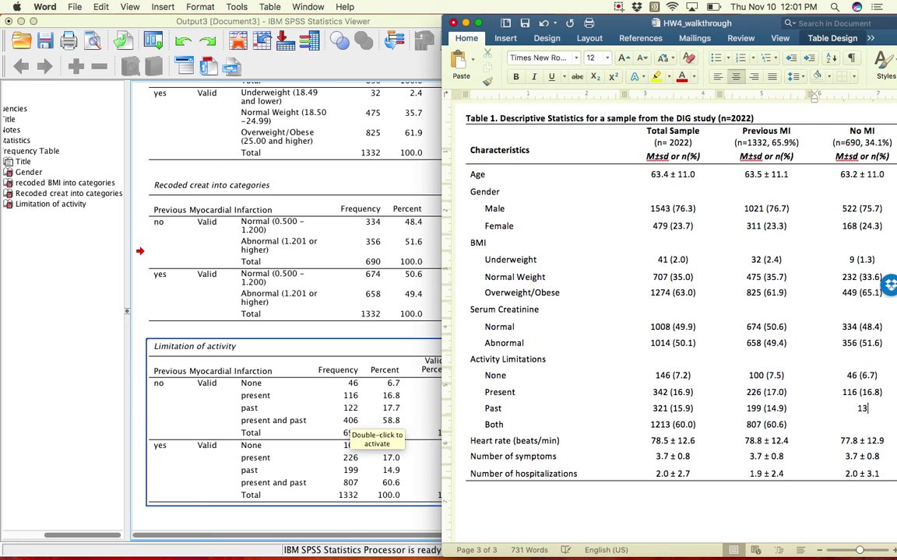
pyautogui.write('2 (17.7)')
pyautogui.press('Down')
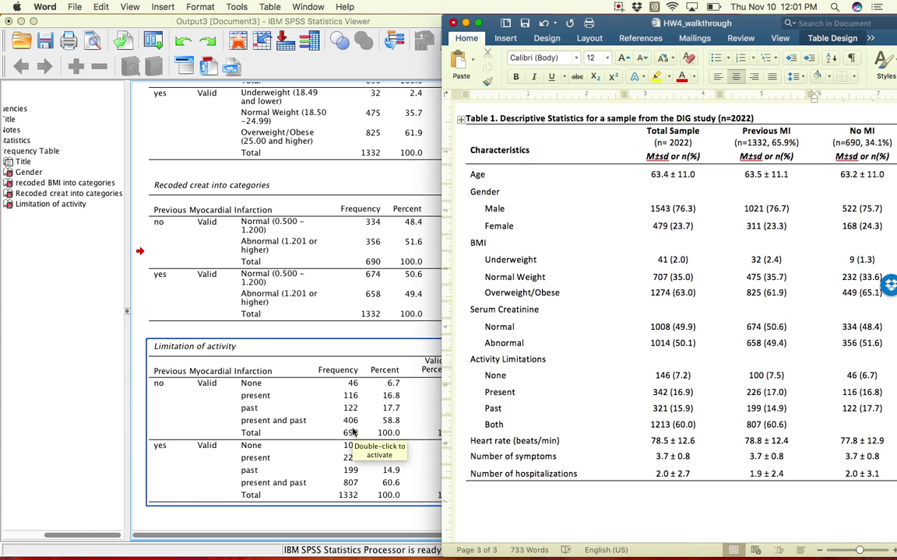
pyautogui.write('406 (')
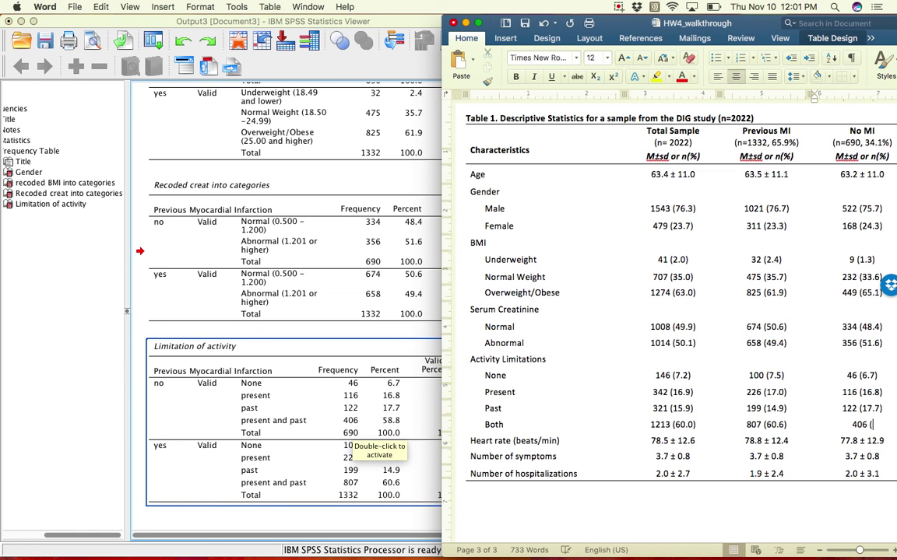
pyautogui.write('58.8)')
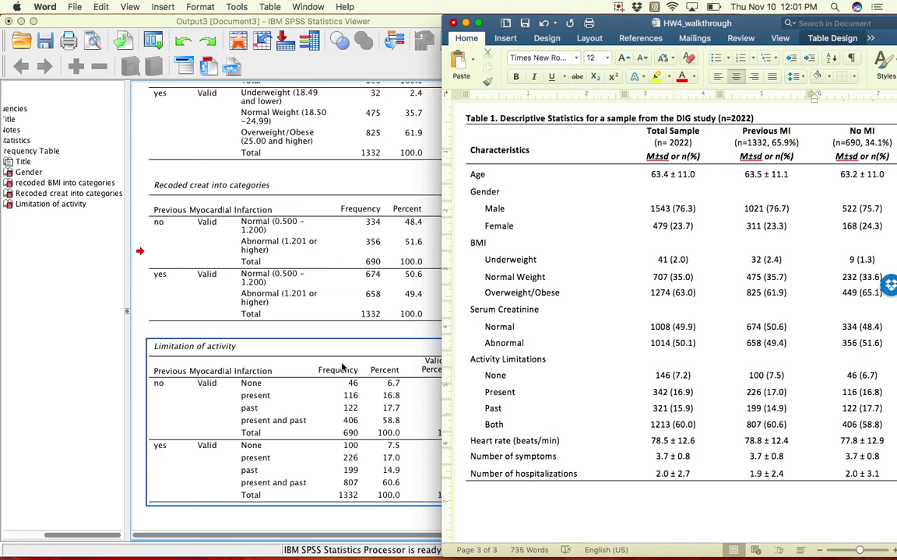
# Step: Bring the full table width into view and compare the None activity limitation counts across Total Sample, Previous MI and No MI
pyautogui.click(608, 530)
pyautogui.moveTo(560, 15); pyautogui.dragTo(491, 16)
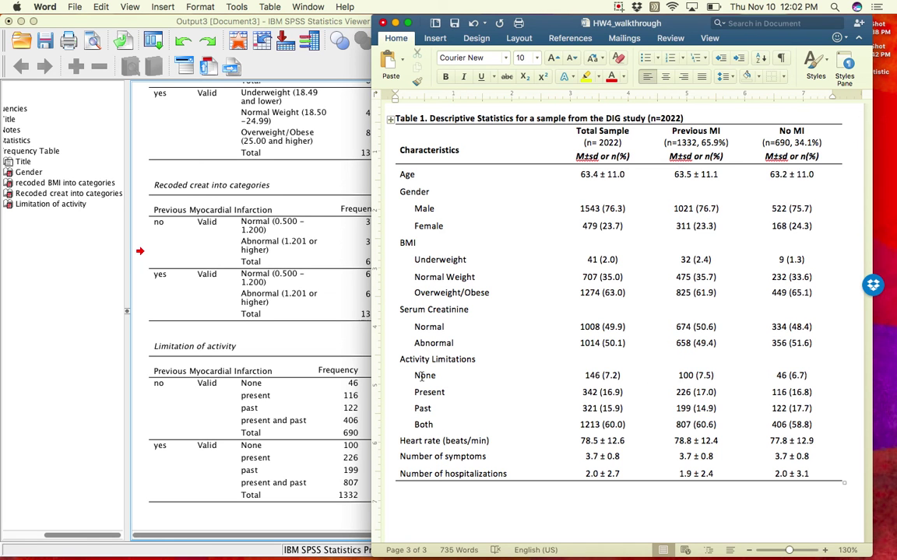
pyautogui.moveTo(584, 375); pyautogui.dragTo(624, 375)
pyautogui.doubleClick(594, 375)
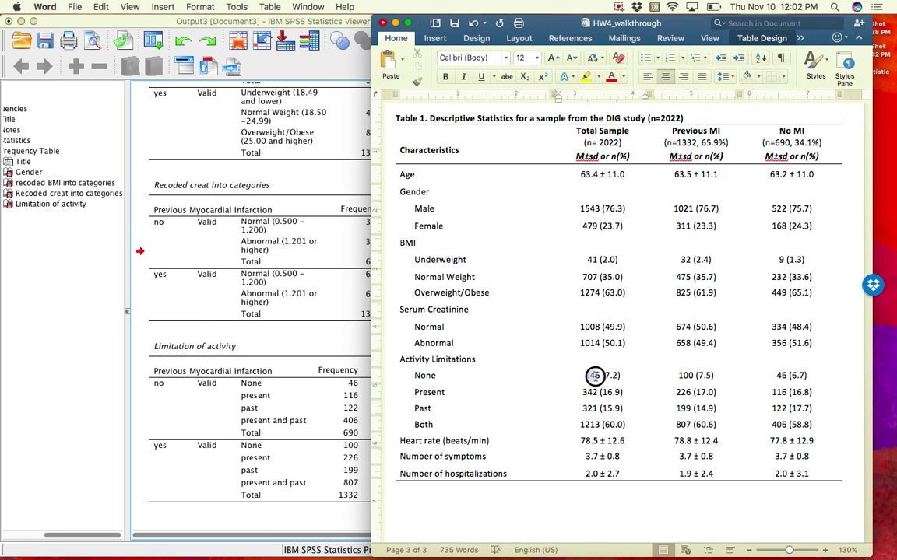
pyautogui.click(674, 375)
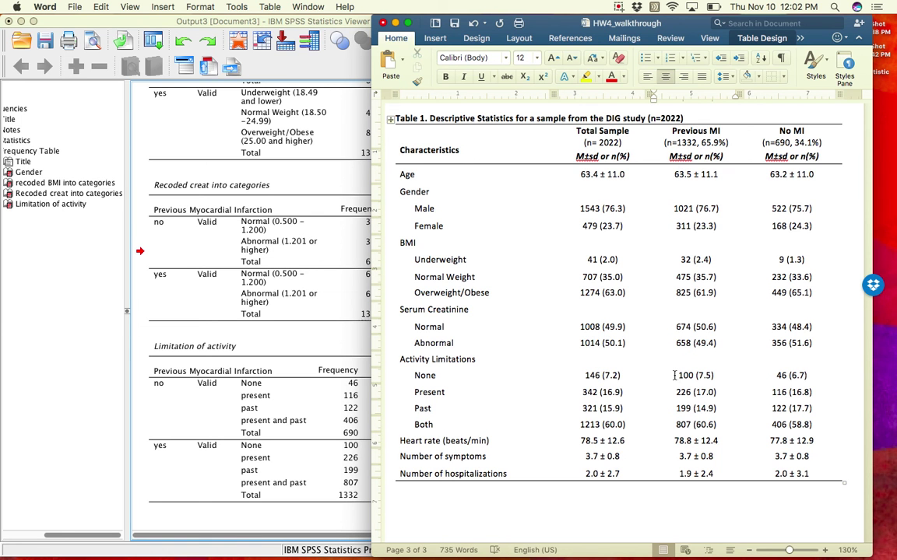
pyautogui.moveTo(677, 375); pyautogui.dragTo(693, 381)
pyautogui.moveTo(777, 376); pyautogui.dragTo(787, 376)
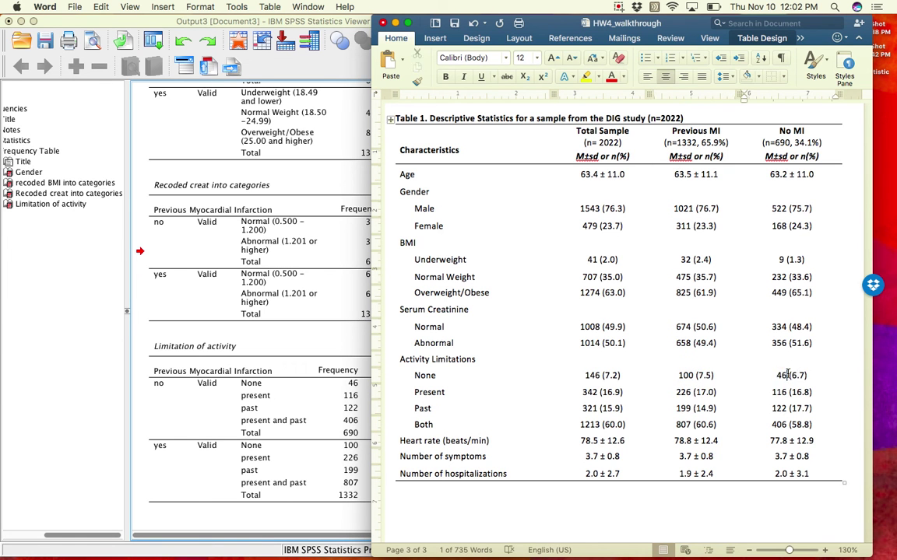
pyautogui.click(786, 375)
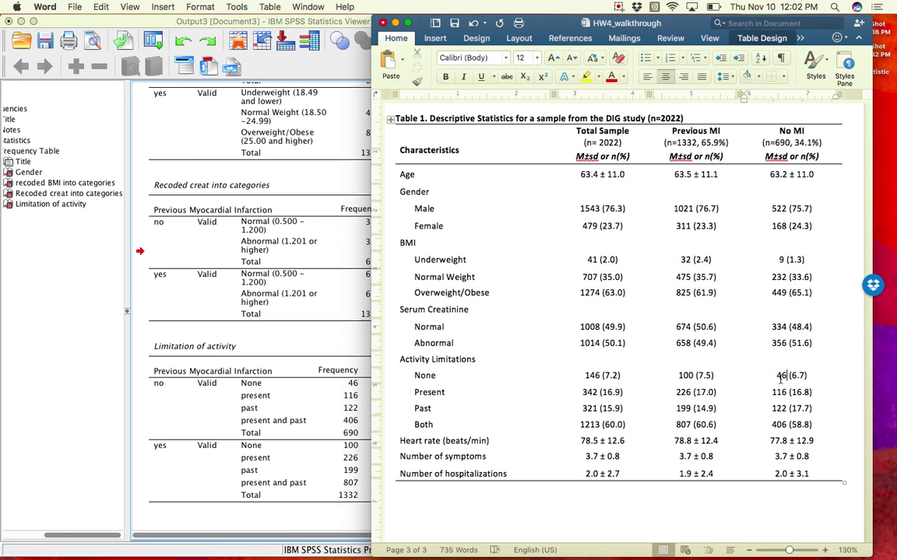
pyautogui.click(586, 375)
# Step: Review the whole of Table 1 against the instructions in homework question 3
pyautogui.scroll(1, 607, 467)
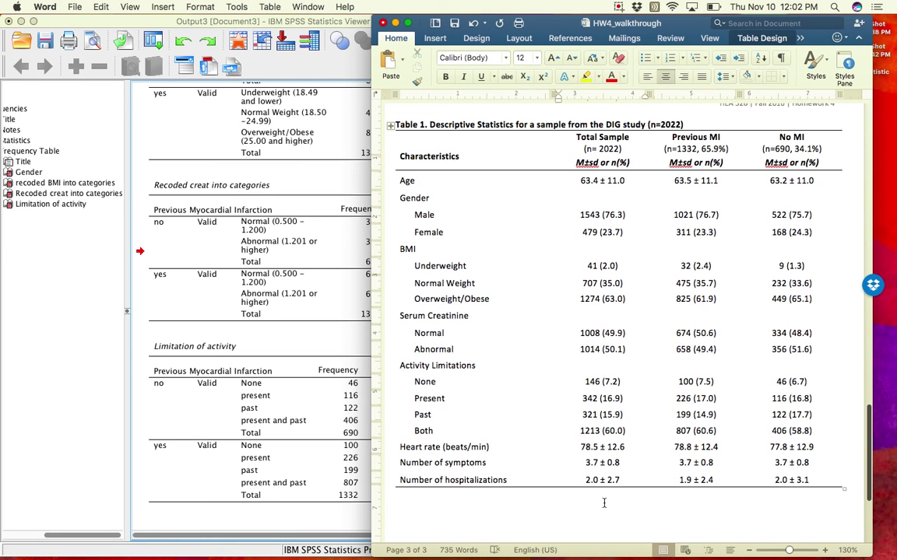
pyautogui.scroll(10, 615, 502)
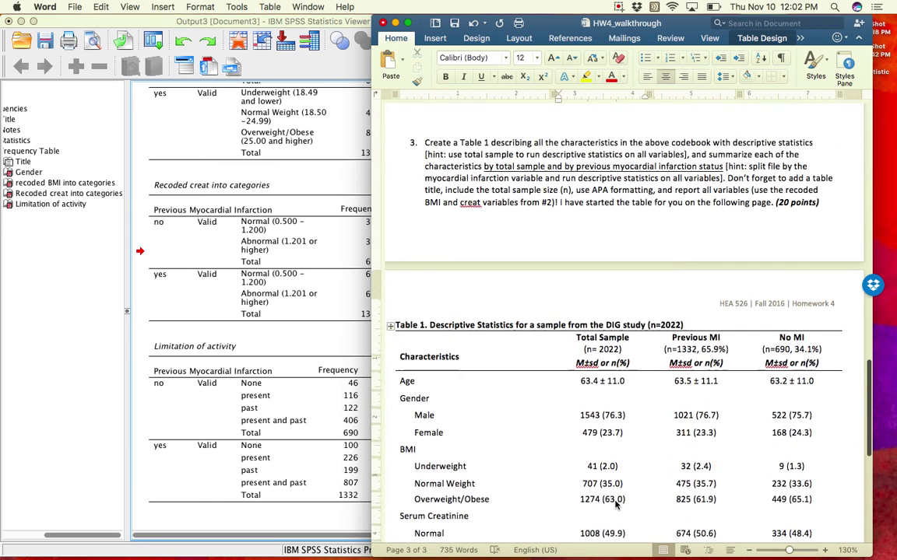
pyautogui.scroll(-7, 615, 502)
pyautogui.scroll(-2, 616, 504)
pyautogui.rightClick(619, 368)
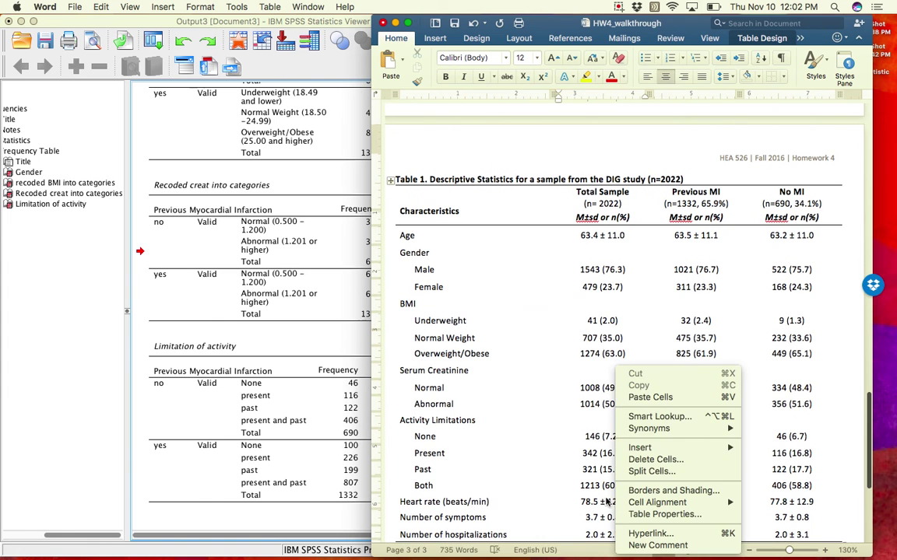
pyautogui.click(571, 449)
pyautogui.scroll(-3, 570, 451)
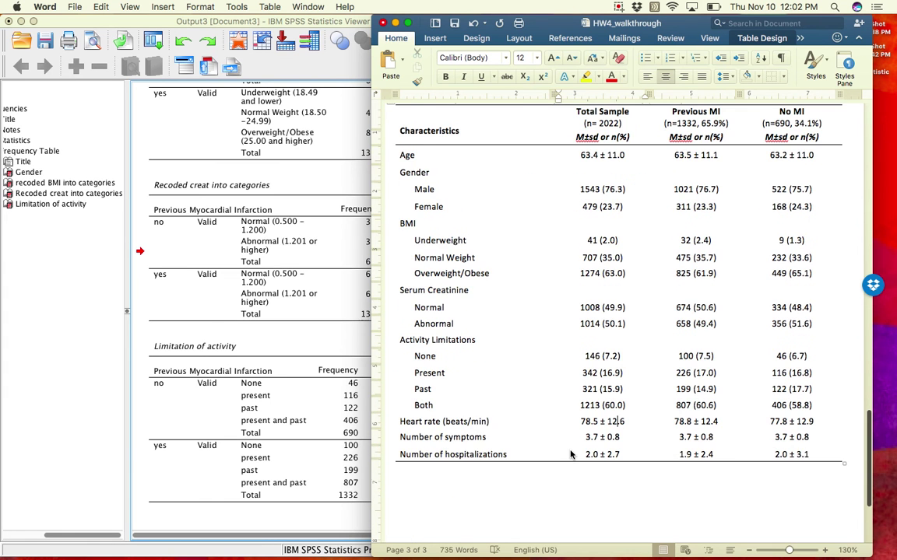
pyautogui.scroll(1, 571, 451)
pyautogui.click(552, 509)
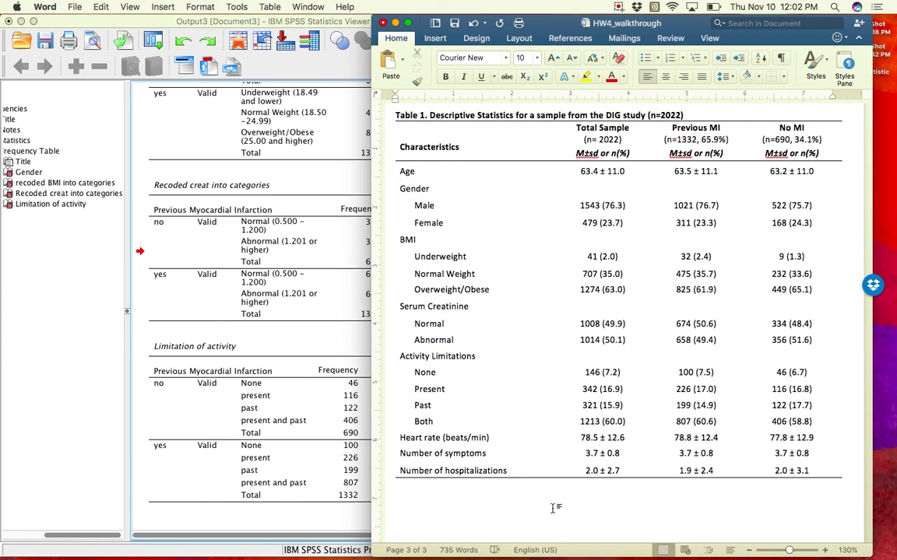